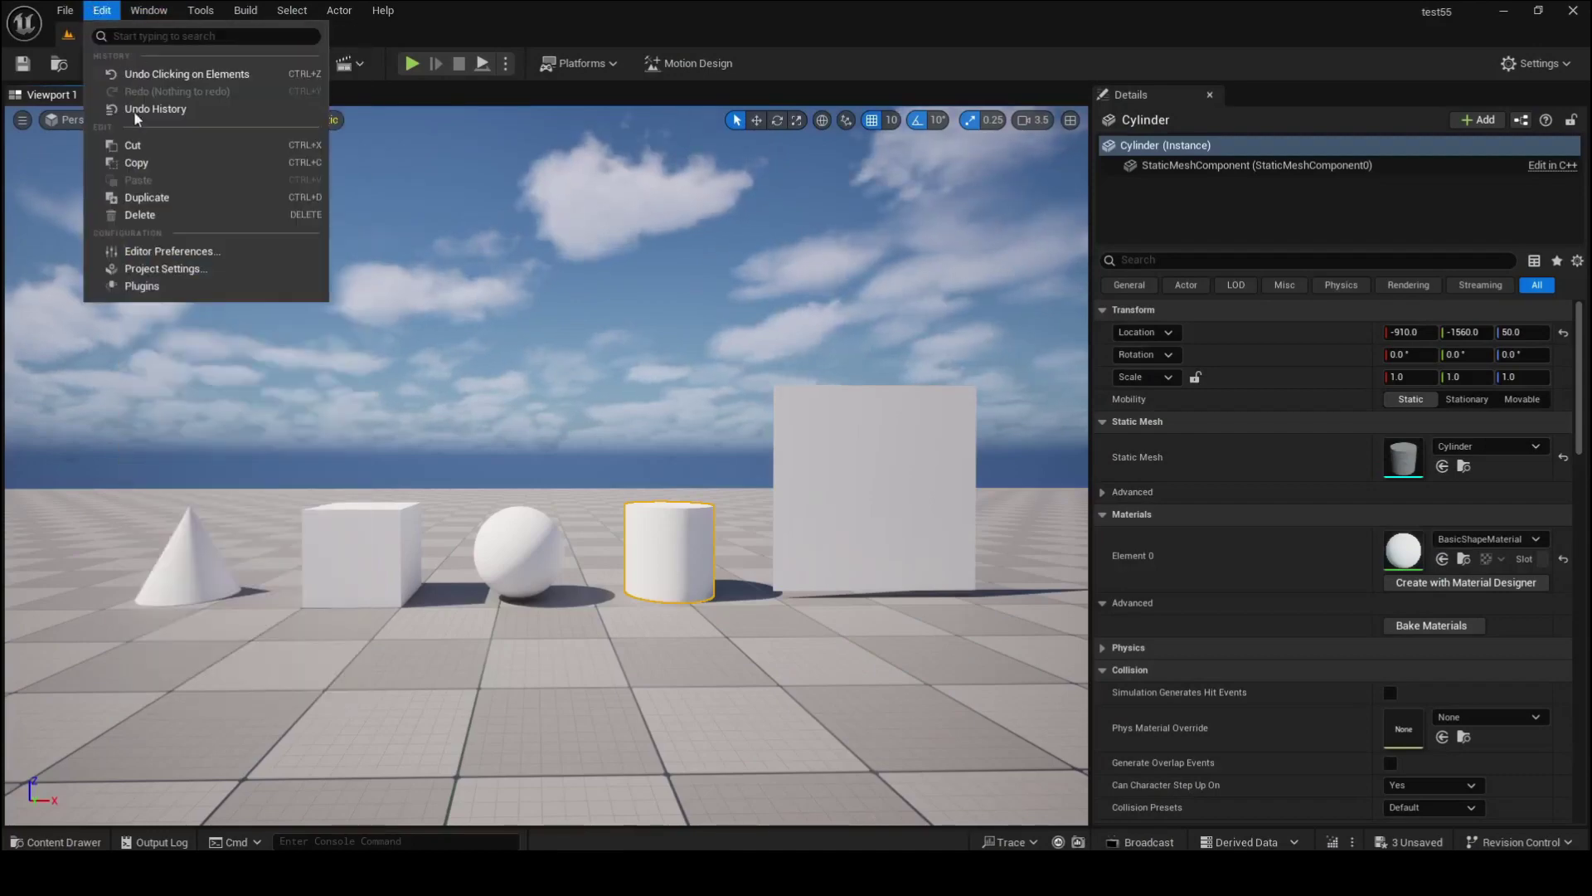
# Step: Confirm the Material Designer plugin is enabled in Plugins, then bring up the Window menu
pyautogui.click(142, 286)
pyautogui.write('material des')
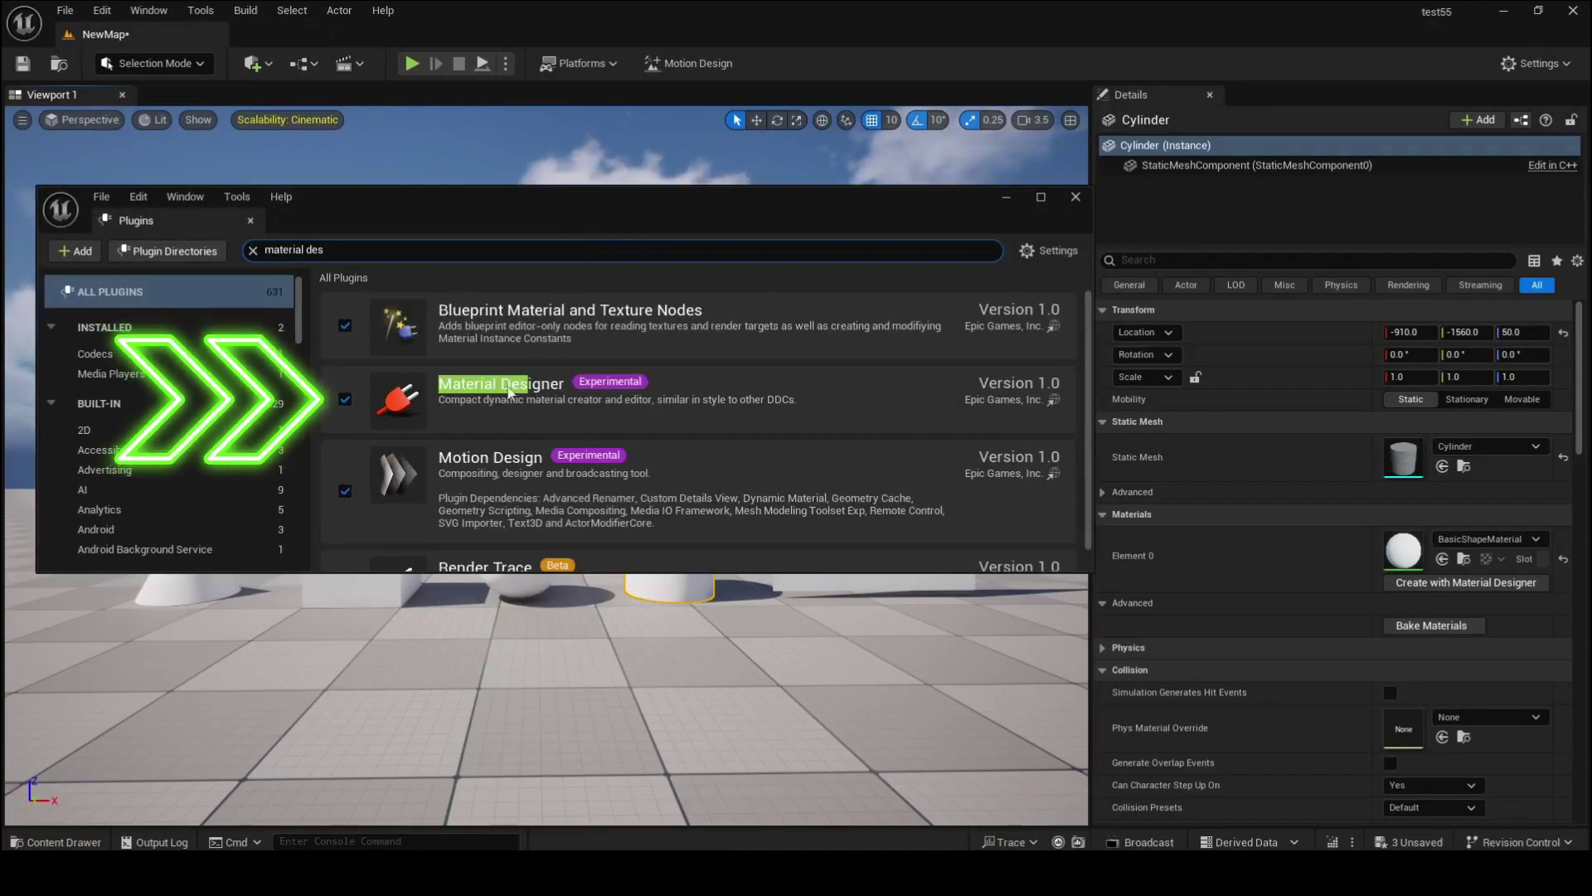
pyautogui.click(1075, 194)
pyautogui.click(127, 10)
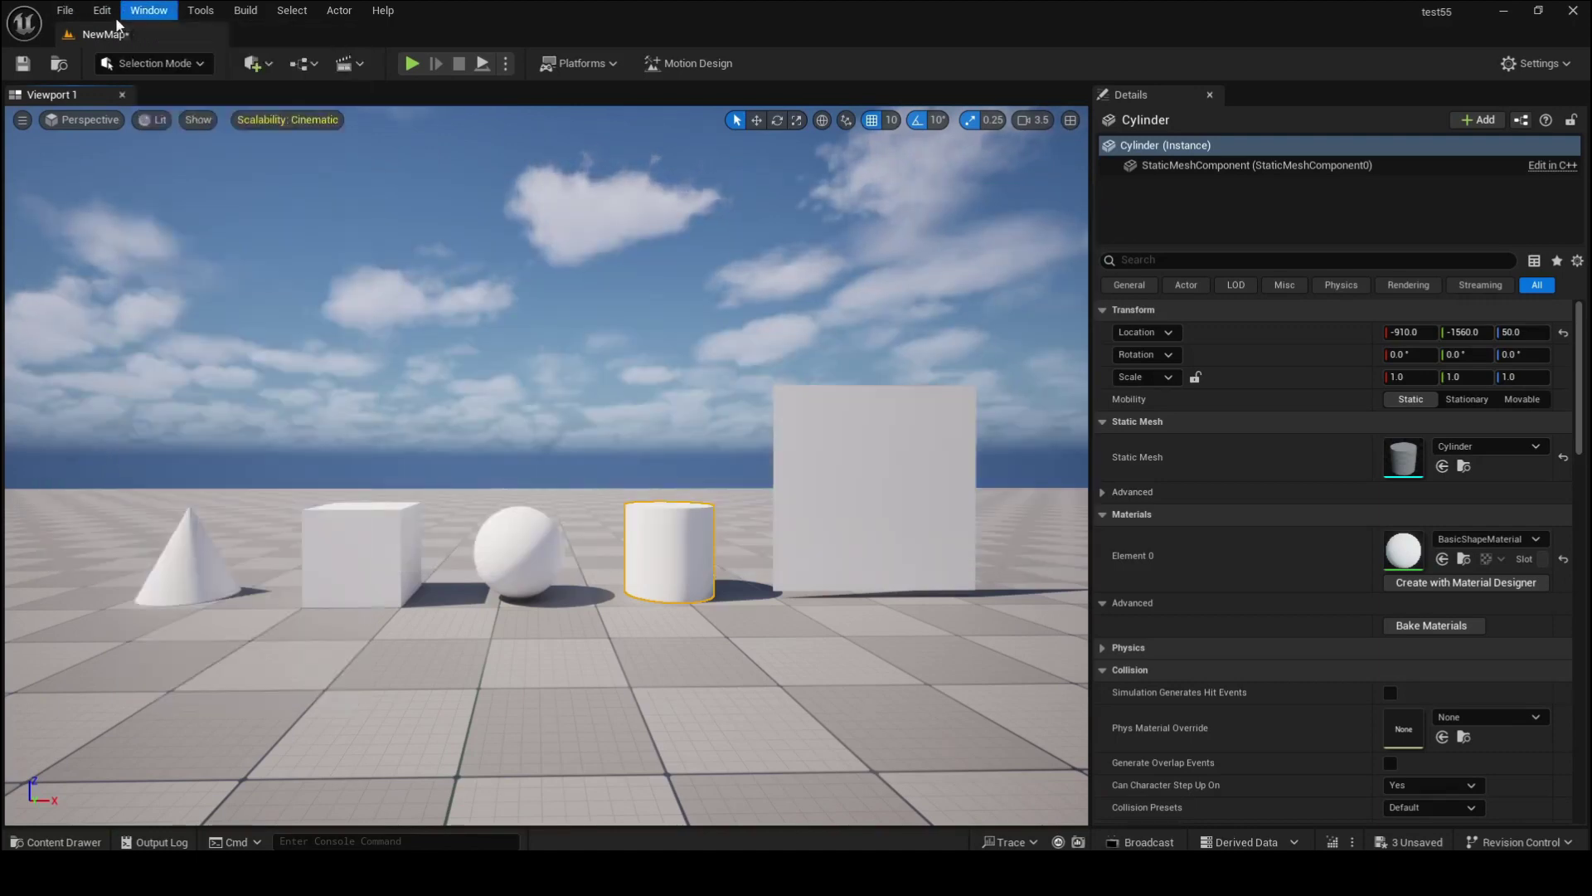
pyautogui.click(138, 11)
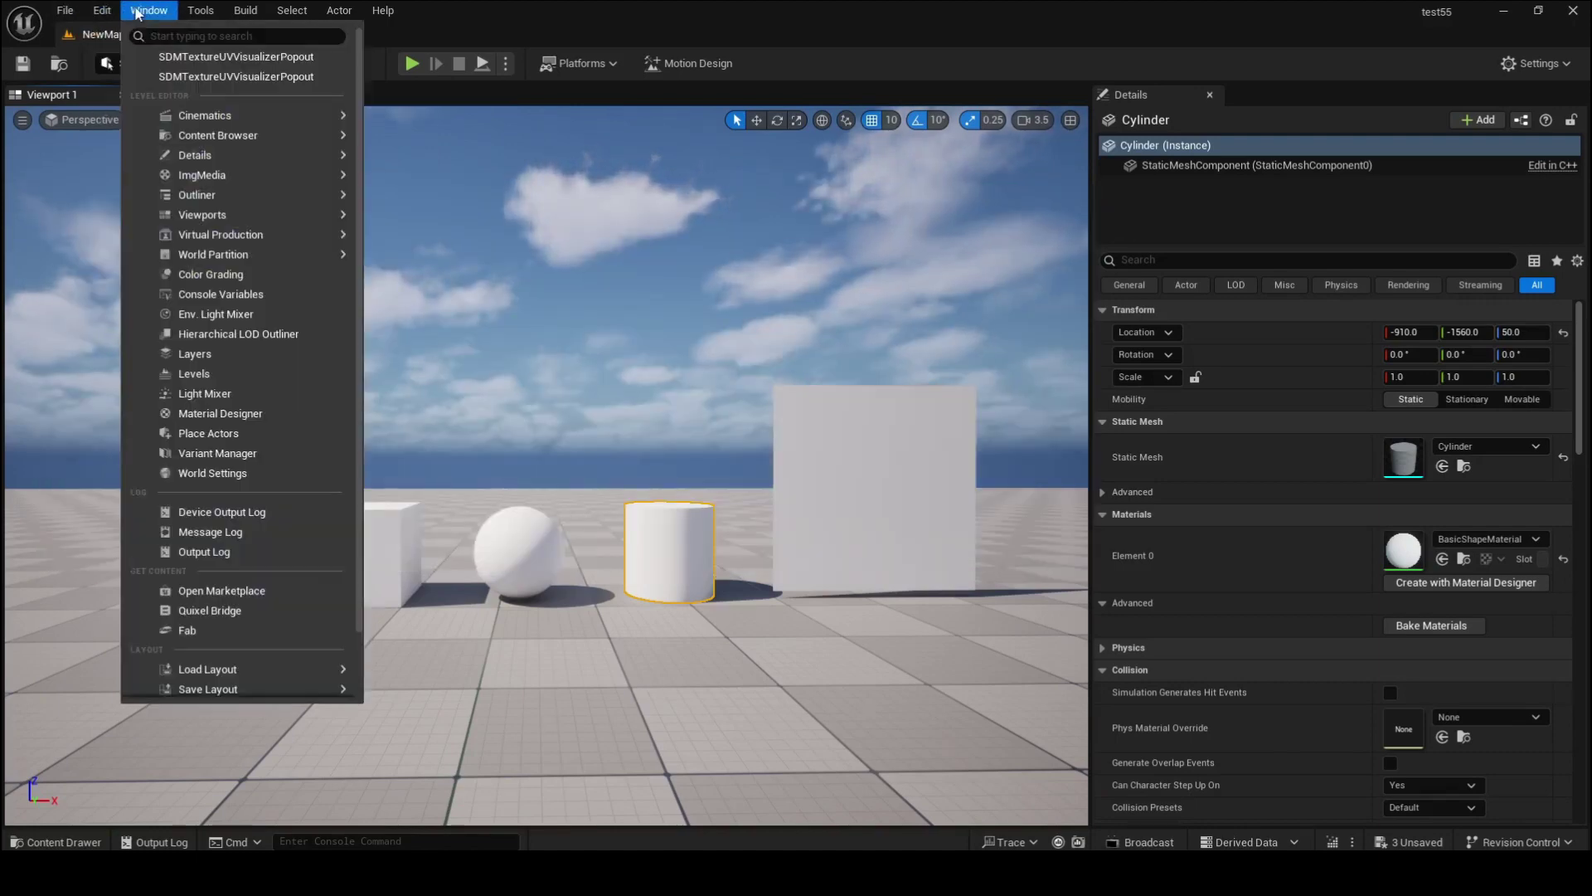
# Step: Create a Material Designer PBR material on the plane with a Solid Color base colour layer
pyautogui.click(235, 412)
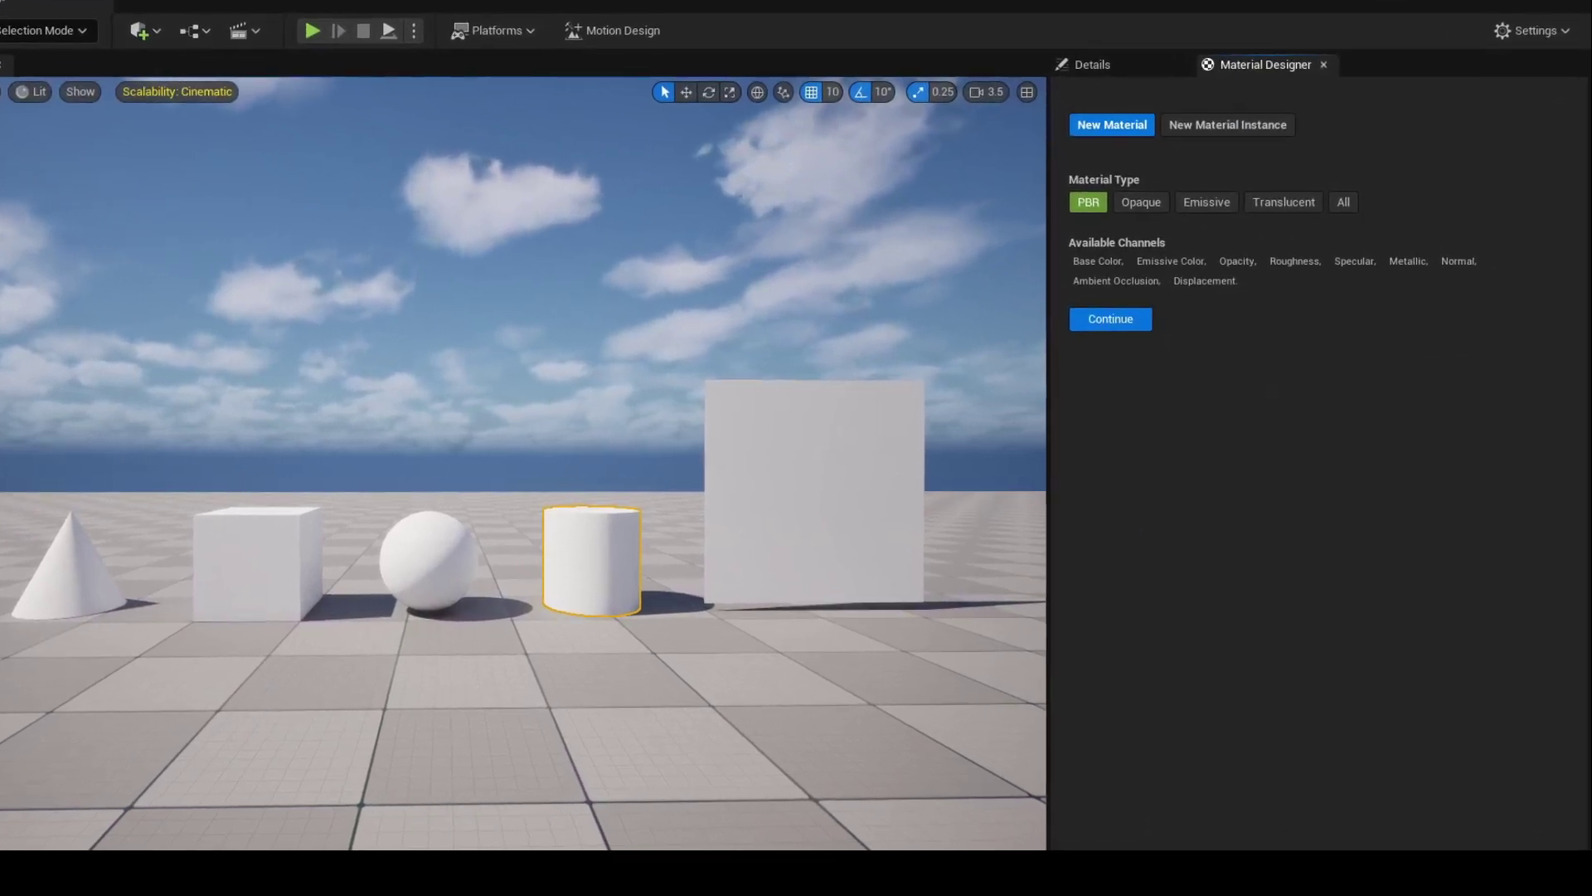
pyautogui.click(936, 434)
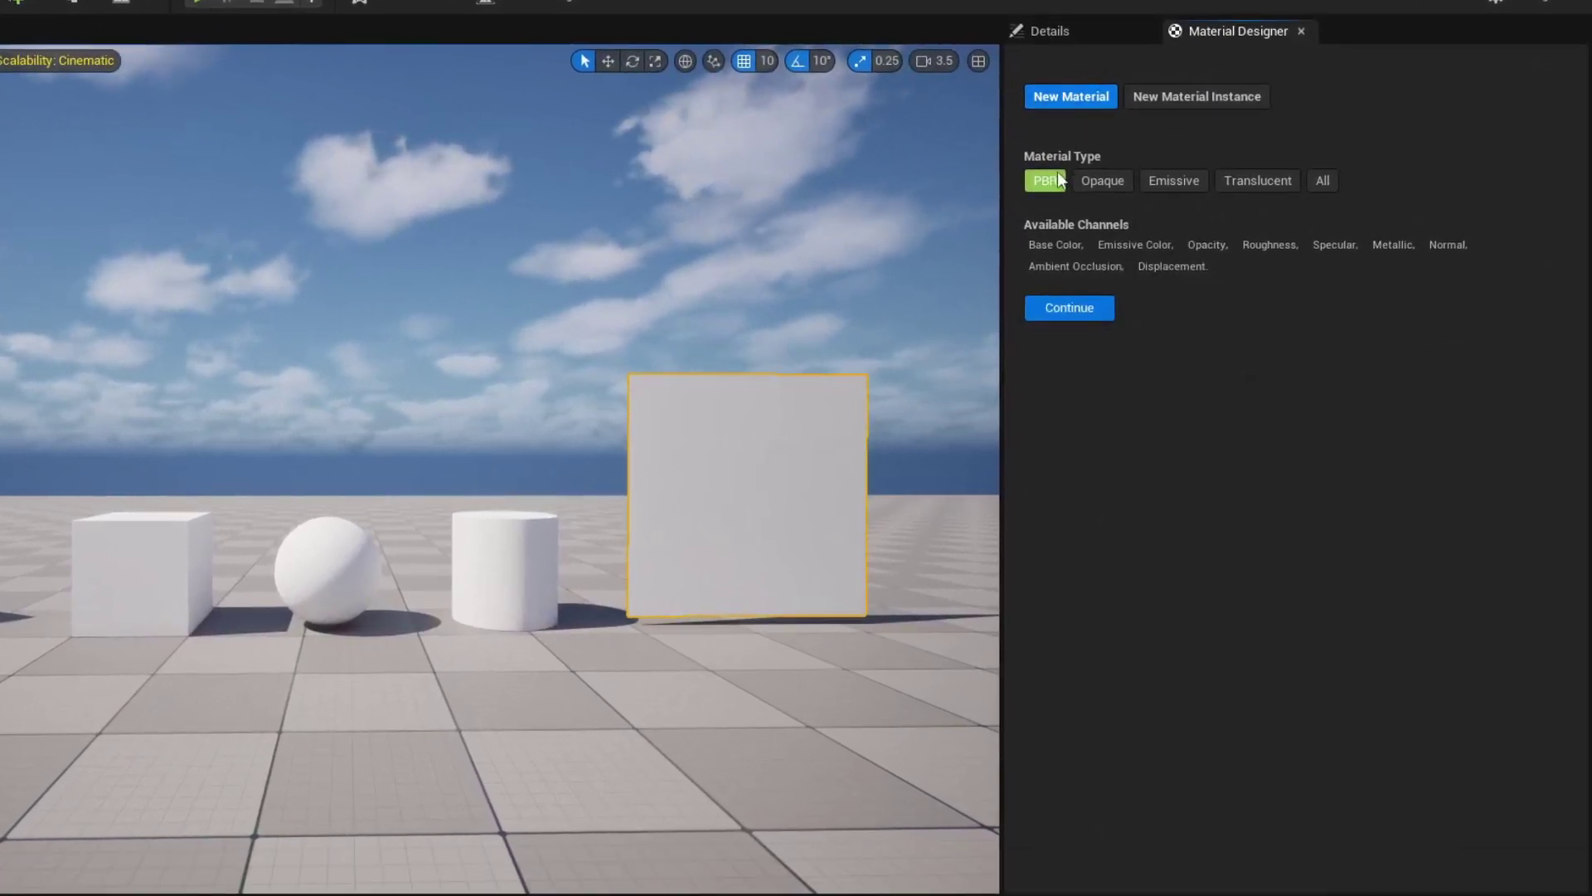
pyautogui.click(1060, 310)
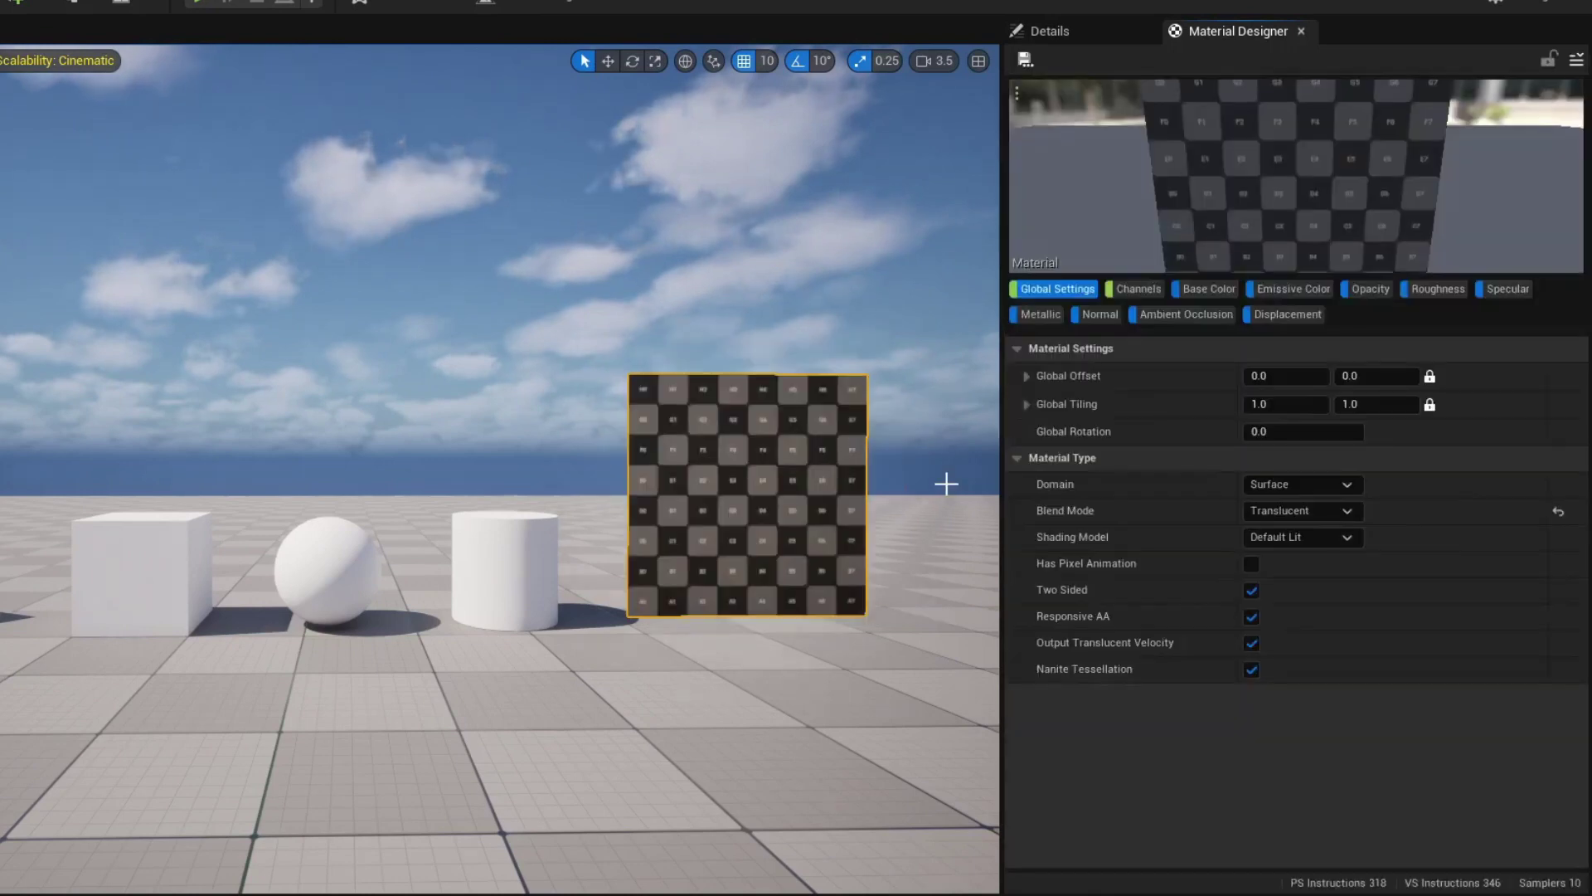
pyautogui.click(1216, 293)
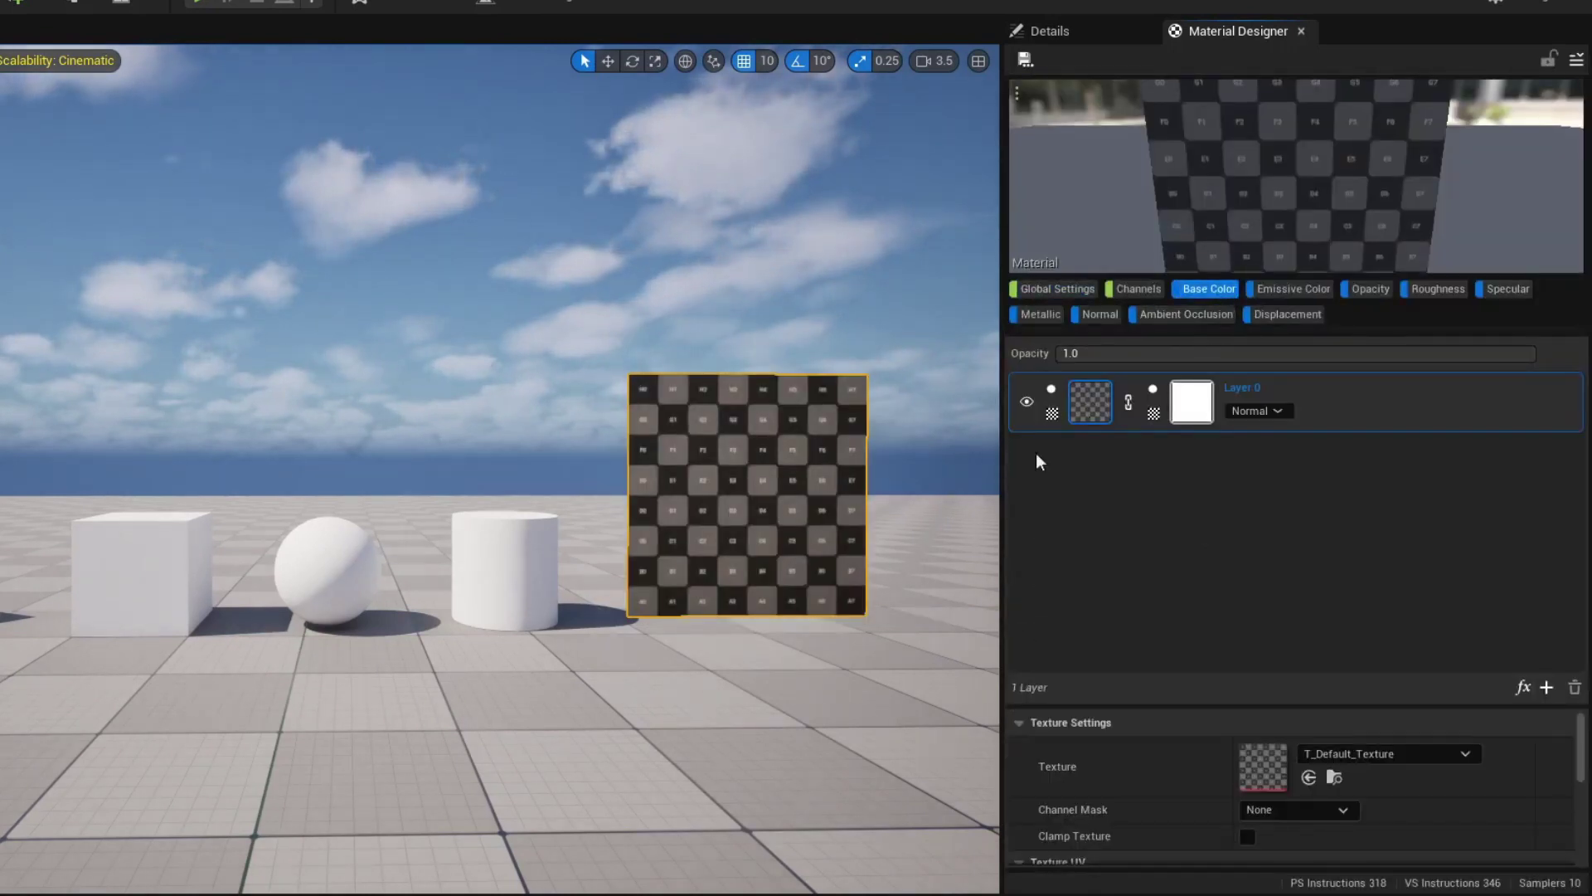
pyautogui.click(1086, 399)
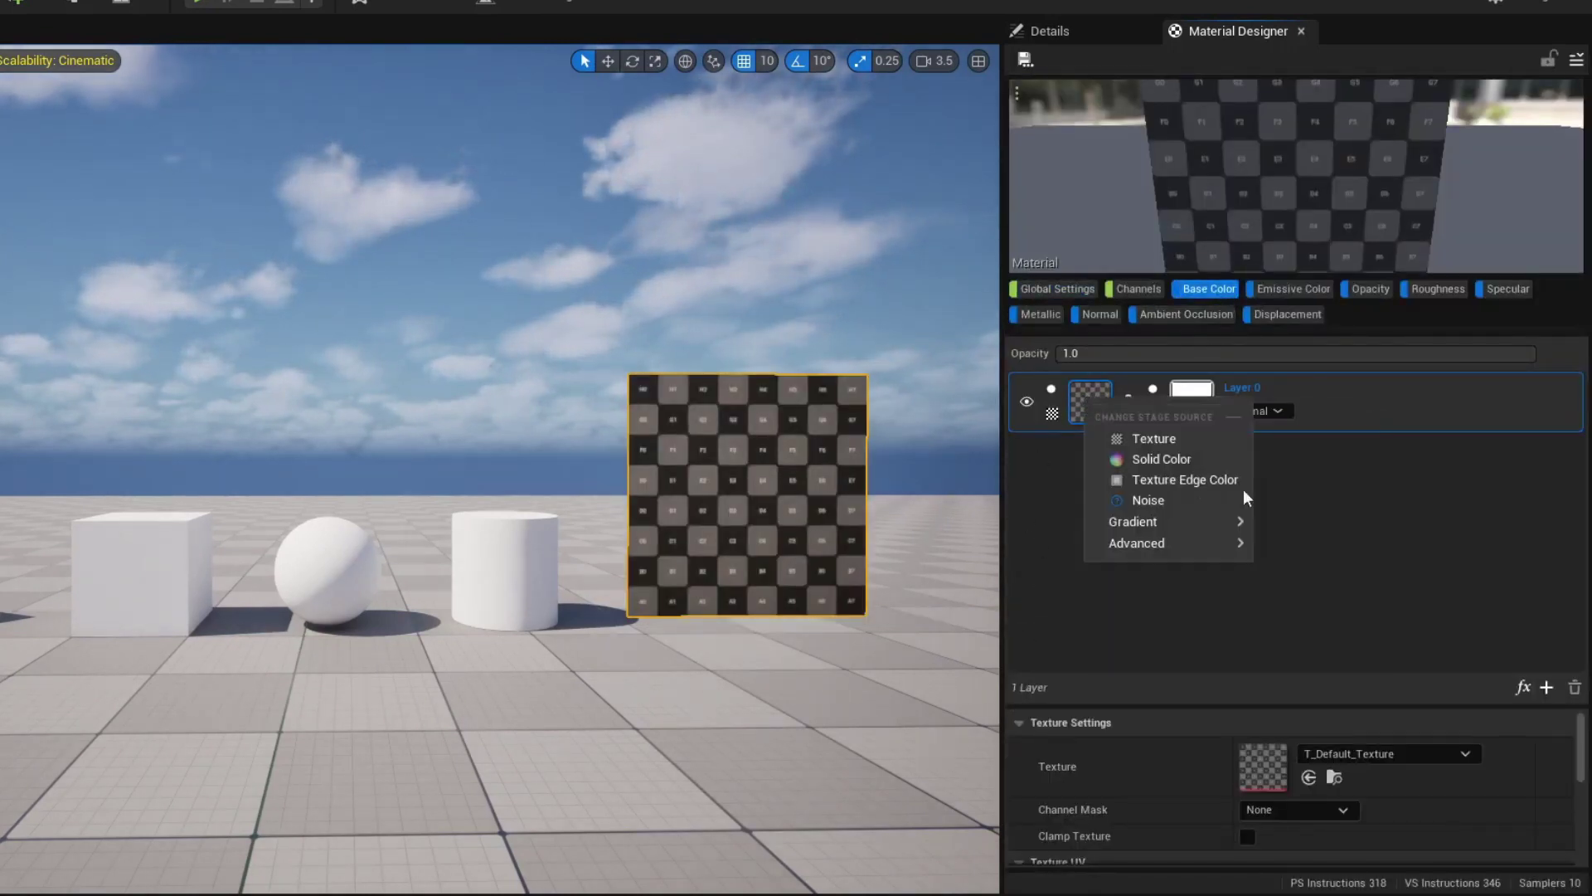
pyautogui.click(1168, 464)
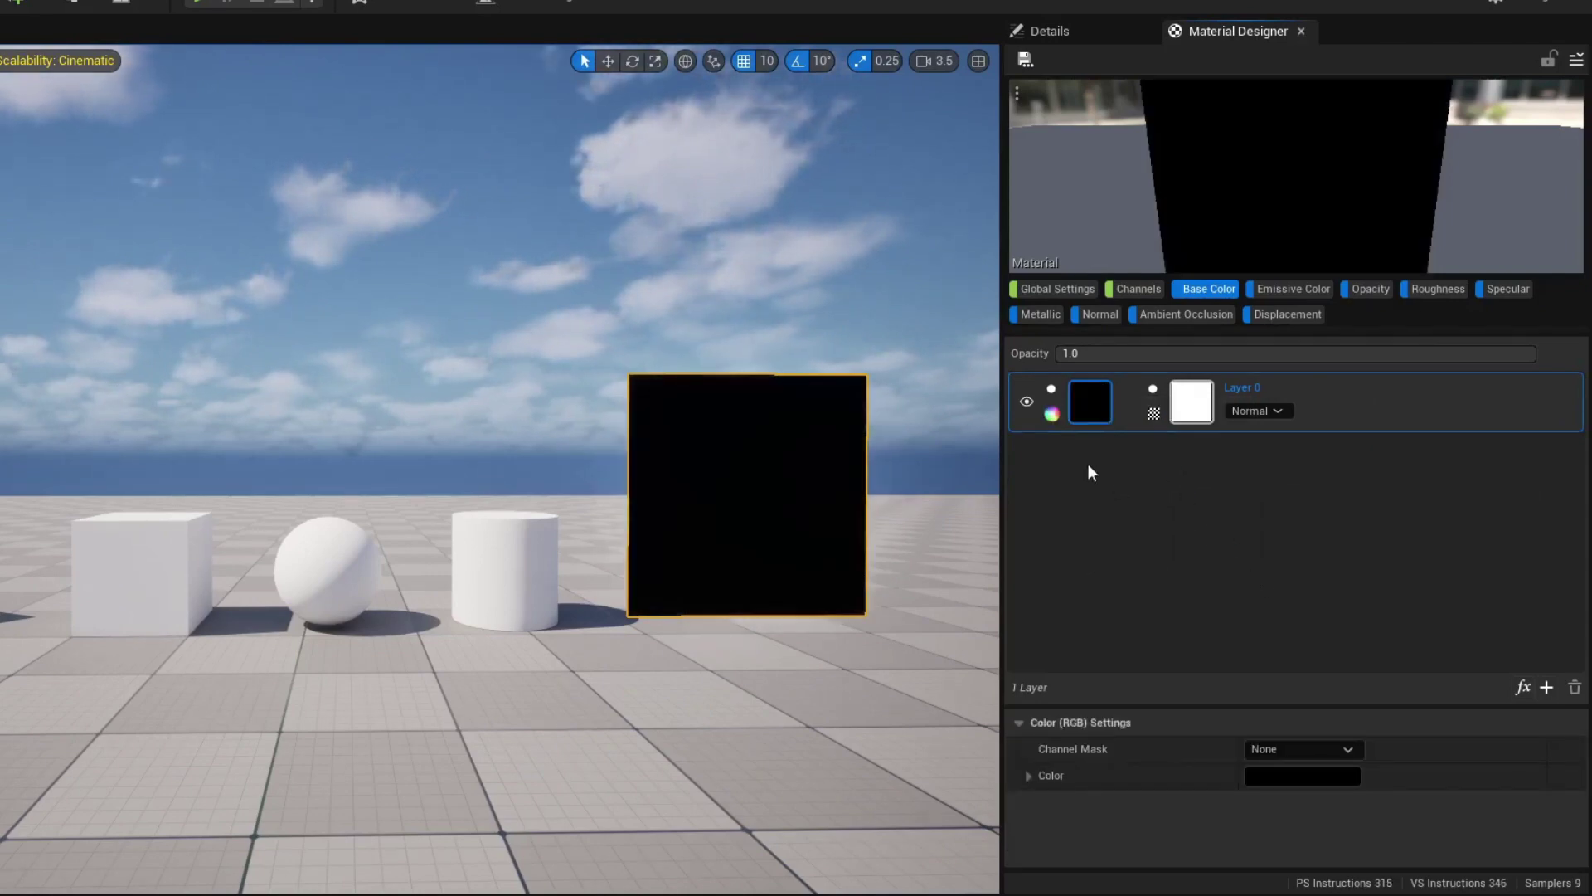
# Step: Add two more Solid Color base colour layers, Layer 1 and Layer 2
pyautogui.click(1548, 688)
pyautogui.click(1497, 761)
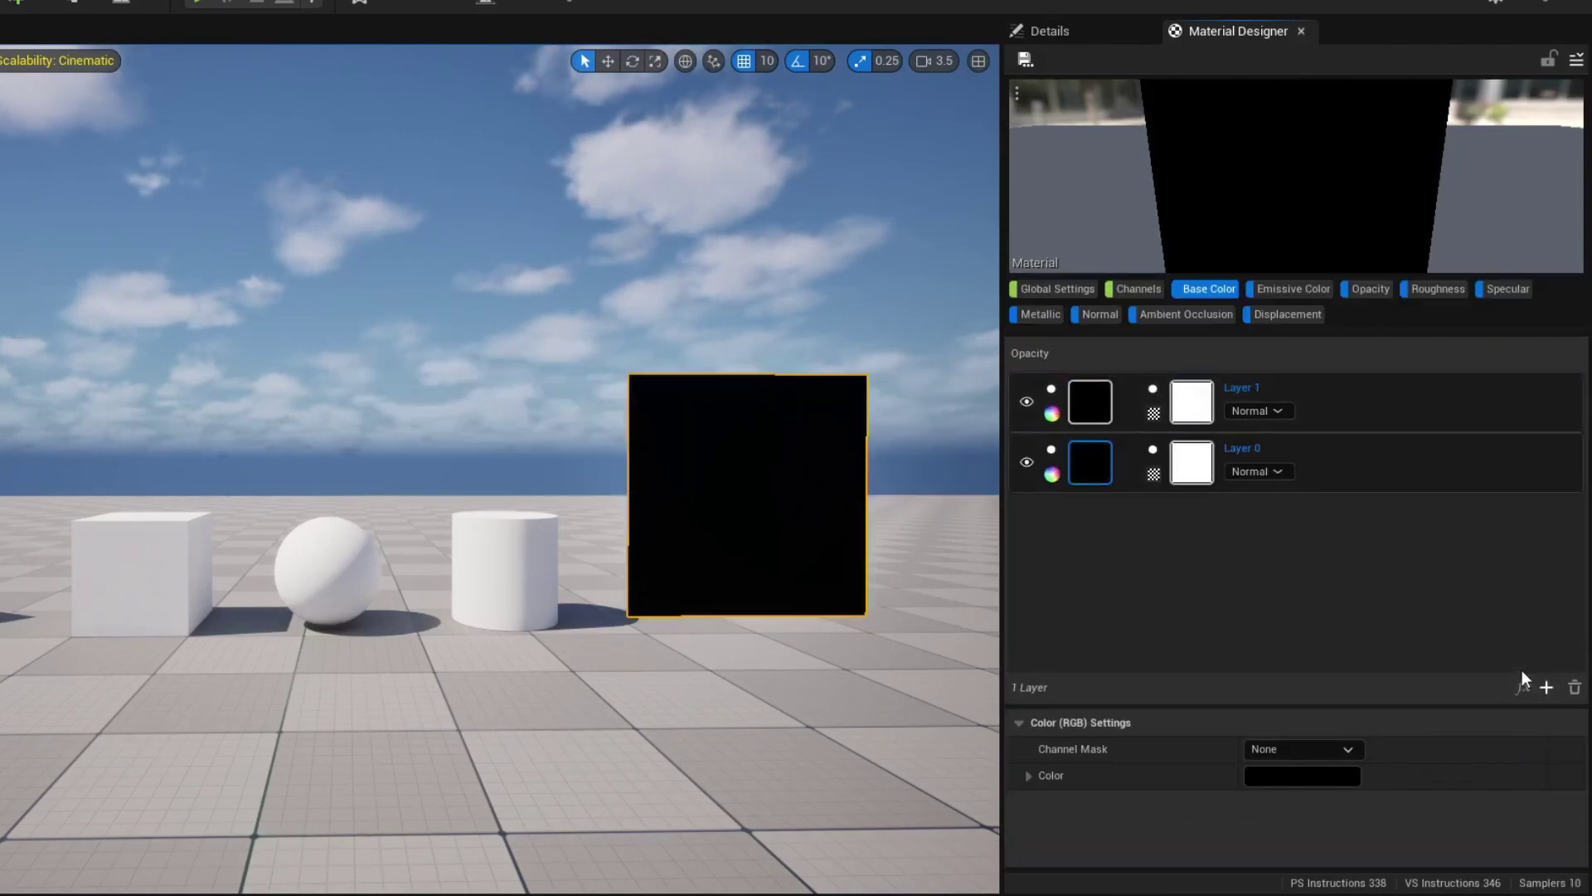
pyautogui.click(1548, 690)
pyautogui.click(1501, 765)
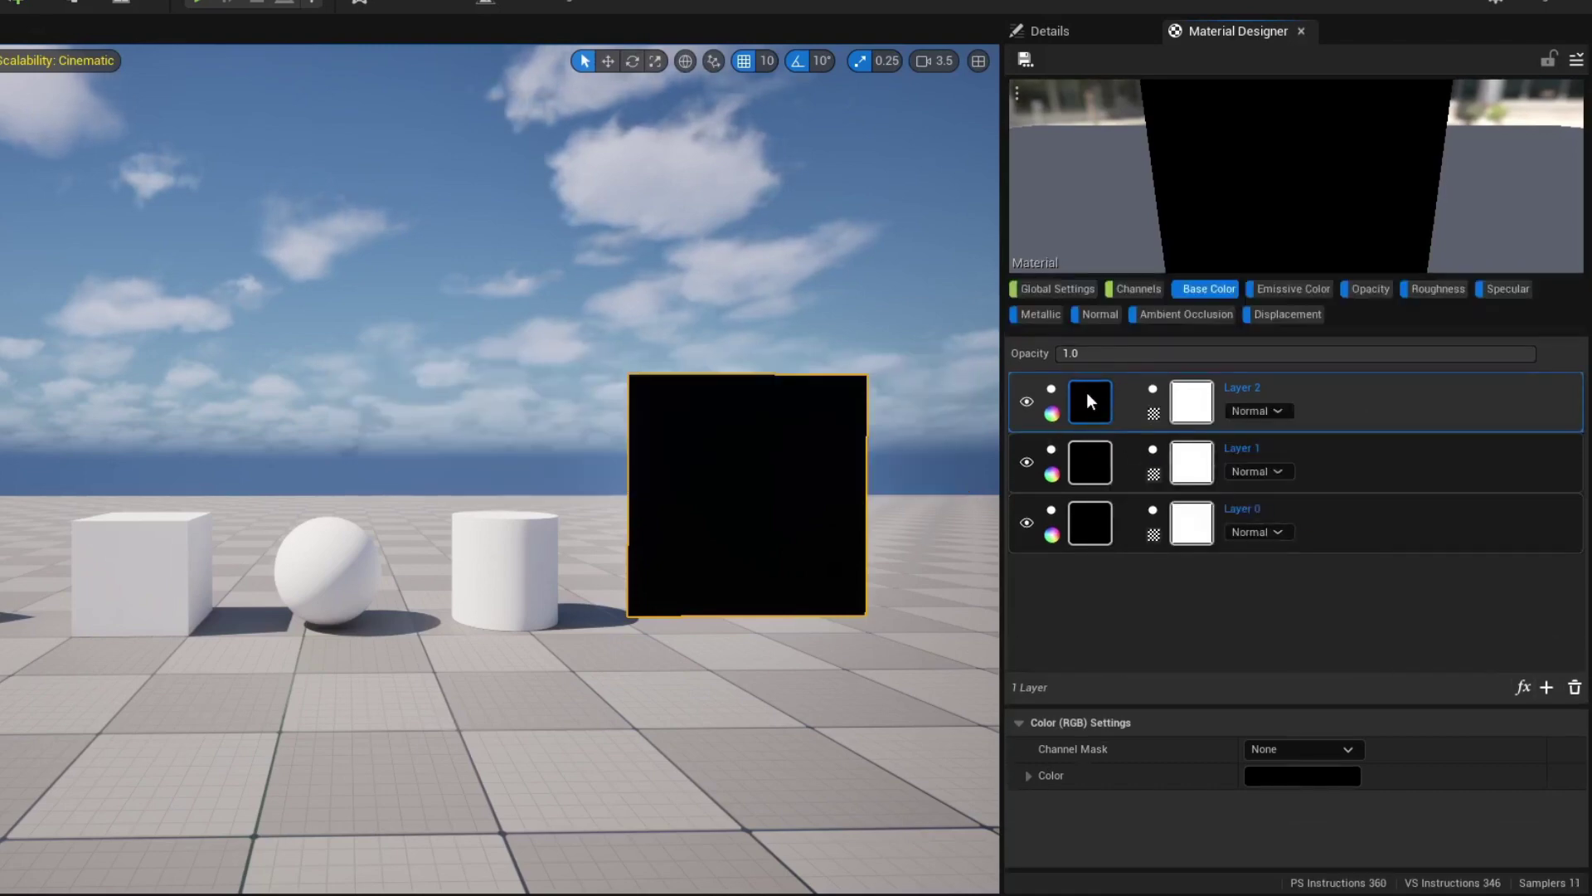
# Step: Colour Layer 2 red in the Color Picker
pyautogui.click(1302, 775)
pyautogui.moveTo(1067, 591); pyautogui.dragTo(1153, 564)
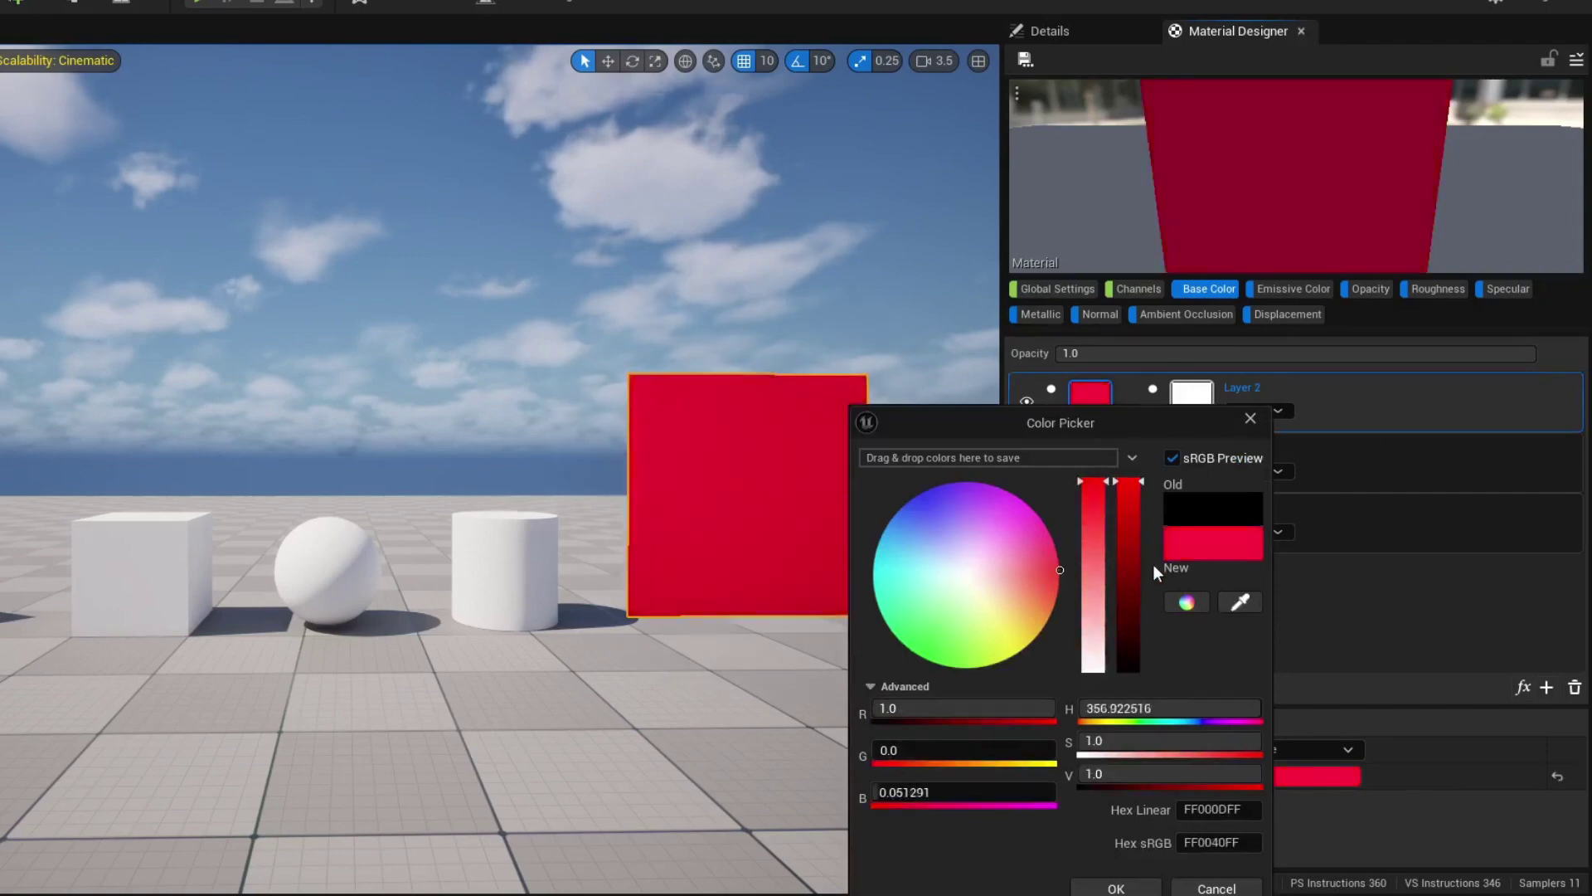
pyautogui.click(1116, 889)
# Step: Colour Layer 1 yellow
pyautogui.click(1112, 467)
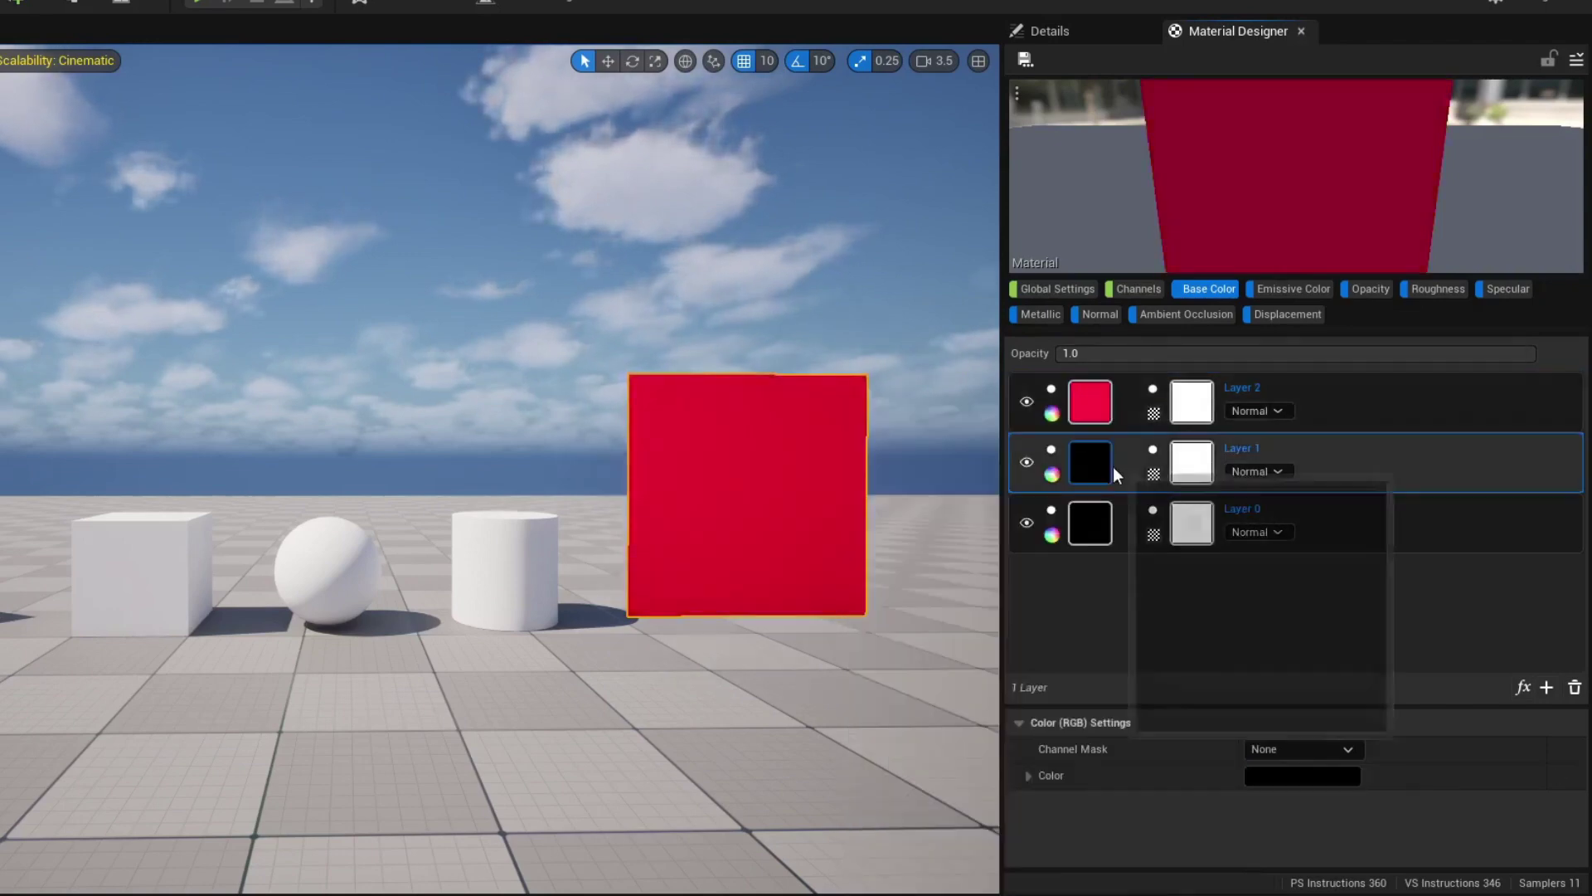
pyautogui.click(1294, 771)
pyautogui.click(1050, 648)
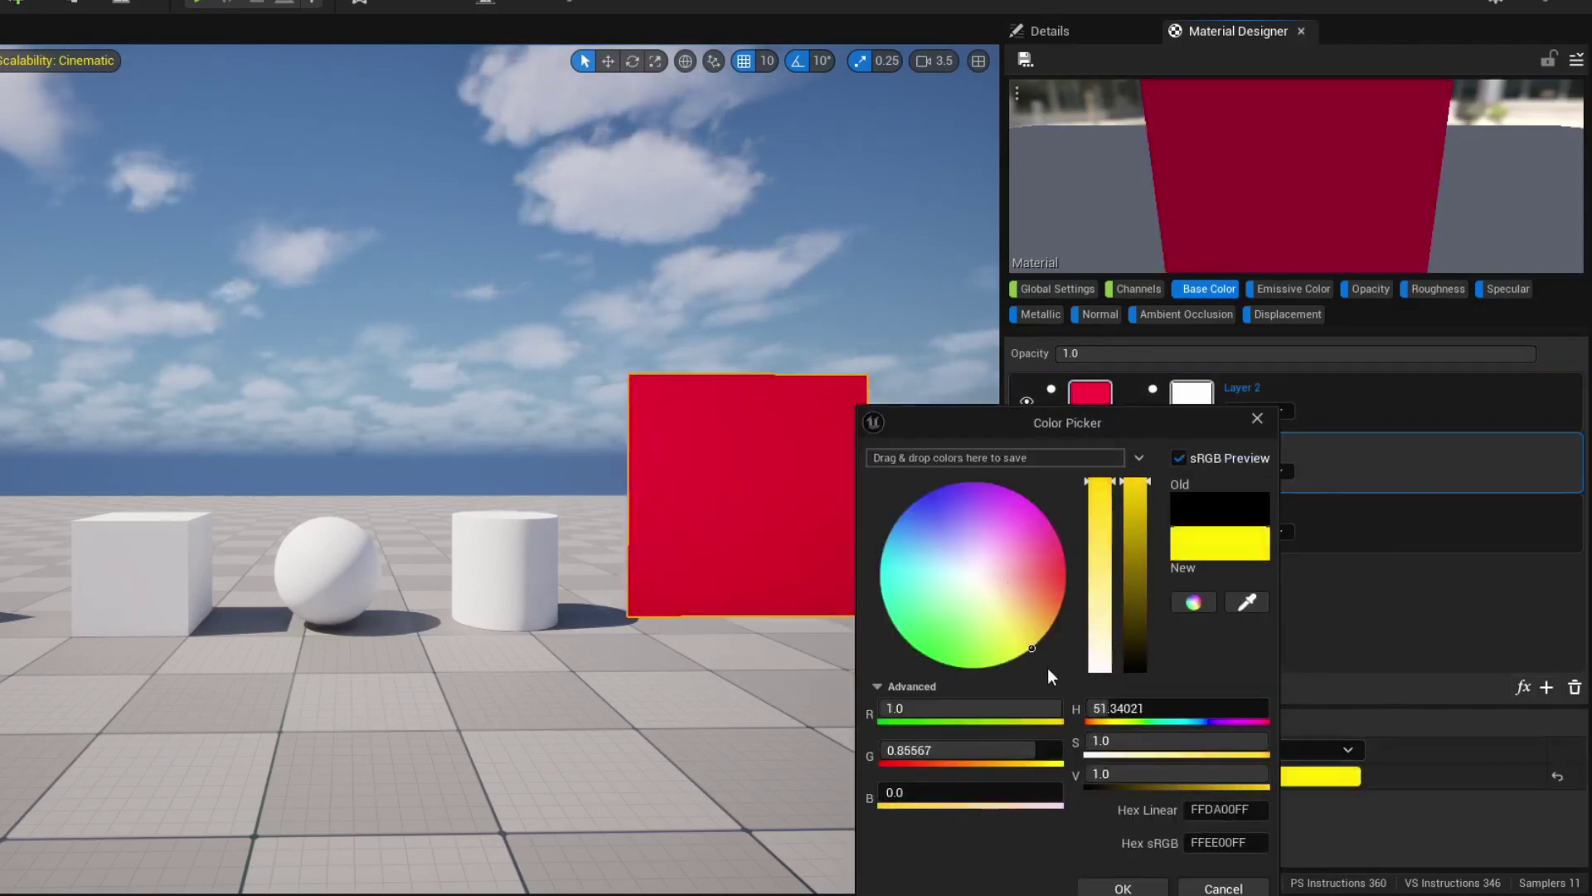
pyautogui.click(1122, 889)
pyautogui.click(1094, 548)
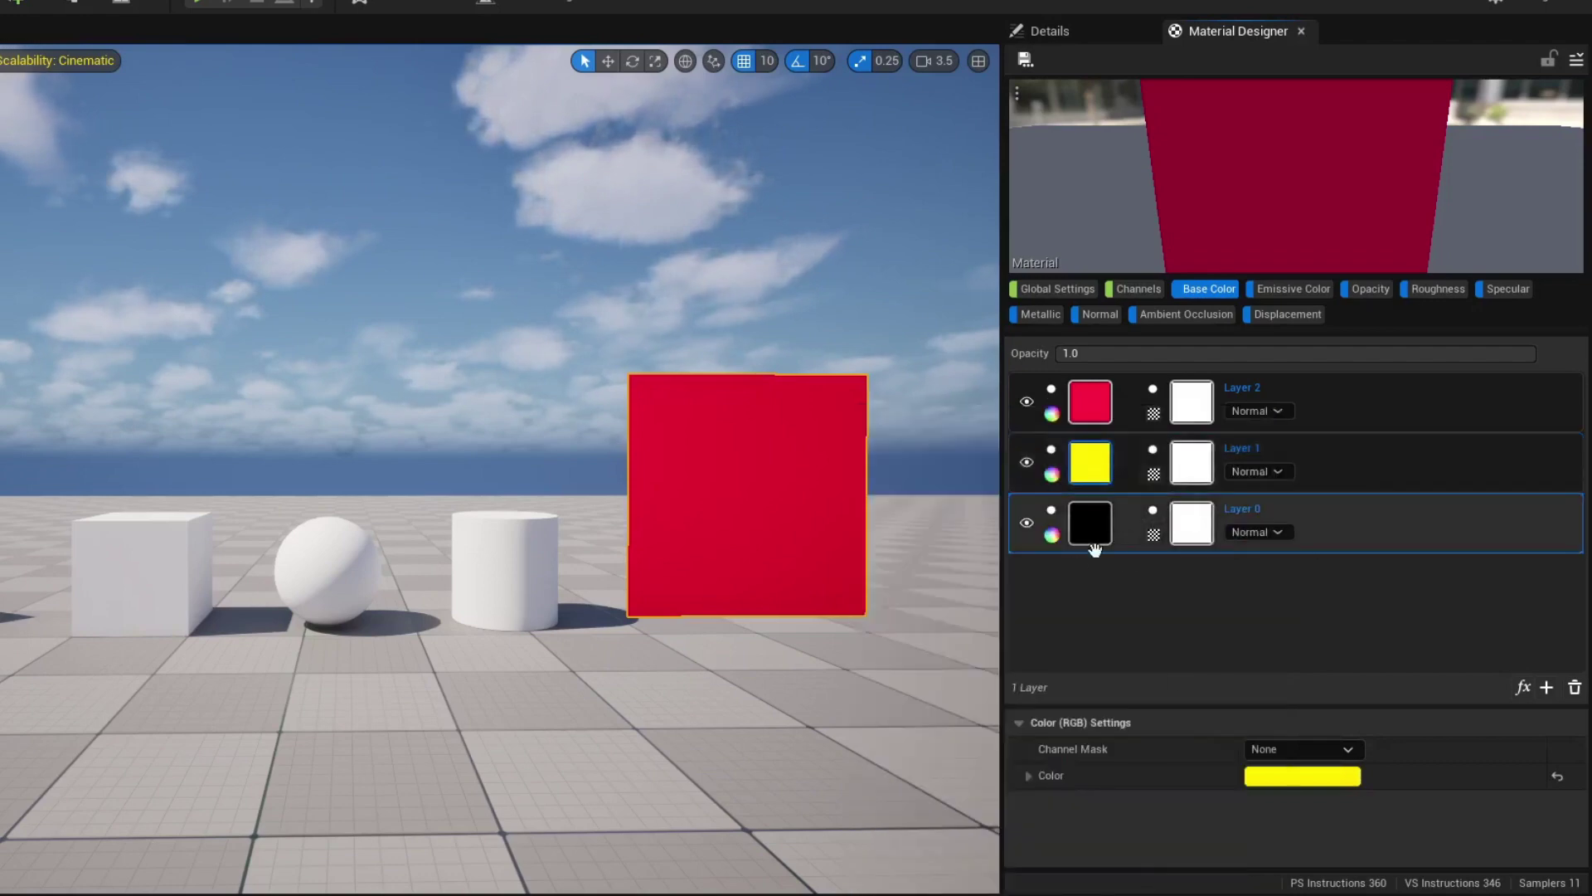
pyautogui.click(1192, 401)
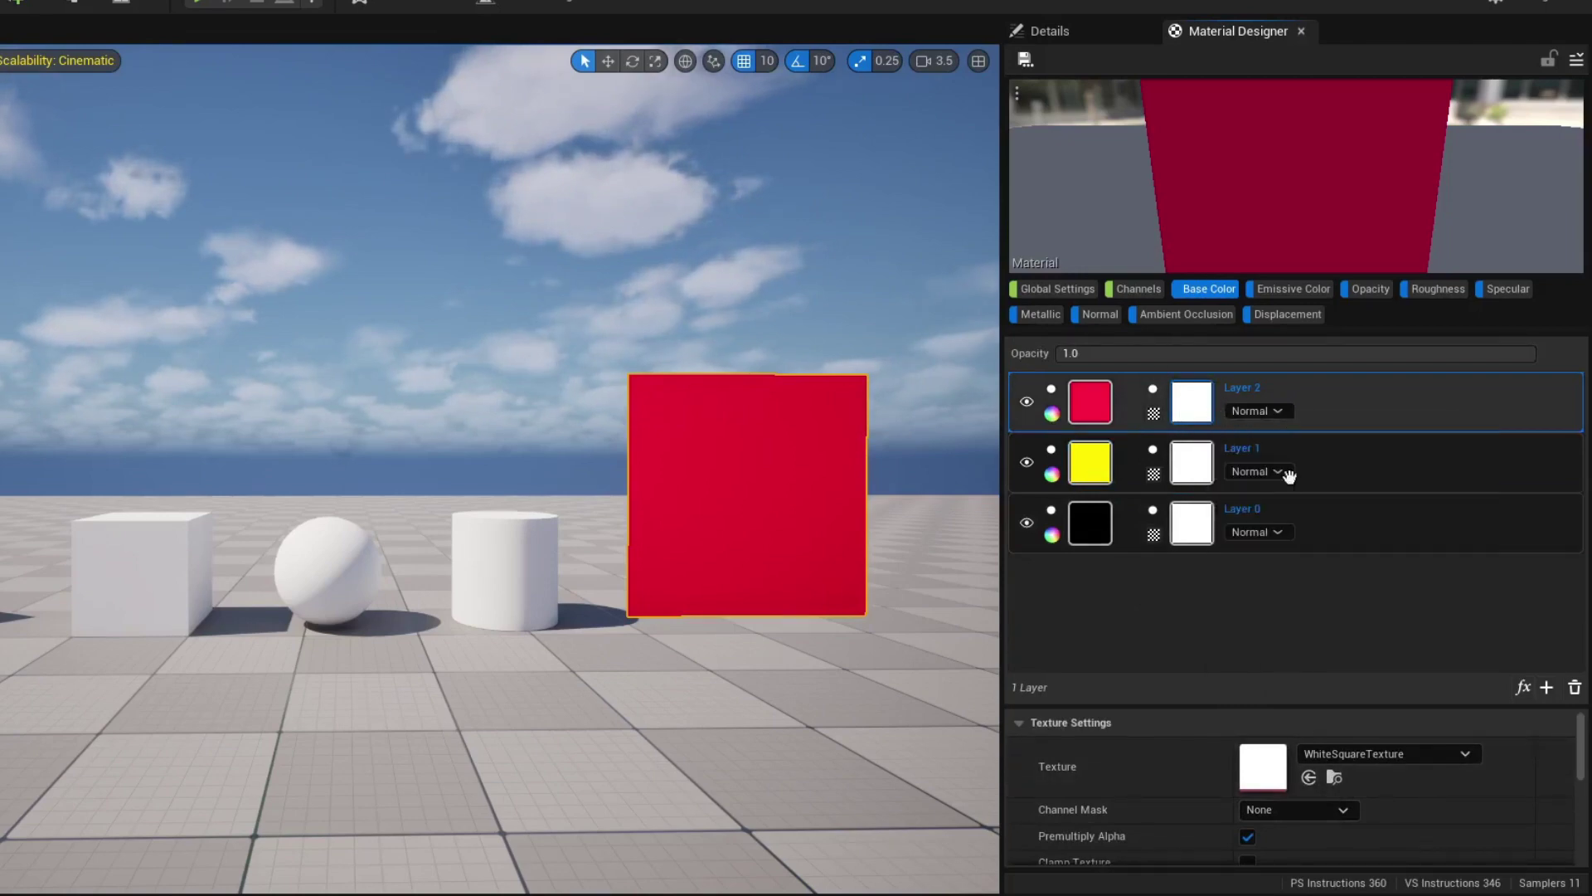
pyautogui.scroll(-1, 1579, 747)
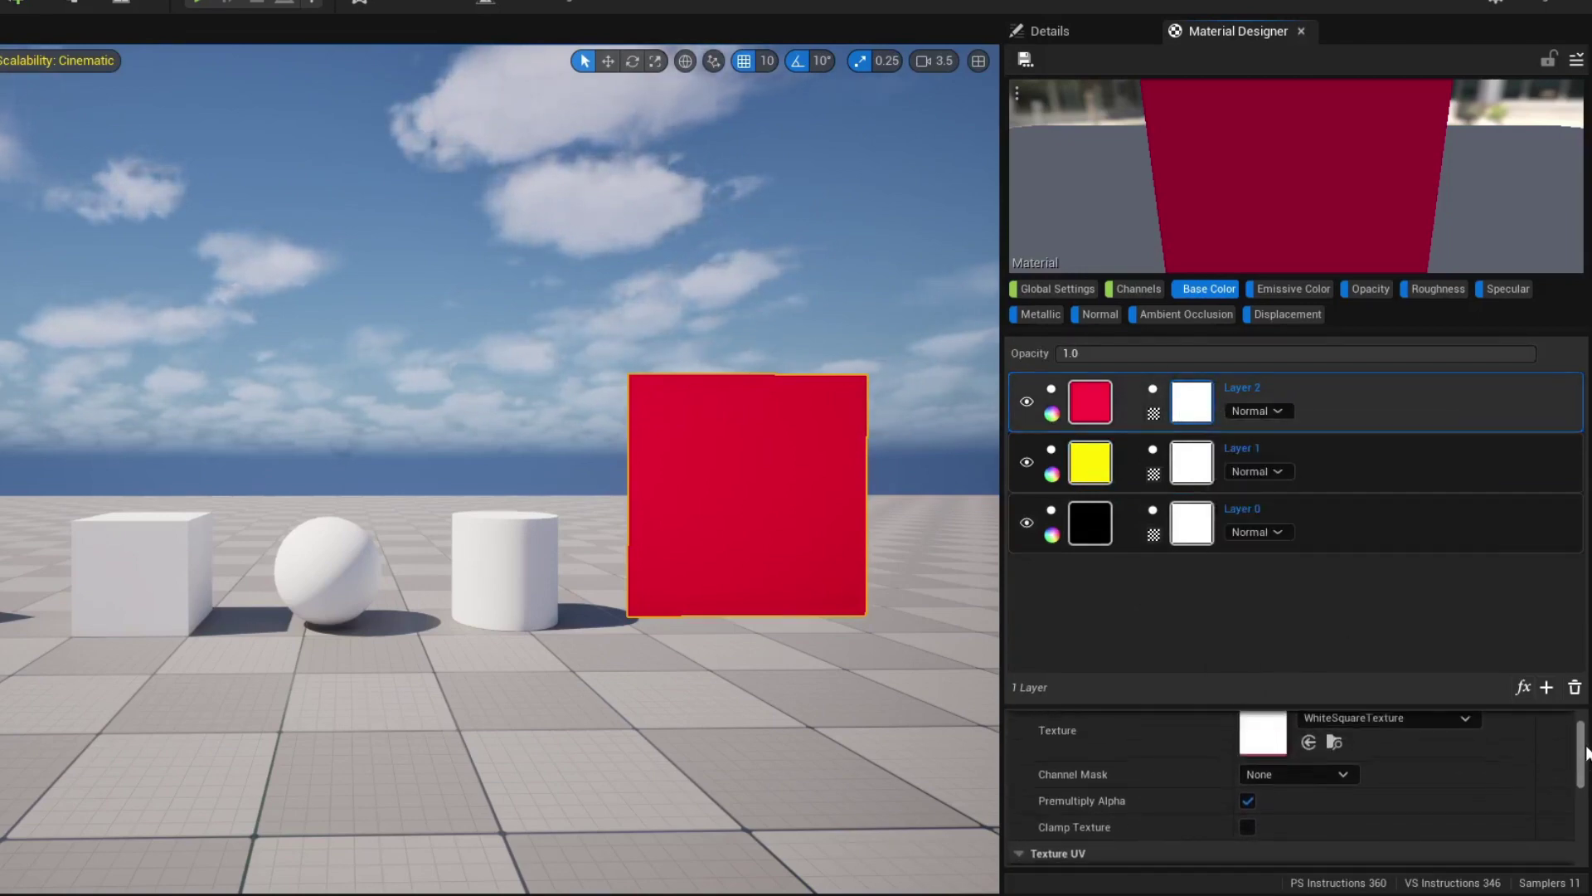
# Step: Hide engine content in the texture picker and mask Layer 2 with T_Manny_01_D
pyautogui.click(1380, 722)
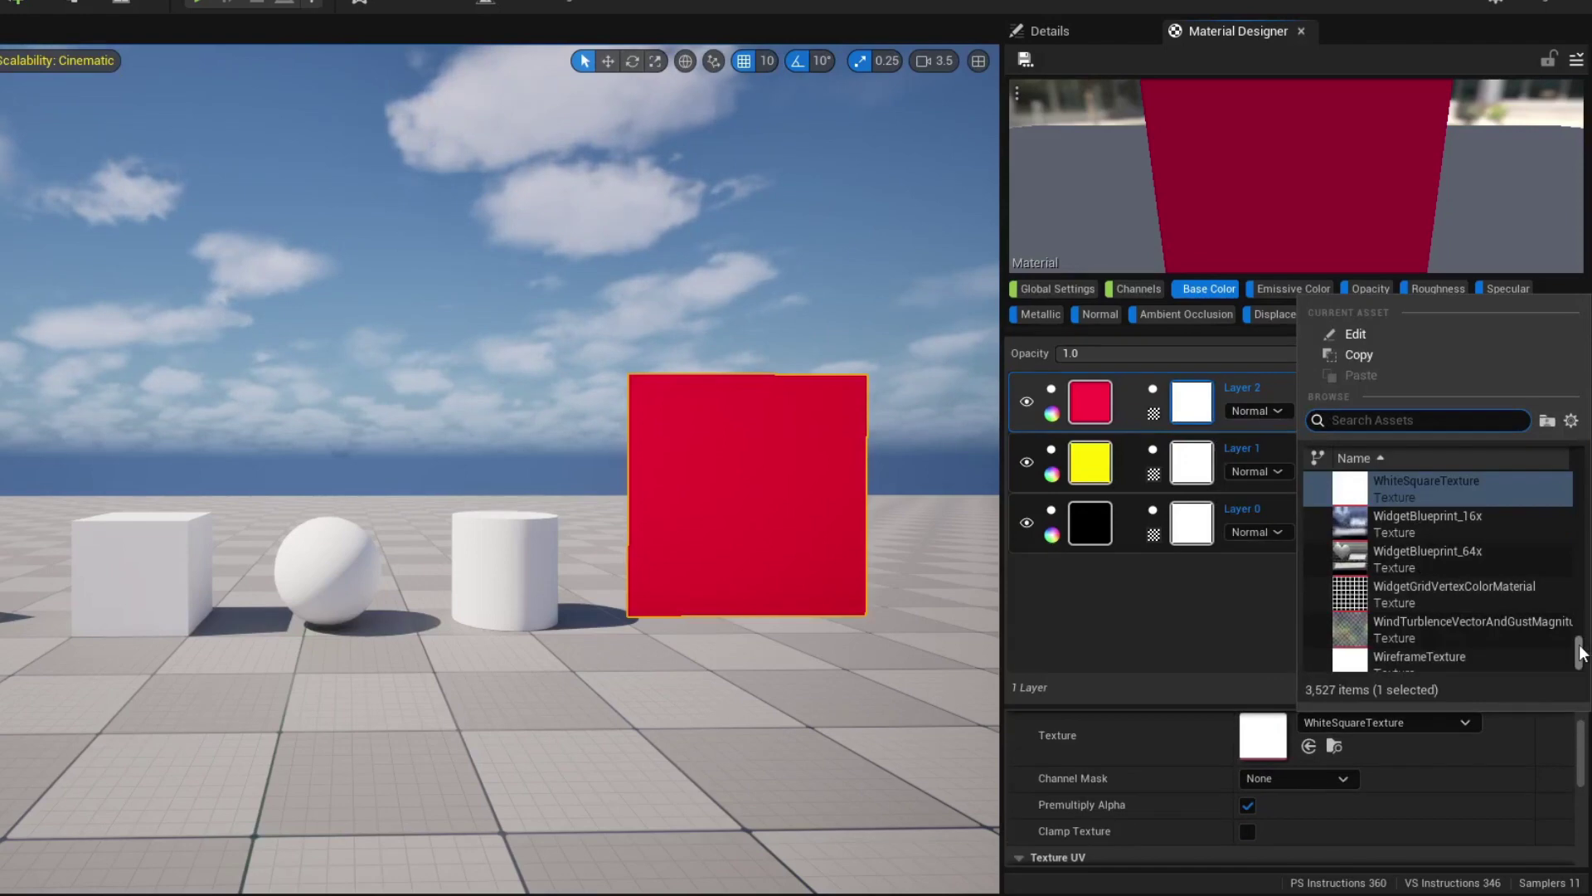
pyautogui.moveTo(1581, 653); pyautogui.dragTo(1581, 632)
pyautogui.click(1572, 422)
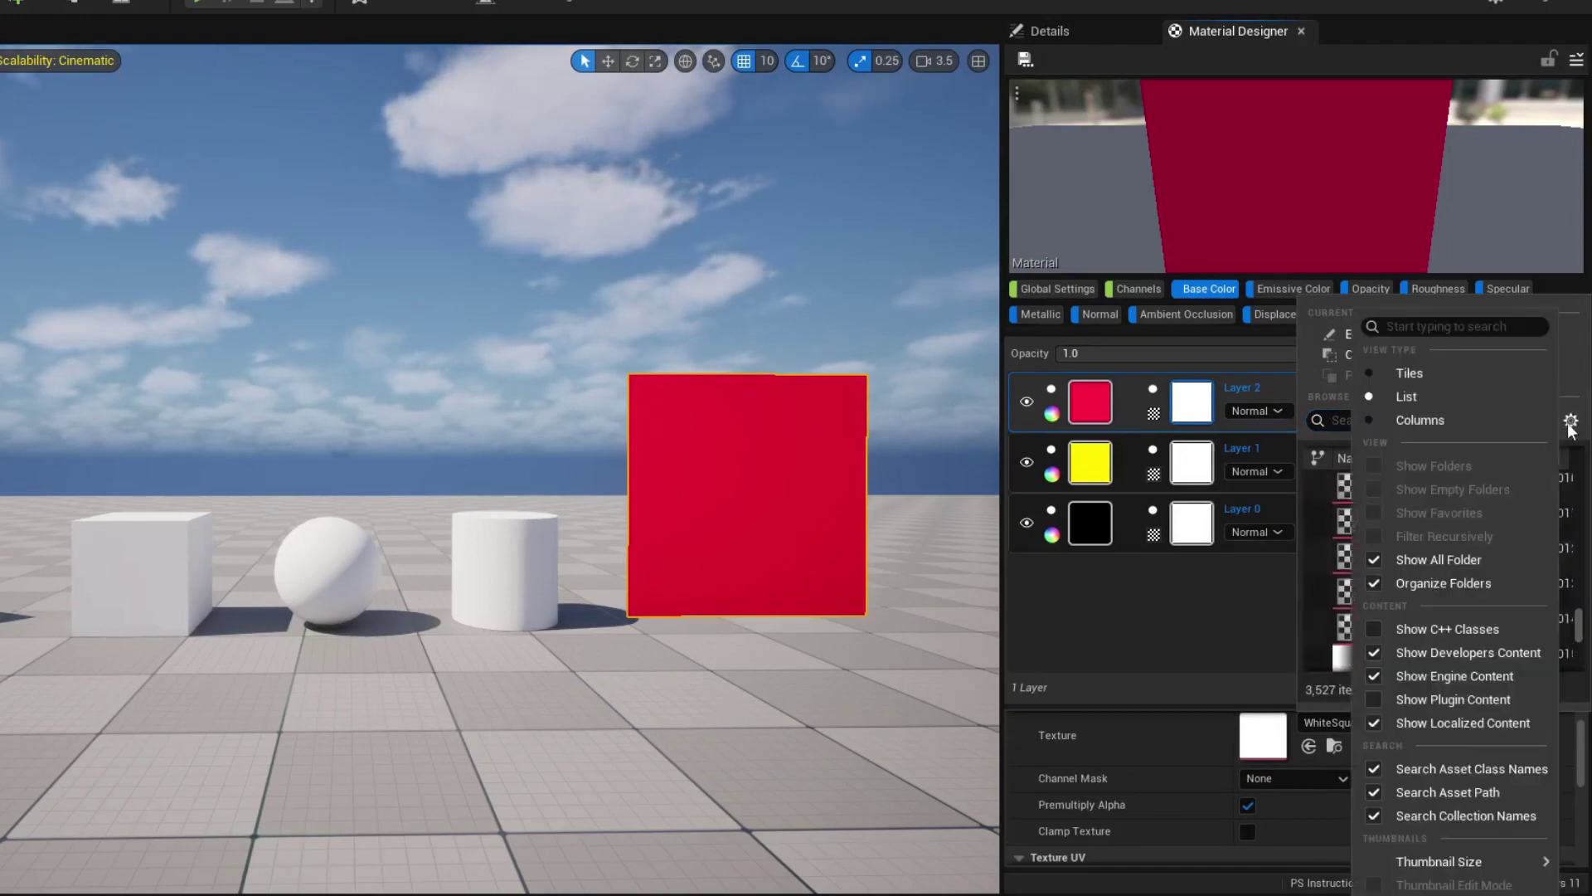
pyautogui.click(1448, 675)
pyautogui.click(1571, 421)
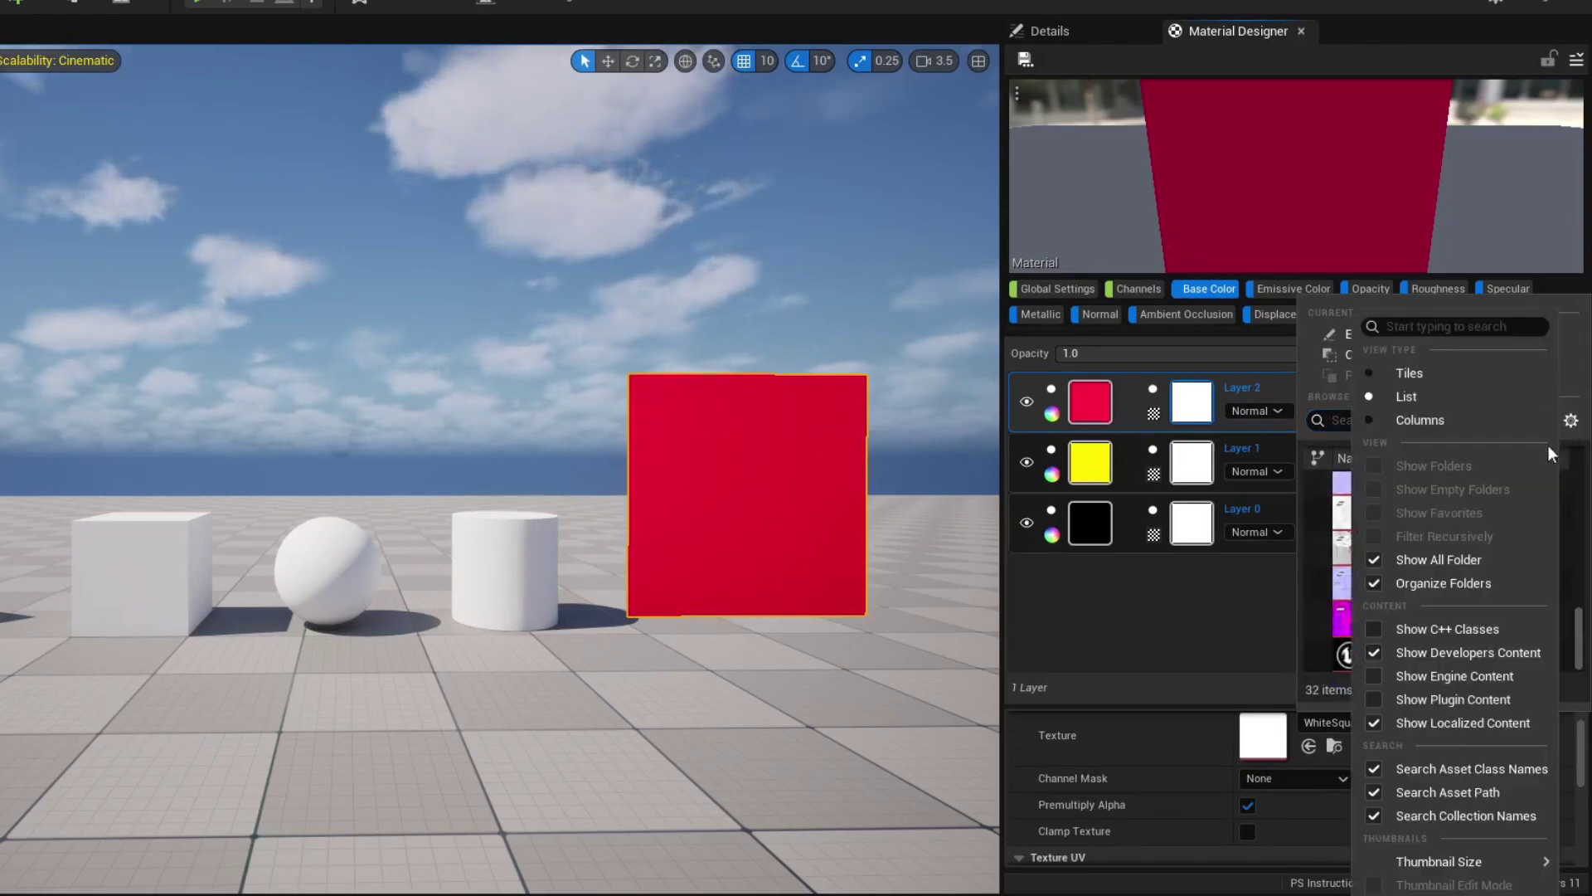
pyautogui.click(1462, 657)
pyautogui.moveTo(1581, 635); pyautogui.dragTo(1581, 504)
pyautogui.click(1476, 583)
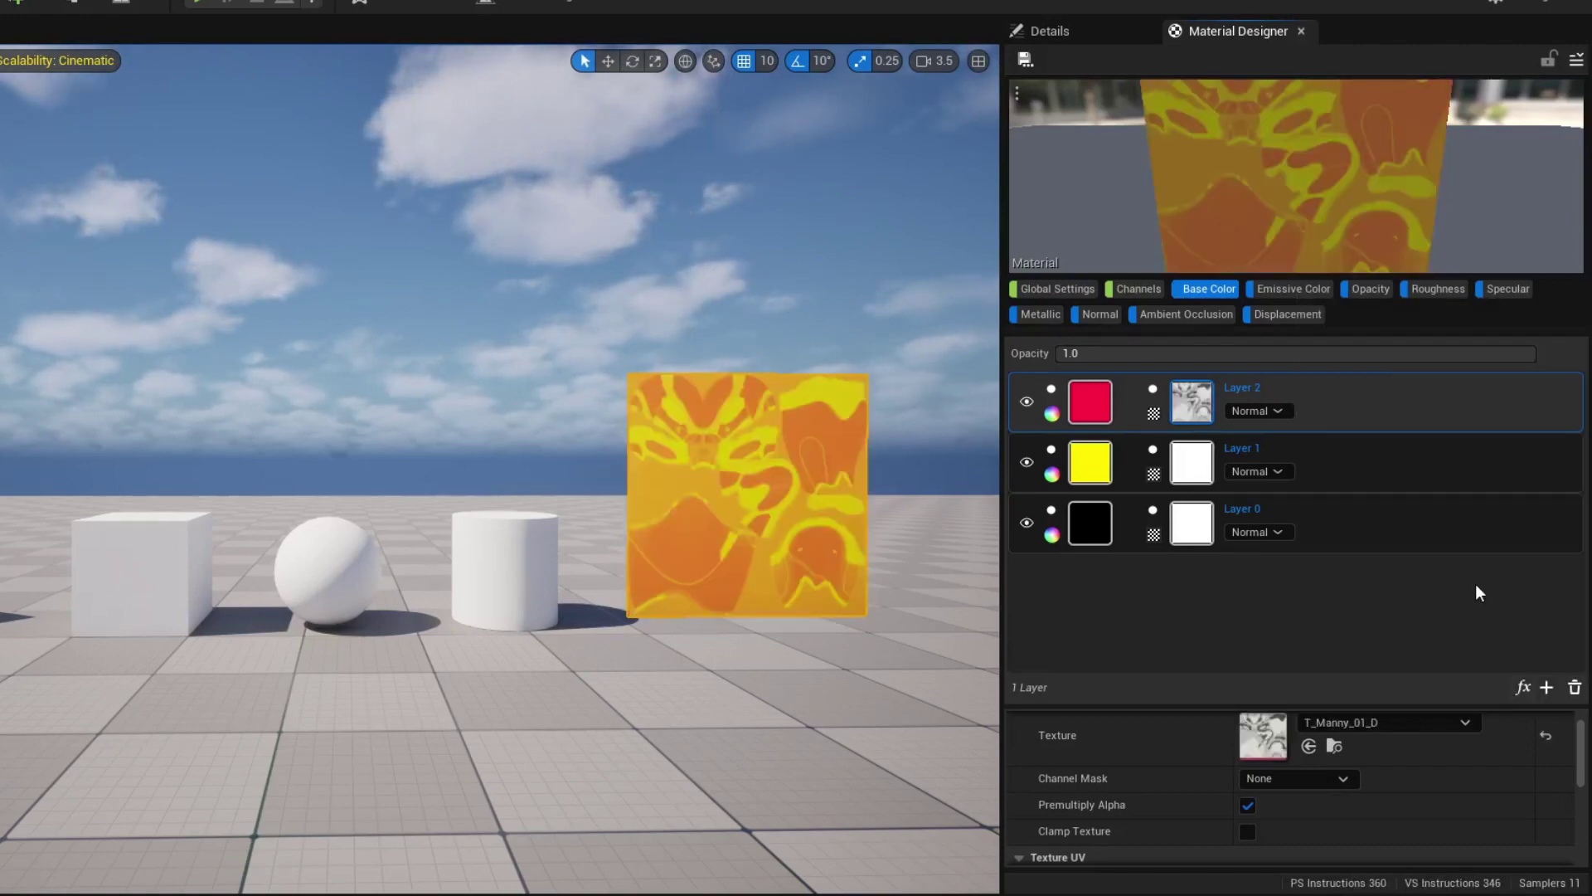
# Step: Mask Layer 1 with T_GridChecker_A
pyautogui.click(1205, 471)
pyautogui.click(1422, 754)
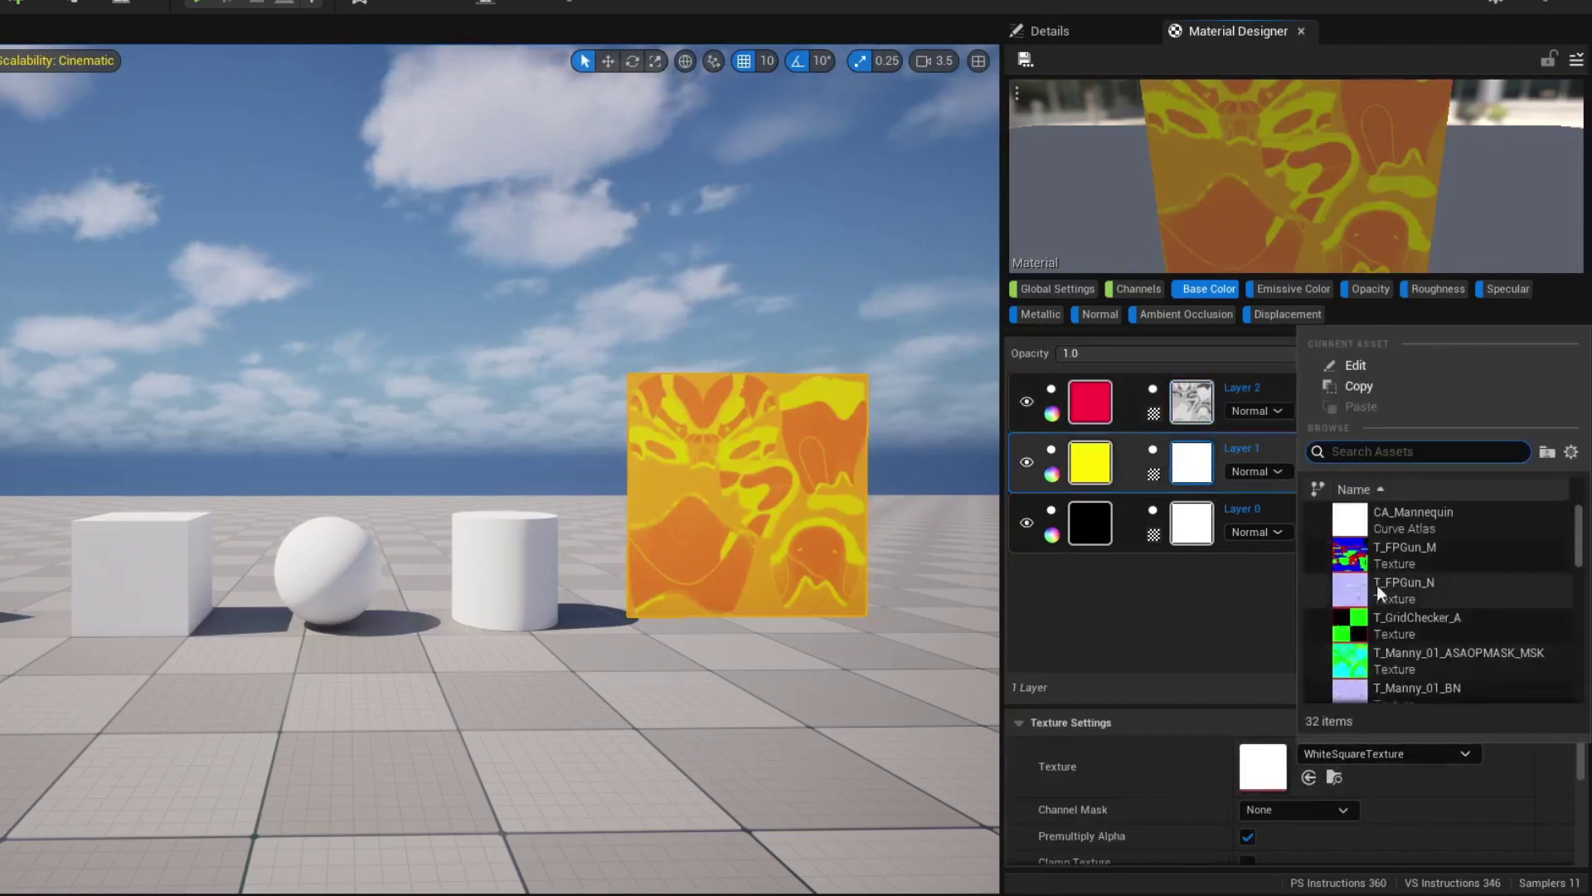
pyautogui.click(1422, 614)
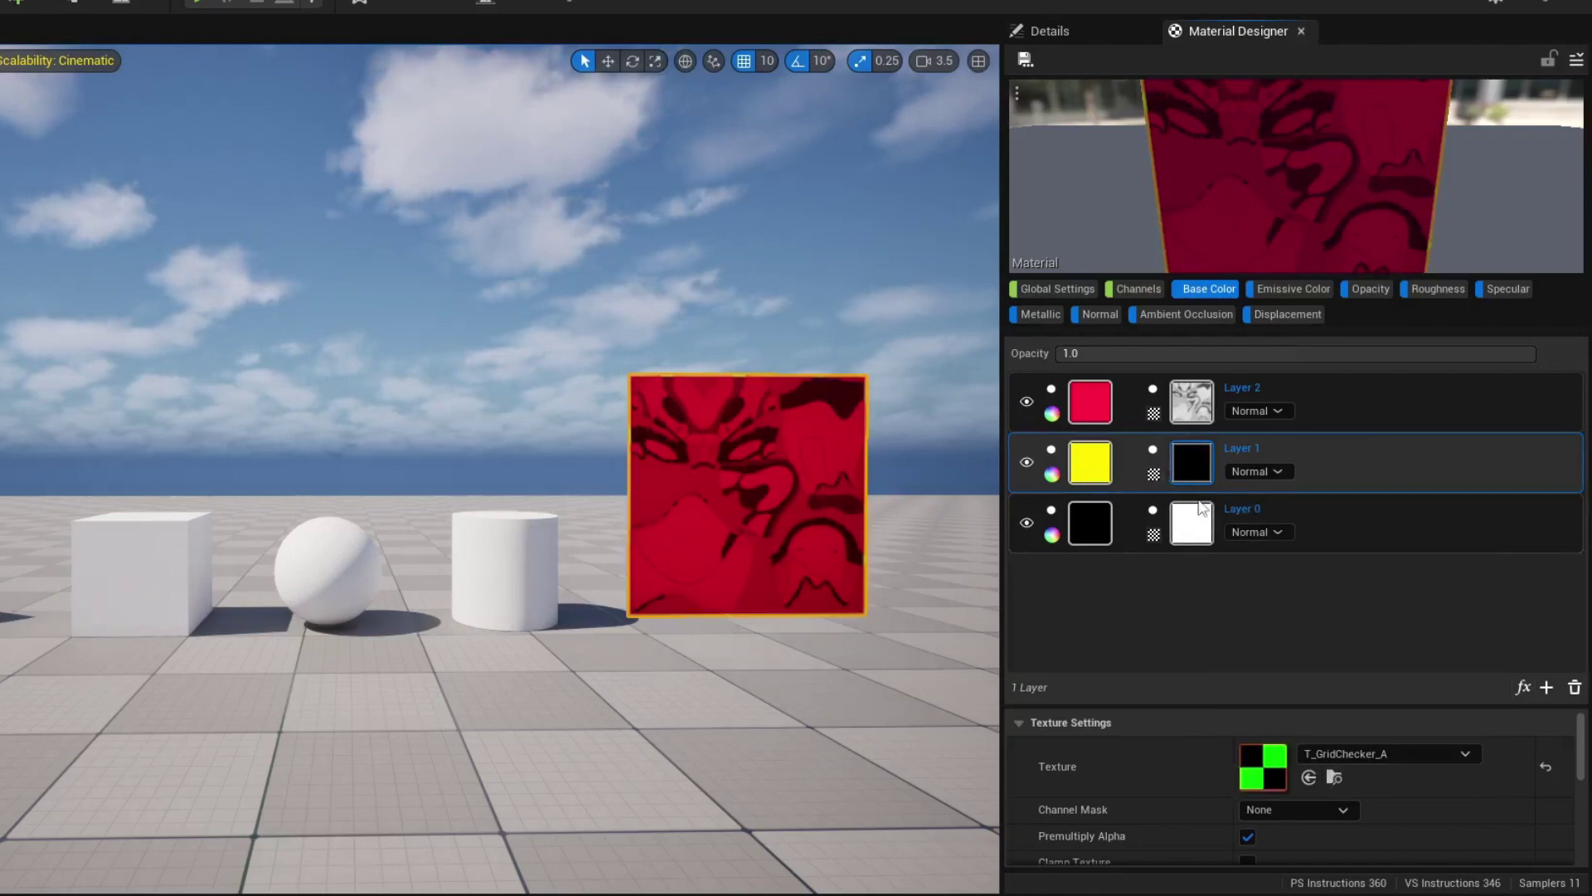
pyautogui.click(1196, 410)
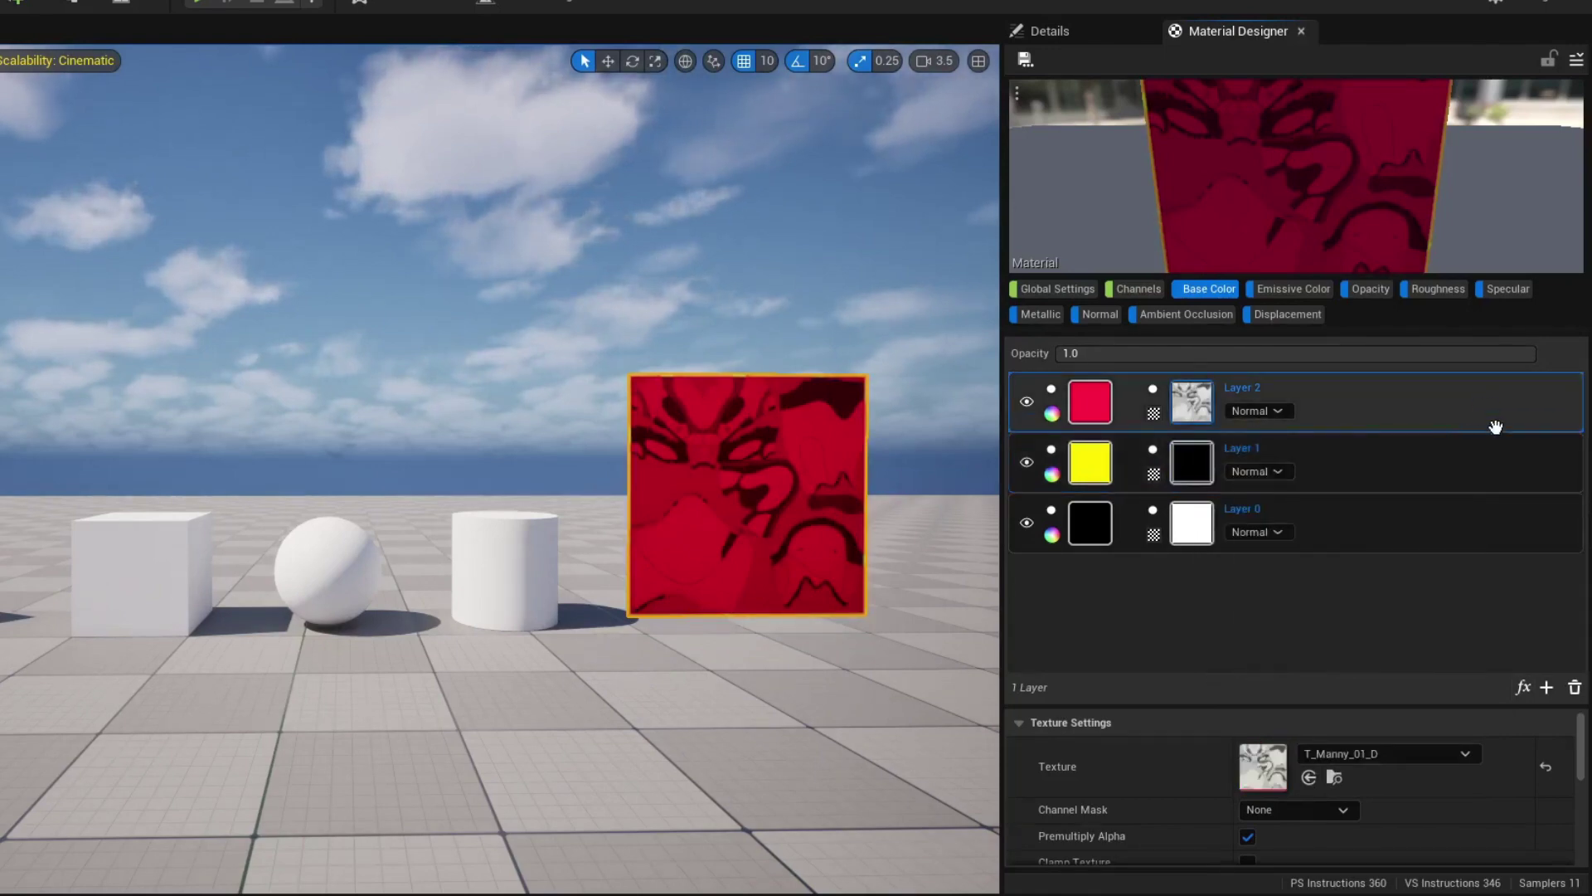
# Step: Add Spin (UV) and Swirl (UV) distort effects to the red Layer 2
pyautogui.click(1523, 687)
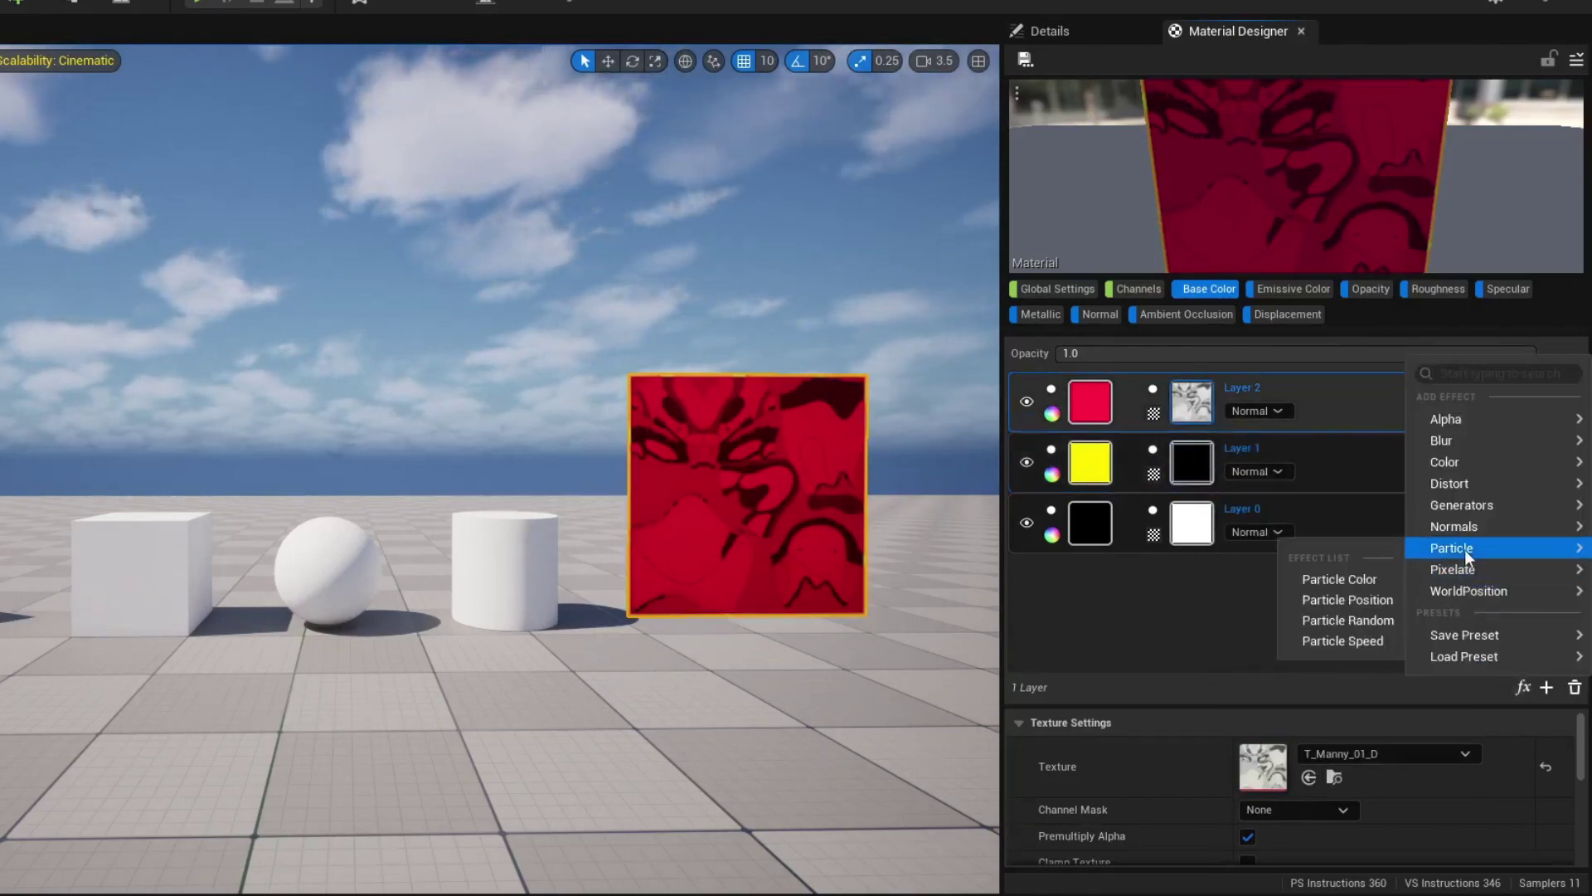
pyautogui.moveTo(1451, 484)
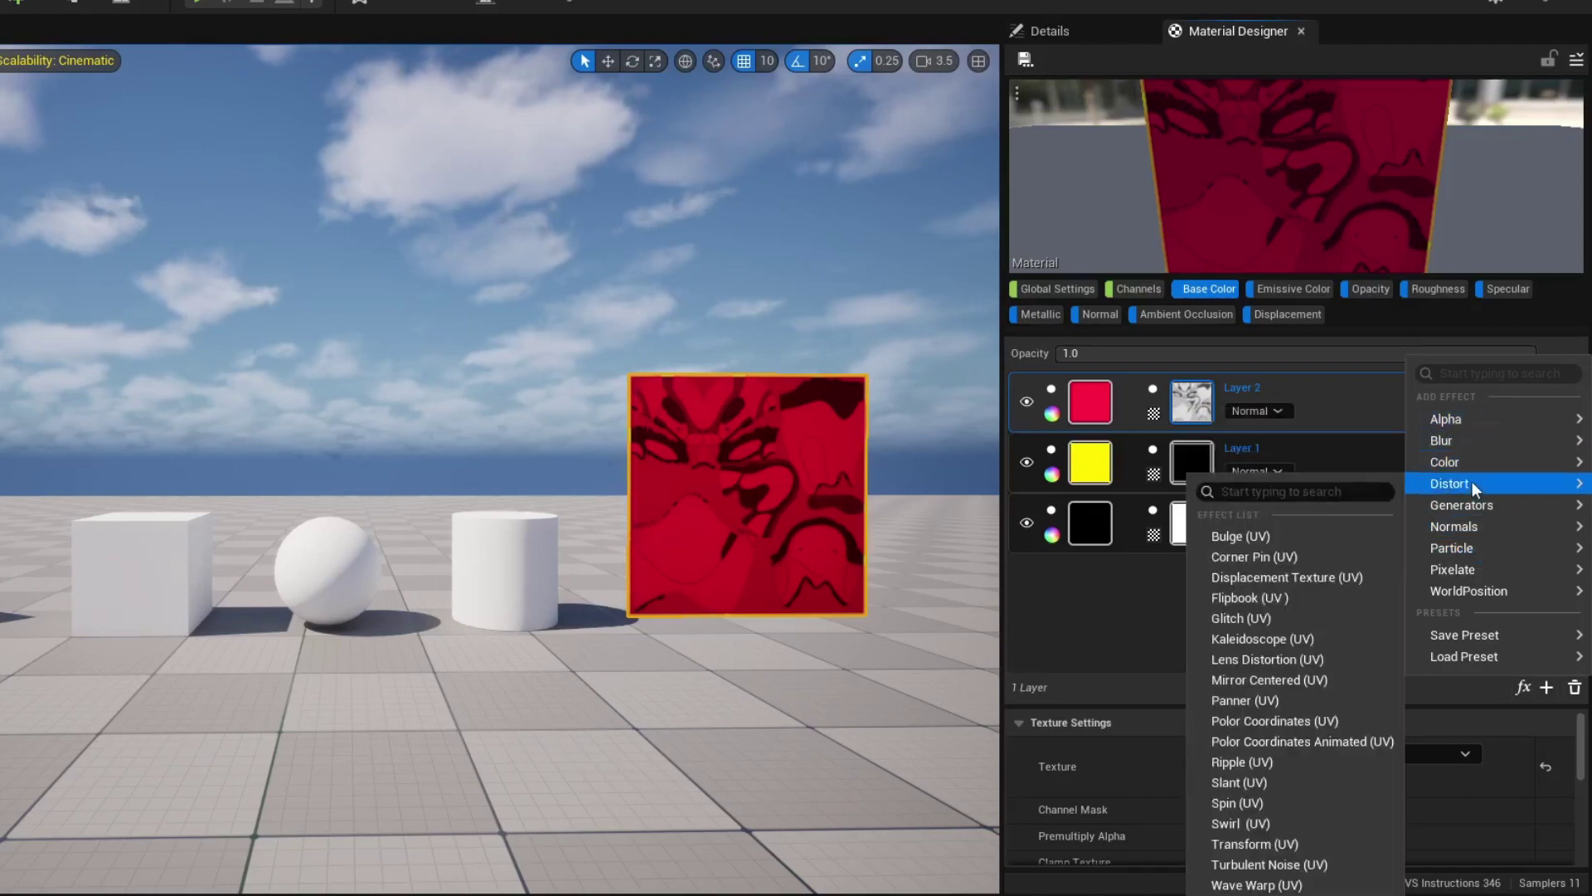
pyautogui.click(1265, 803)
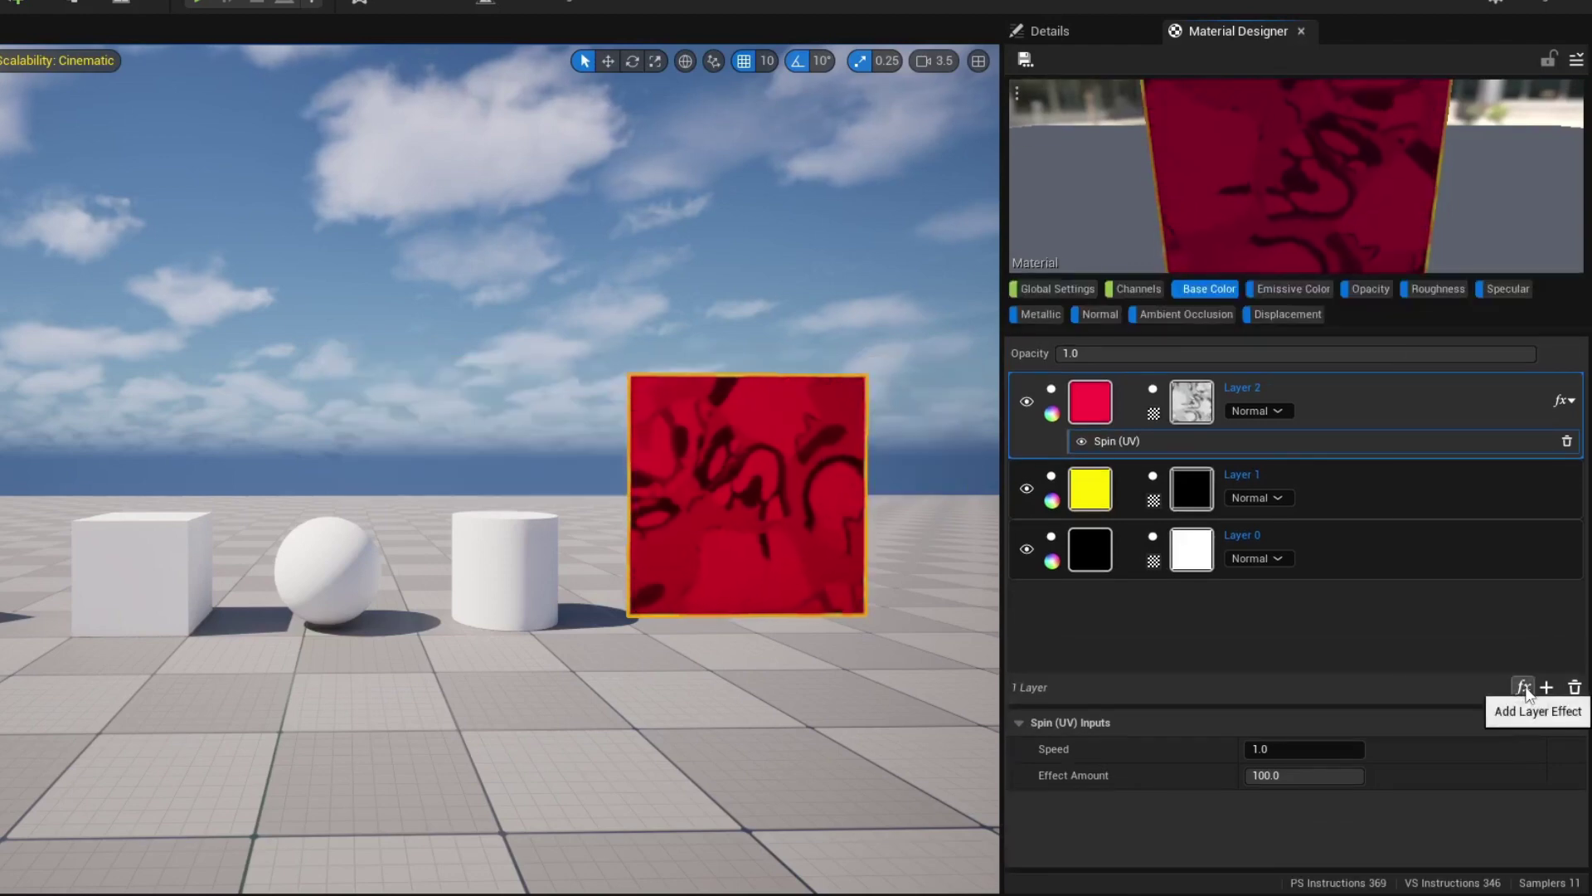
pyautogui.click(1524, 687)
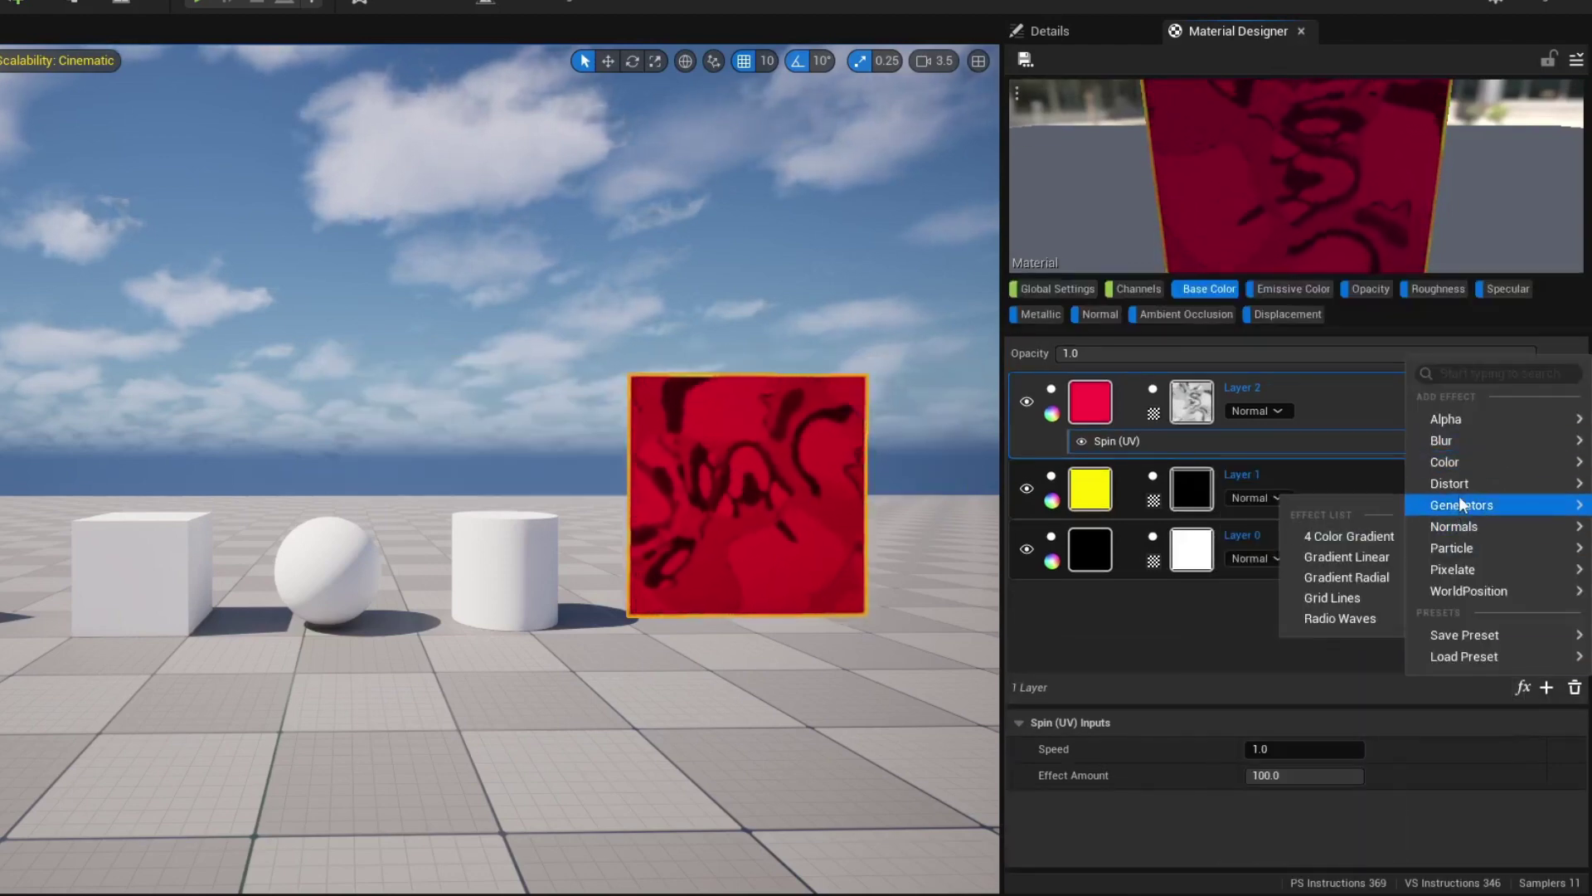
pyautogui.moveTo(1450, 484)
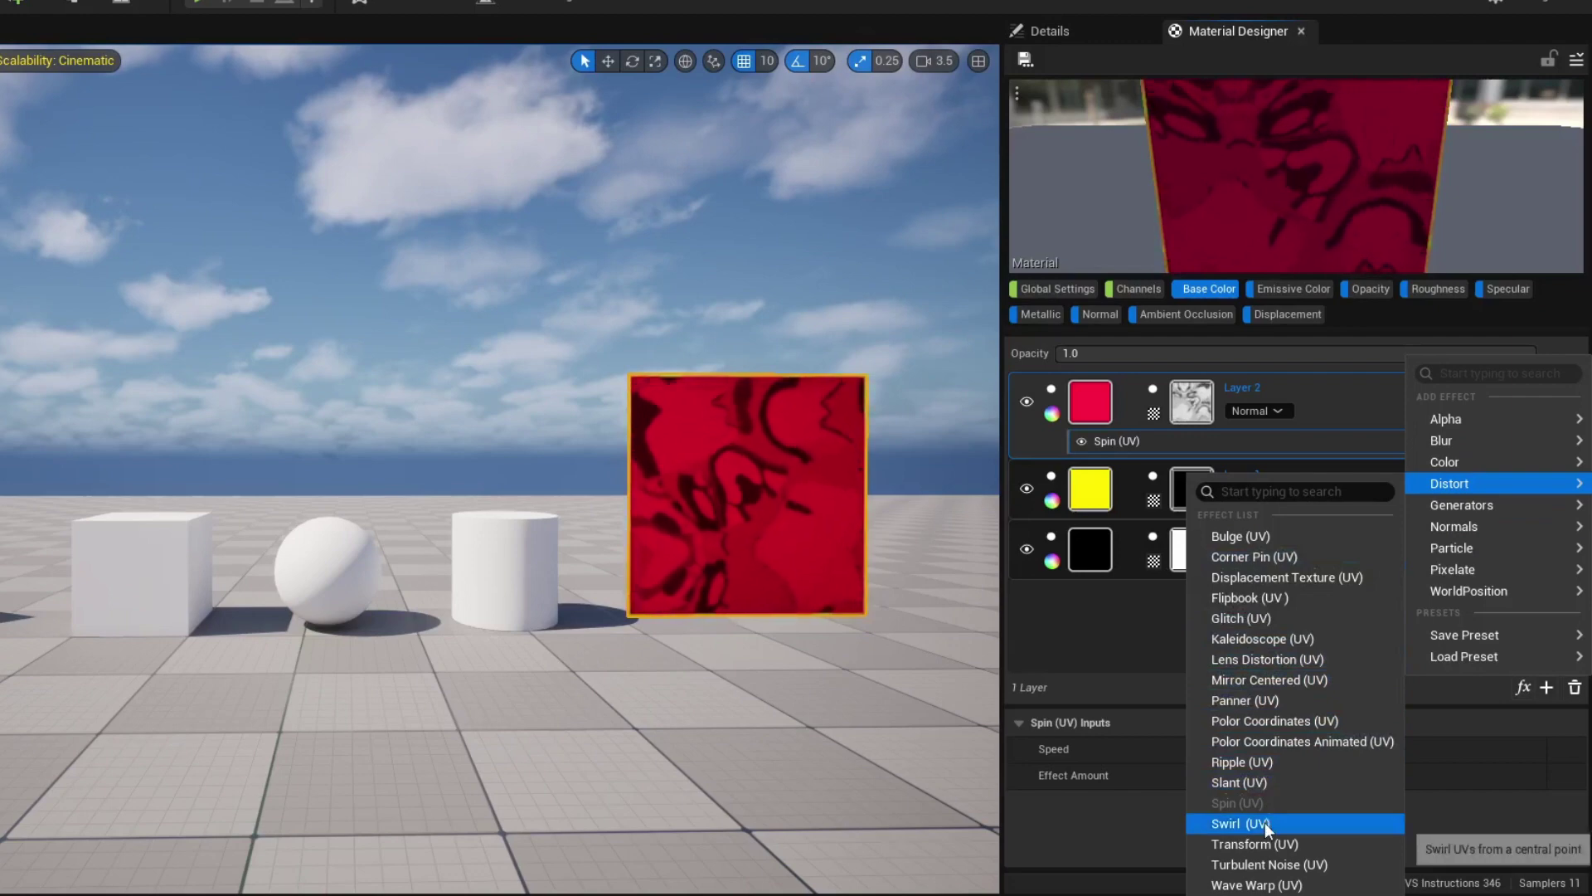
pyautogui.click(1266, 823)
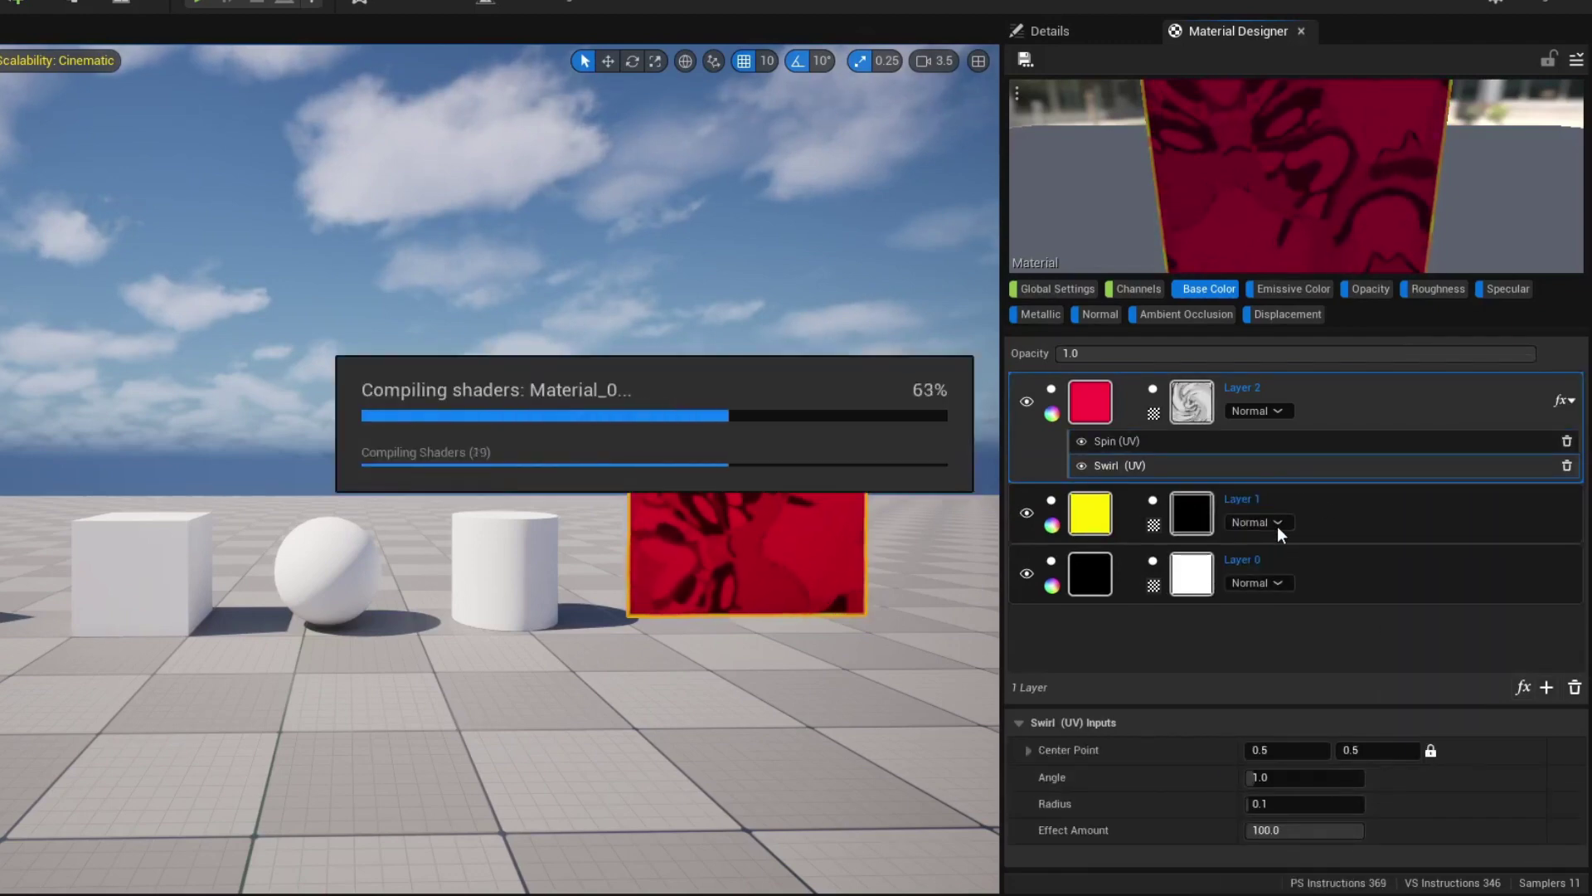
pyautogui.click(1338, 514)
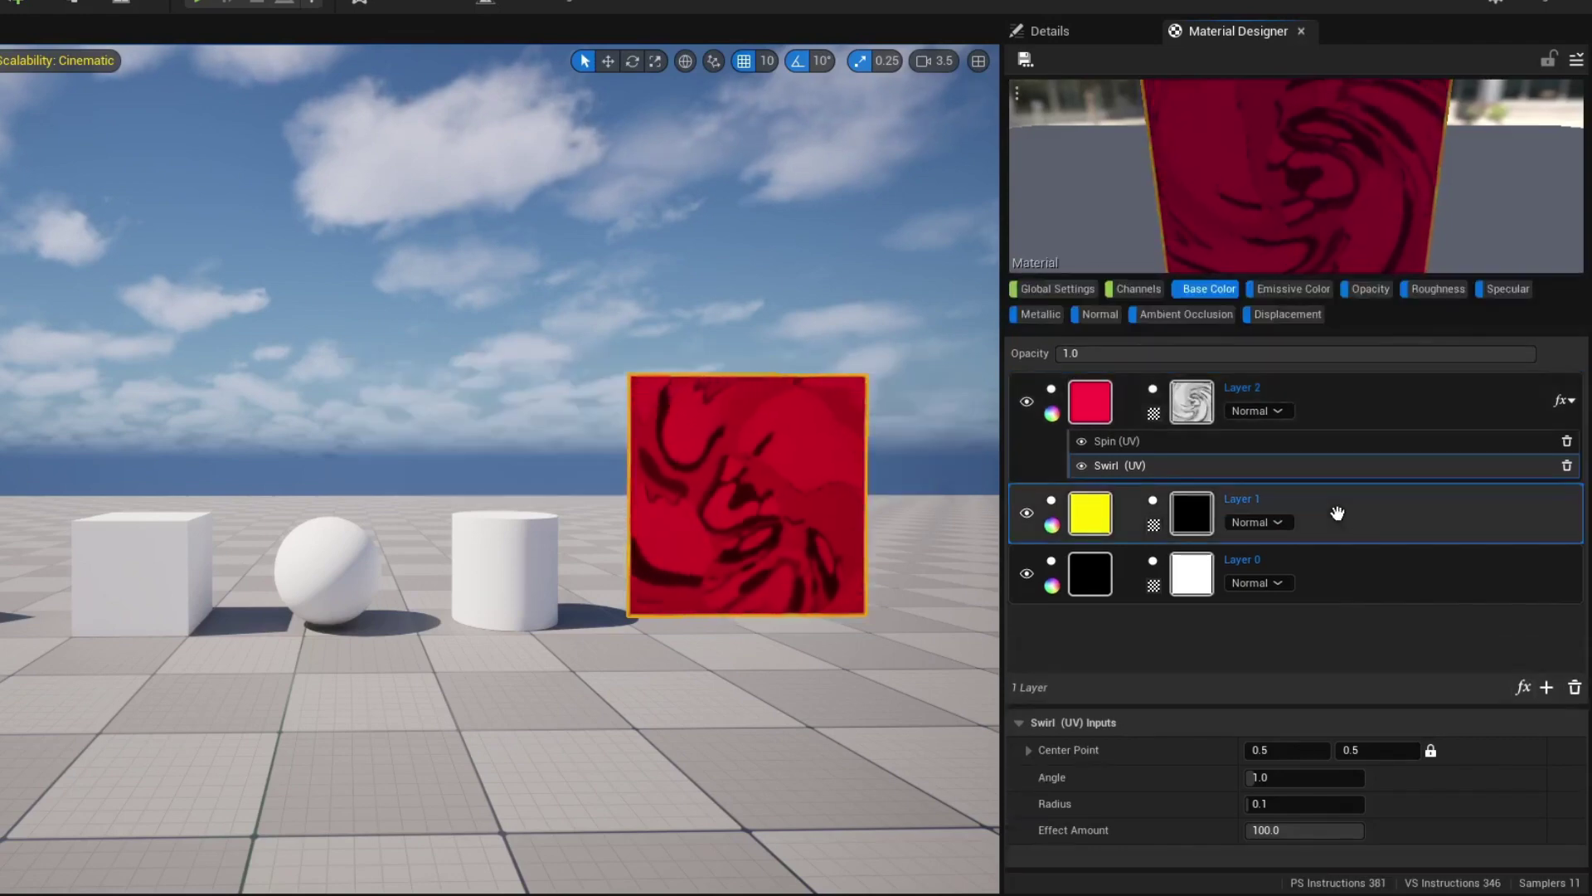
pyautogui.click(1524, 686)
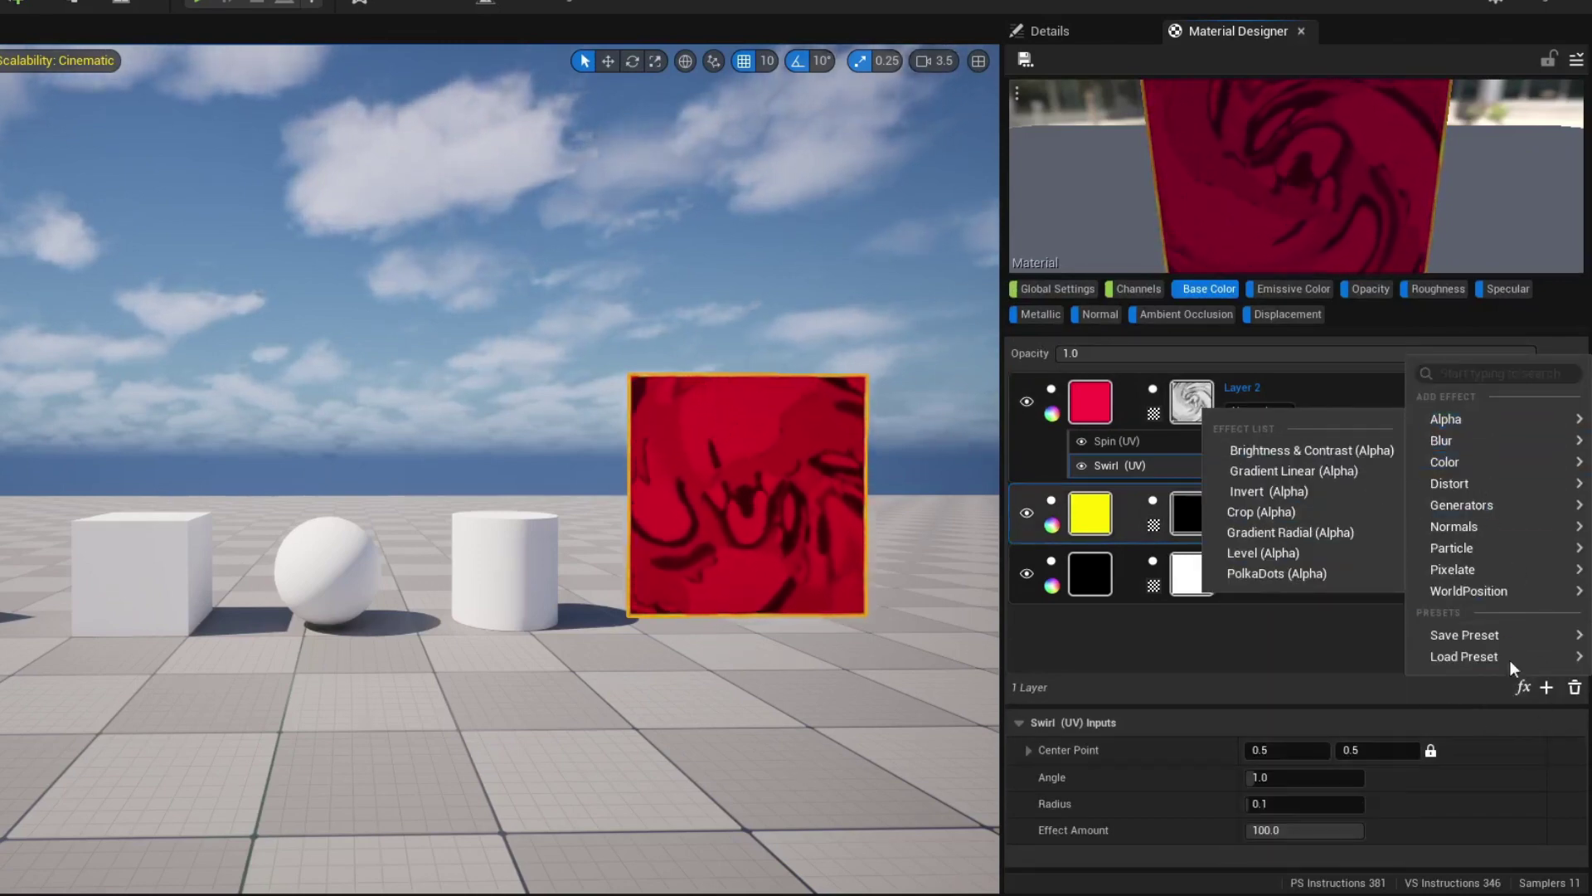
pyautogui.moveTo(1449, 483)
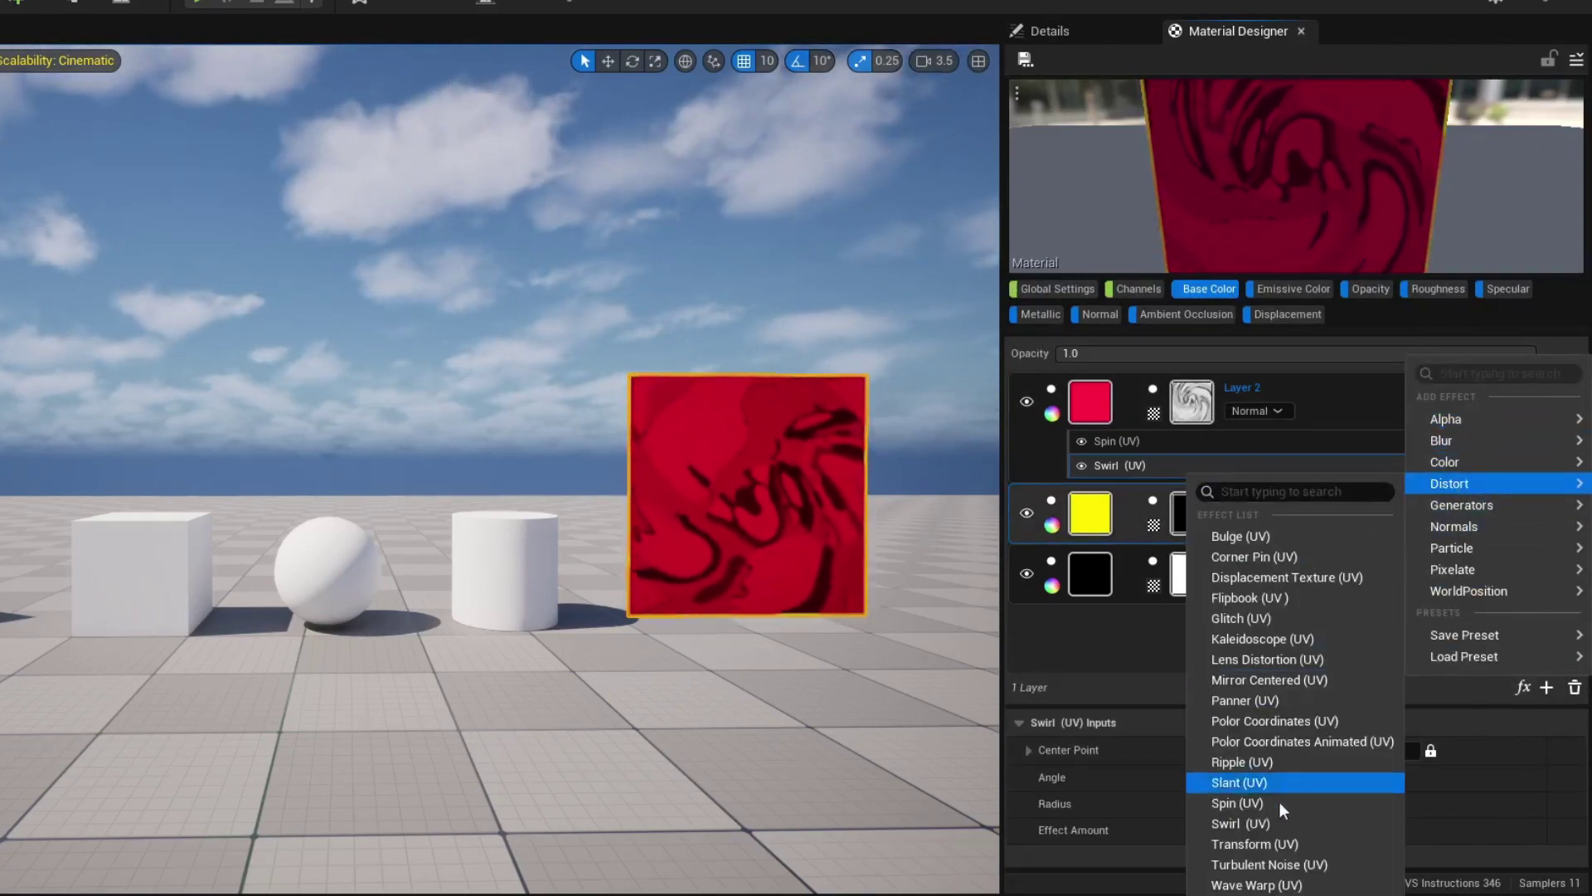
# Step: Give Layer 1 Spin (UV) and Swirl (UV) distort effects
pyautogui.click(1279, 801)
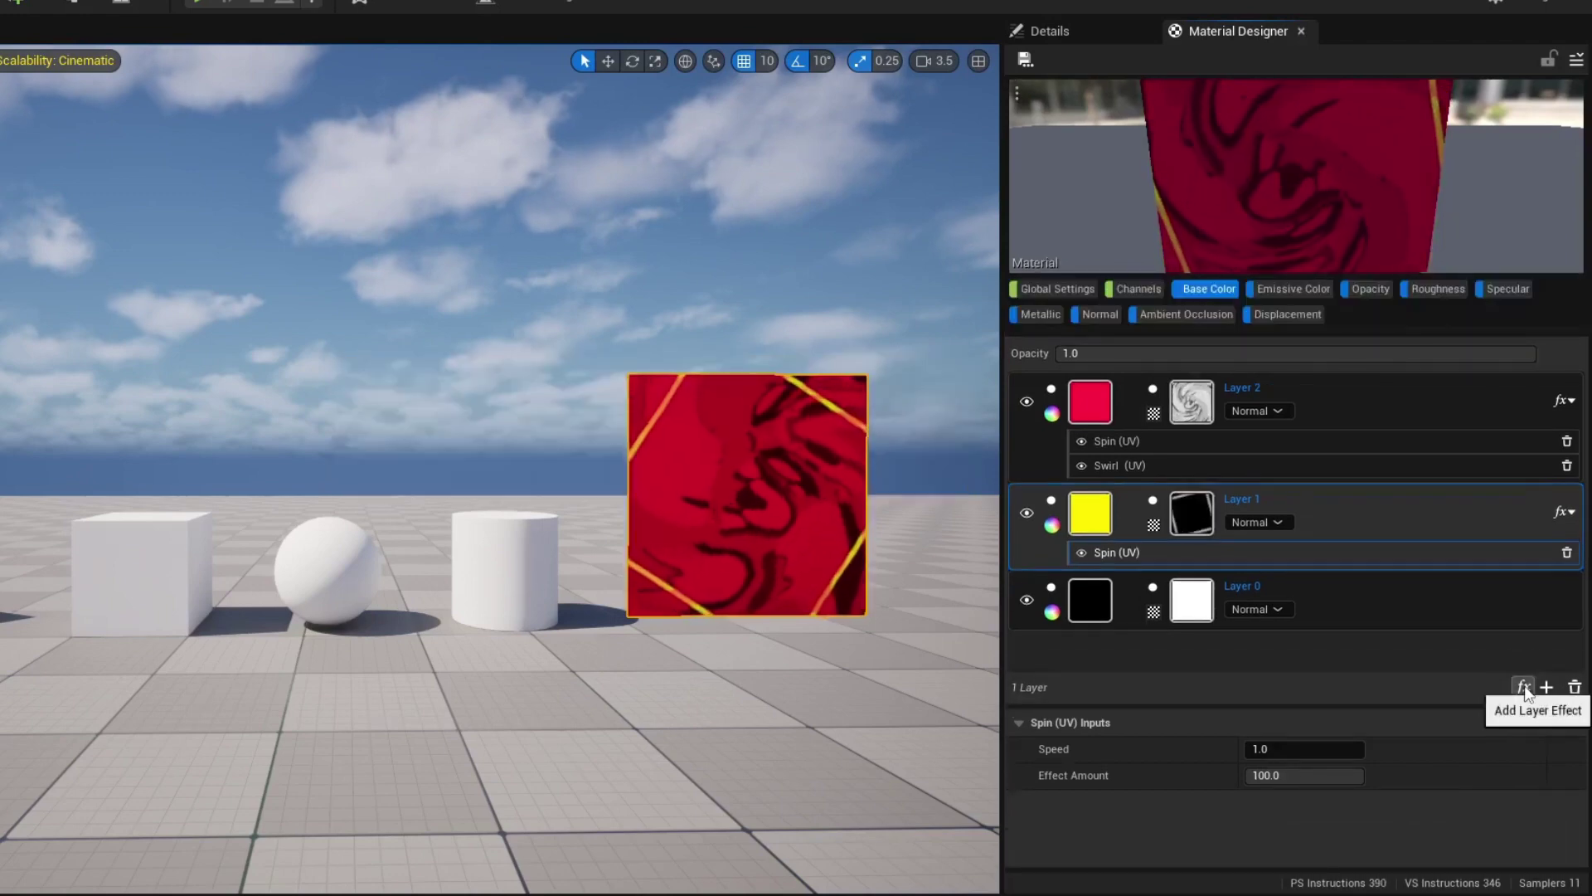
pyautogui.click(1525, 685)
pyautogui.moveTo(1450, 482)
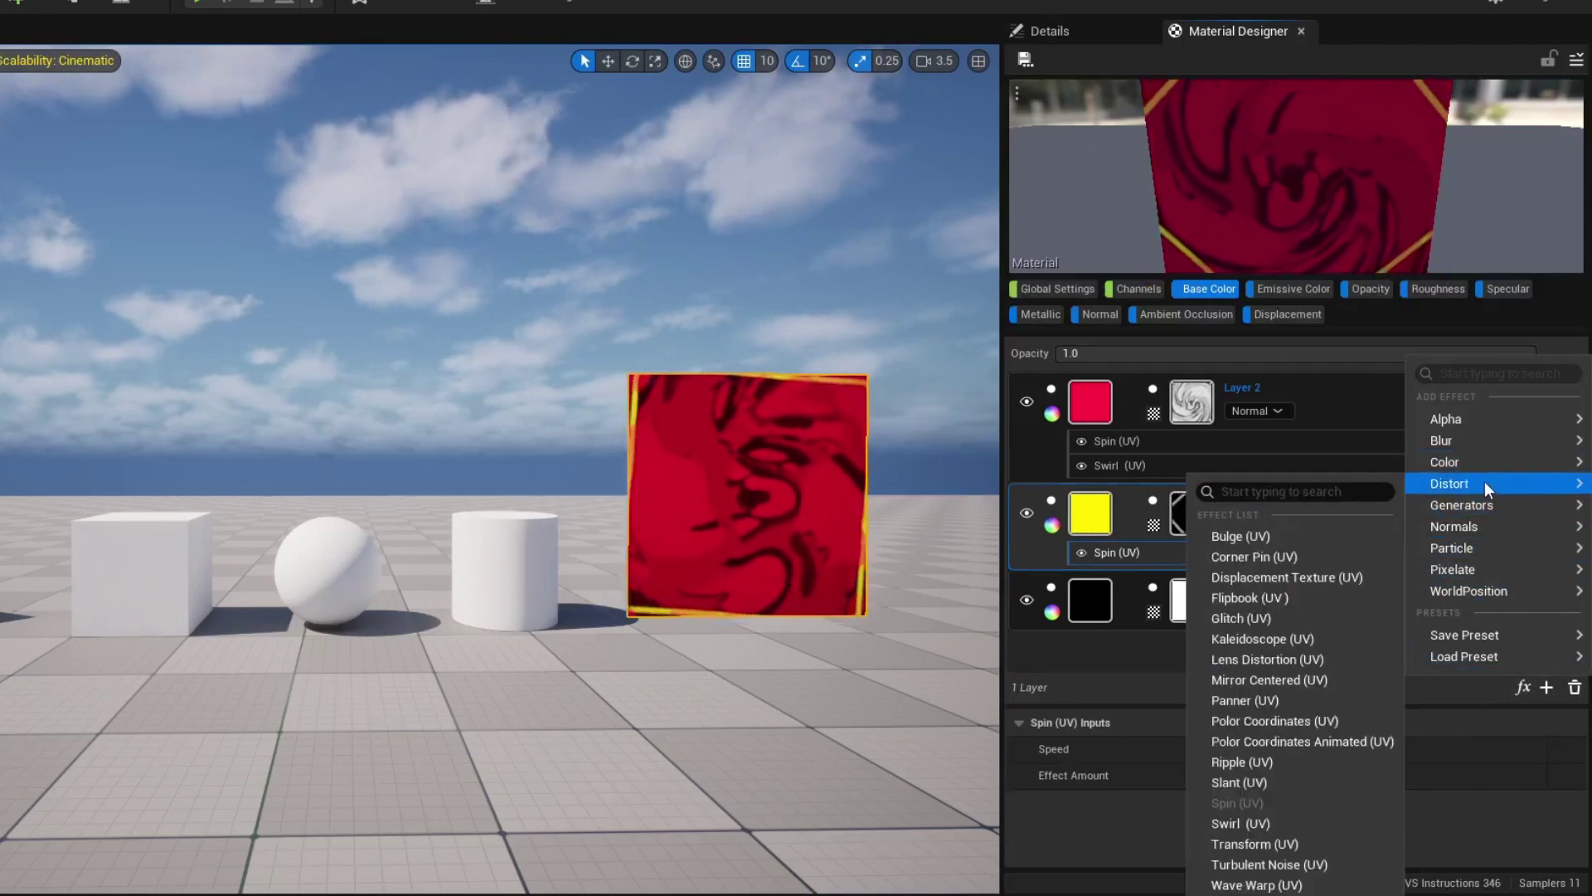
pyautogui.click(1279, 821)
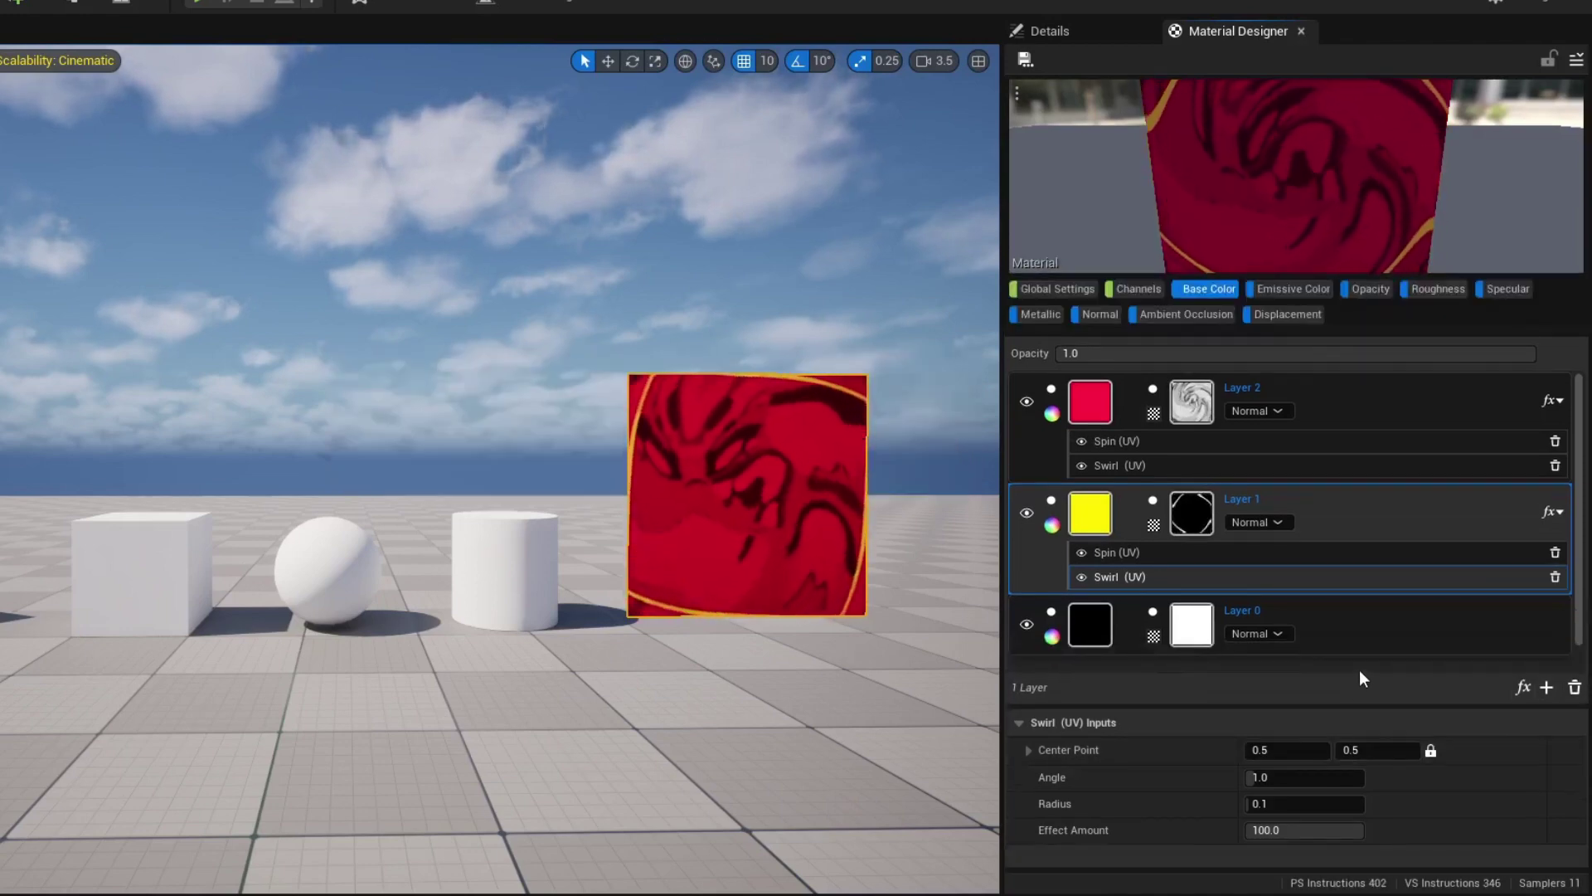
pyautogui.click(1191, 512)
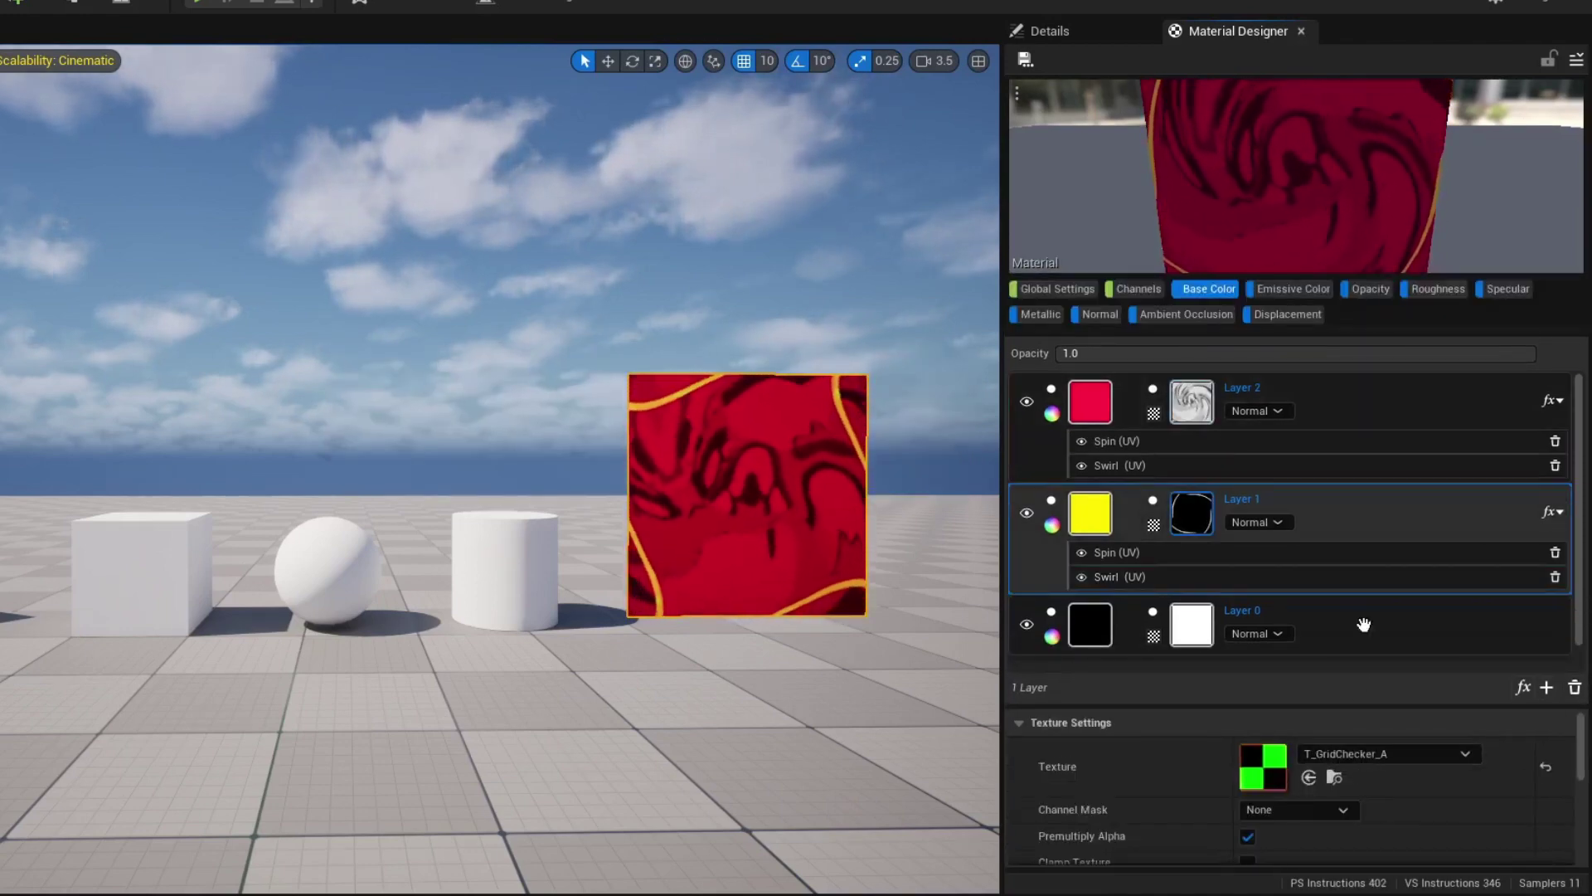
pyautogui.moveTo(1583, 747); pyautogui.dragTo(1583, 791)
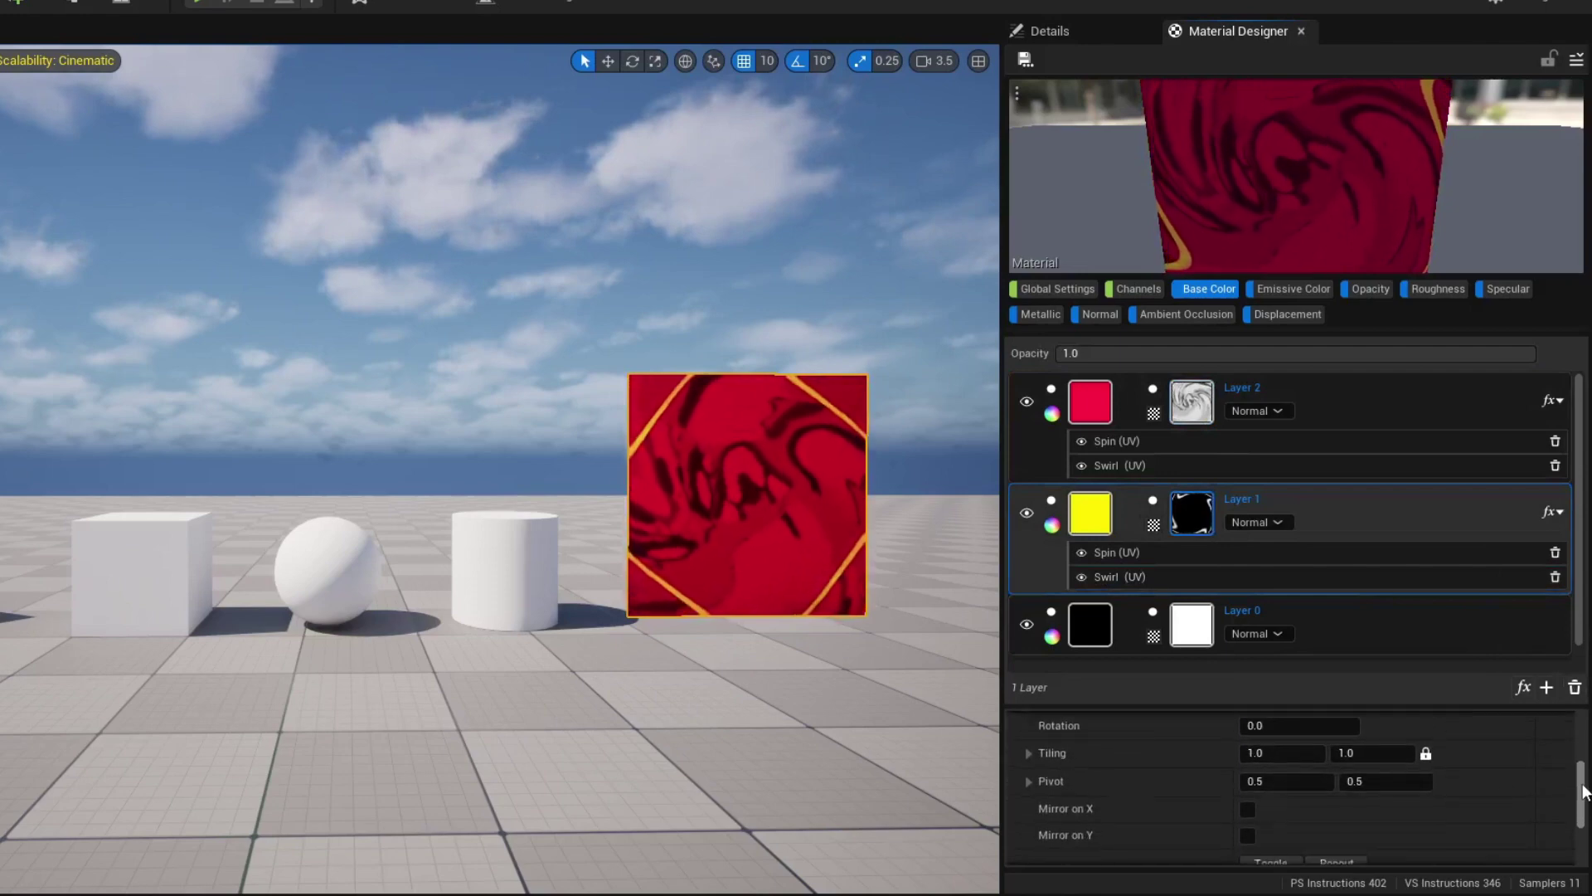
# Step: Set Layer 1's mask tiling to 8.0
pyautogui.click(1266, 753)
pyautogui.write('5')
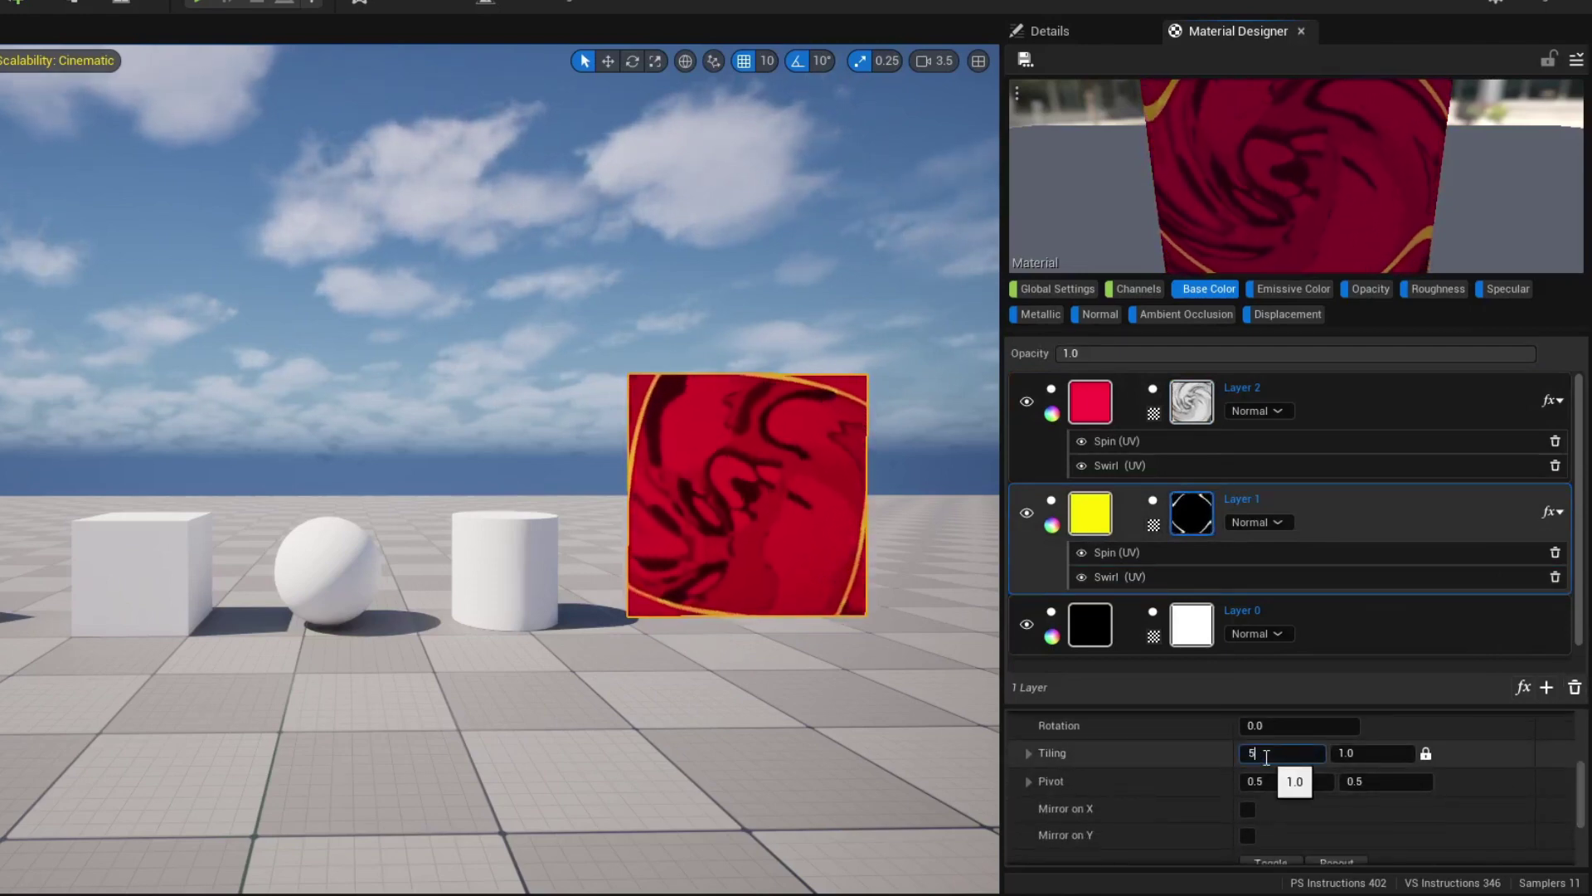
pyautogui.press('Return')
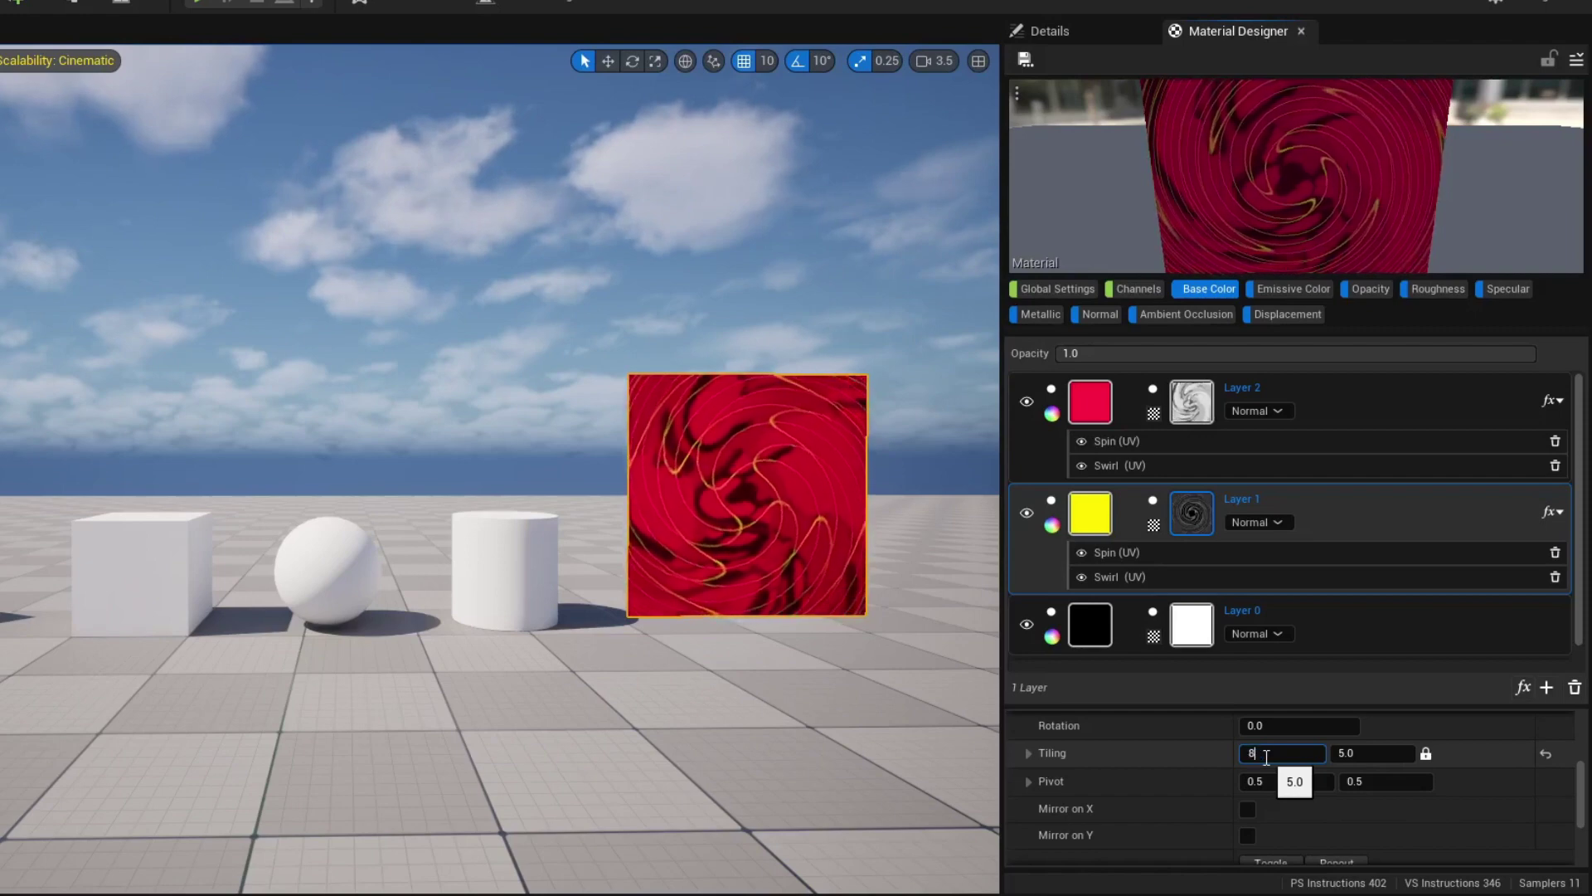
pyautogui.write('8')
pyautogui.press('Return')
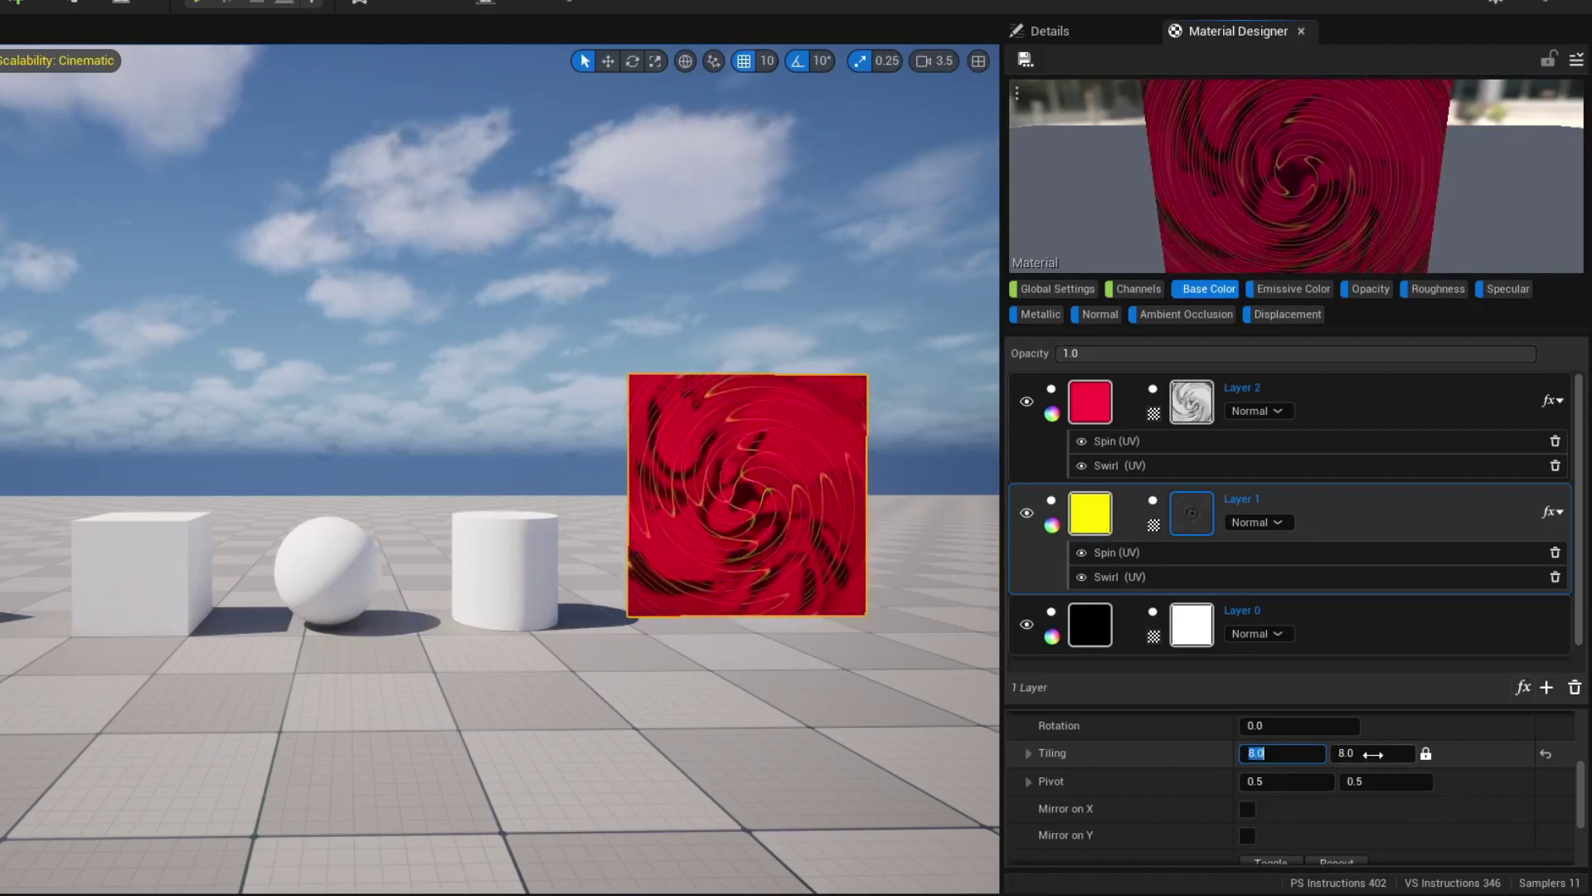
pyautogui.click(1456, 727)
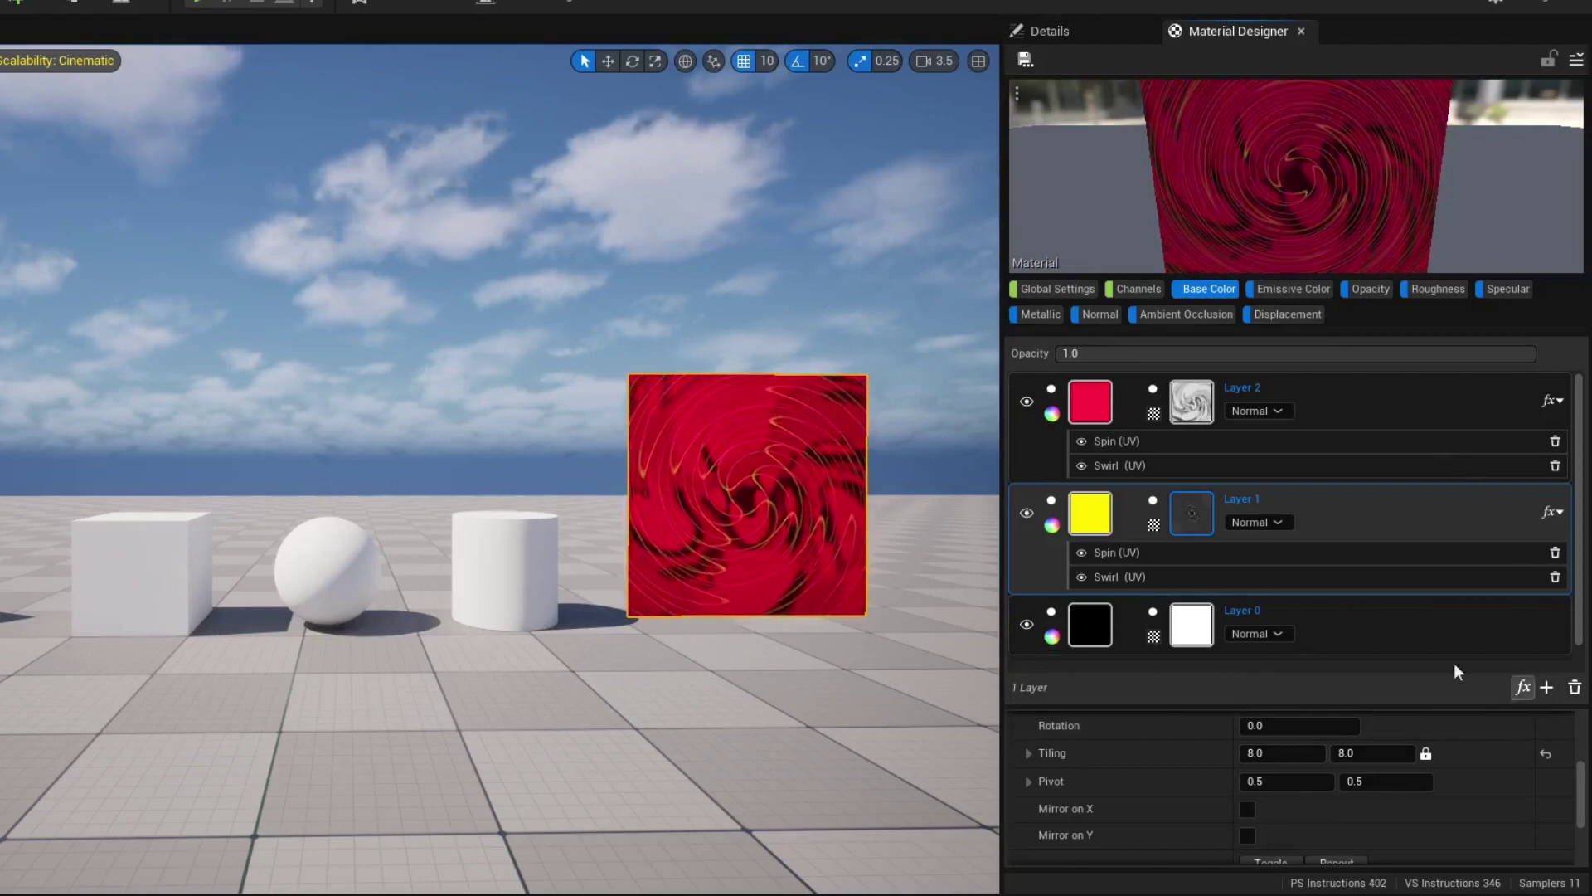
# Step: Set Layer 2's mask tiling to 4.0
pyautogui.click(1194, 405)
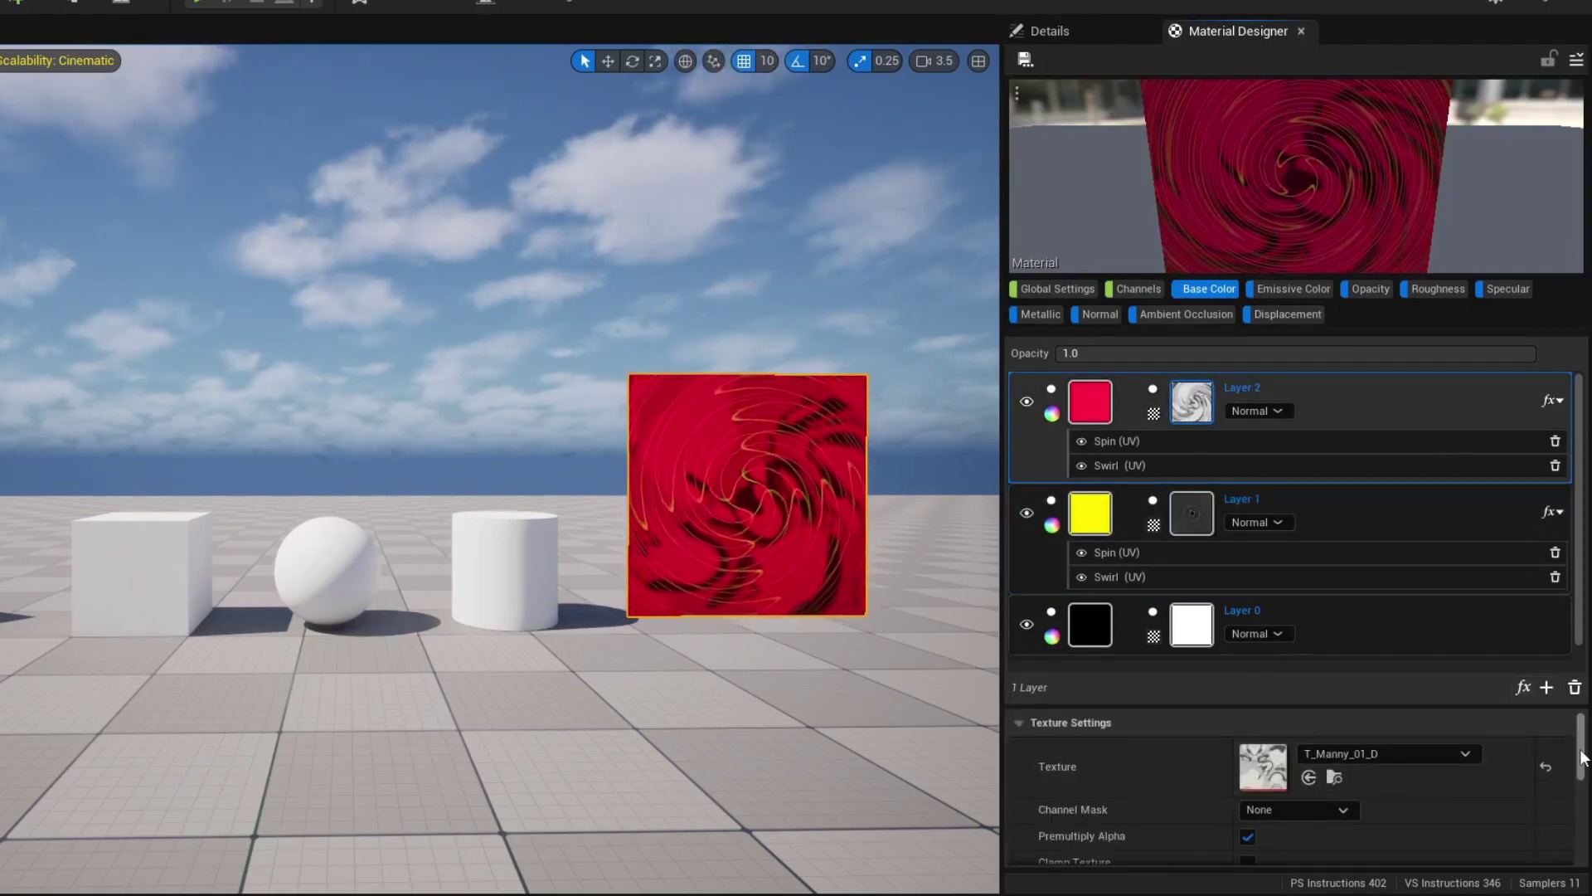
pyautogui.moveTo(1580, 747); pyautogui.dragTo(1584, 806)
pyautogui.scroll(-2, 1583, 806)
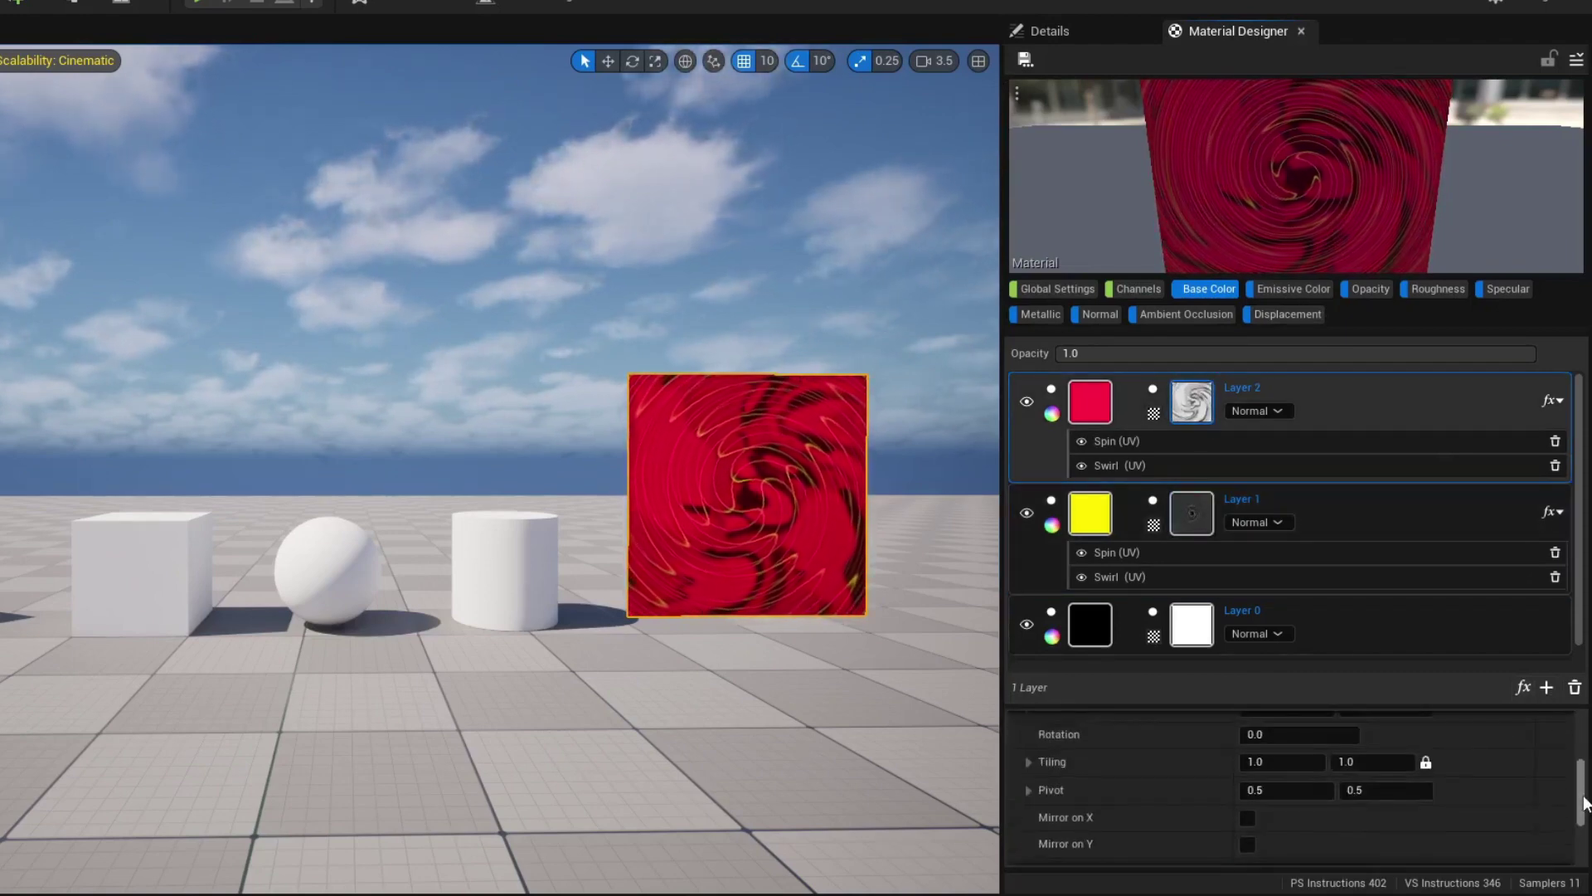
pyautogui.scroll(3, 1584, 807)
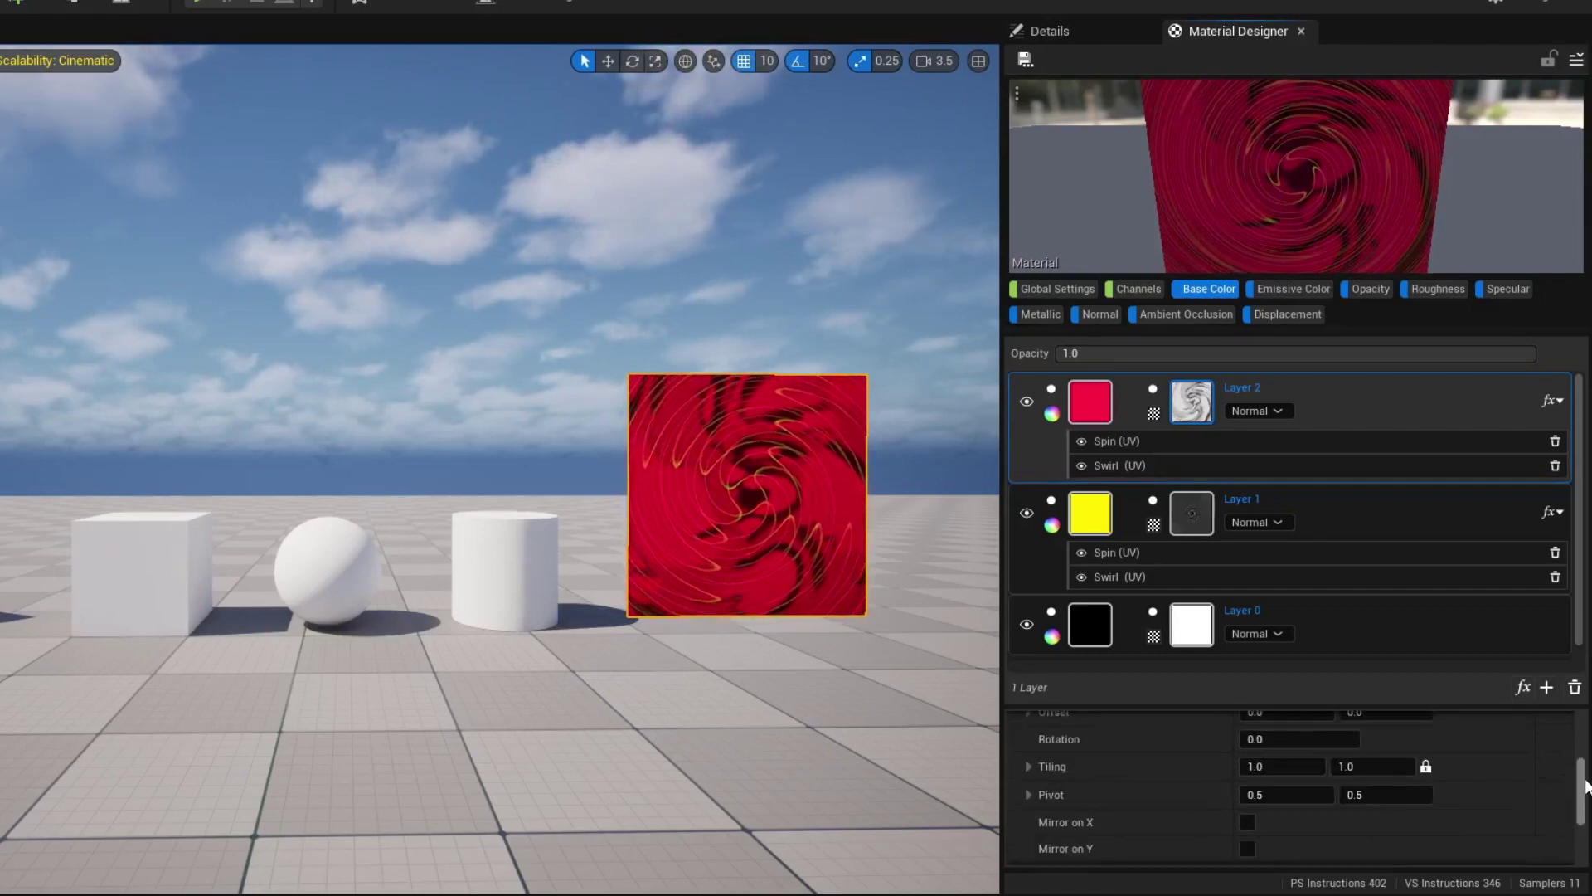
pyautogui.click(1301, 776)
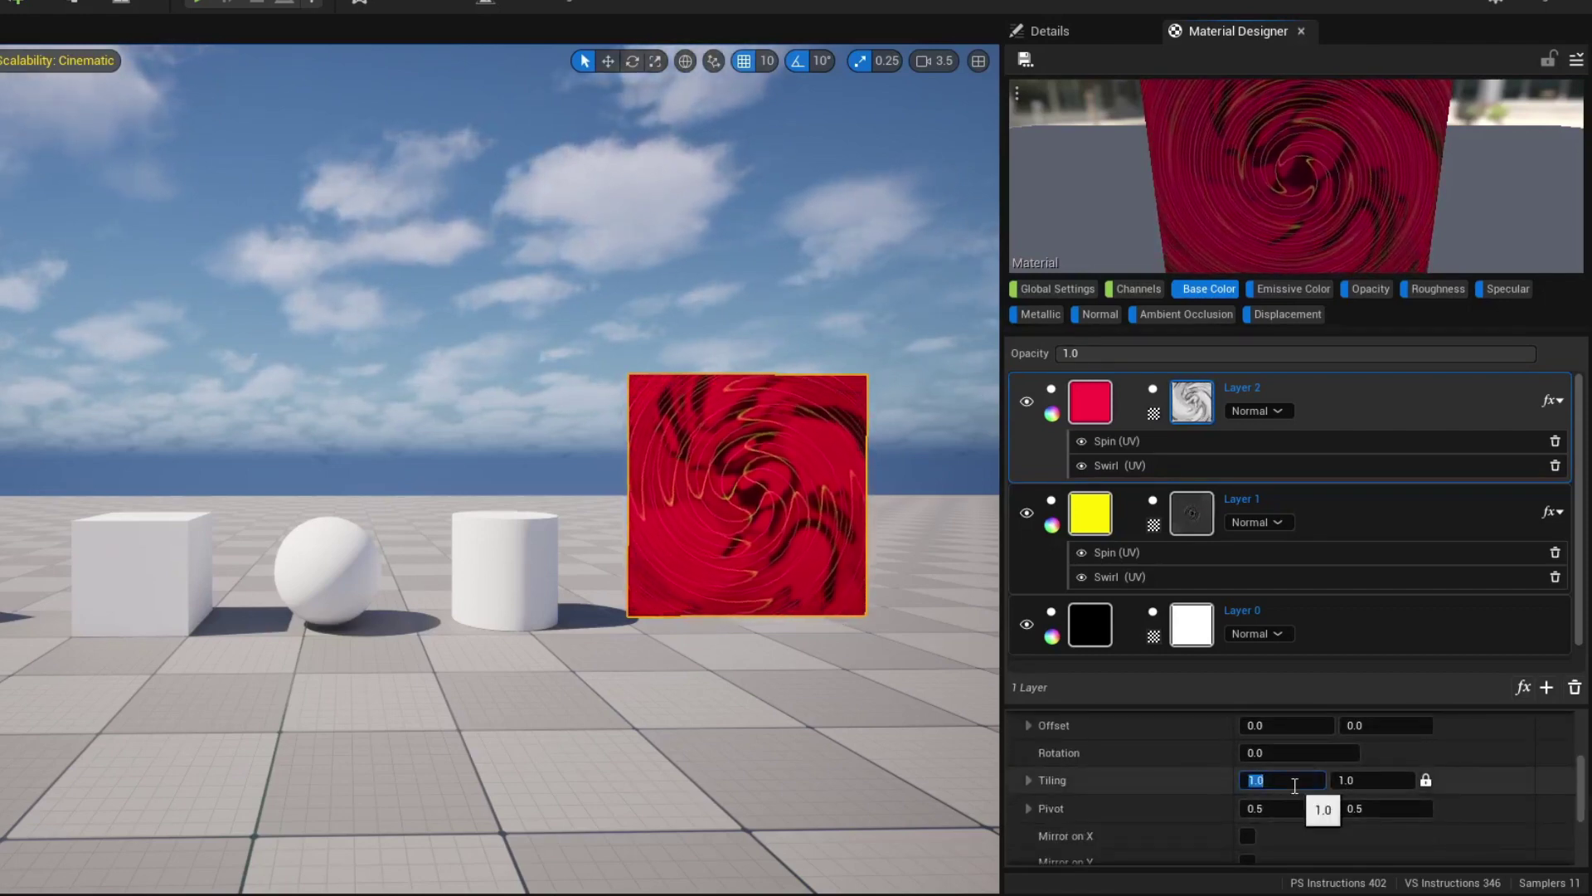
pyautogui.write('2')
pyautogui.press('Return')
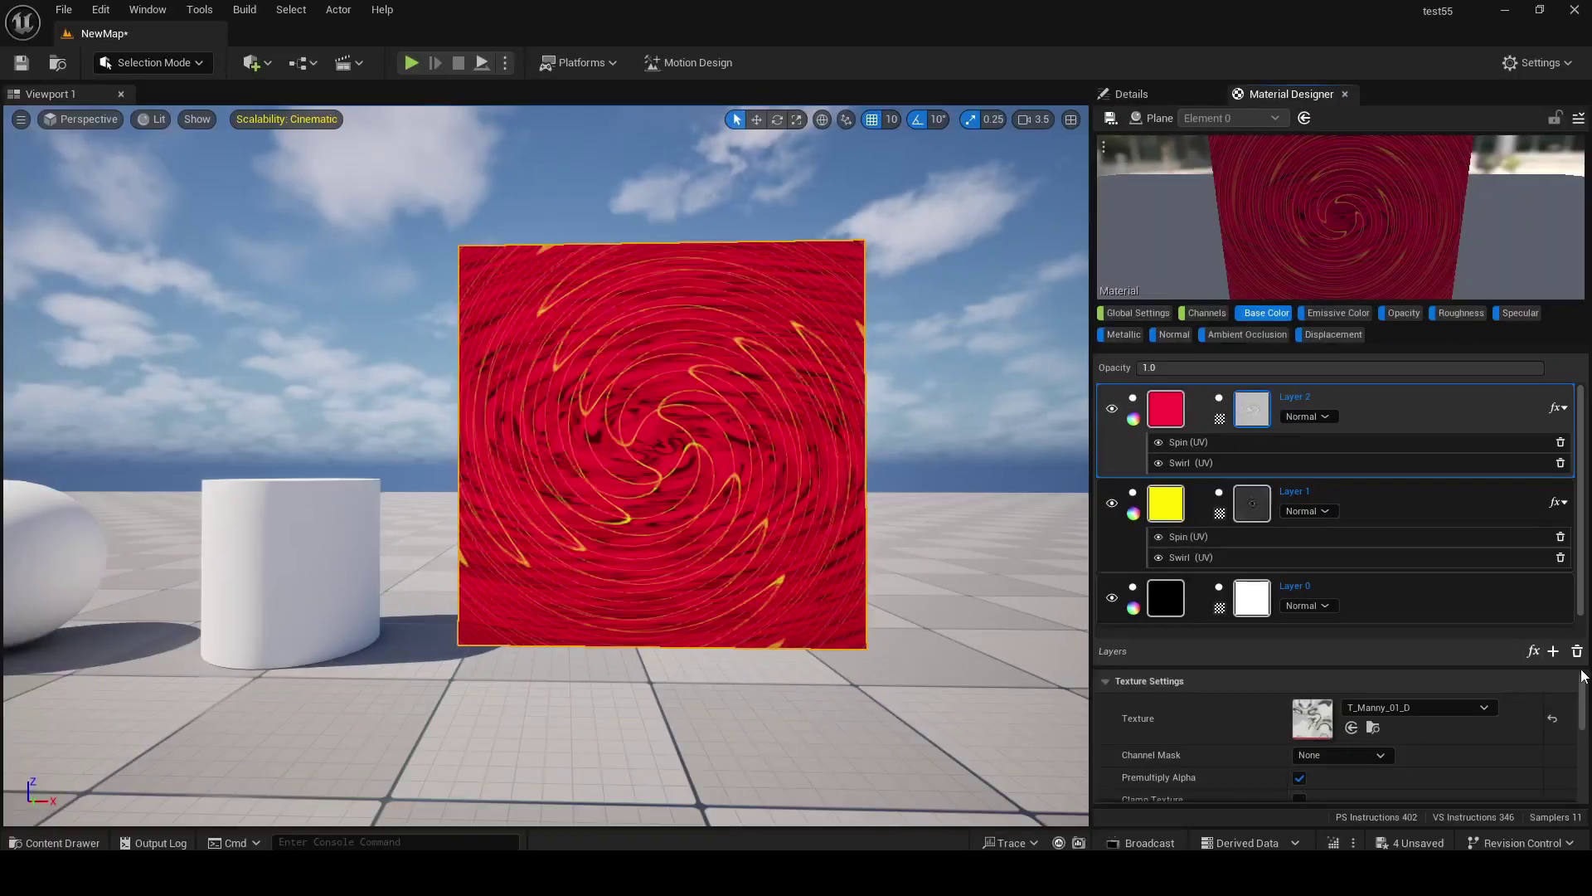
pyautogui.scroll(-3, 1582, 701)
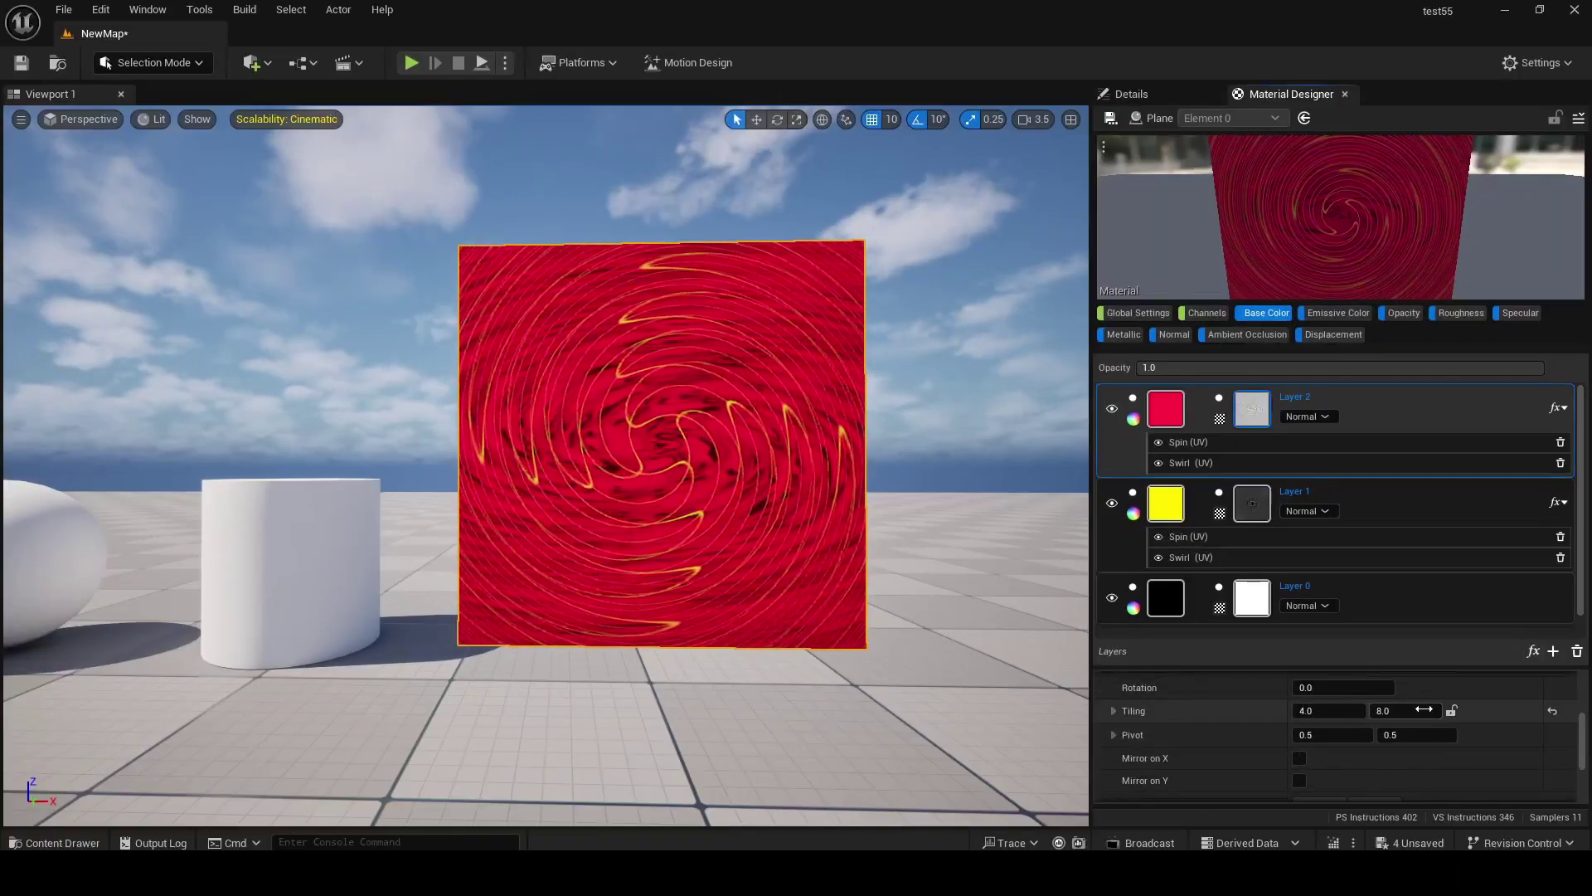
pyautogui.click(1334, 713)
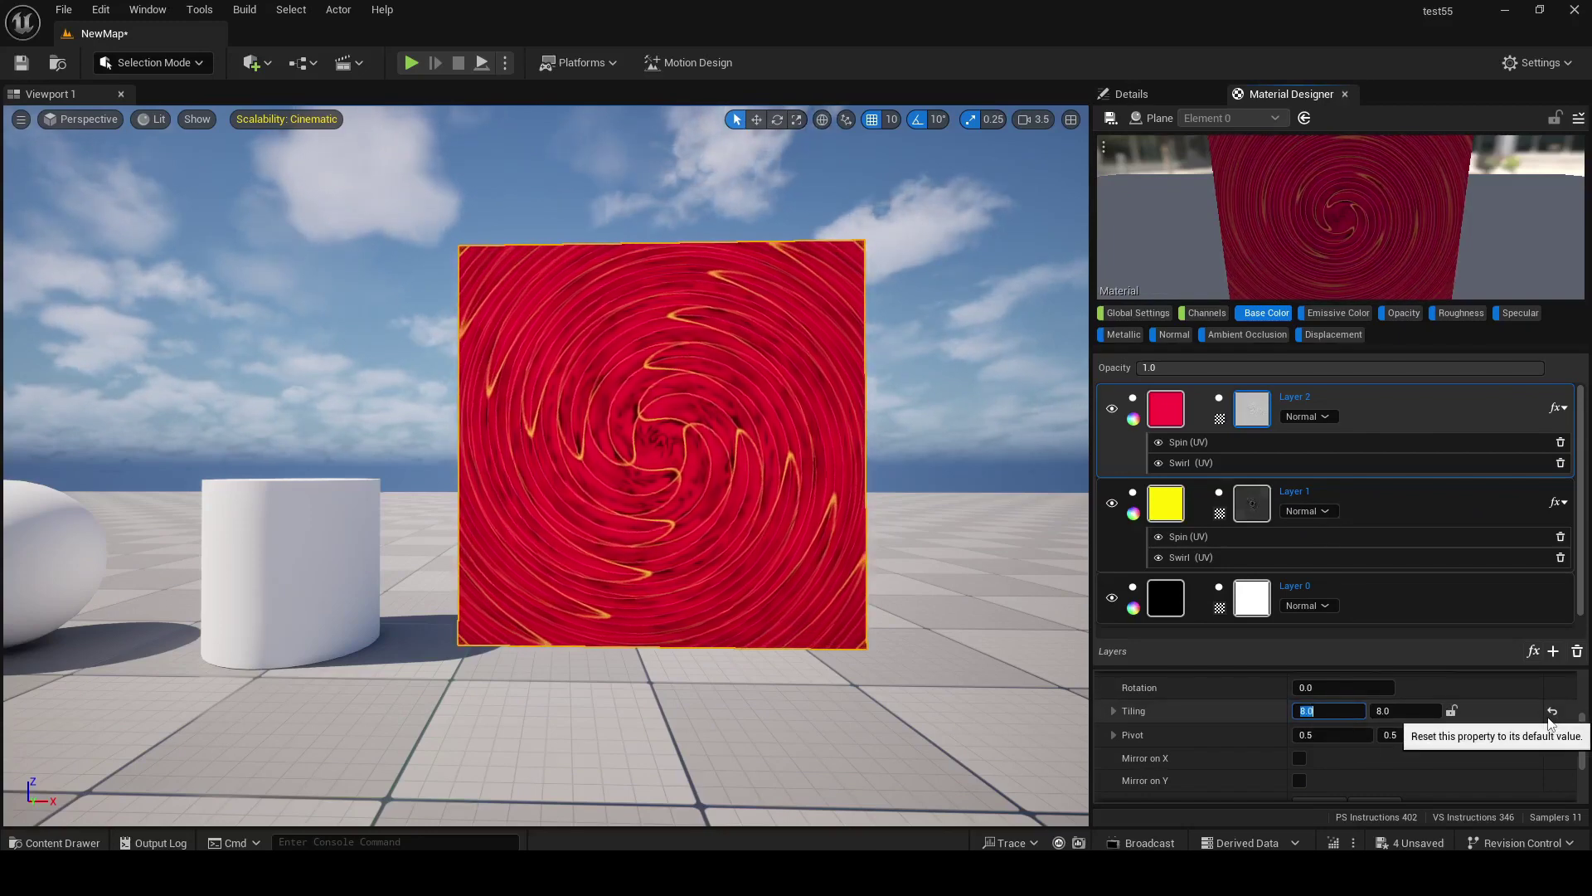
pyautogui.moveTo(1586, 743); pyautogui.dragTo(1587, 651)
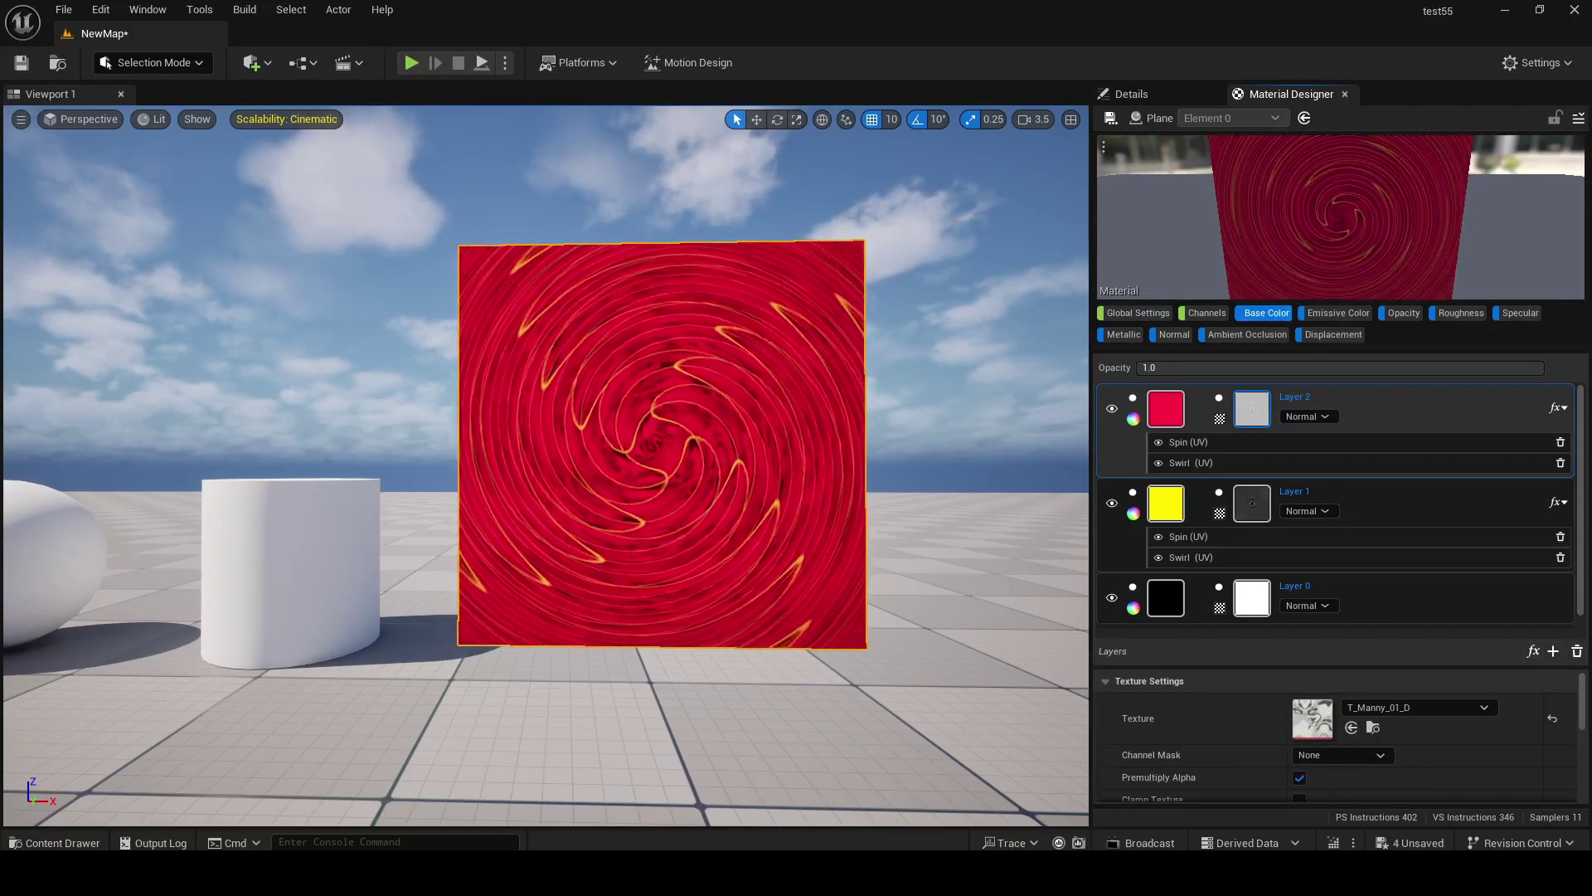
# Step: Browse the Metallic and Specular channels, return to Base Color, and select the red plane
pyautogui.click(1337, 312)
pyautogui.click(1461, 313)
pyautogui.click(1247, 334)
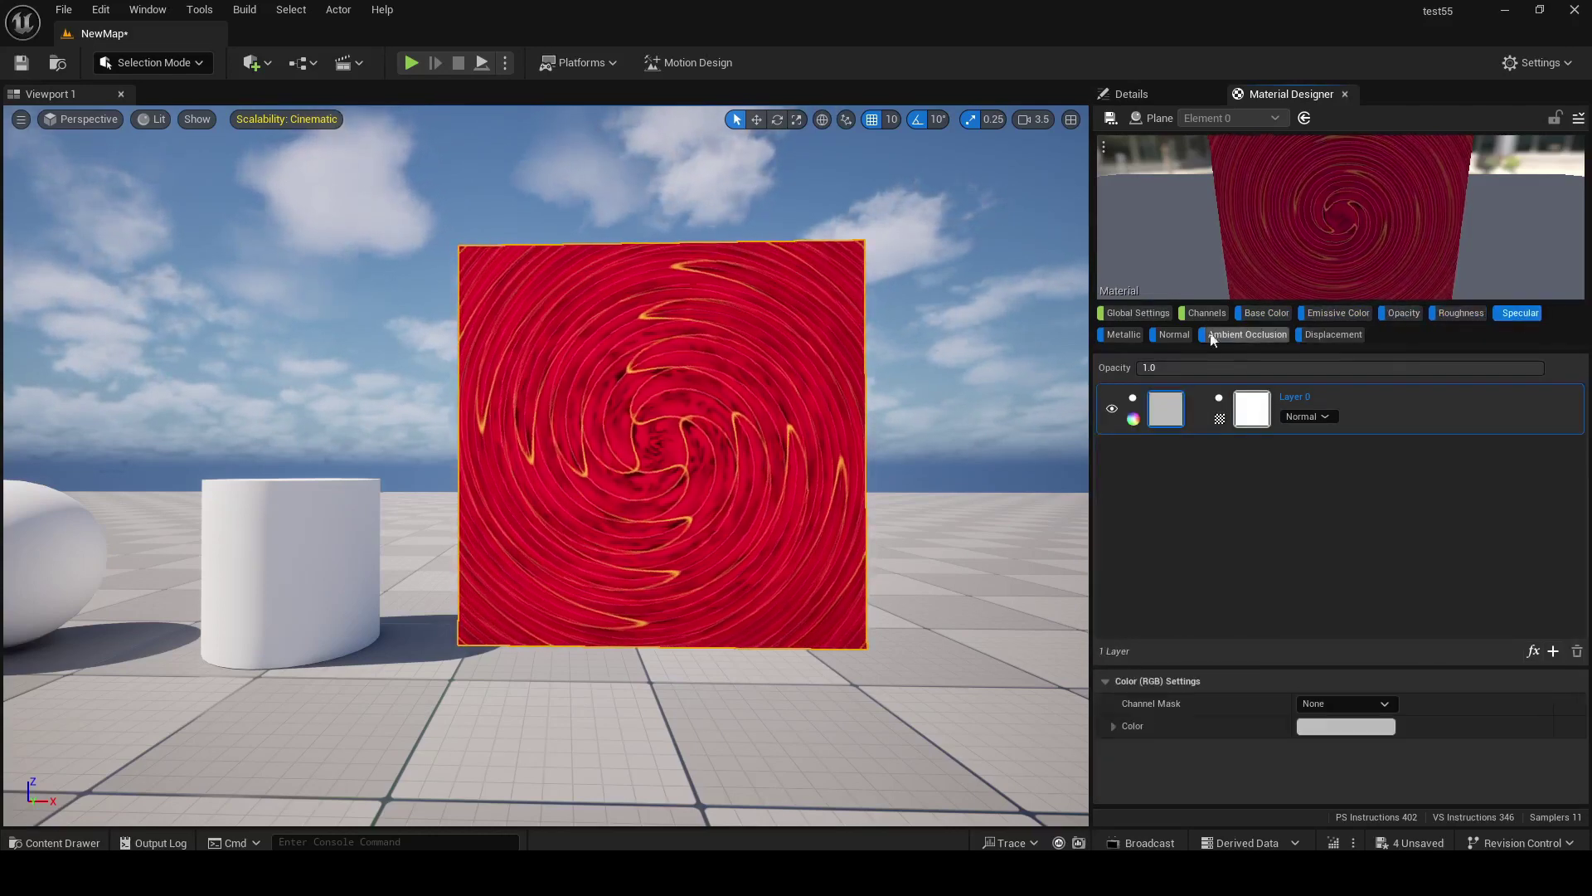
pyautogui.click(1123, 333)
pyautogui.click(1331, 334)
pyautogui.click(1260, 312)
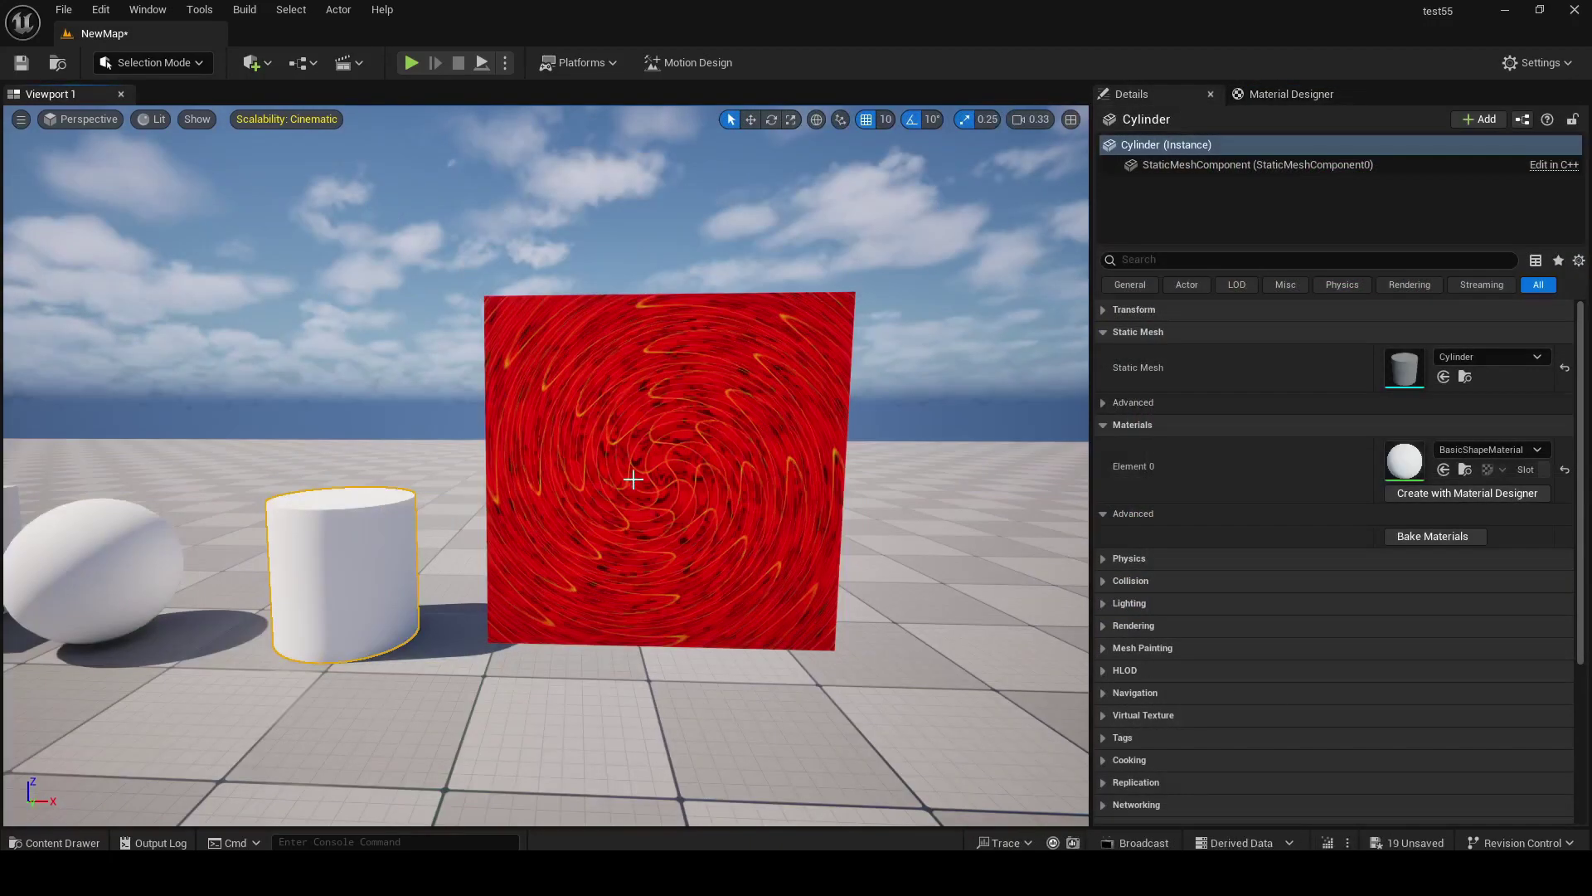
pyautogui.click(739, 524)
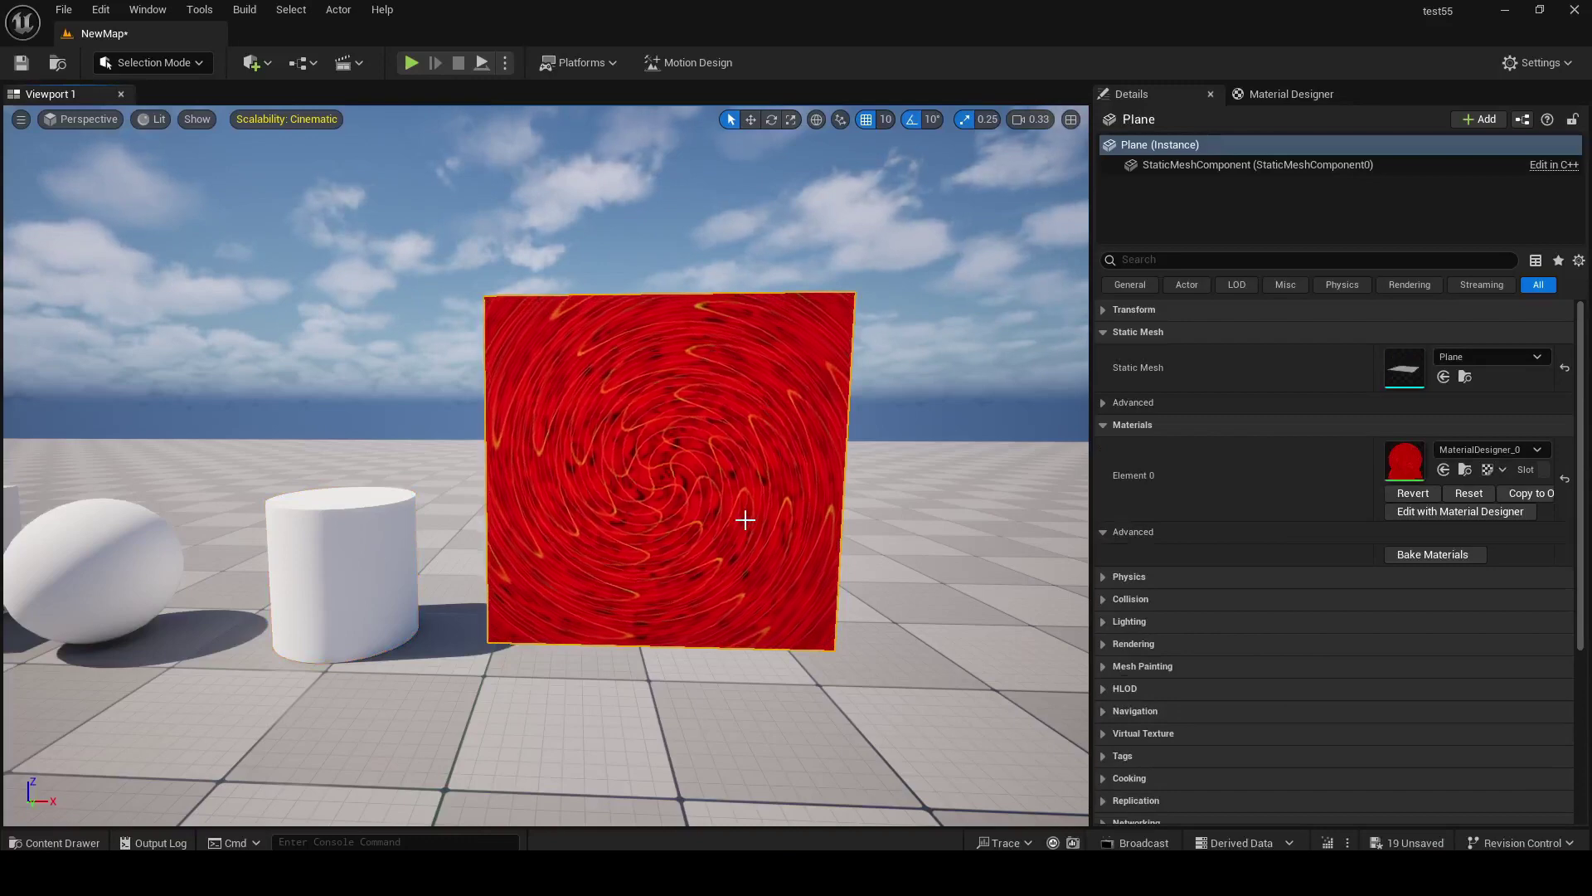
pyautogui.moveTo(869, 438); pyautogui.dragTo(890, 444, button='right')
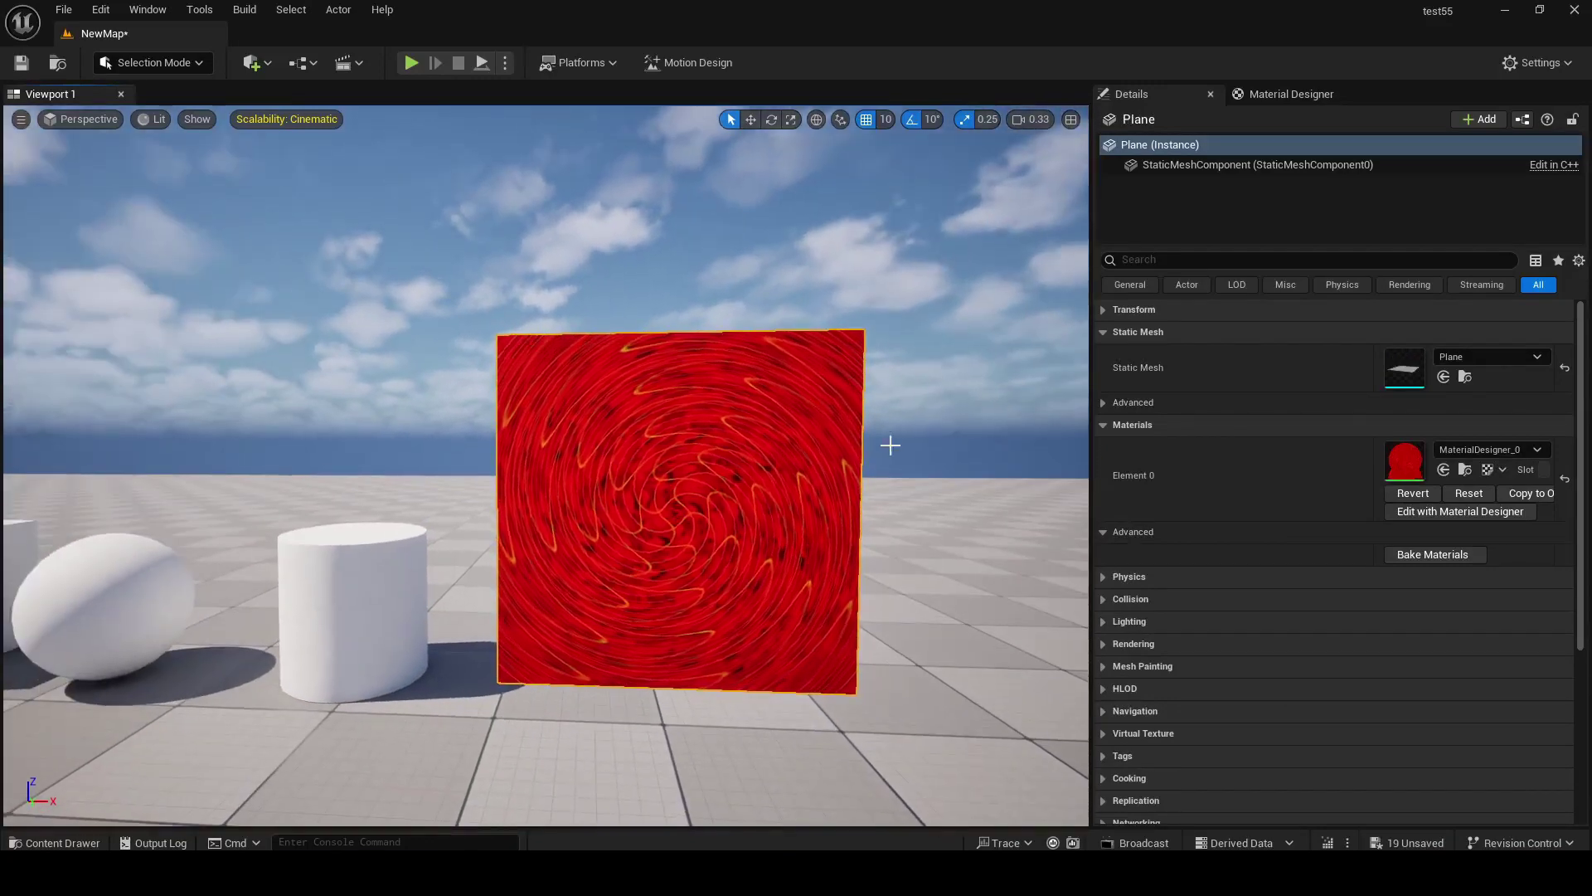
# Step: Export the plane's generated material as M_MaterialDesigner_0 into Content and open it
pyautogui.click(1319, 93)
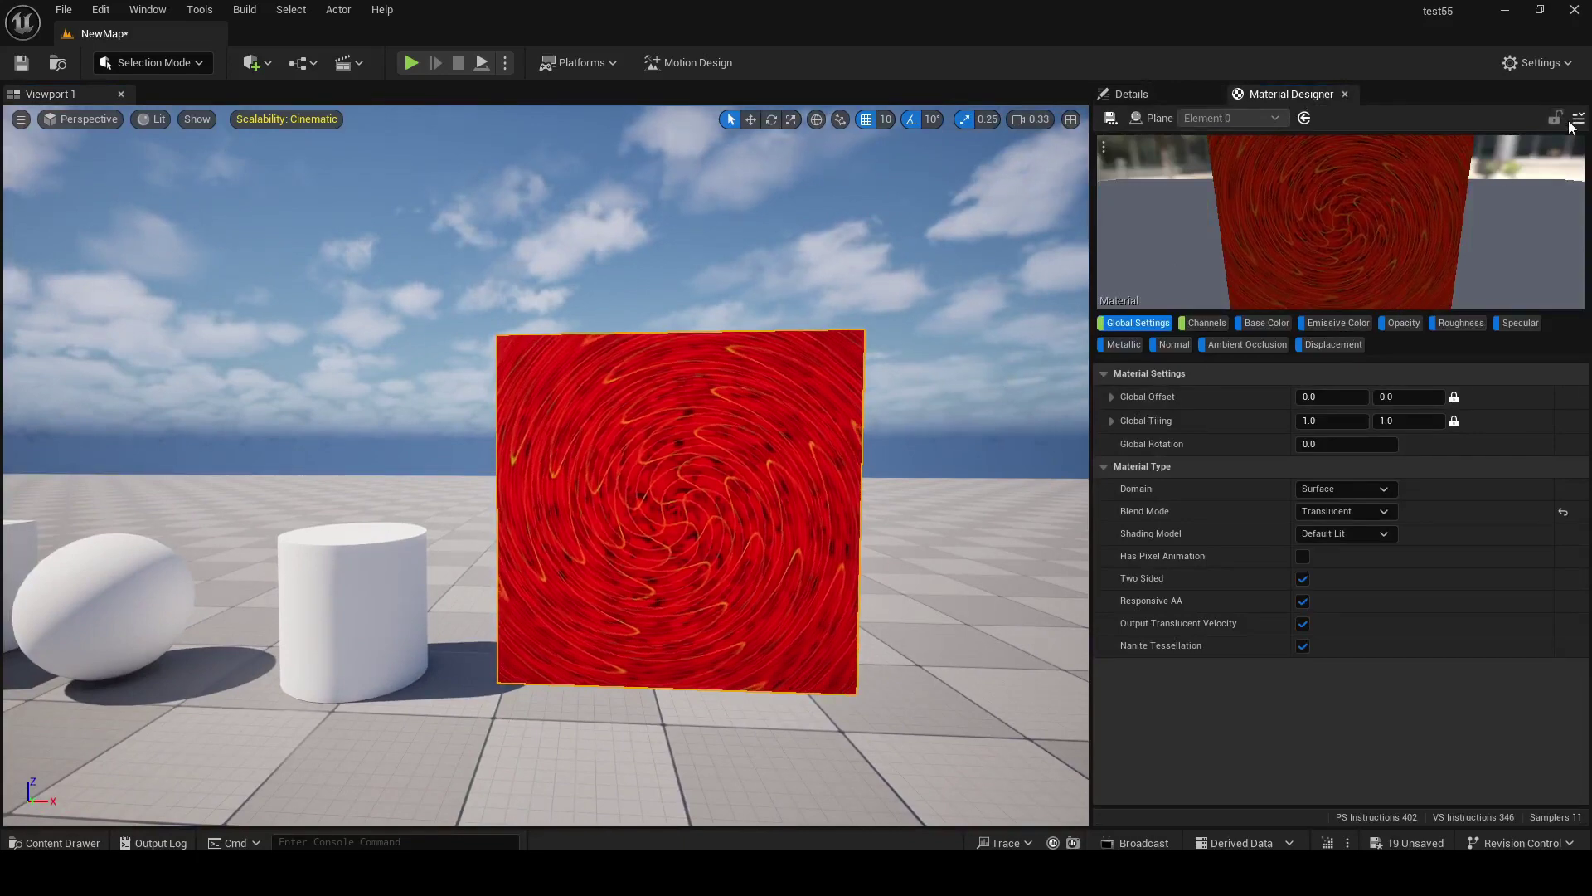
pyautogui.click(1577, 119)
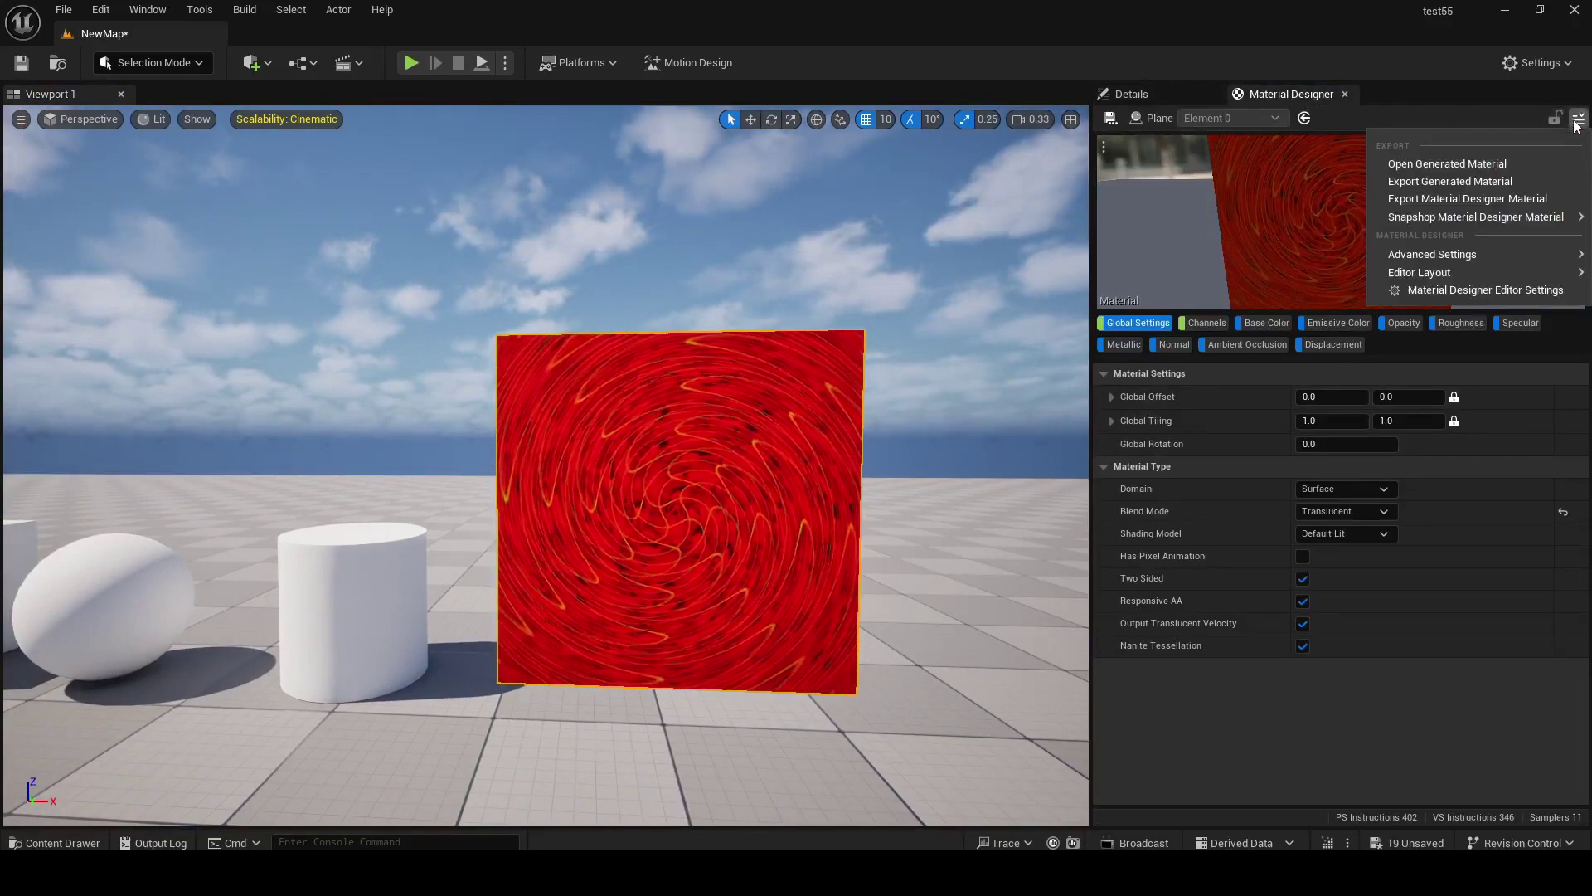
pyautogui.click(1485, 185)
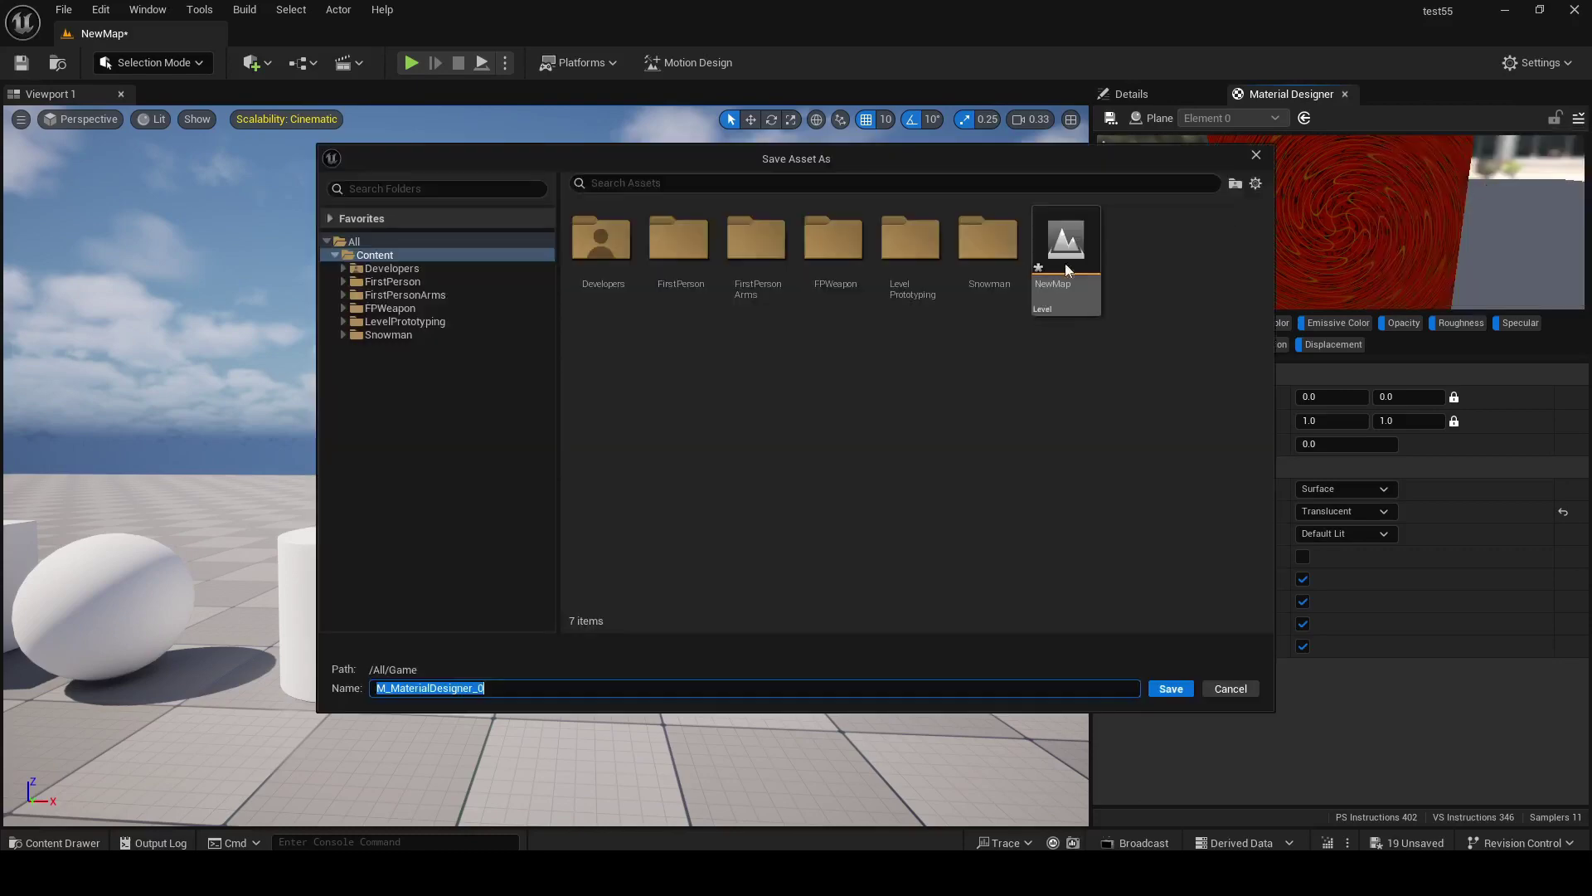
pyautogui.click(1172, 689)
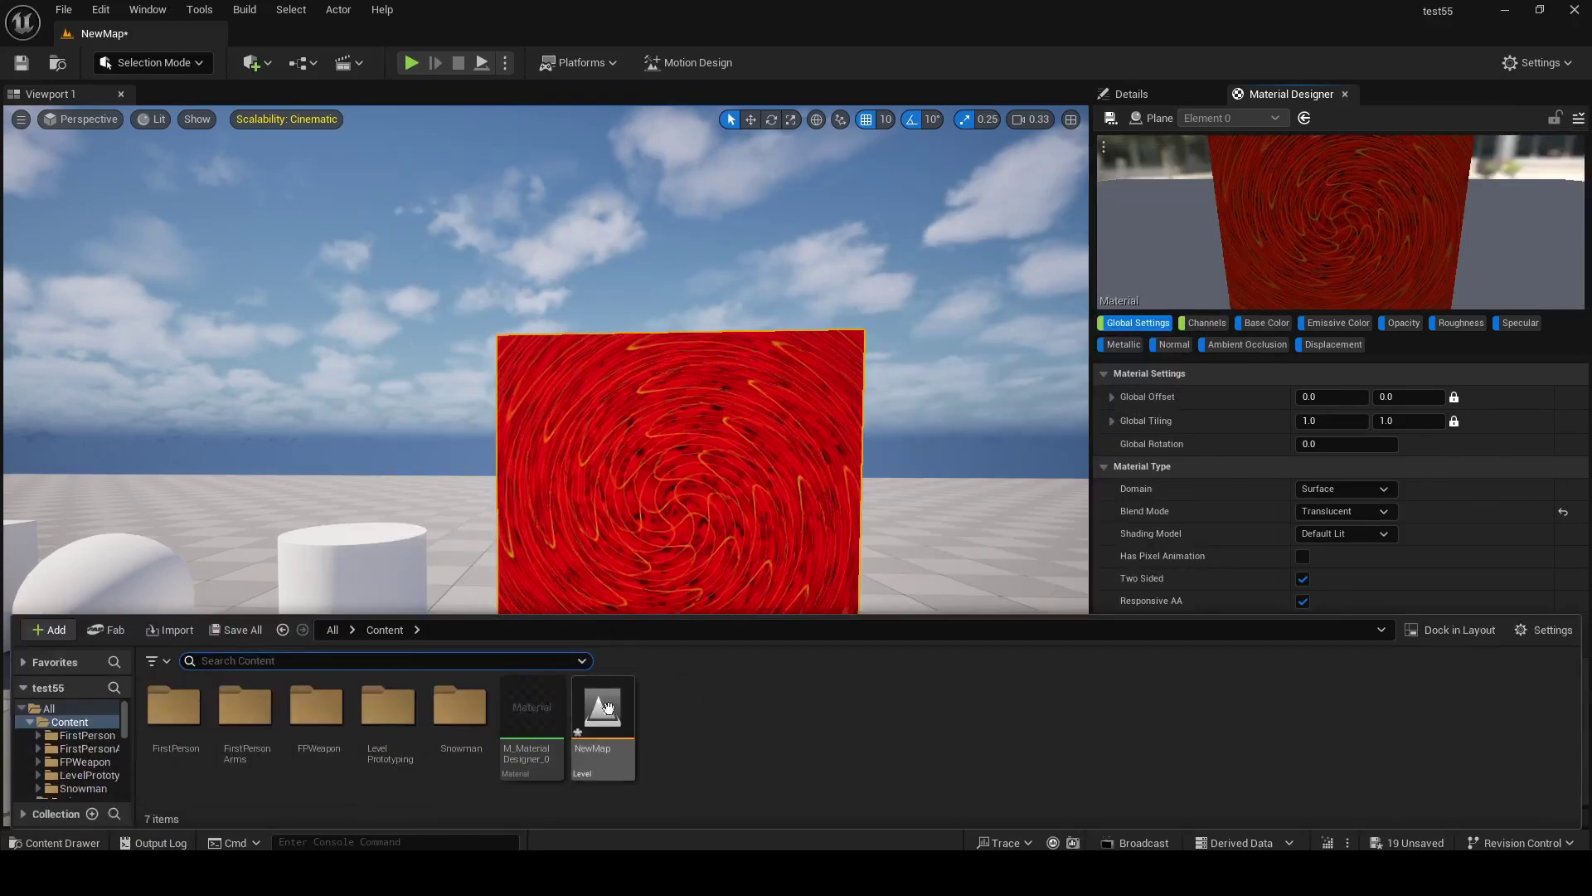
pyautogui.doubleClick(525, 730)
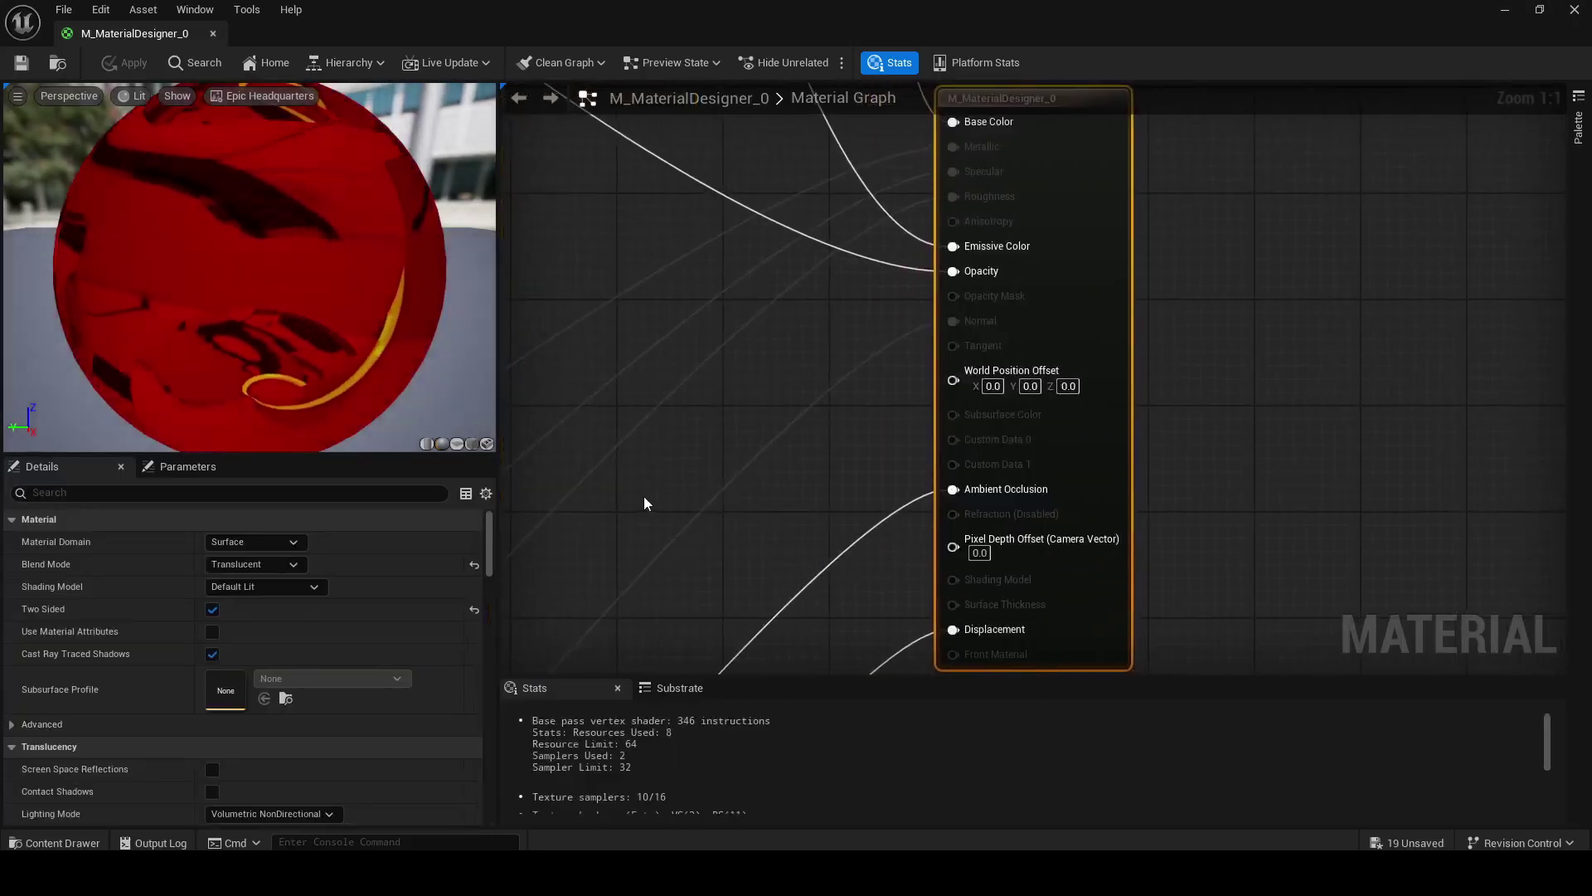
pyautogui.moveTo(643, 502); pyautogui.dragTo(967, 622, button='right')
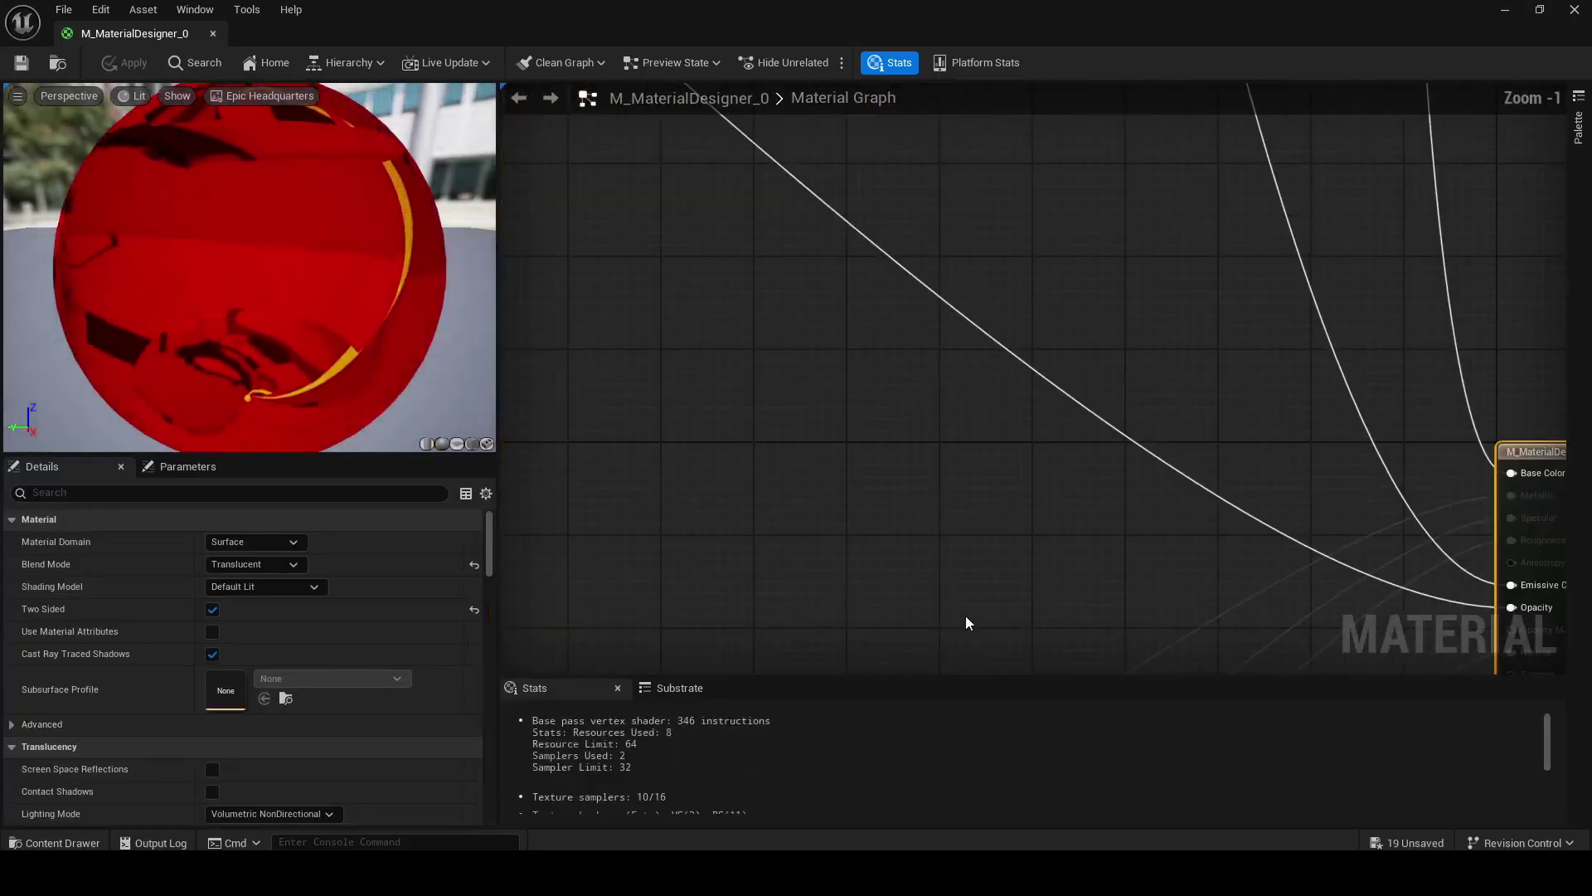
pyautogui.click(473, 444)
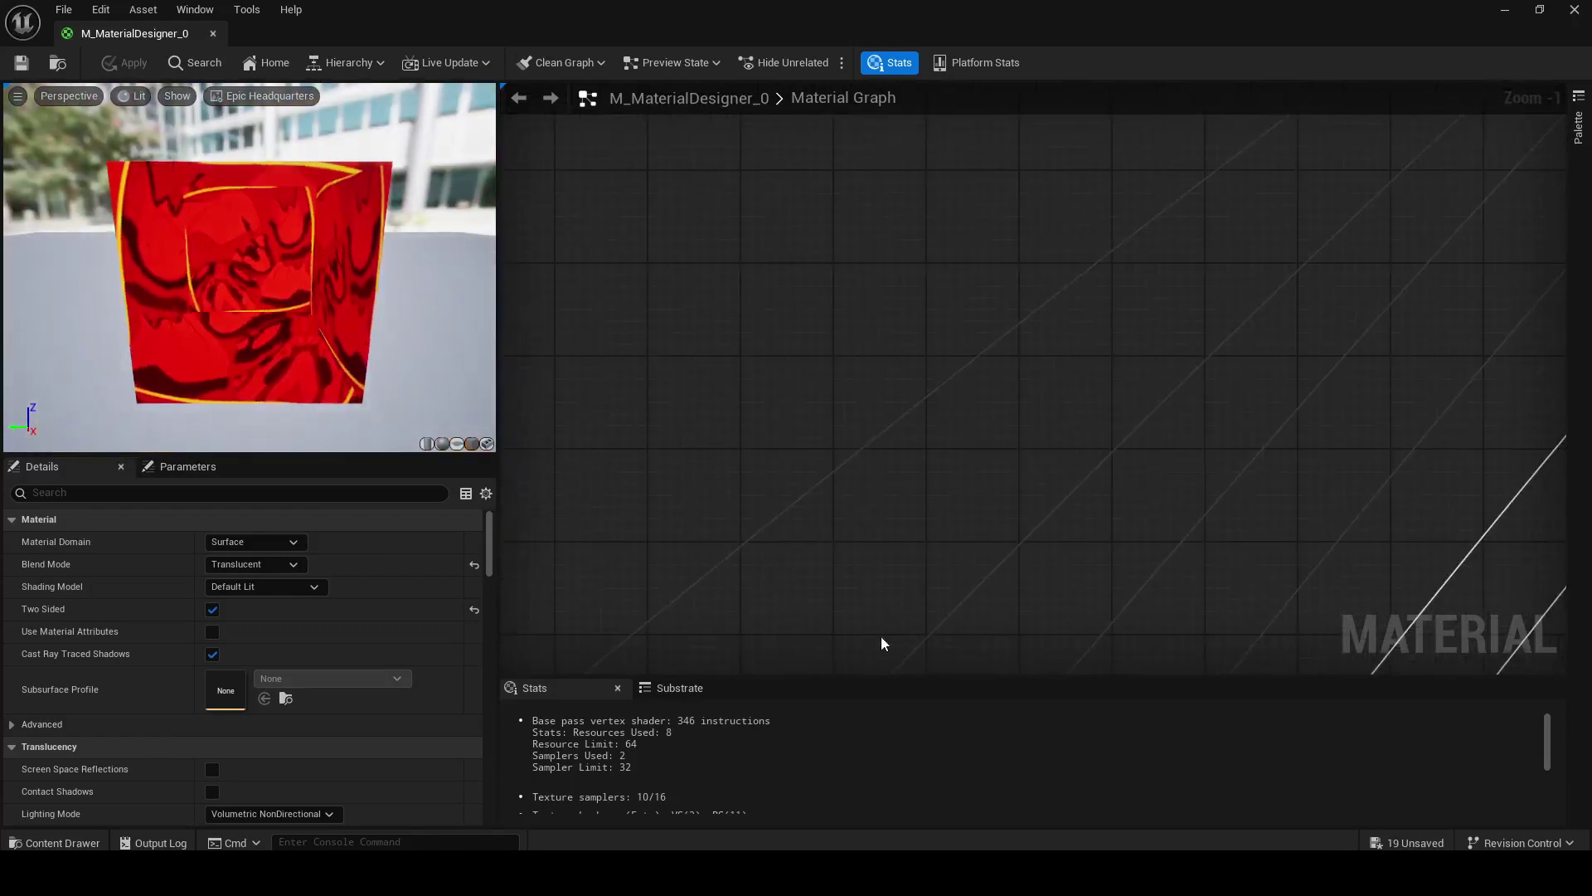
pyautogui.scroll(-1, 971, 554)
pyautogui.scroll(-5, 937, 430)
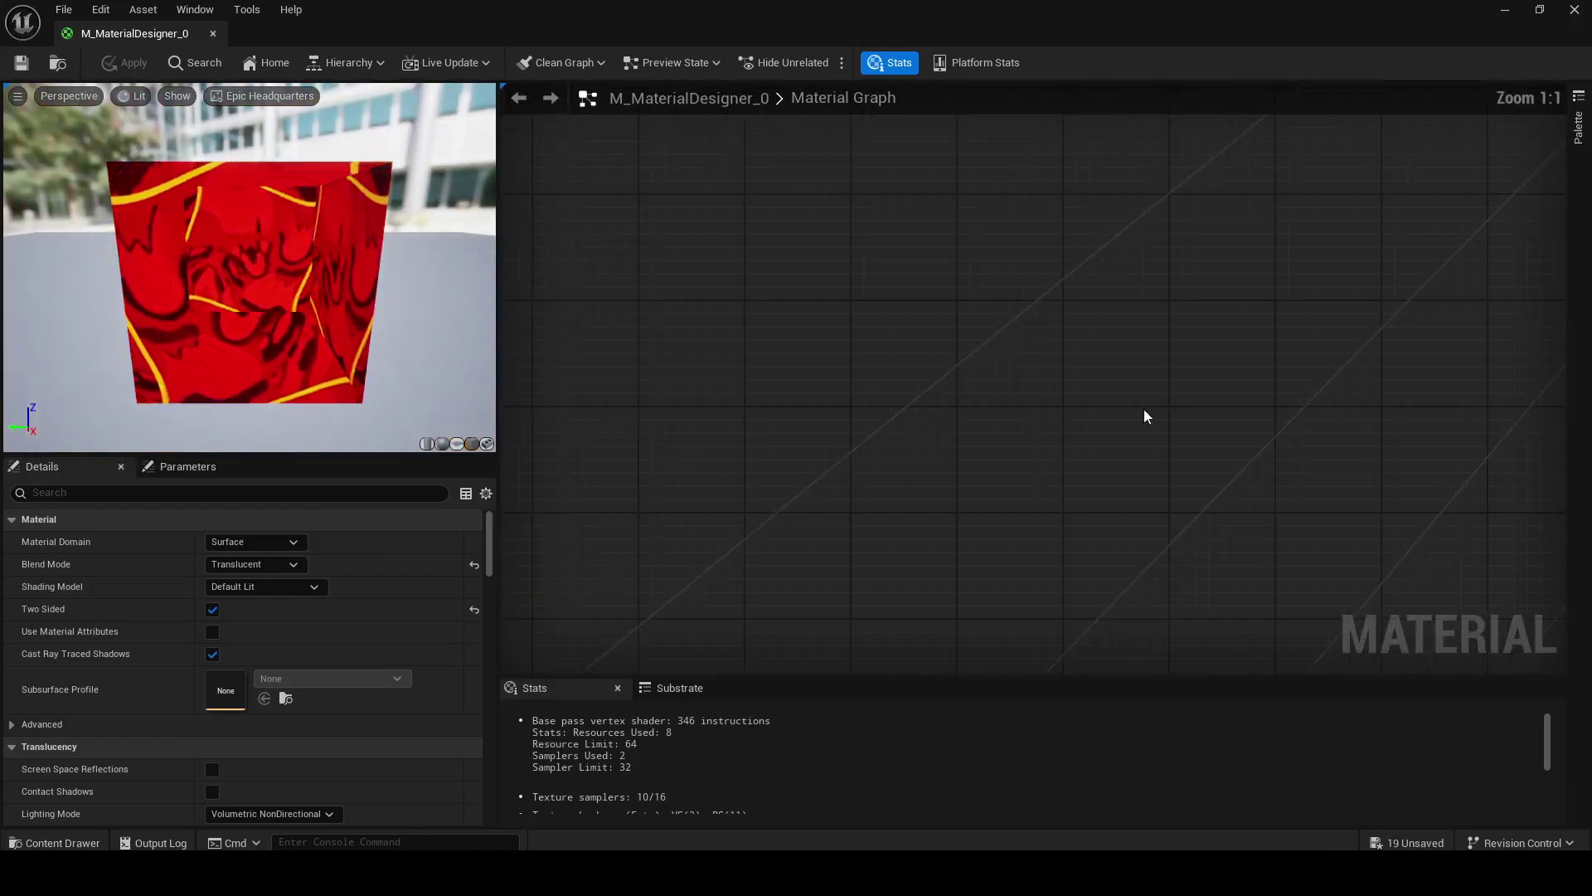
pyautogui.scroll(-5, 1143, 409)
pyautogui.moveTo(1277, 683); pyautogui.dragTo(905, 430, button='right')
# Step: Close the material editor and pull the view back to show the whole row of shapes
pyautogui.click(216, 33)
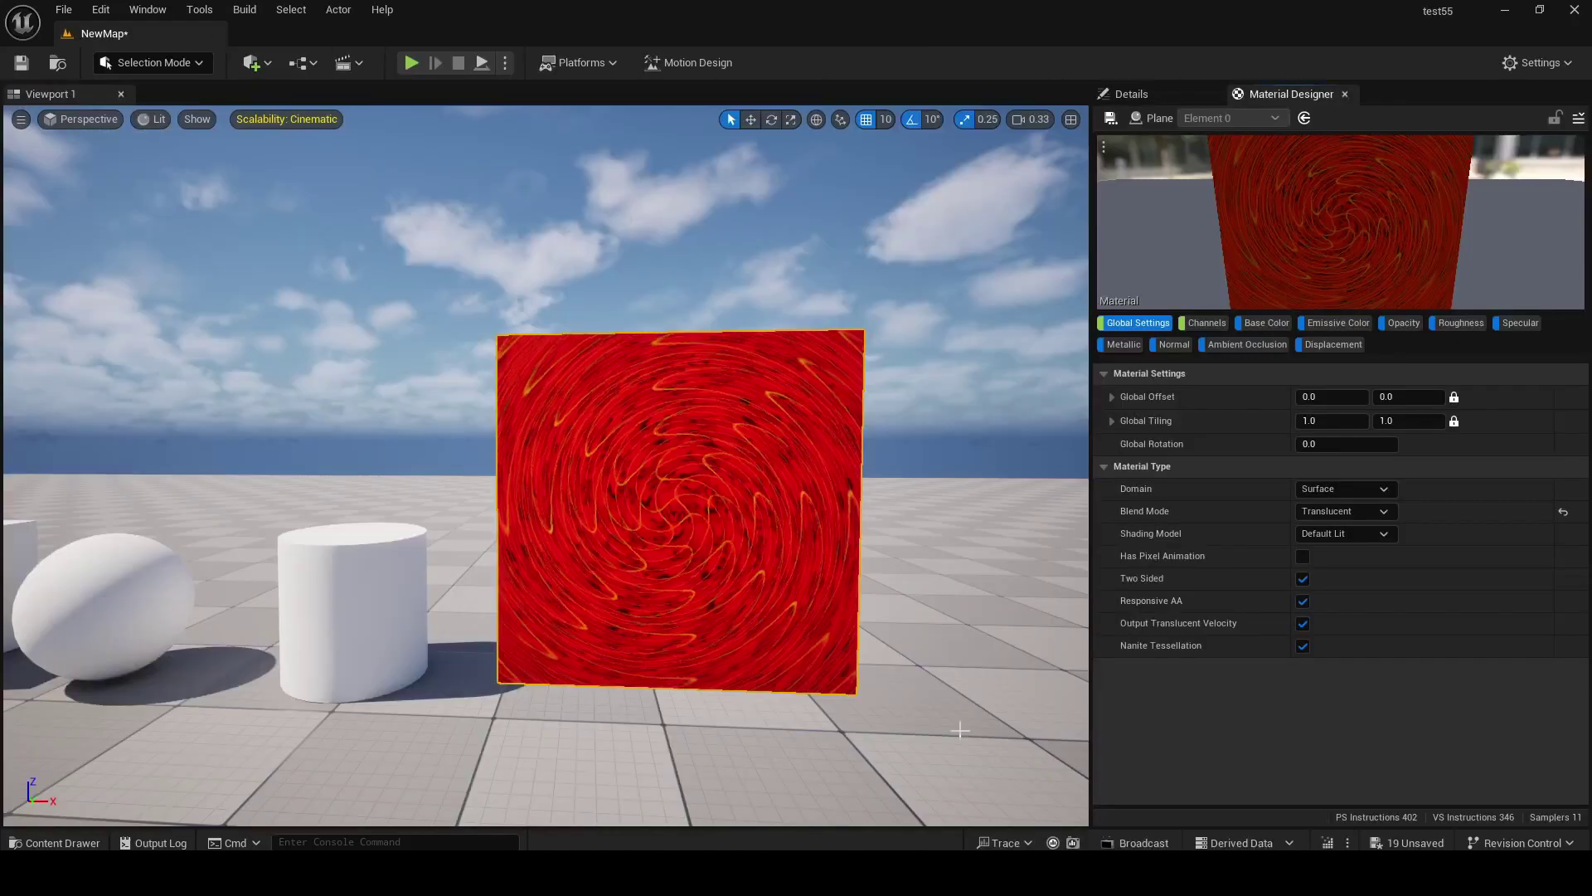
pyautogui.moveTo(386, 580); pyautogui.dragTo(250, 572, button='right')
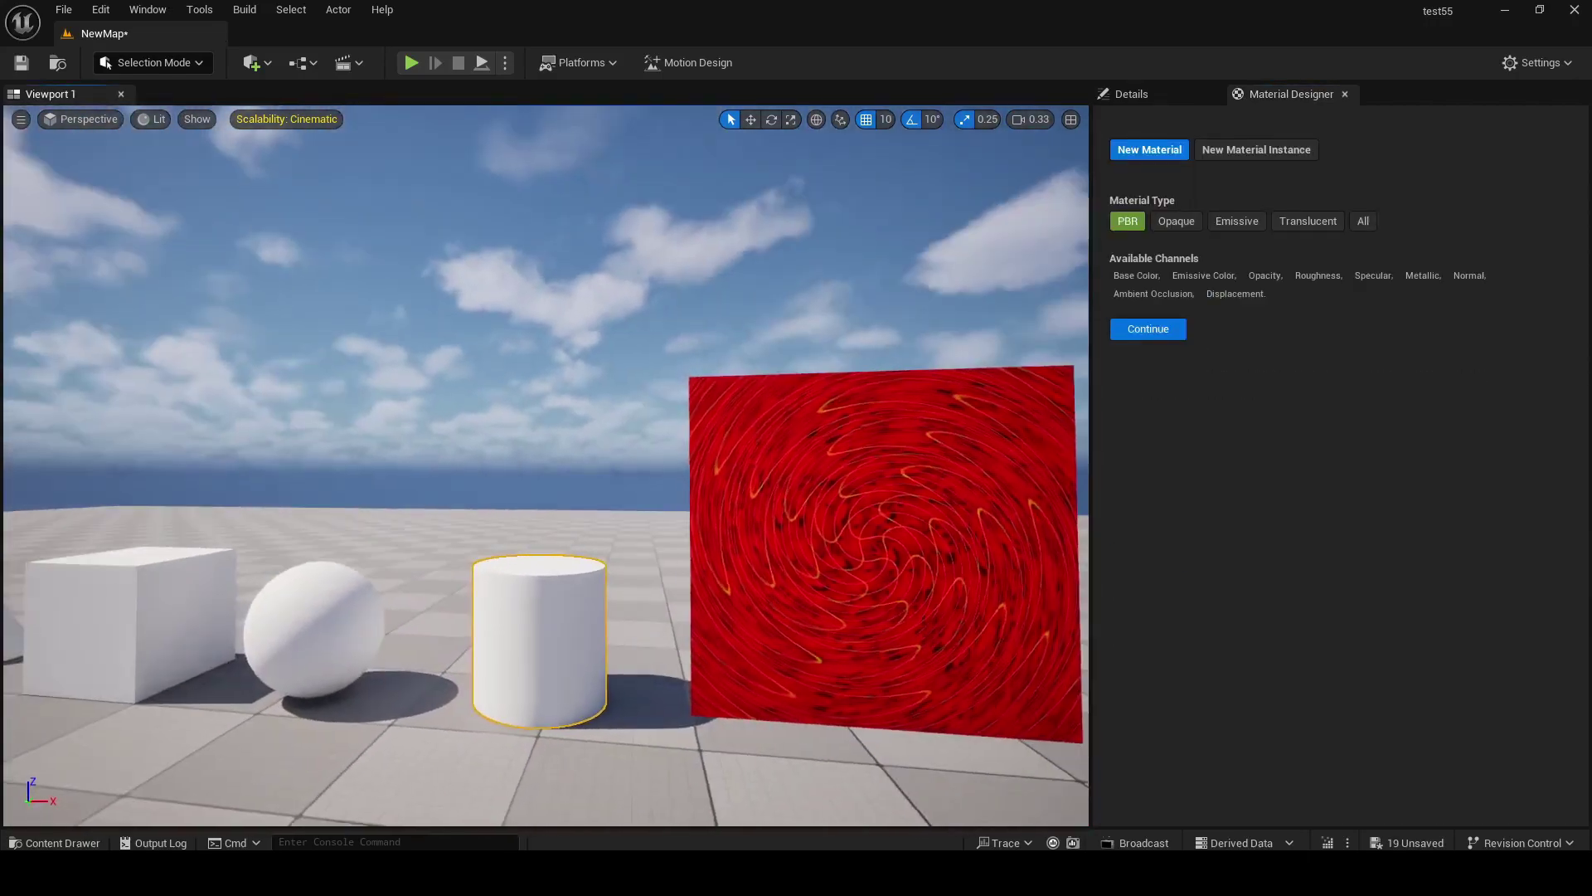
pyautogui.moveTo(971, 443); pyautogui.dragTo(970, 444, button='right')
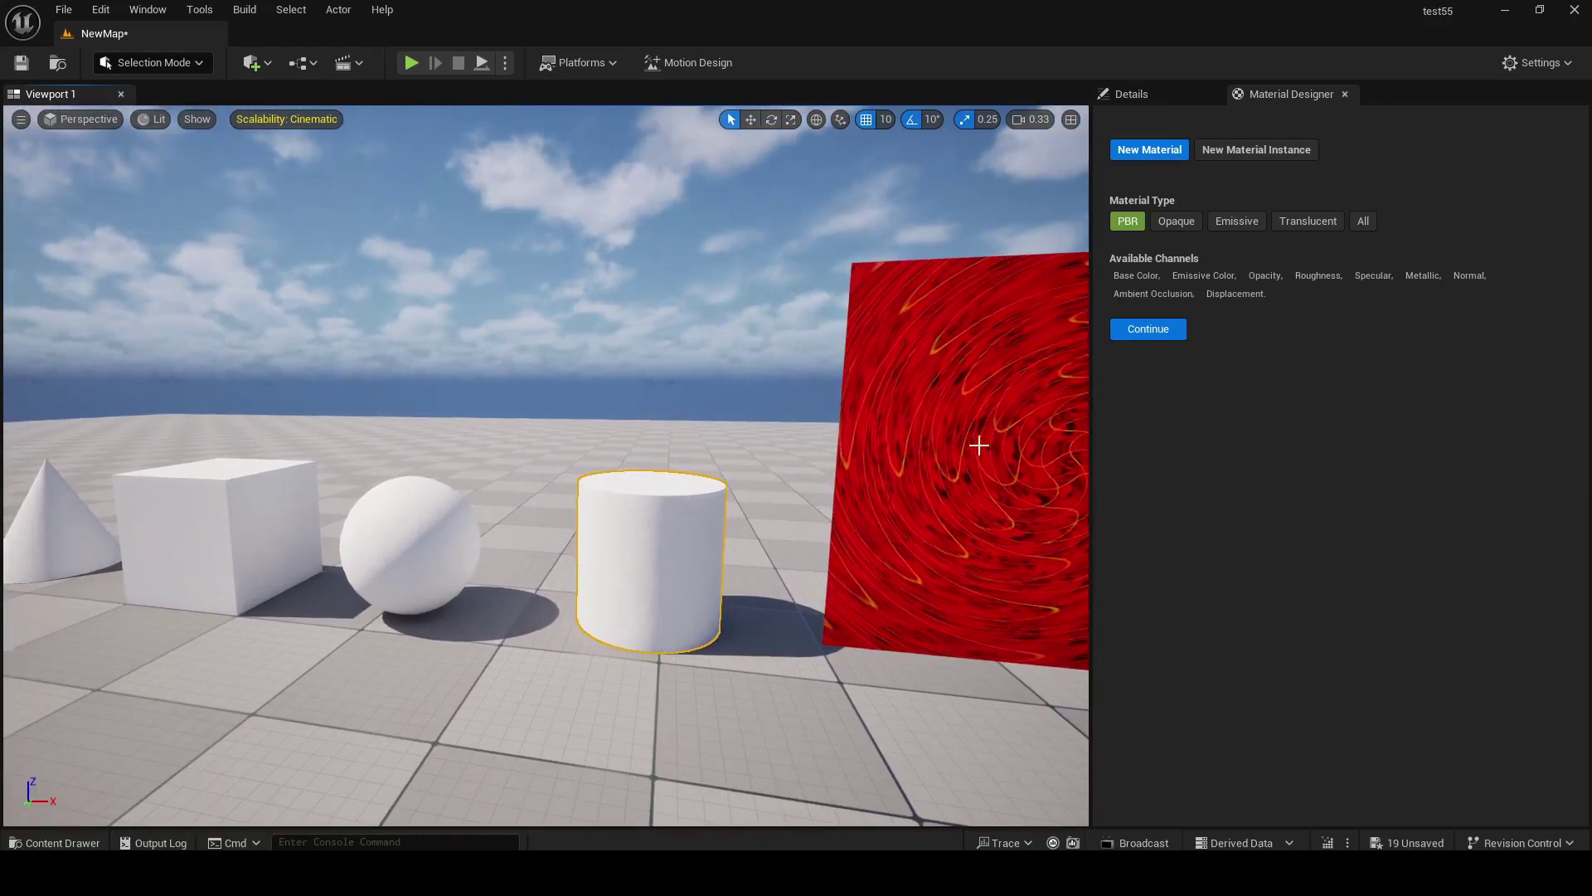
# Step: Toggle New Material Instance and New Material, then select the red plane to load its material
pyautogui.click(1257, 149)
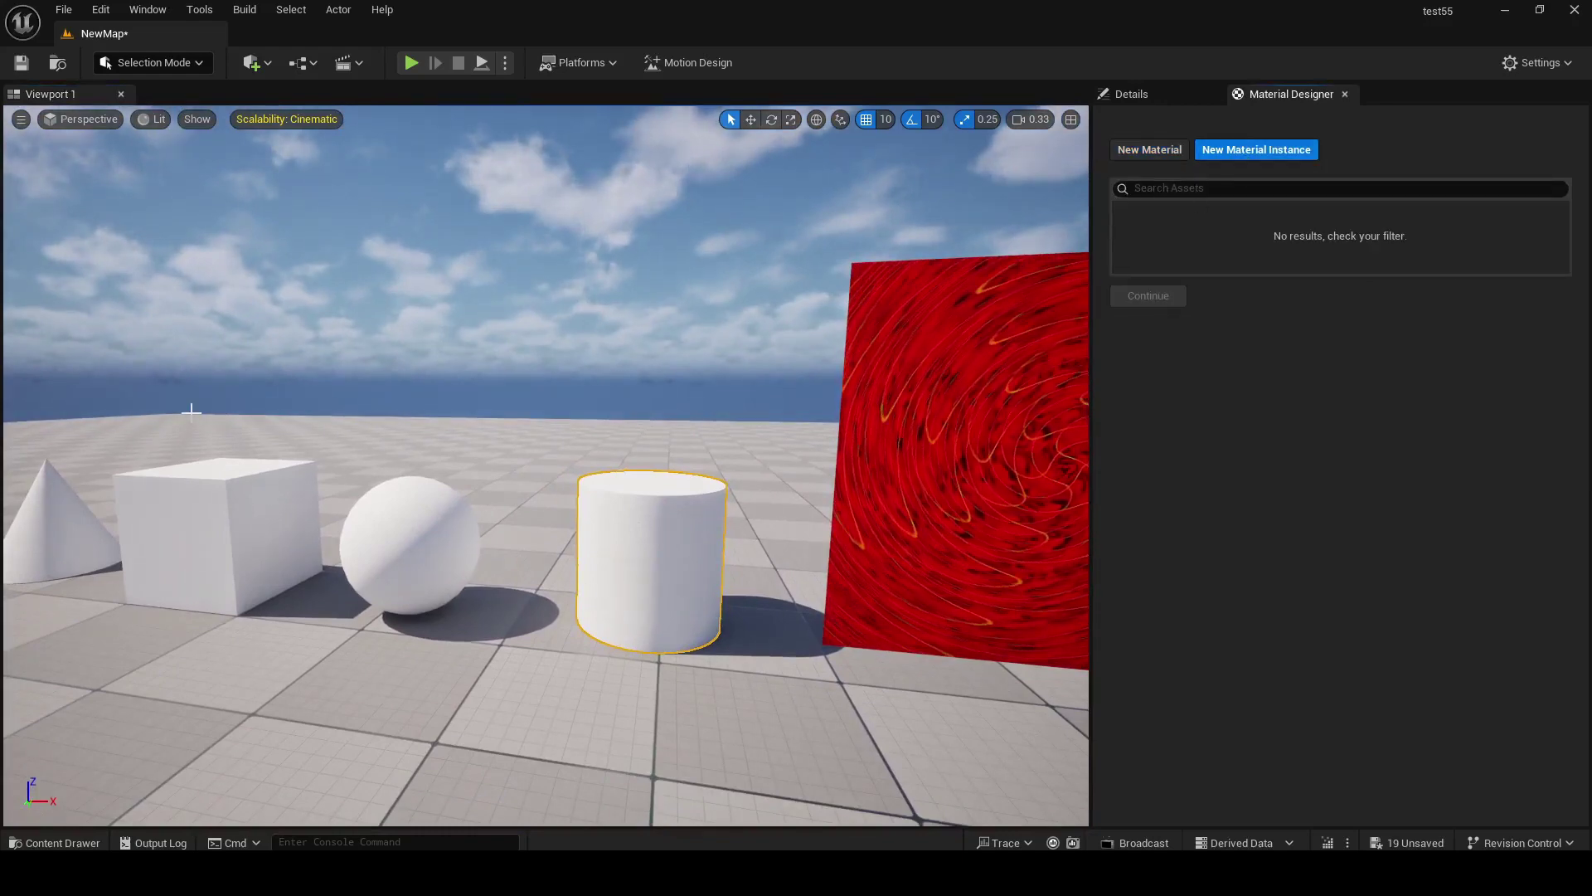
pyautogui.click(1150, 149)
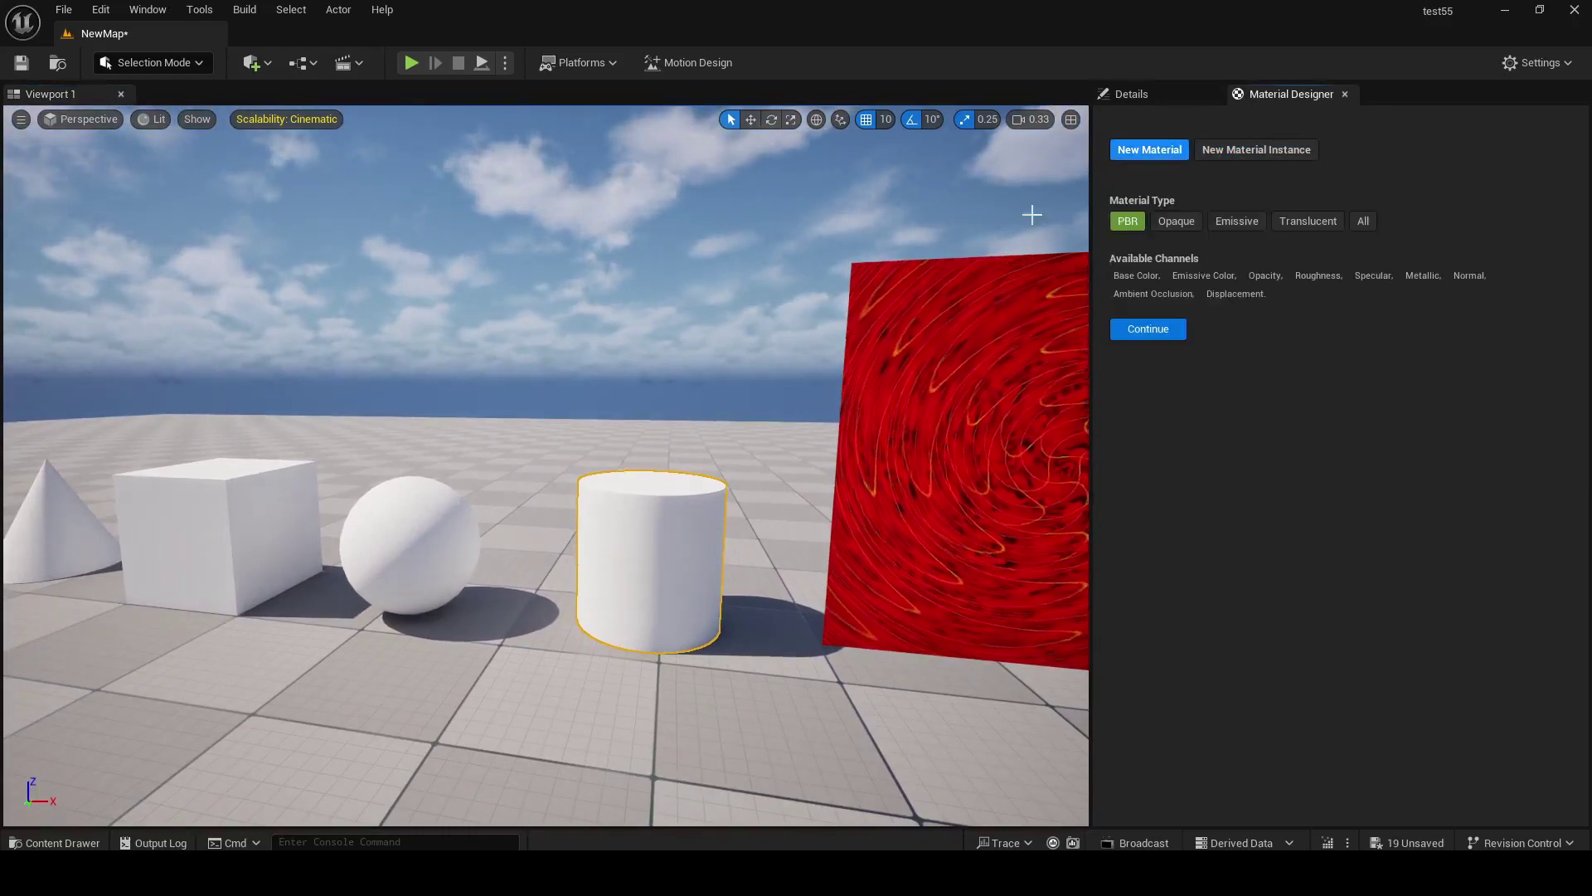
pyautogui.moveTo(1030, 213); pyautogui.dragTo(1071, 212, button='right')
pyautogui.click(872, 373)
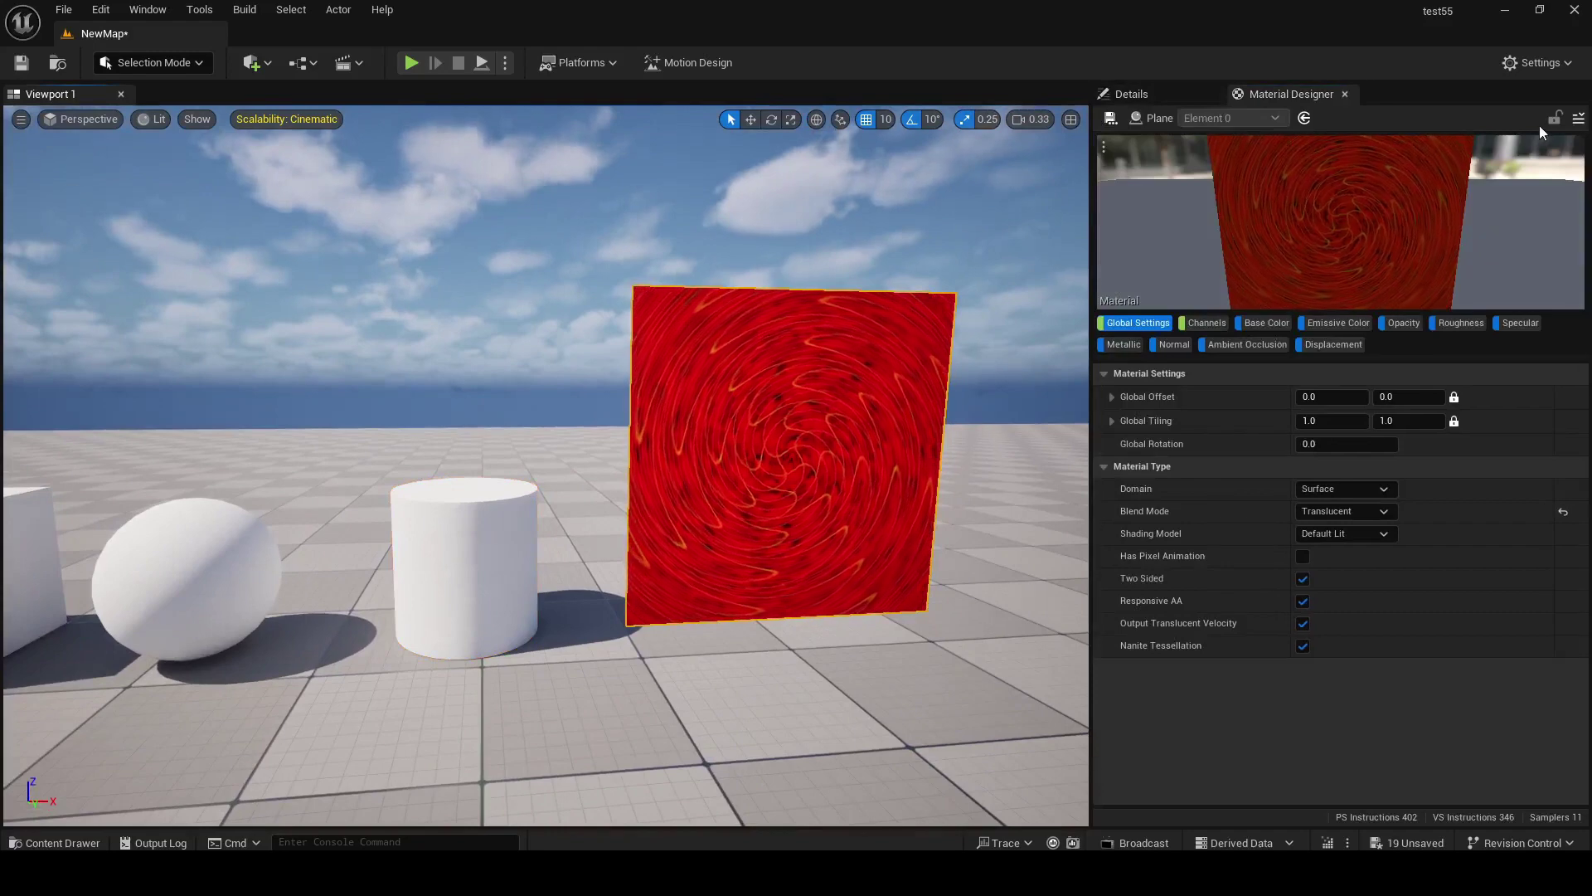
# Step: Export the plane's Material Designer material and save it as MD_MaterialDesigner_0
pyautogui.click(1577, 118)
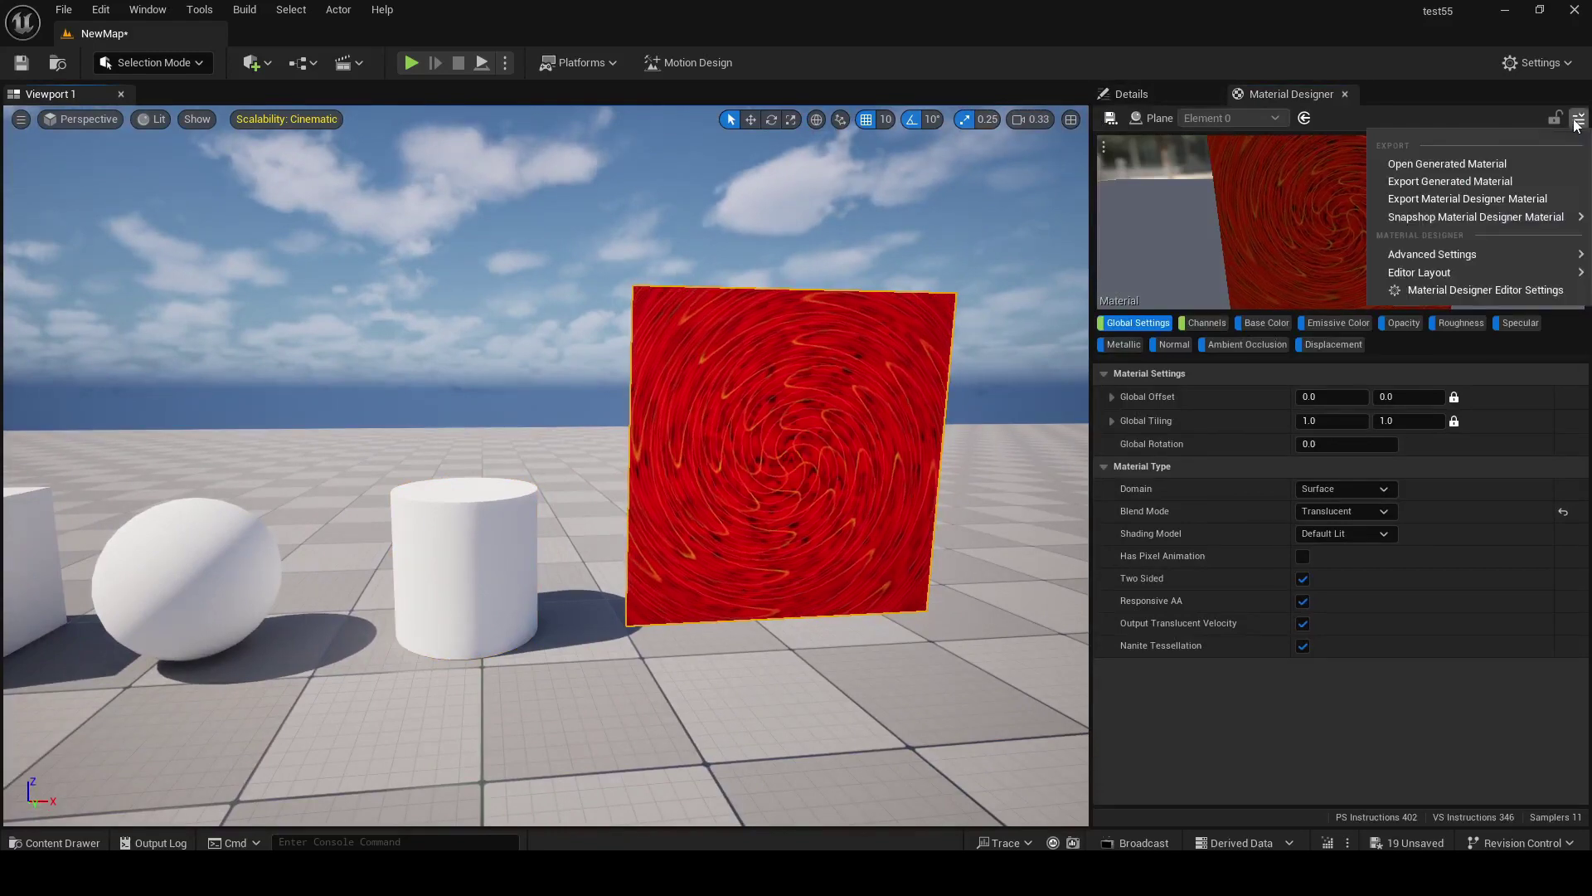
pyautogui.click(1508, 202)
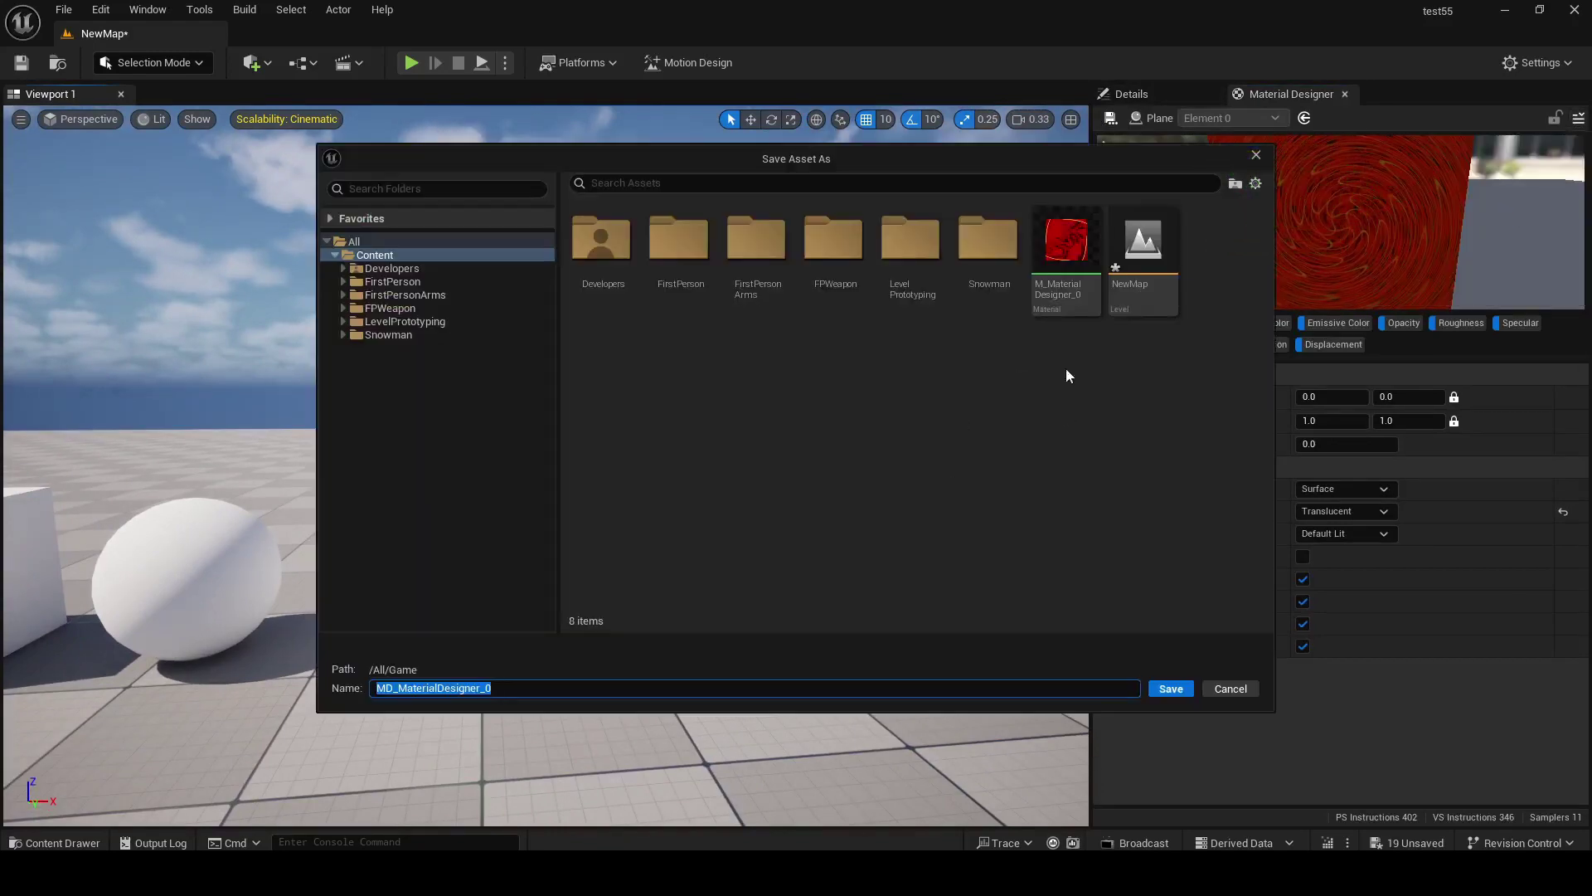
pyautogui.click(1154, 688)
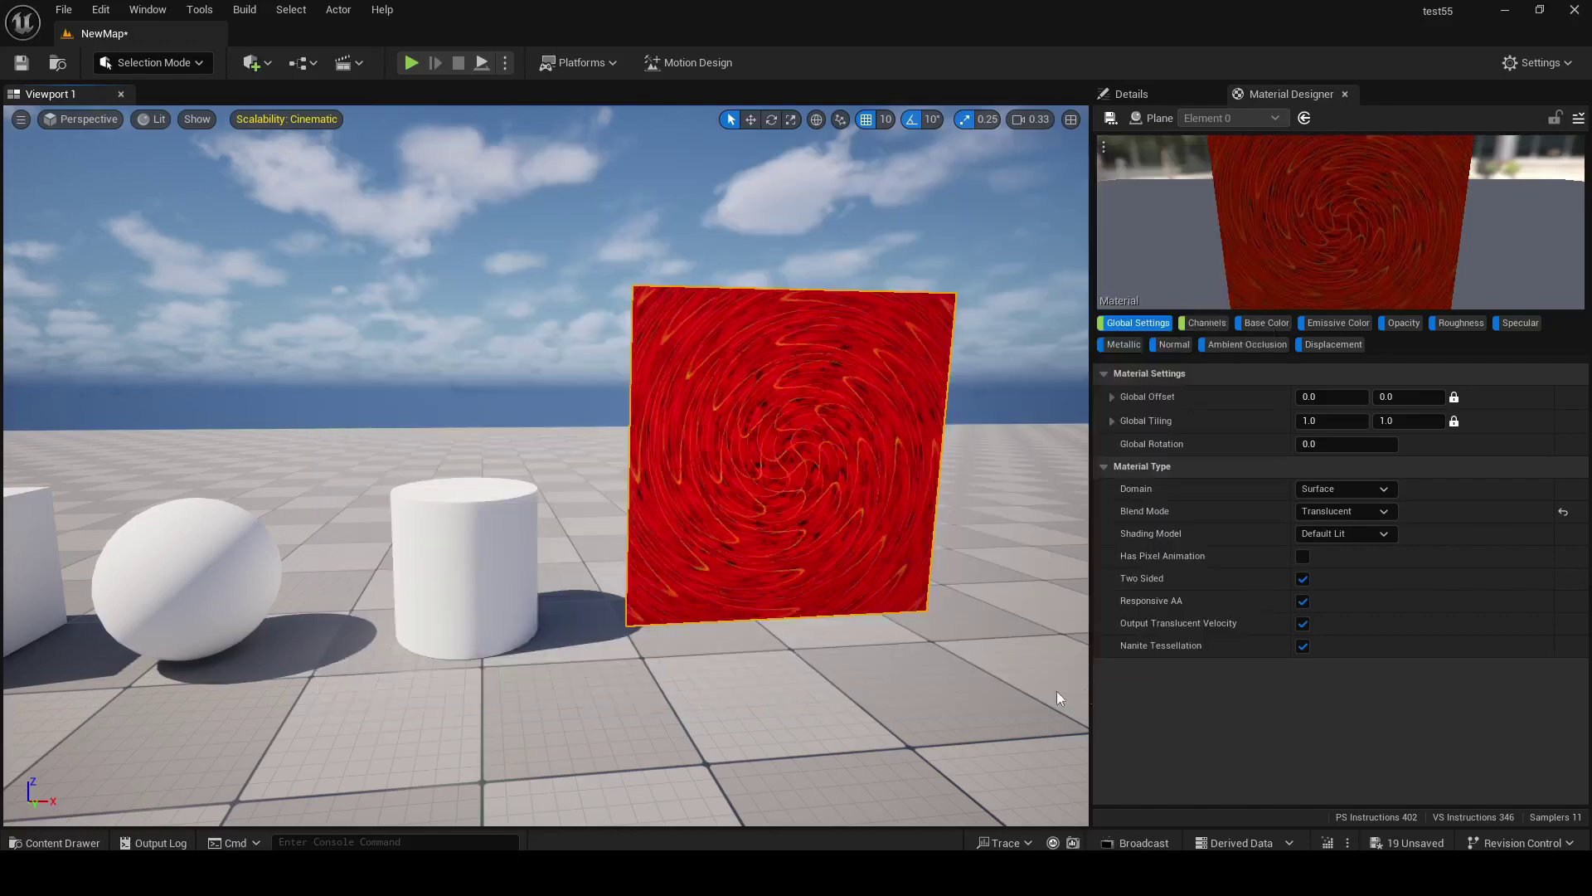
# Step: Show the Content Drawer and select the MD_MaterialDesigner_0 asset
pyautogui.moveTo(665, 657); pyautogui.dragTo(666, 659, button='right')
pyautogui.hotkey('ctrl', 'space')
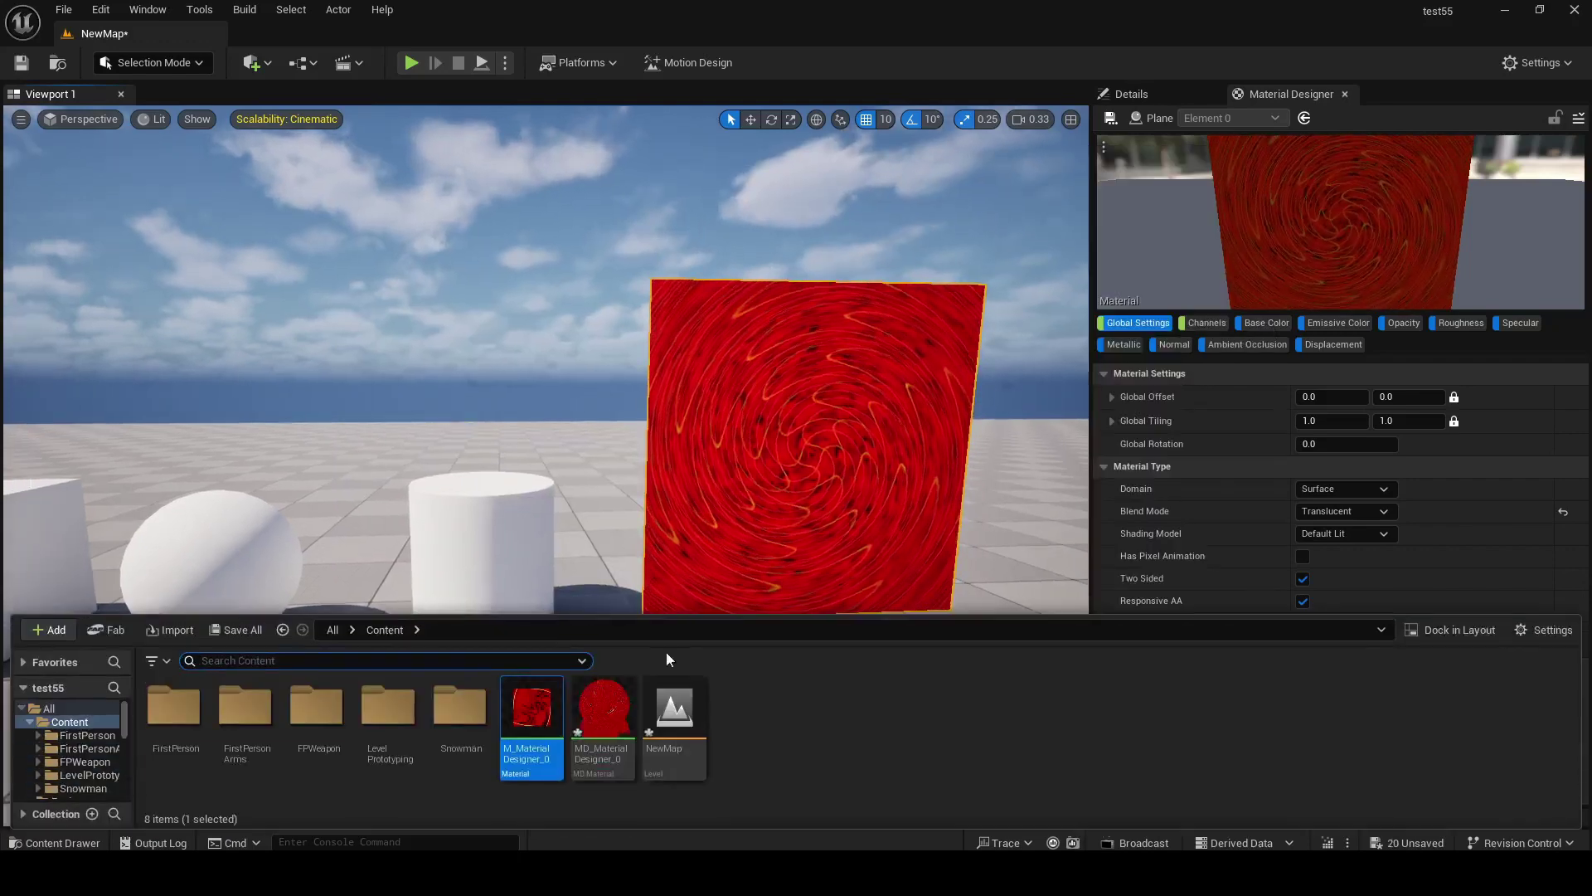
pyautogui.click(605, 747)
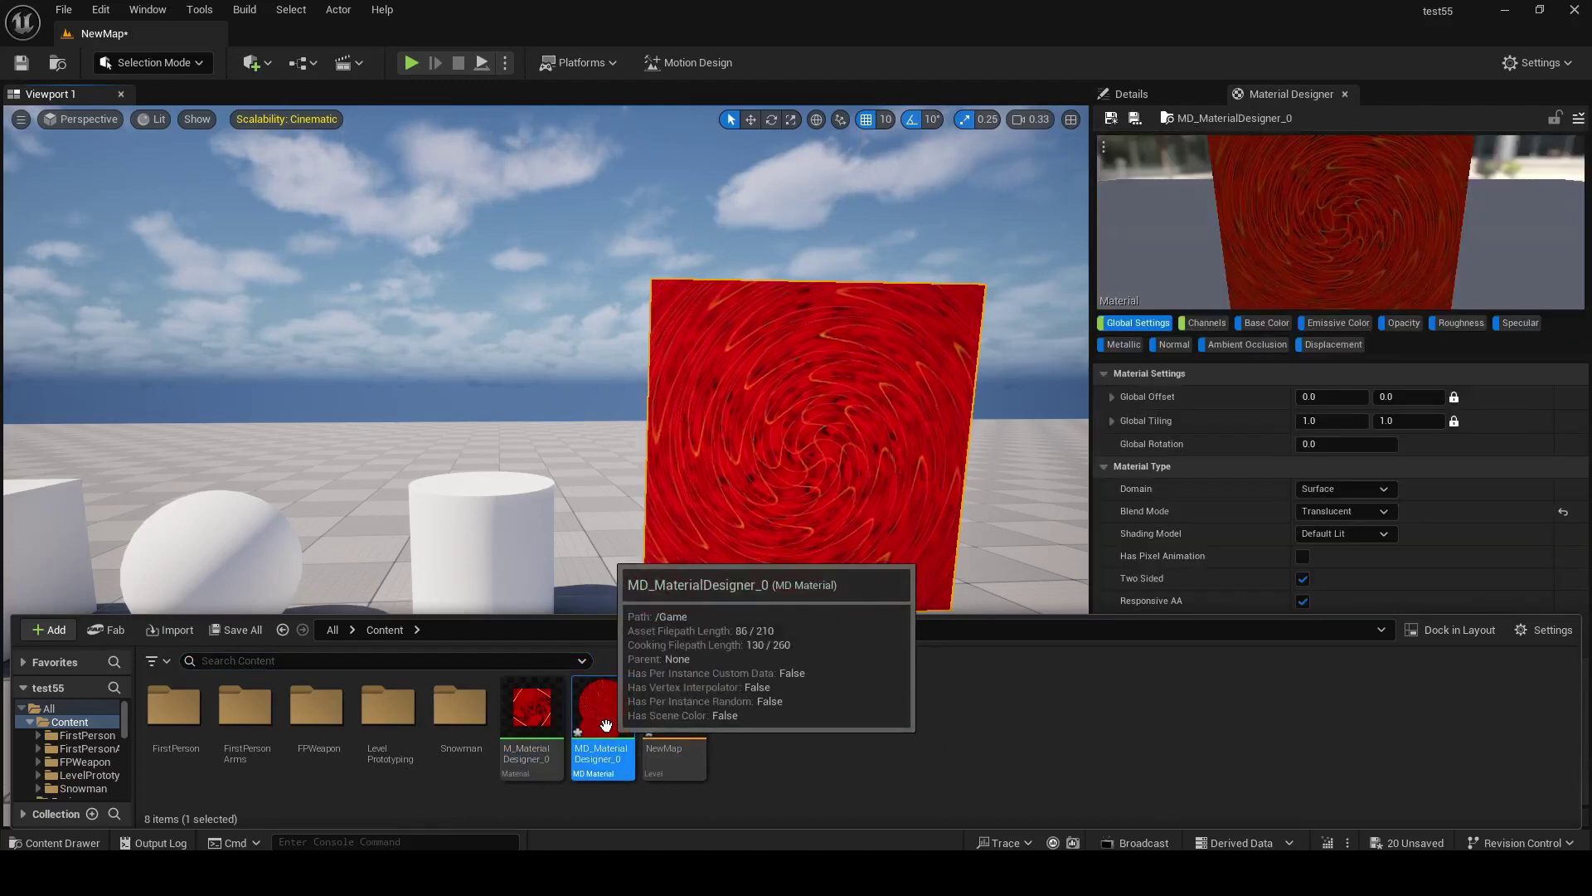
pyautogui.moveTo(879, 423); pyautogui.dragTo(878, 423, button='right')
# Step: Give the cylinder a new material instance based on the MD_MaterialDesigner_0 thumbnail
pyautogui.click(685, 499)
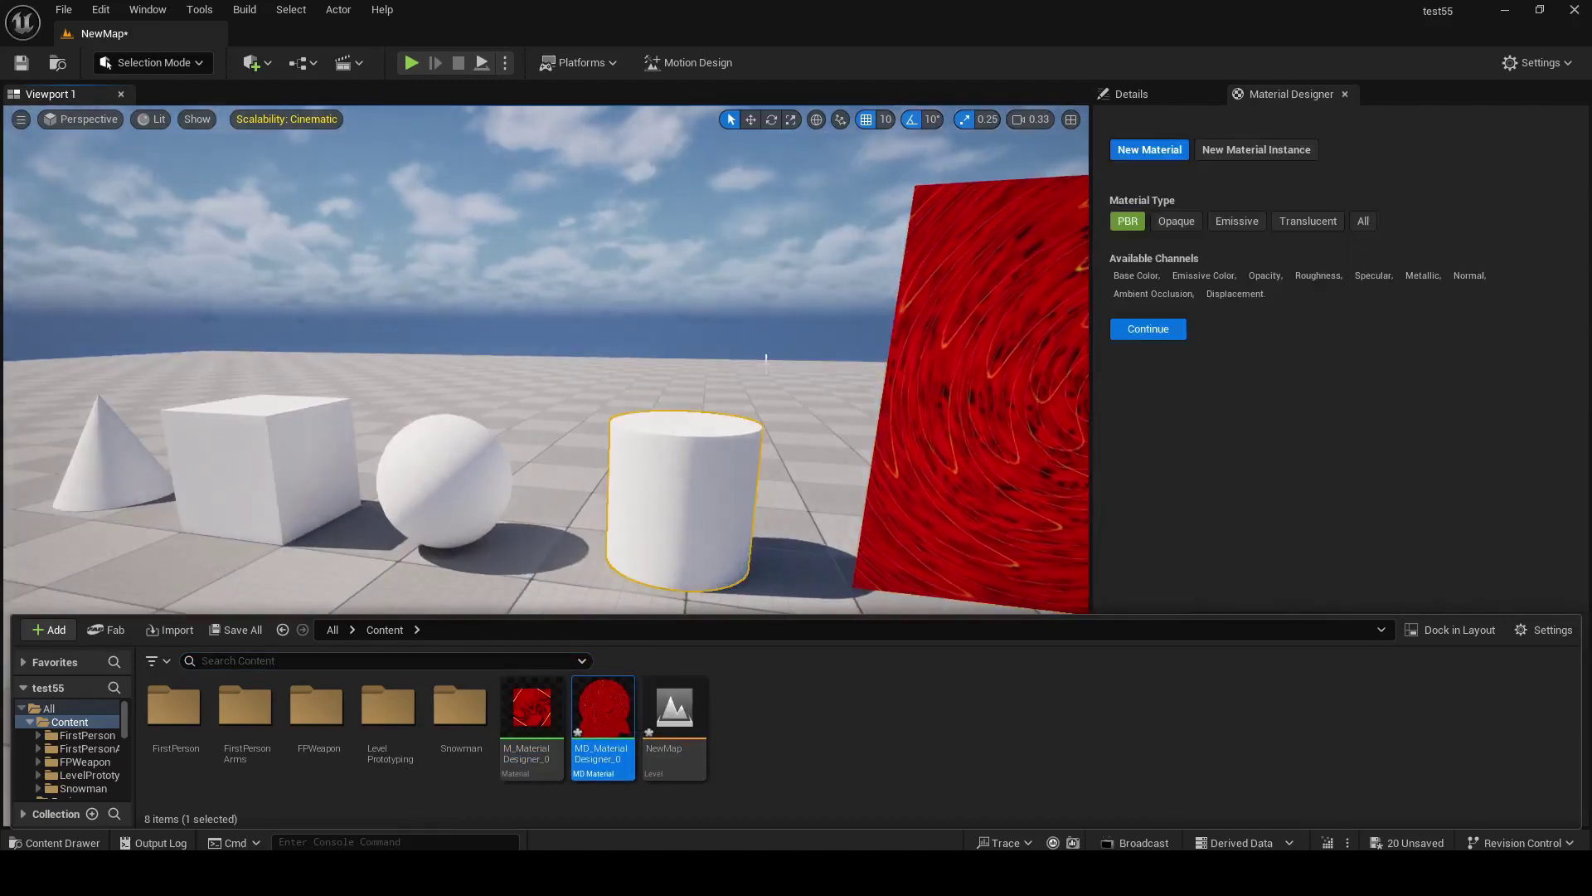
pyautogui.click(1256, 150)
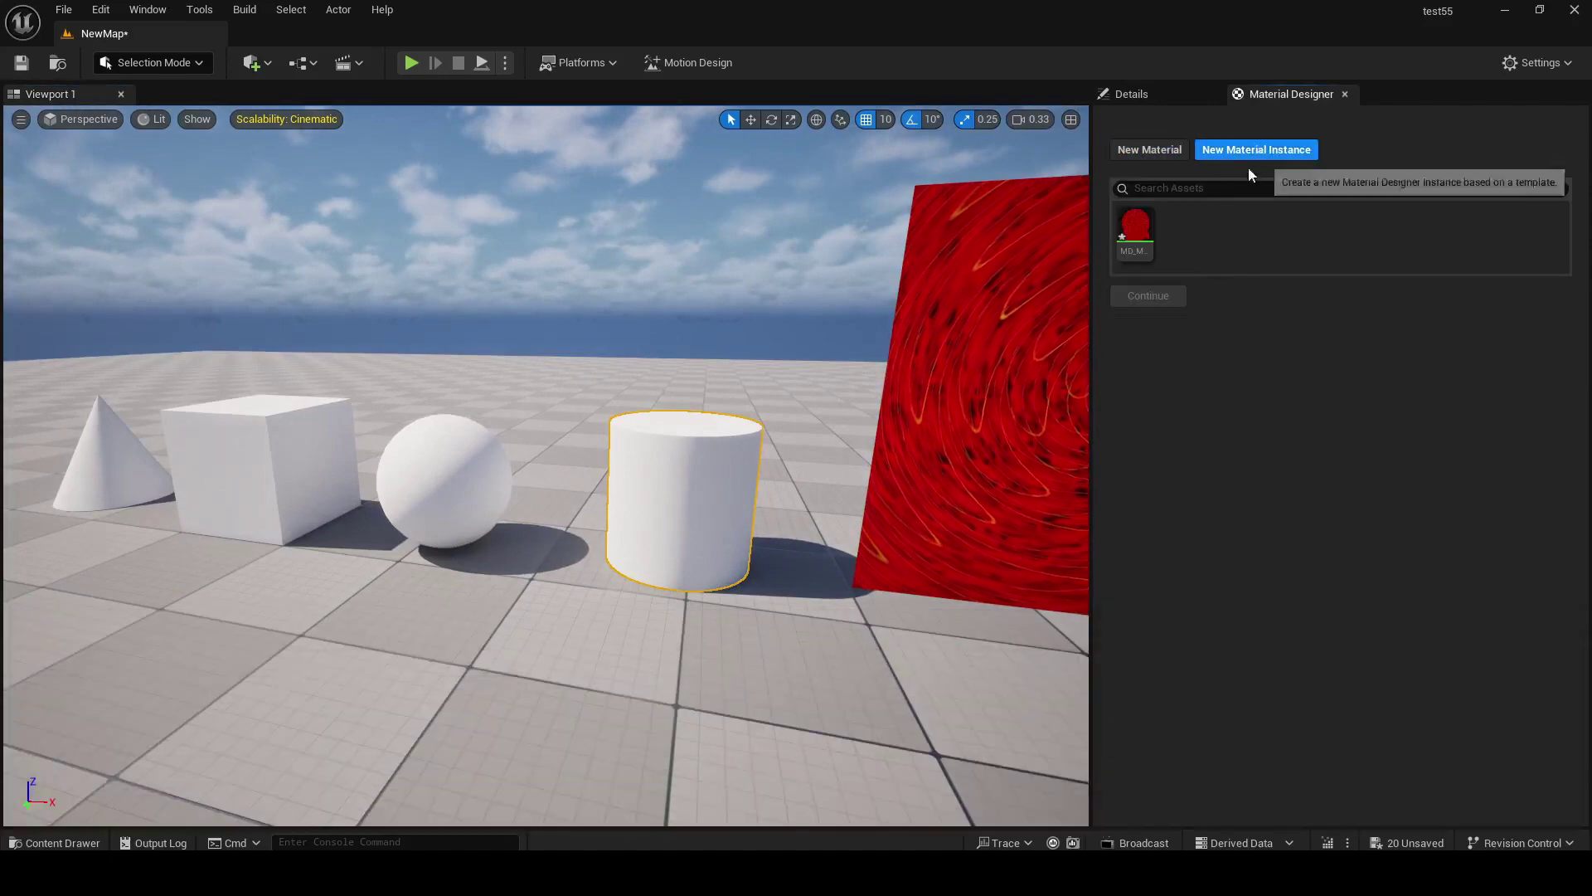
pyautogui.click(1174, 296)
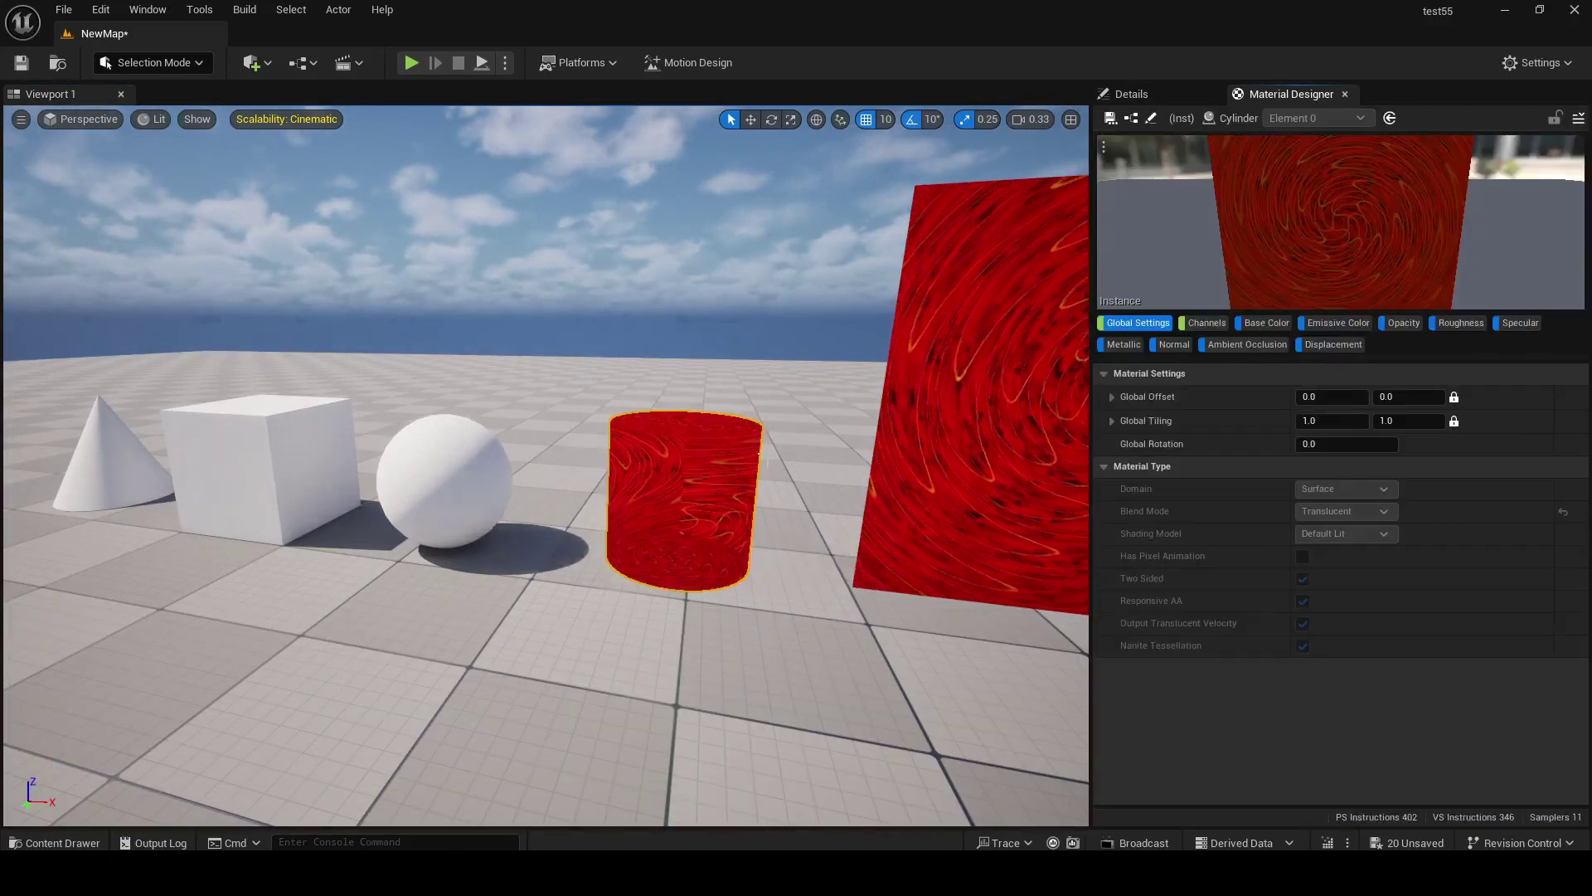
pyautogui.moveTo(549, 472); pyautogui.dragTo(547, 498, button='right')
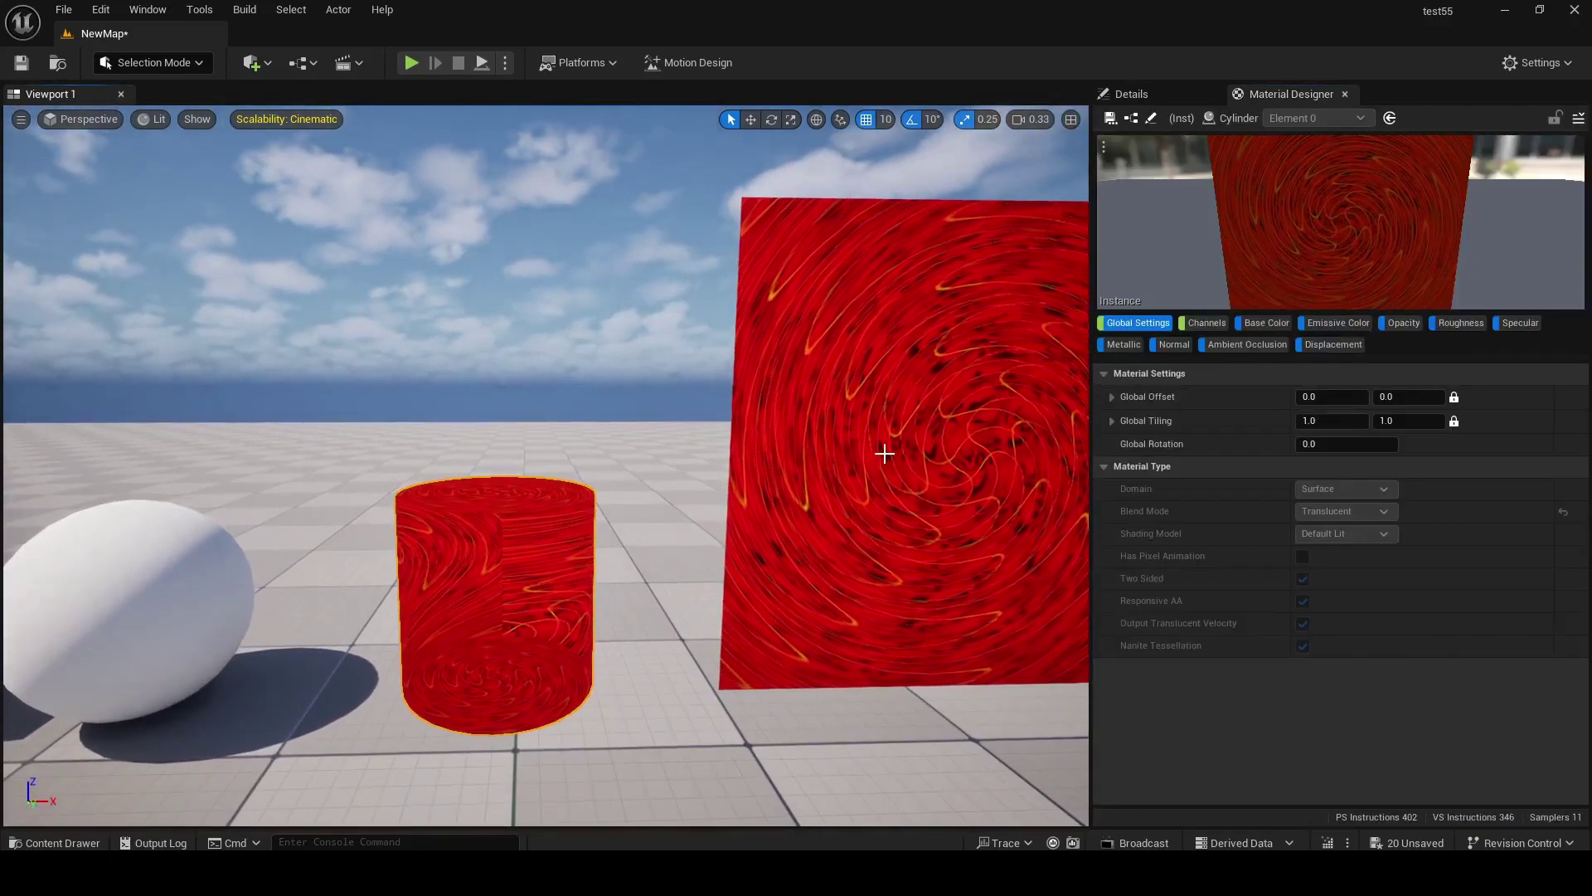
pyautogui.moveTo(839, 466); pyautogui.dragTo(838, 447, button='right')
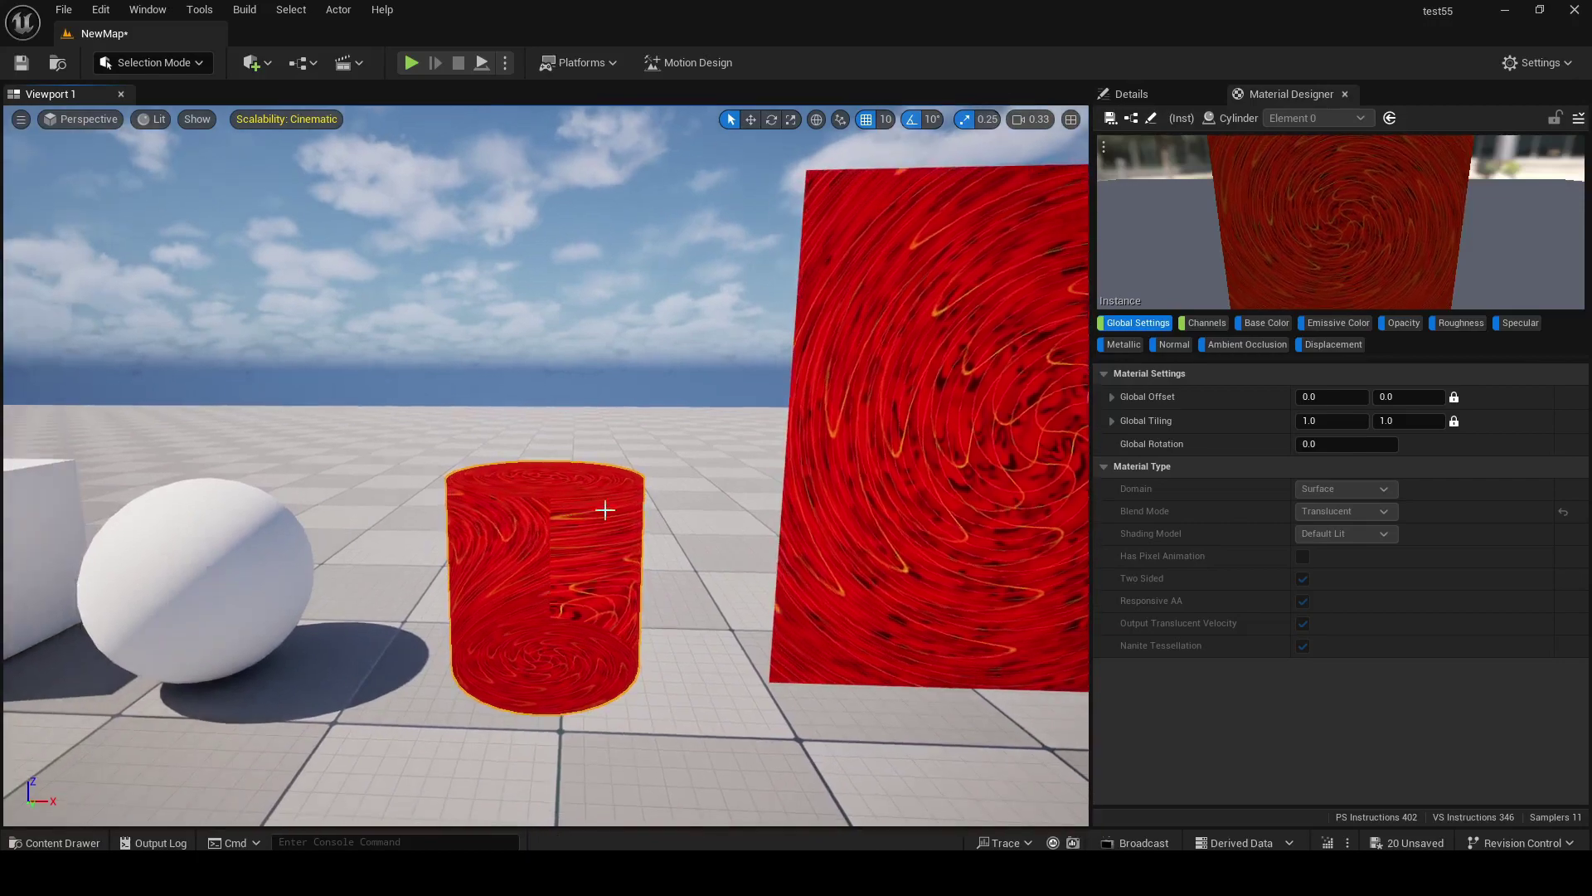
pyautogui.moveTo(874, 527)
pyautogui.mouseDown(button='right')
pyautogui.moveTo(859, 527)
pyautogui.moveTo(859, 505)
pyautogui.mouseUp(button='right')
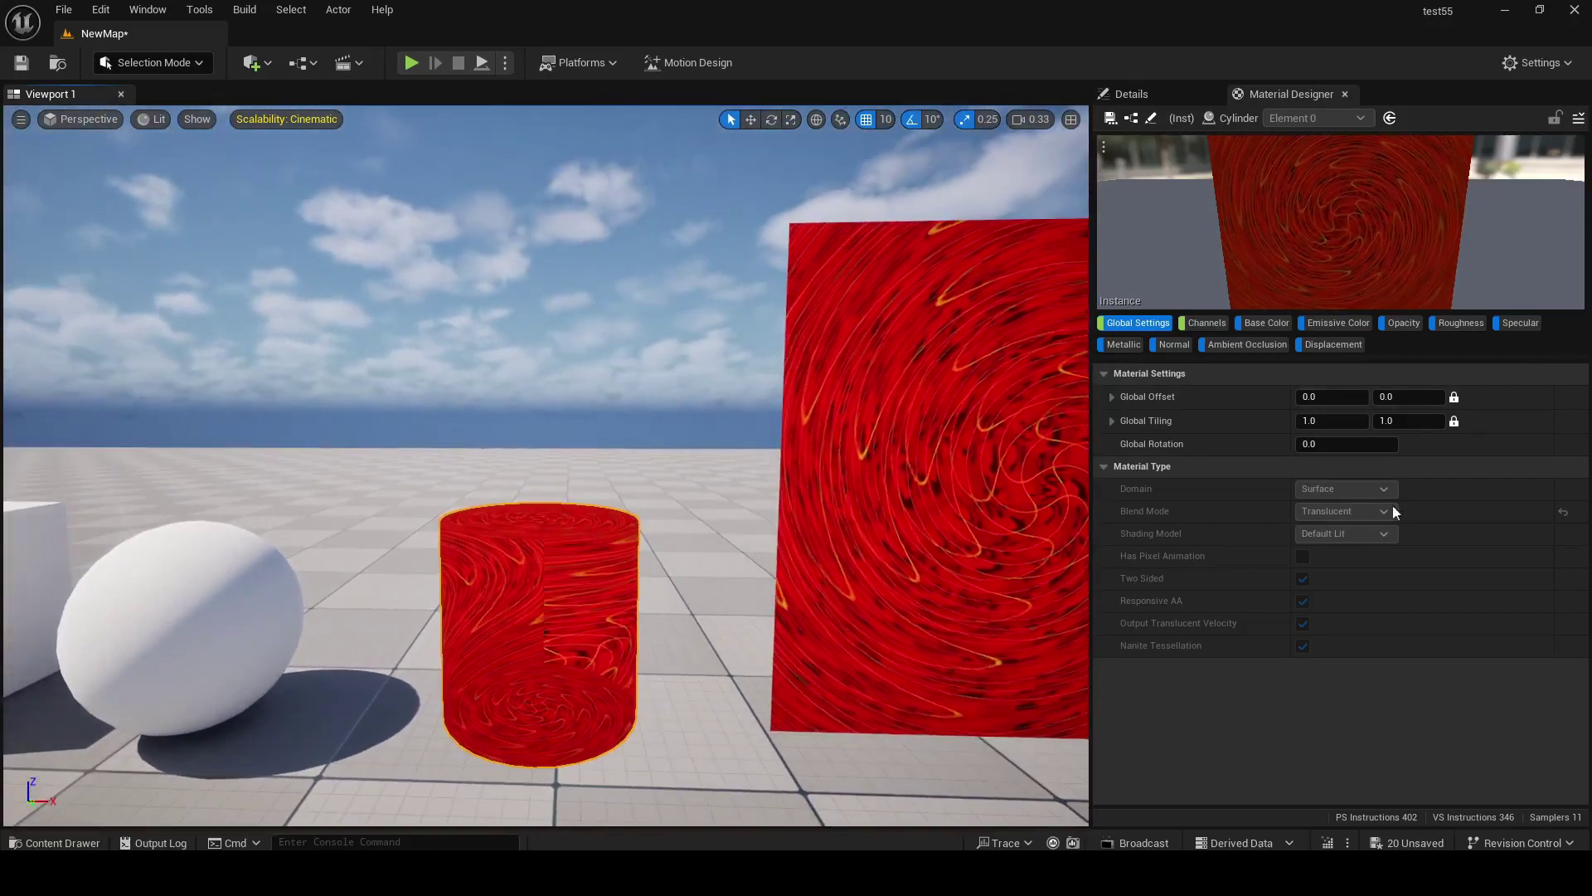
# Step: Recolour the cylinder instance's Base Color Layer 2 swirl from red to purple
pyautogui.click(1254, 322)
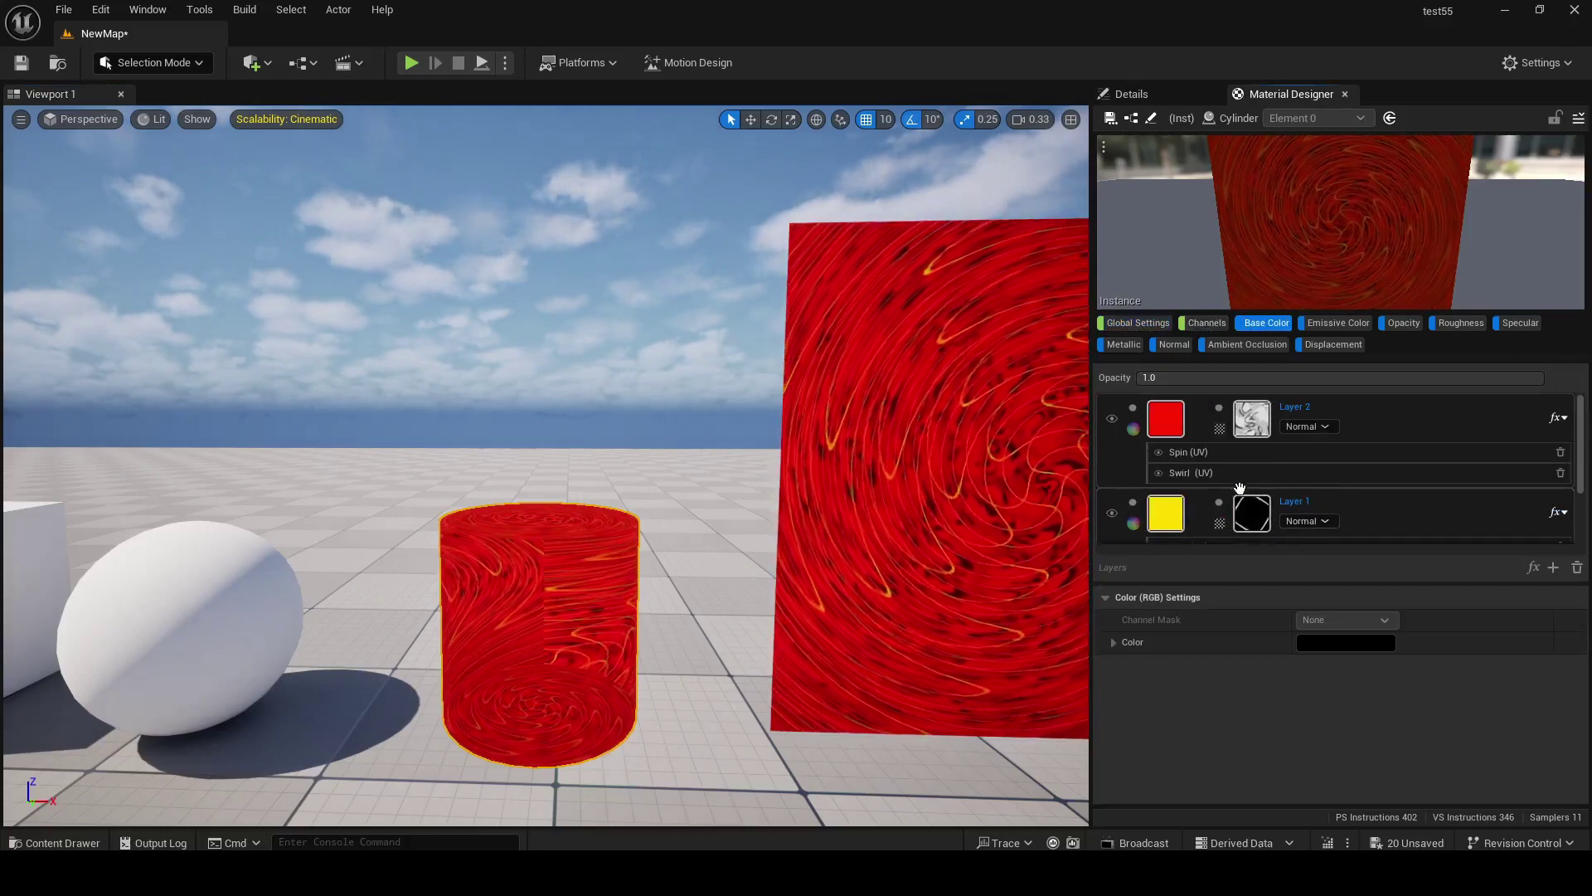
pyautogui.click(1275, 519)
pyautogui.click(1182, 429)
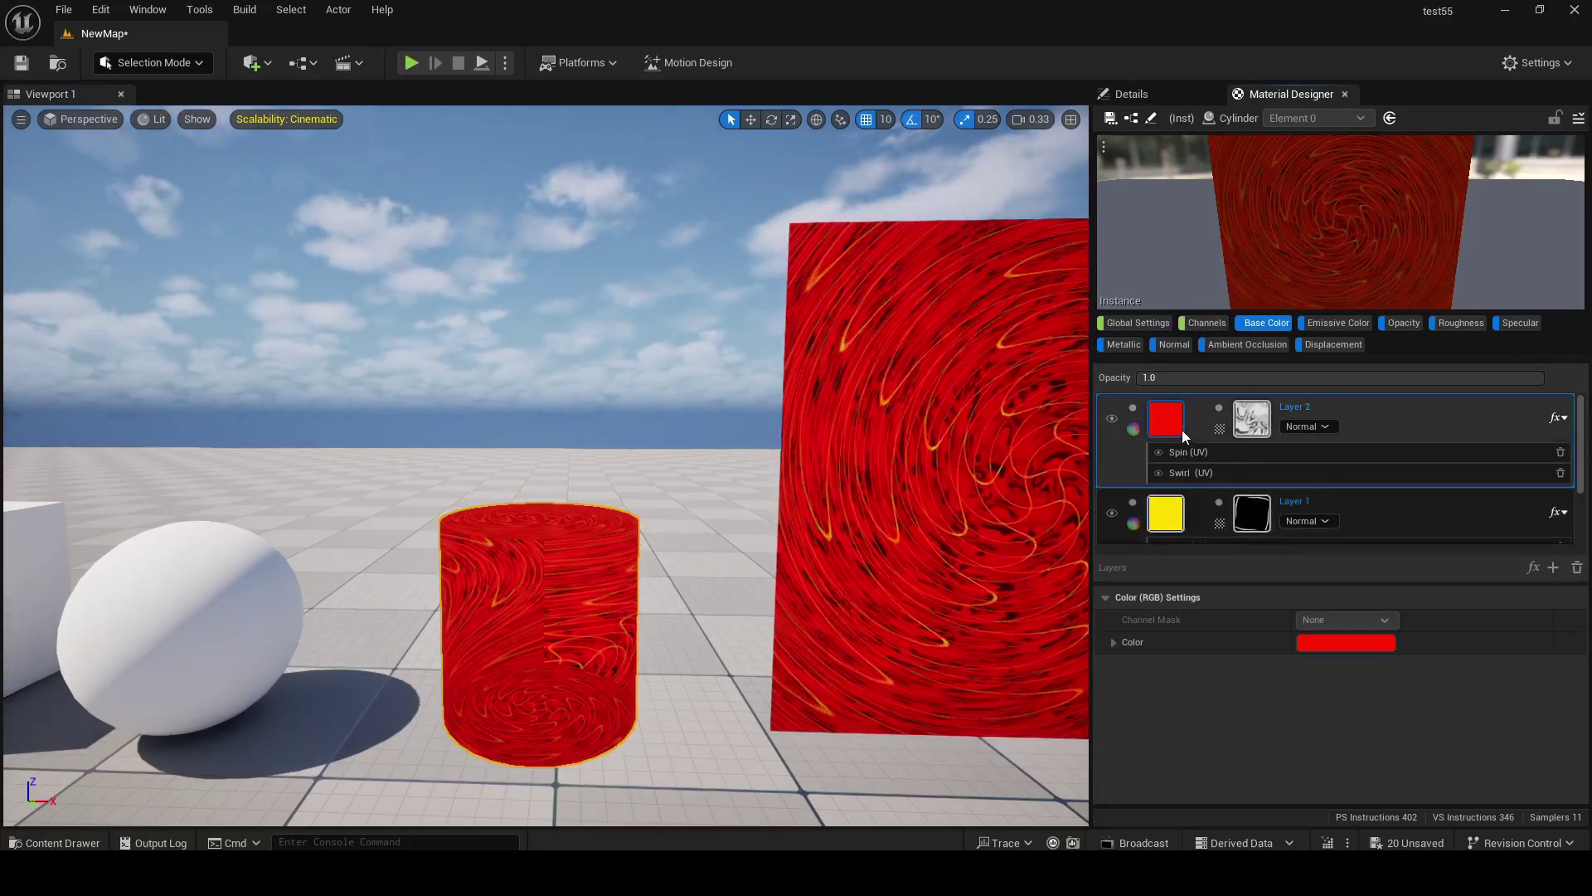
pyautogui.click(1344, 643)
pyautogui.moveTo(1089, 569); pyautogui.dragTo(1041, 474)
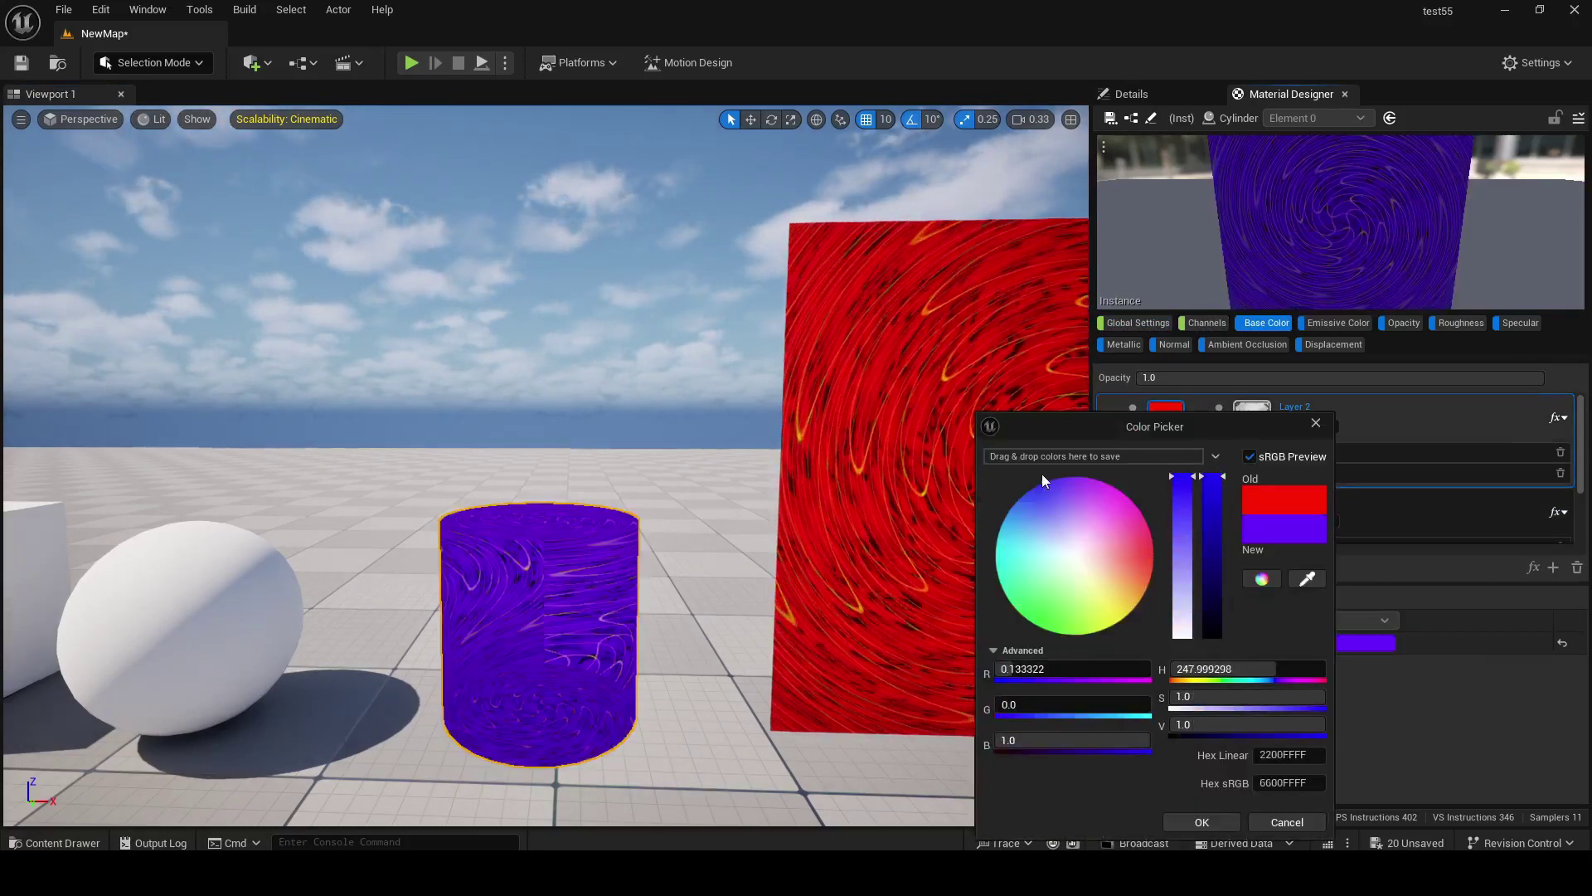
pyautogui.click(1206, 819)
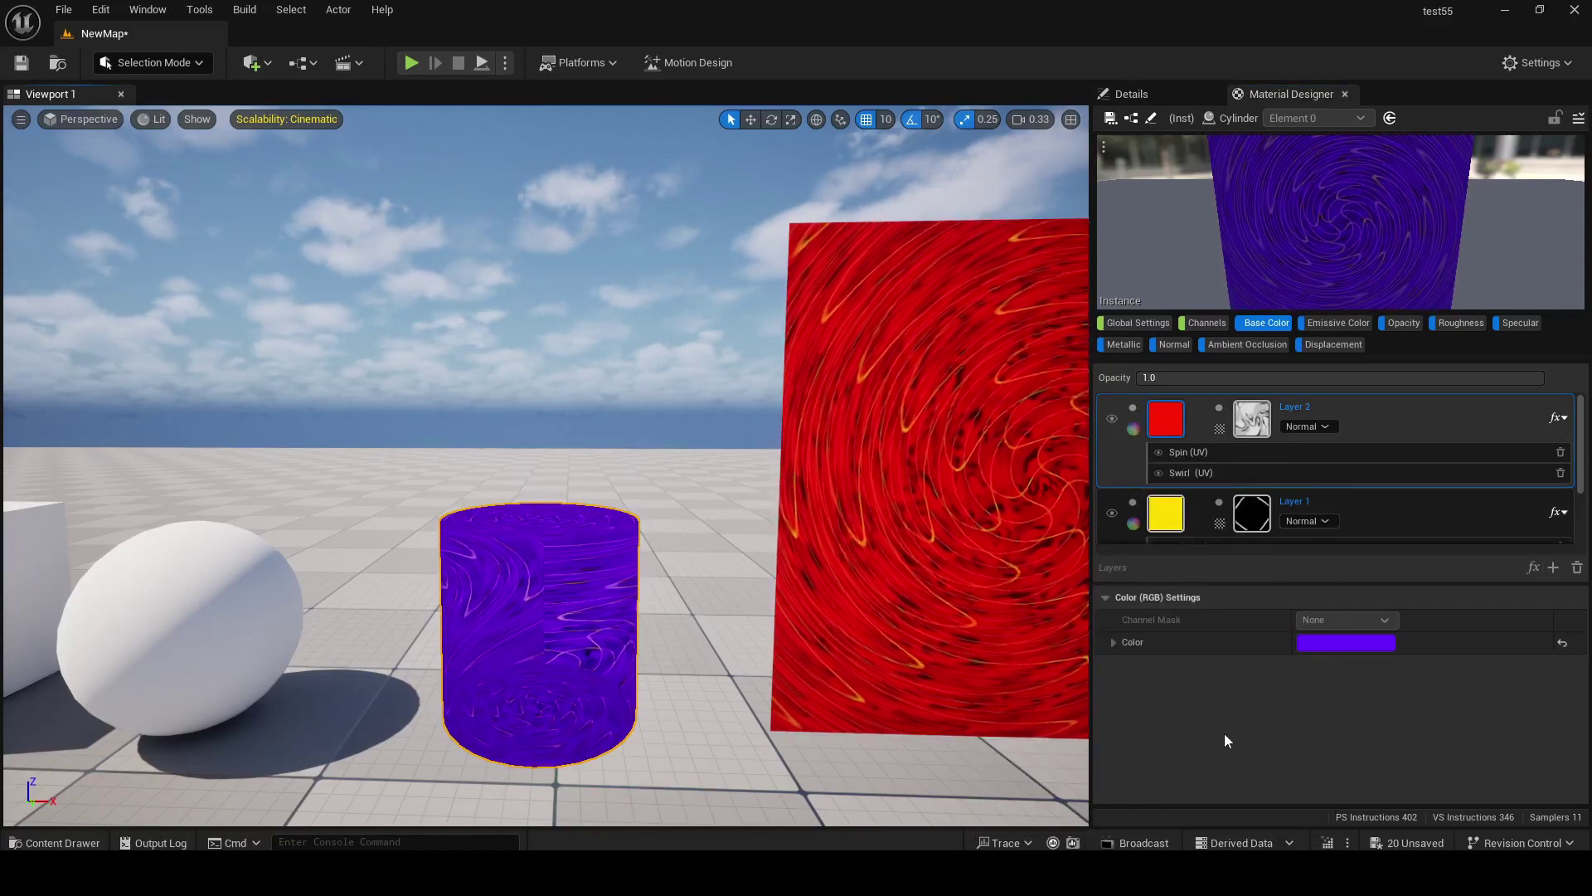
# Step: Attempt exporting the cylinder's material, cancel at the name clash, and show Content assets
pyautogui.click(1578, 118)
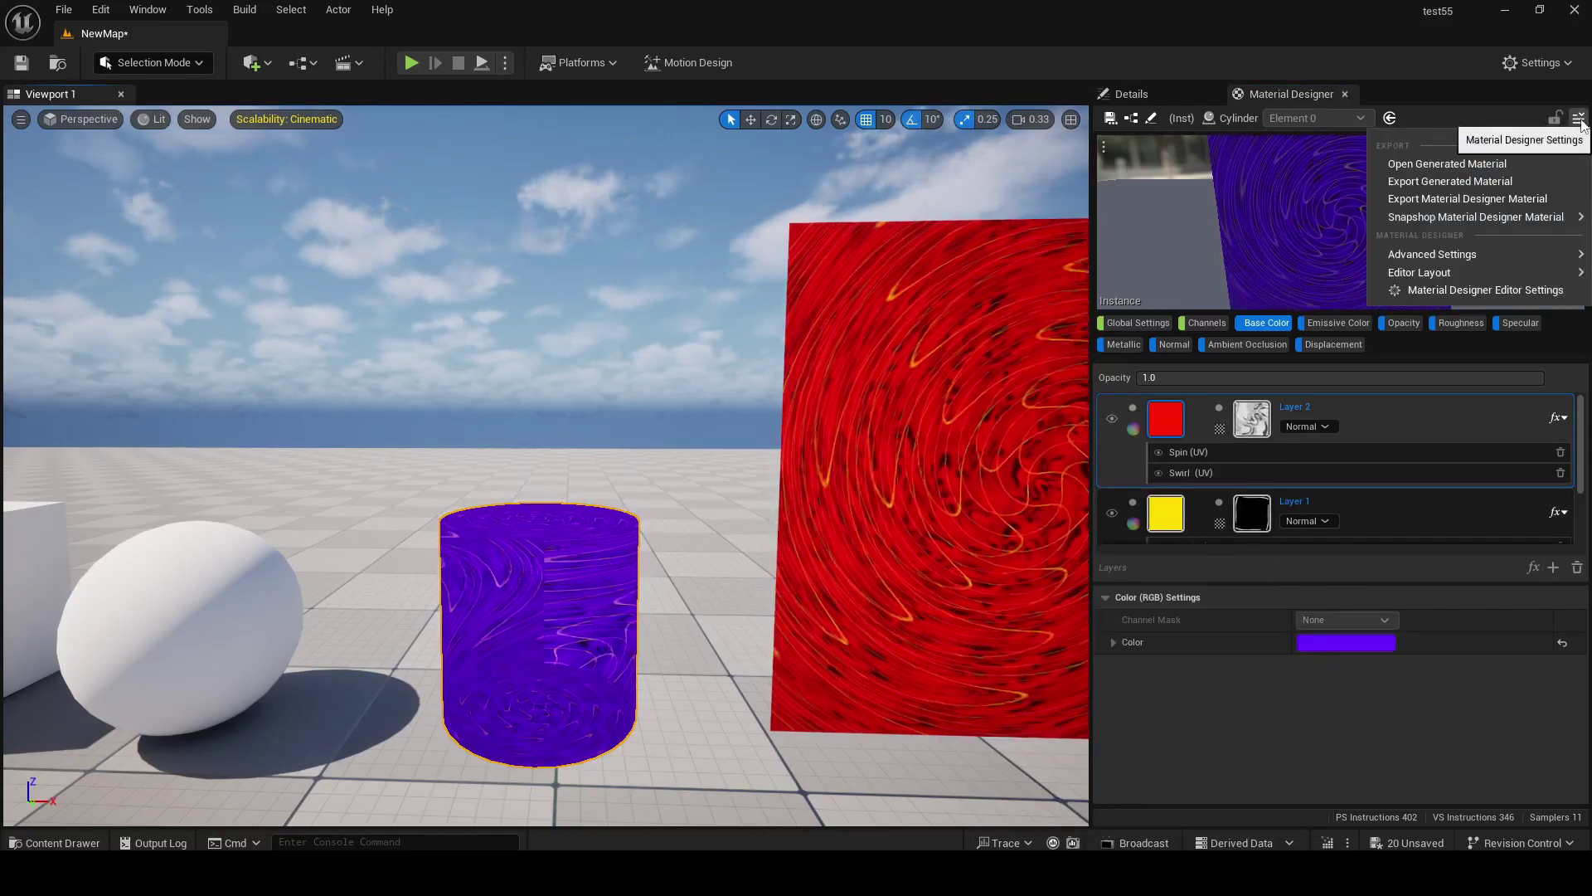
pyautogui.click(1503, 199)
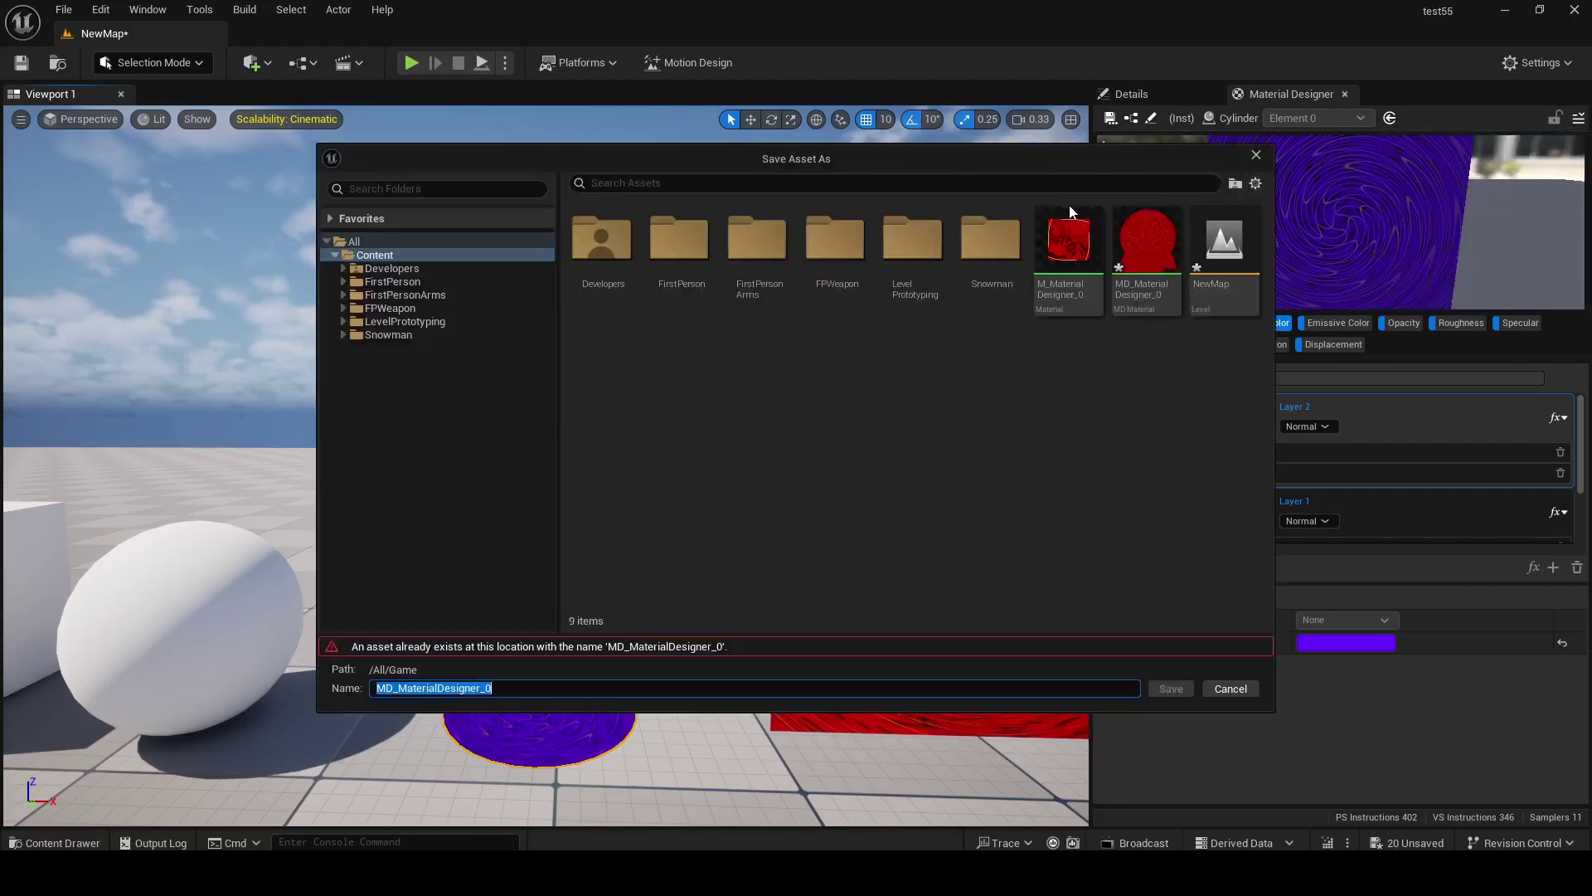
pyautogui.click(1238, 687)
pyautogui.moveTo(789, 473); pyautogui.dragTo(822, 508, button='right')
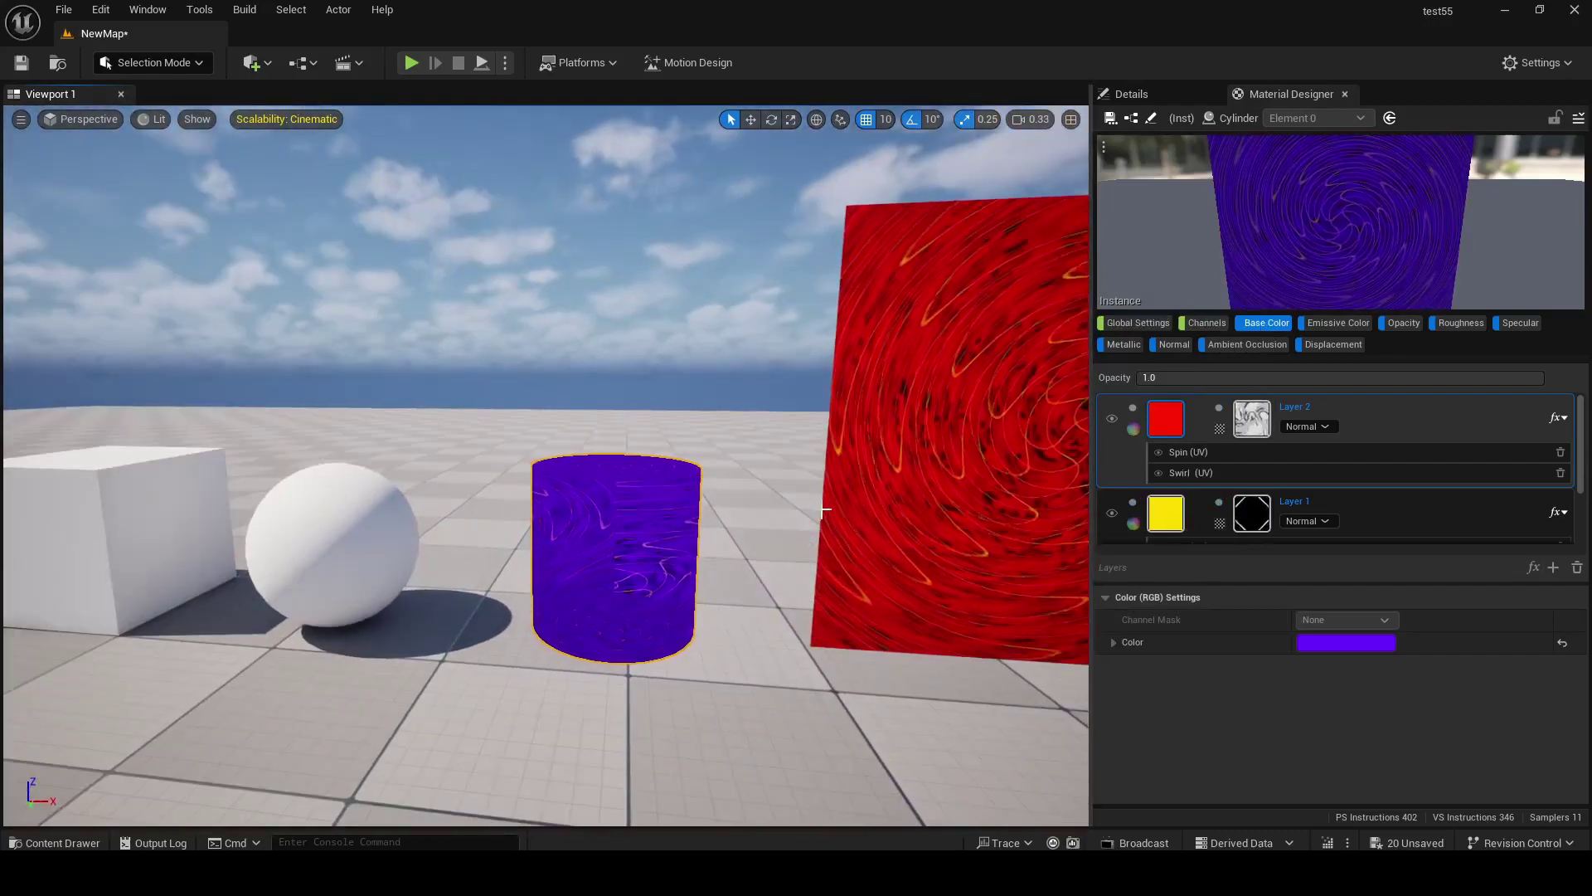
pyautogui.hotkey('ctrl', 'space')
# Step: Create and save instance MDI_MaterialDesigner_0 from MD_MaterialDesigner_0
pyautogui.click(606, 713)
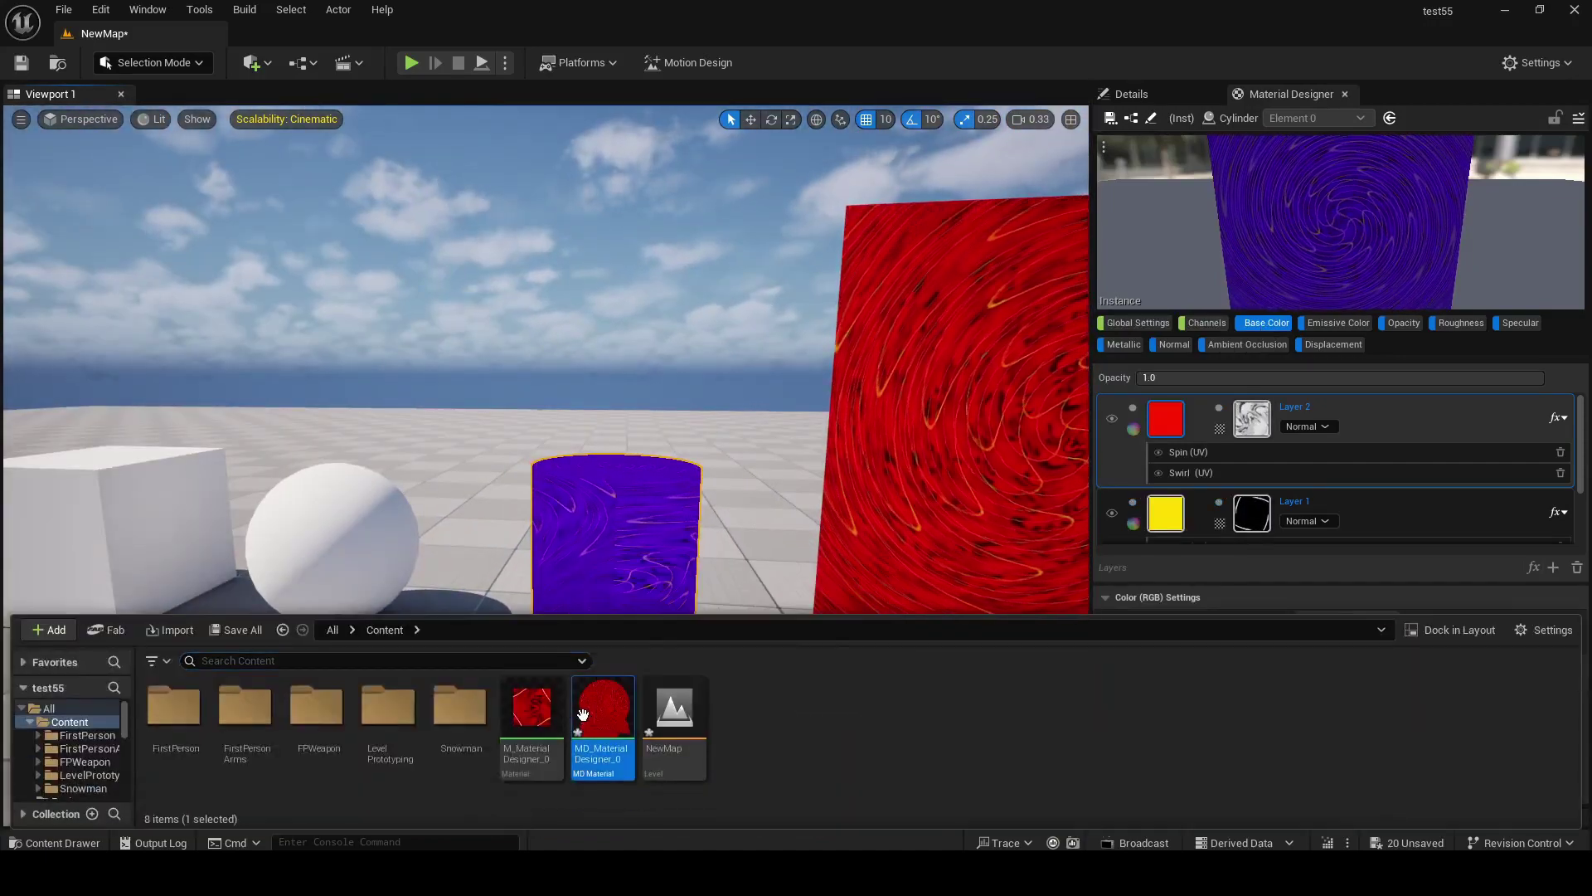
pyautogui.rightClick(608, 713)
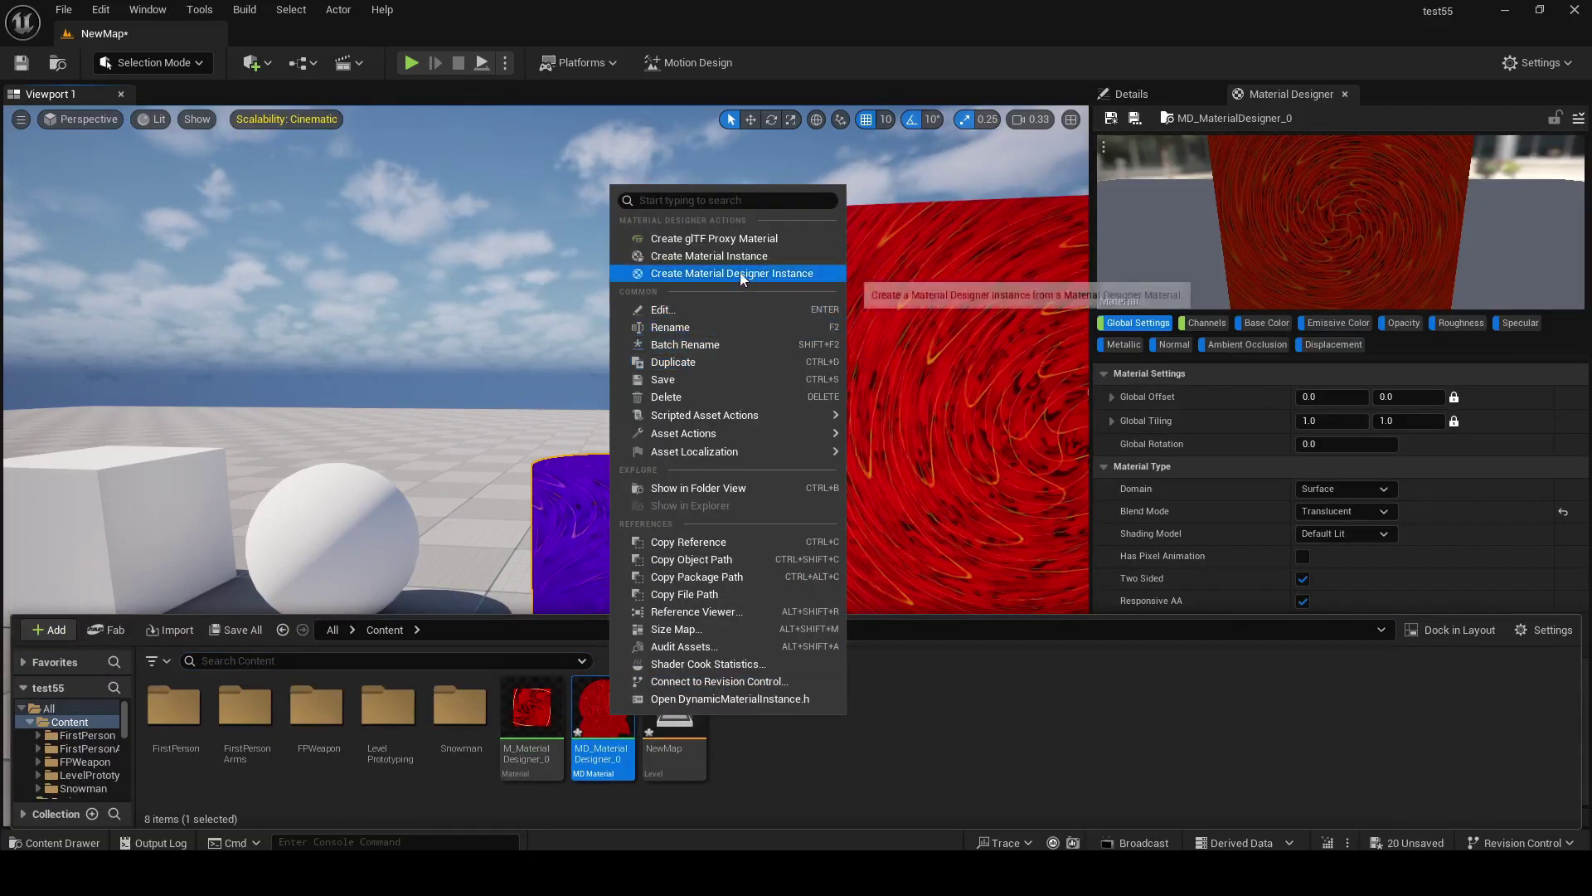
pyautogui.click(786, 275)
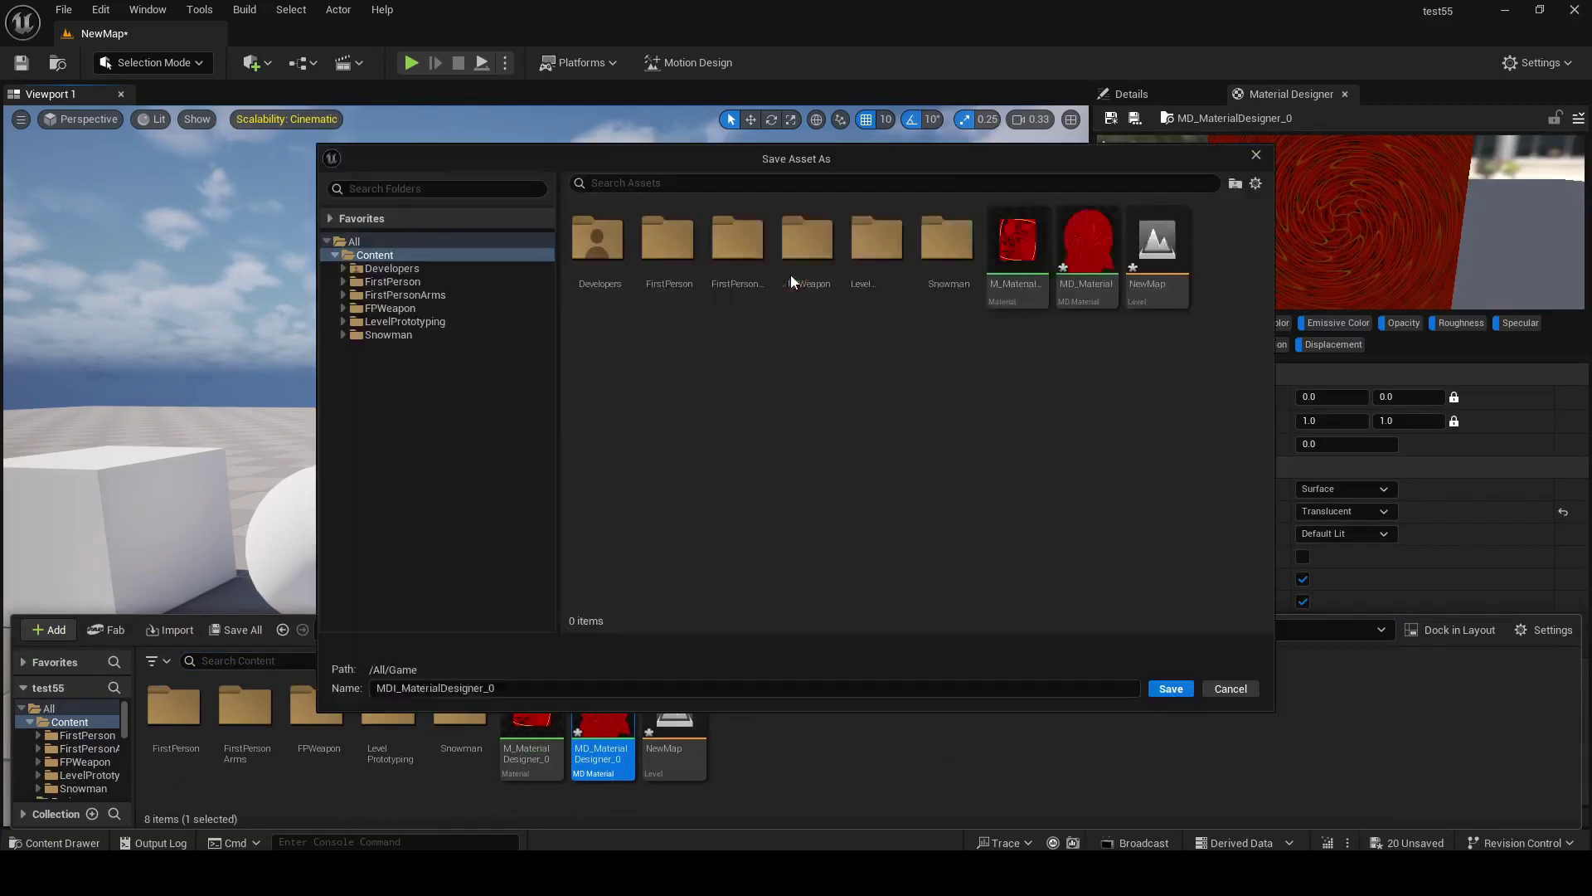
pyautogui.click(1172, 689)
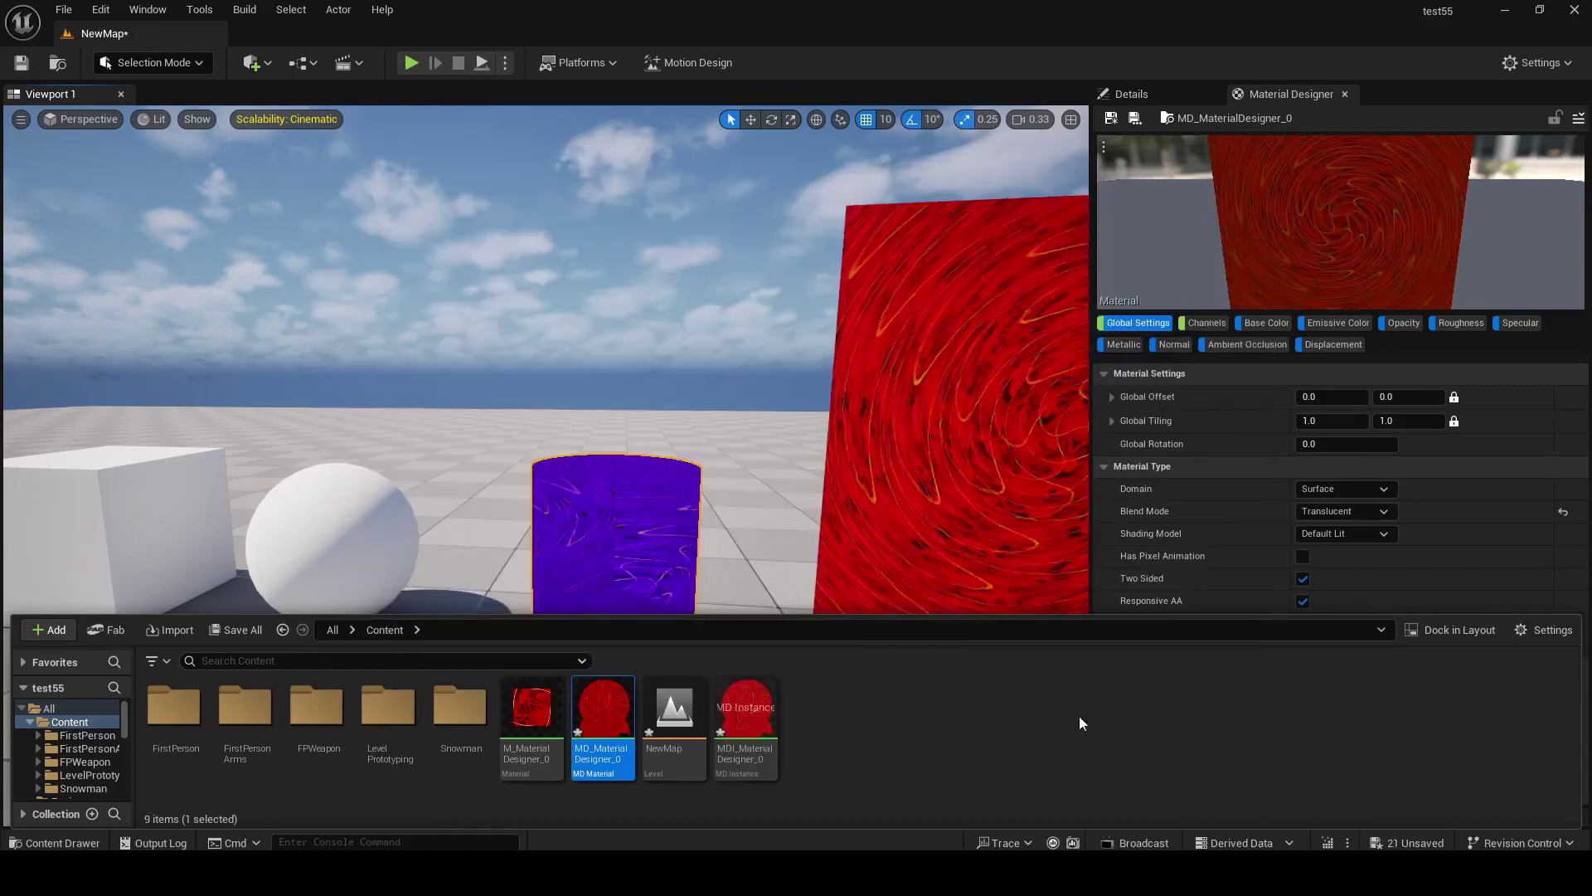
# Step: Drag MDI_MaterialDesigner_0 onto the sphere, cube and cone
pyautogui.click(606, 743)
pyautogui.click(747, 722)
pyautogui.moveTo(820, 597)
pyautogui.mouseDown(button='right')
pyautogui.moveTo(772, 524)
pyautogui.moveTo(843, 655)
pyautogui.mouseUp(button='right')
pyautogui.hotkey('ctrl', 'space')
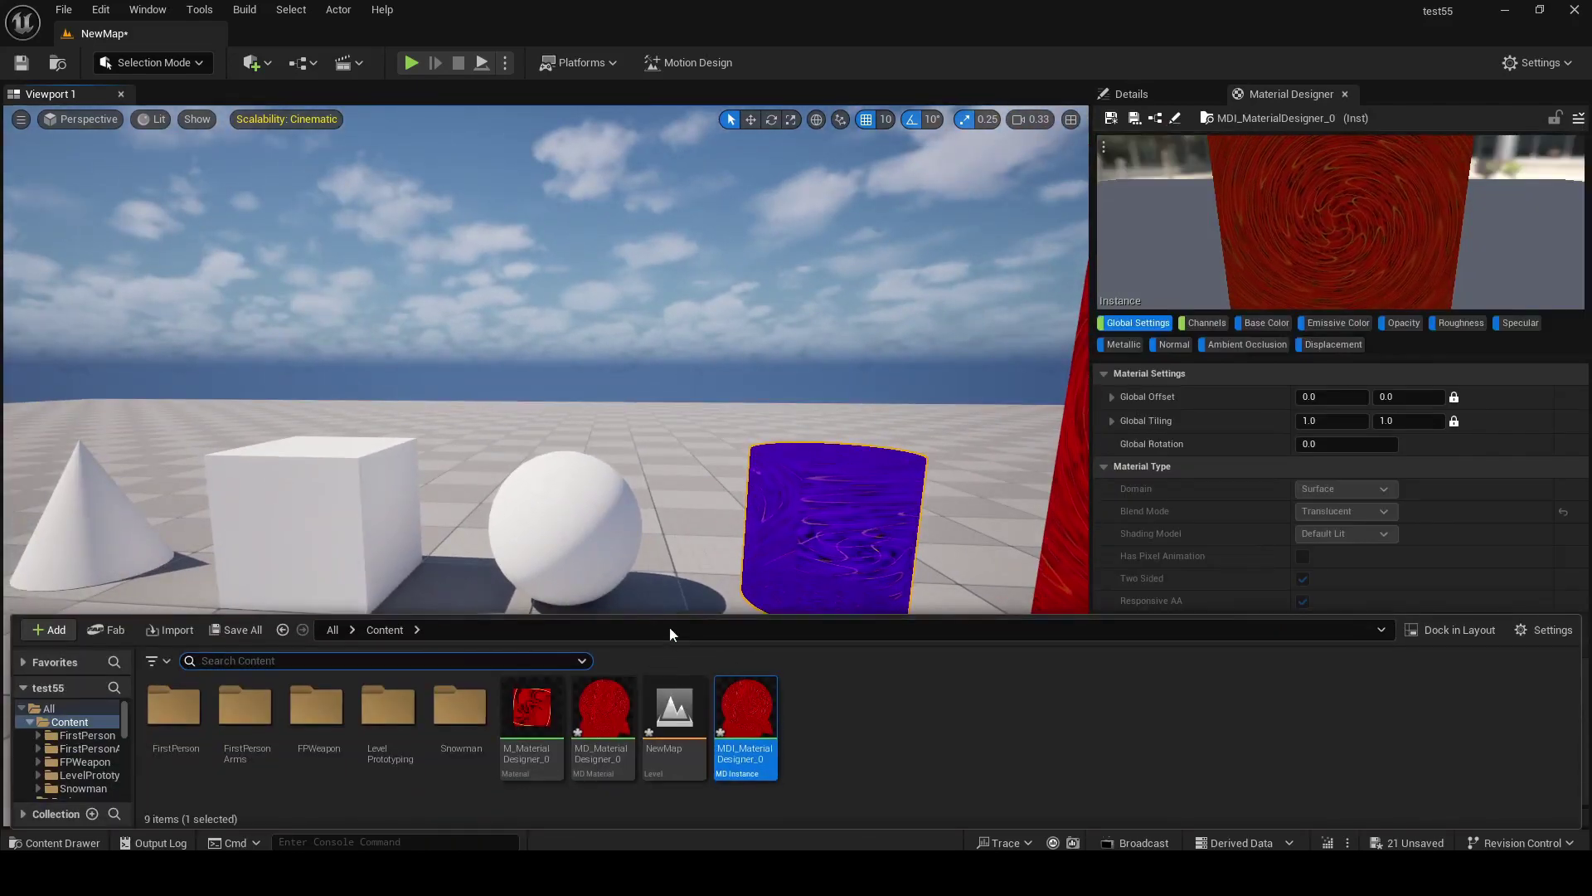
pyautogui.moveTo(759, 725); pyautogui.dragTo(565, 529)
pyautogui.hotkey('ctrl', 'space')
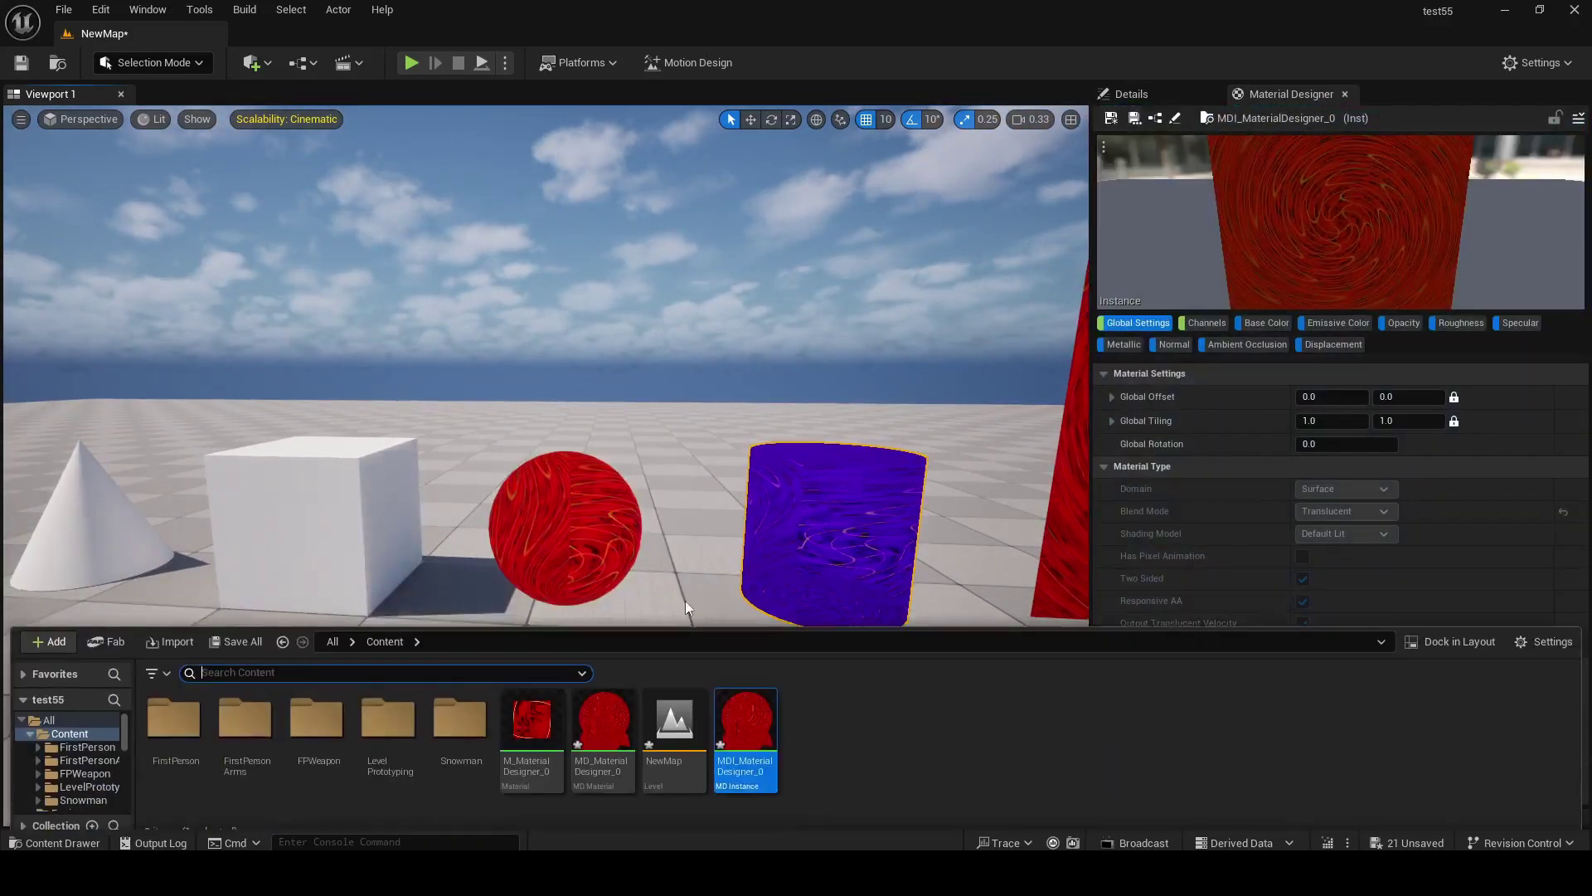
pyautogui.moveTo(753, 712); pyautogui.dragTo(311, 522)
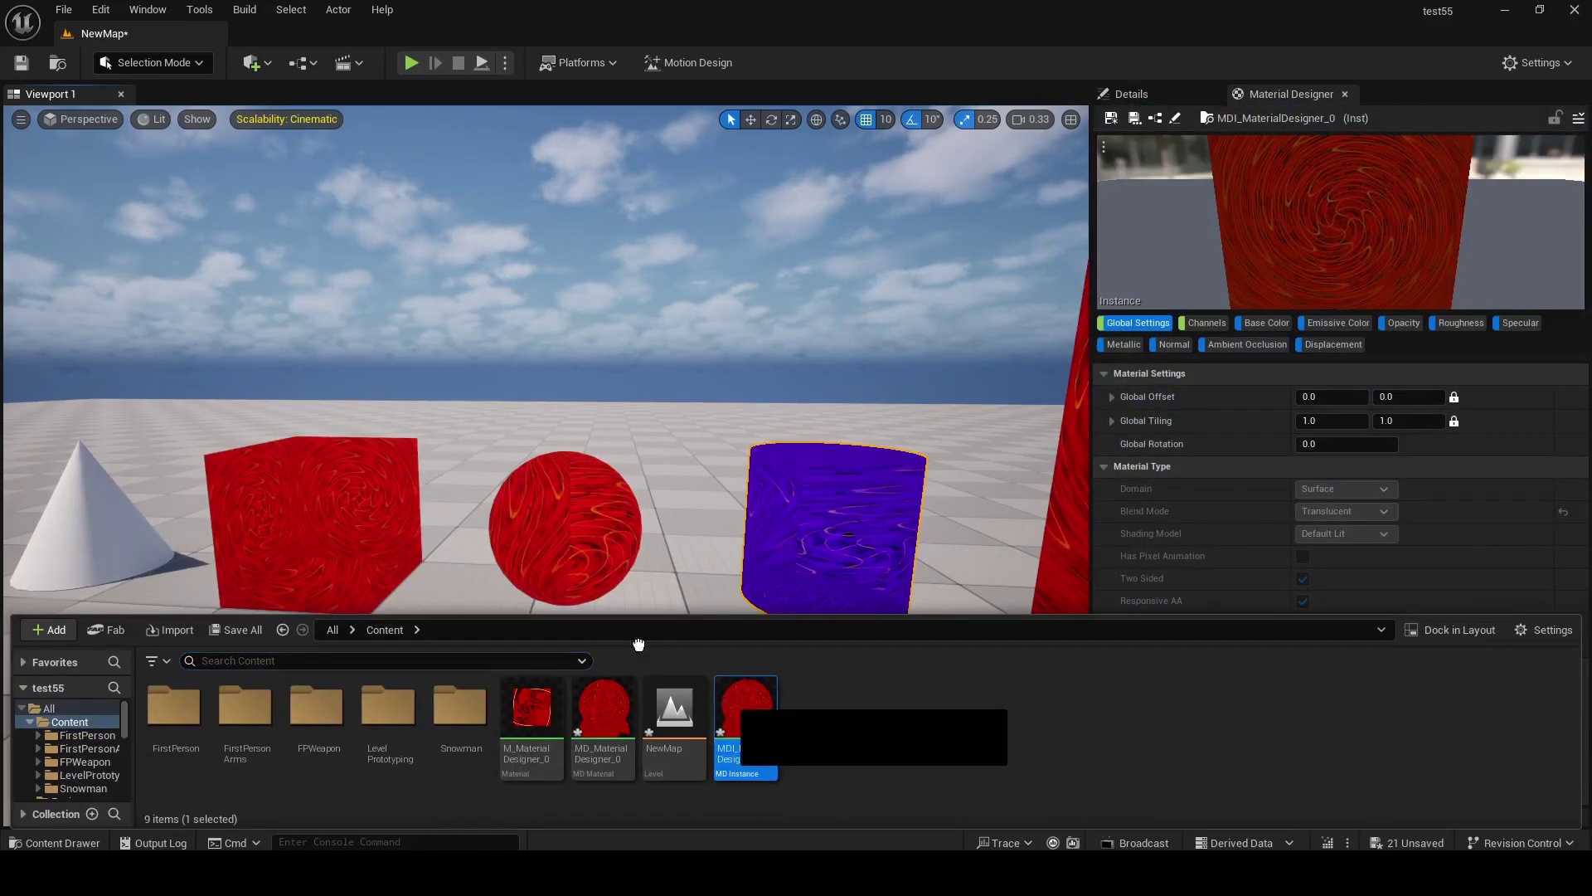
pyautogui.moveTo(747, 722); pyautogui.dragTo(80, 517)
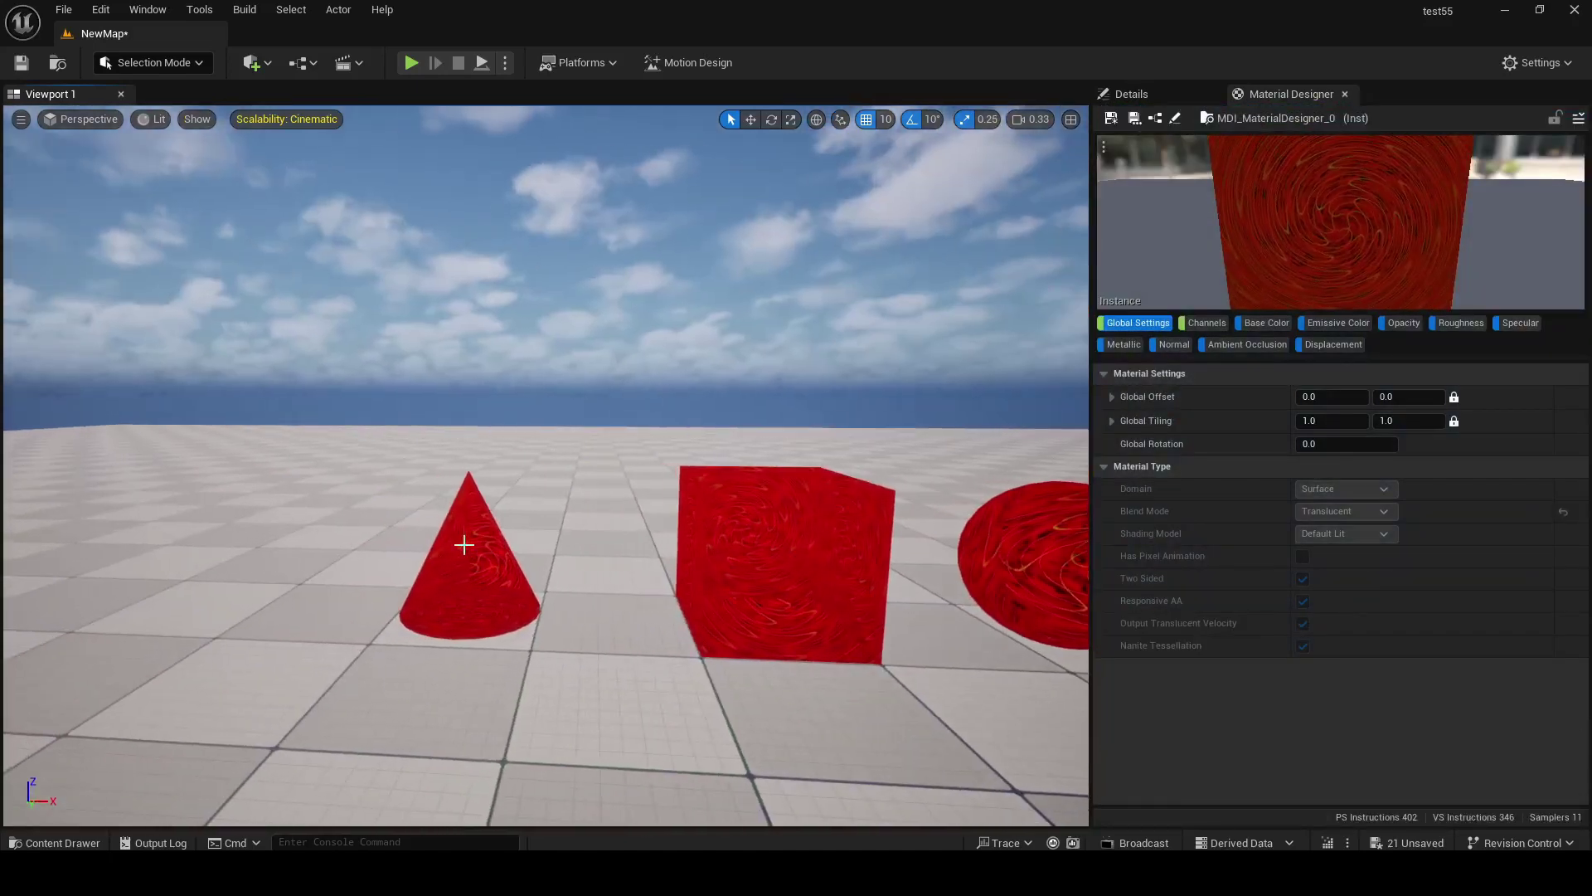
# Step: Select the cone and set the shared instance's Base Color Layer 2 to blue
pyautogui.click(462, 544)
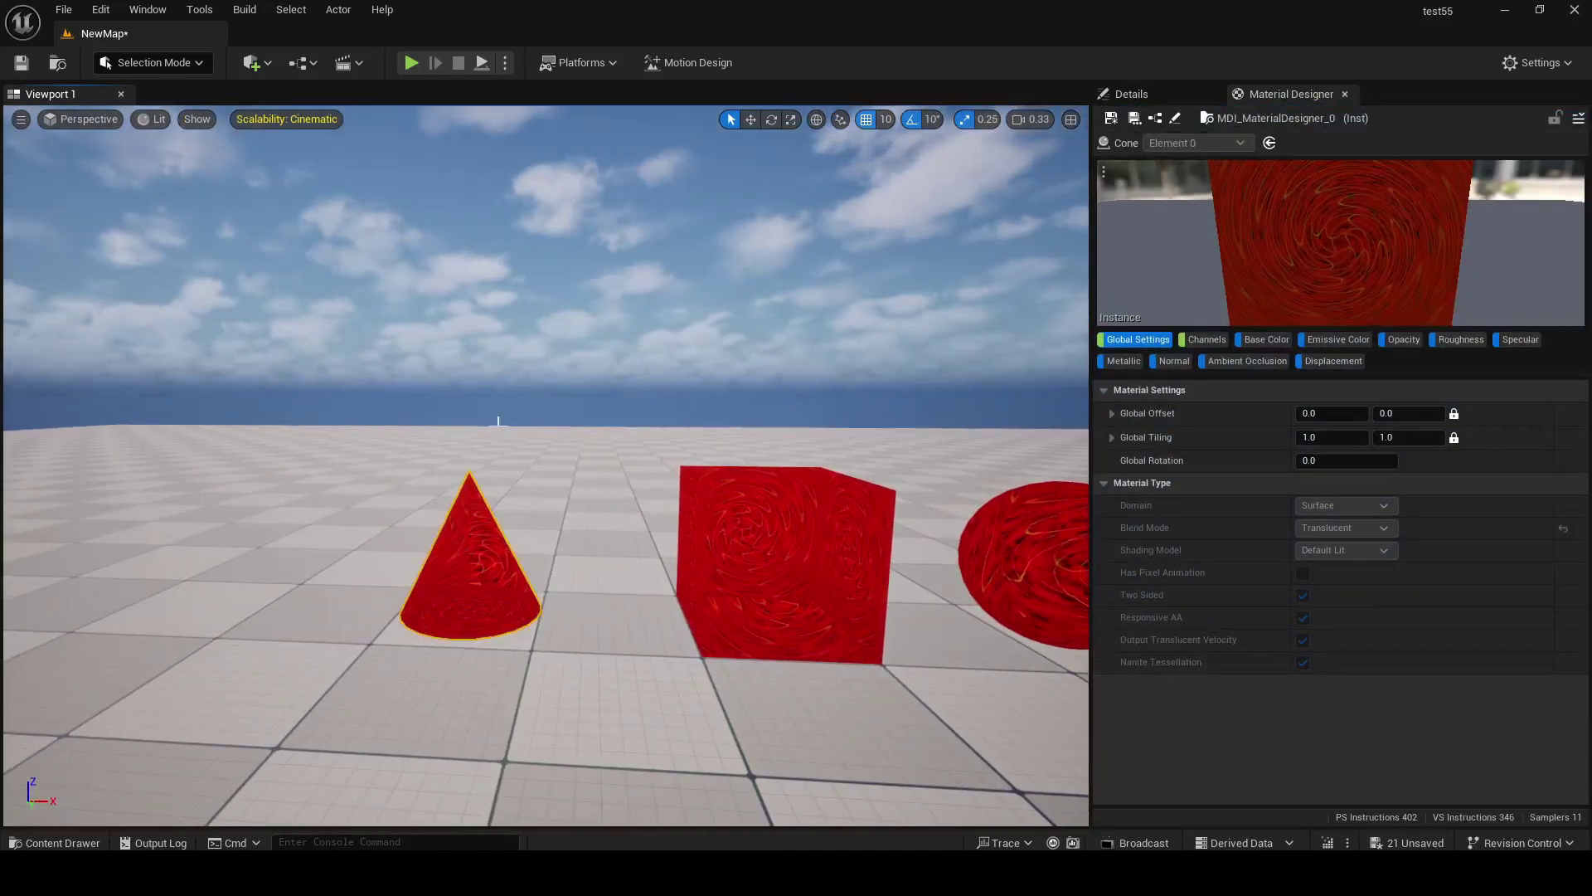
pyautogui.click(1288, 345)
pyautogui.click(1172, 444)
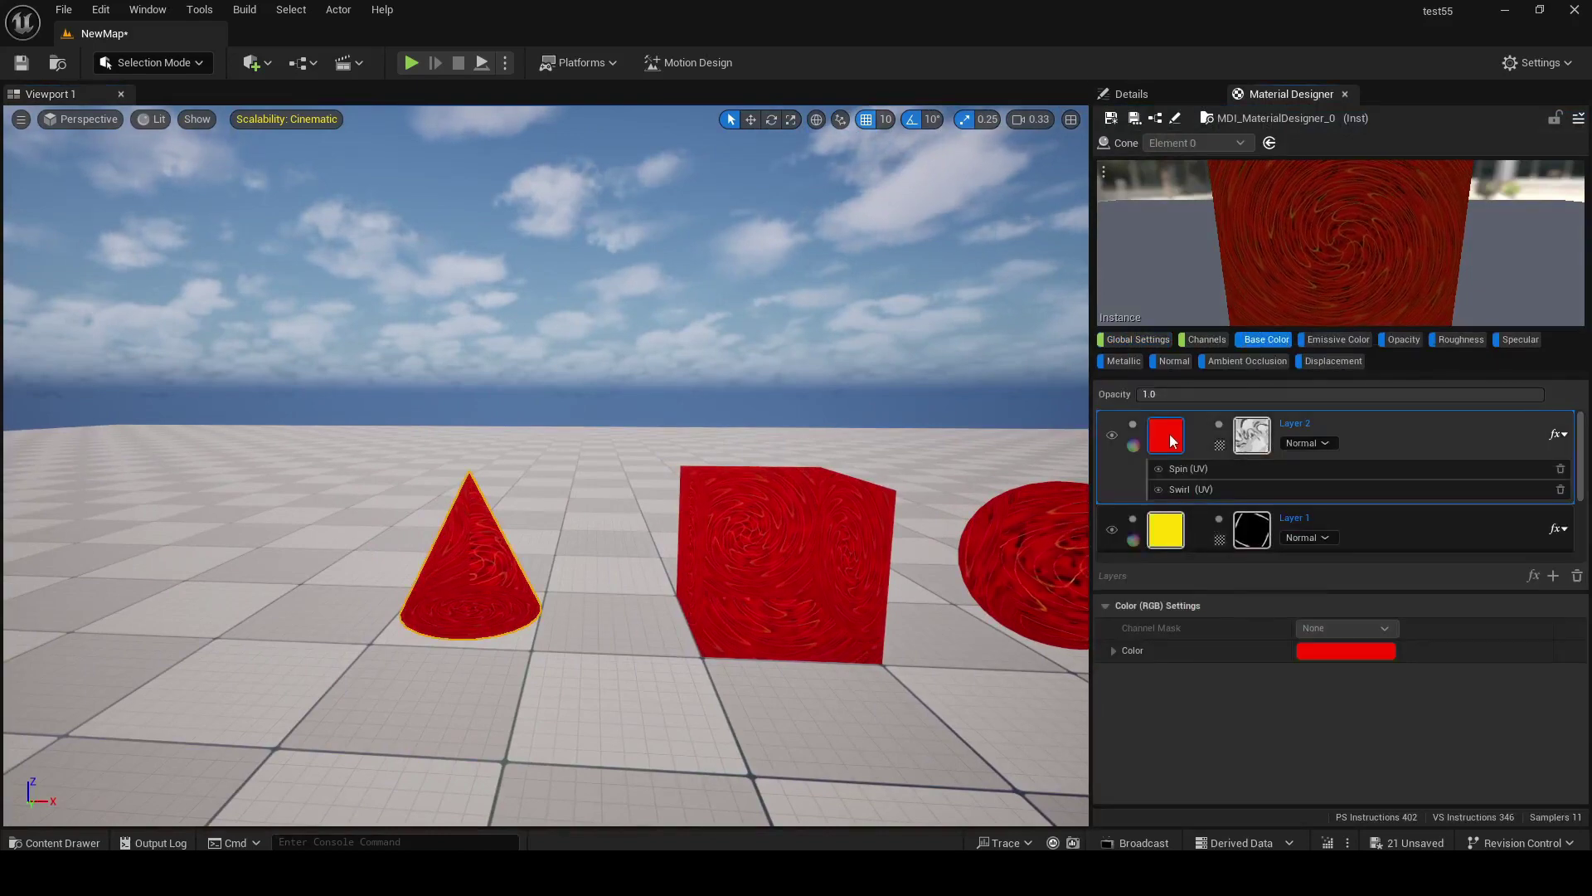
pyautogui.click(1344, 654)
pyautogui.click(1120, 525)
pyautogui.moveTo(1188, 548)
pyautogui.mouseDown()
pyautogui.moveTo(1188, 482)
pyautogui.moveTo(1044, 486)
pyautogui.mouseUp()
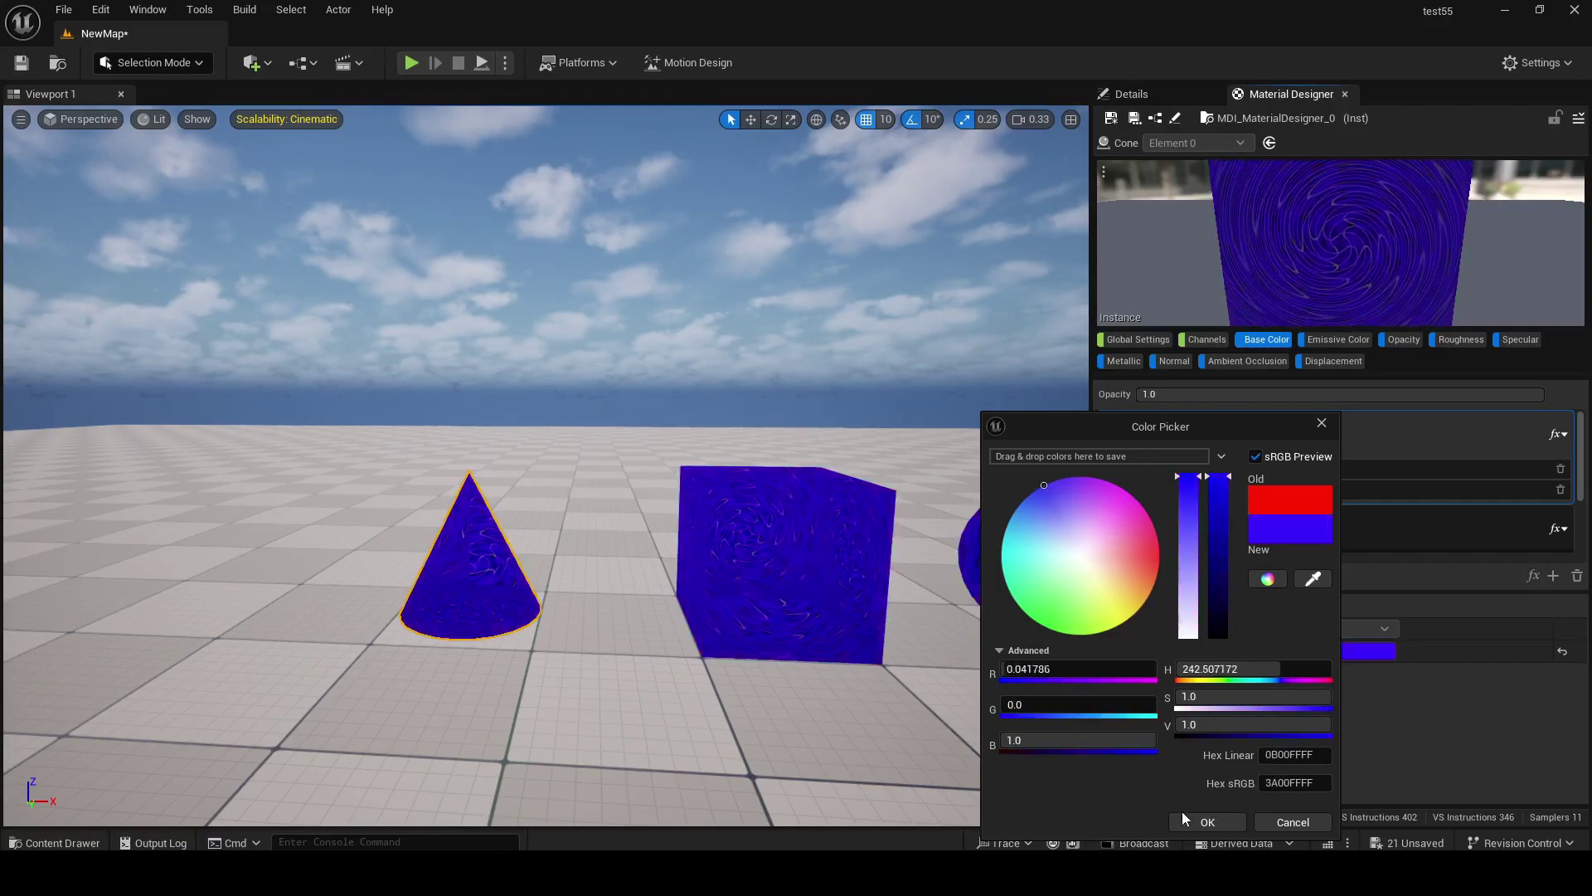
pyautogui.click(1200, 821)
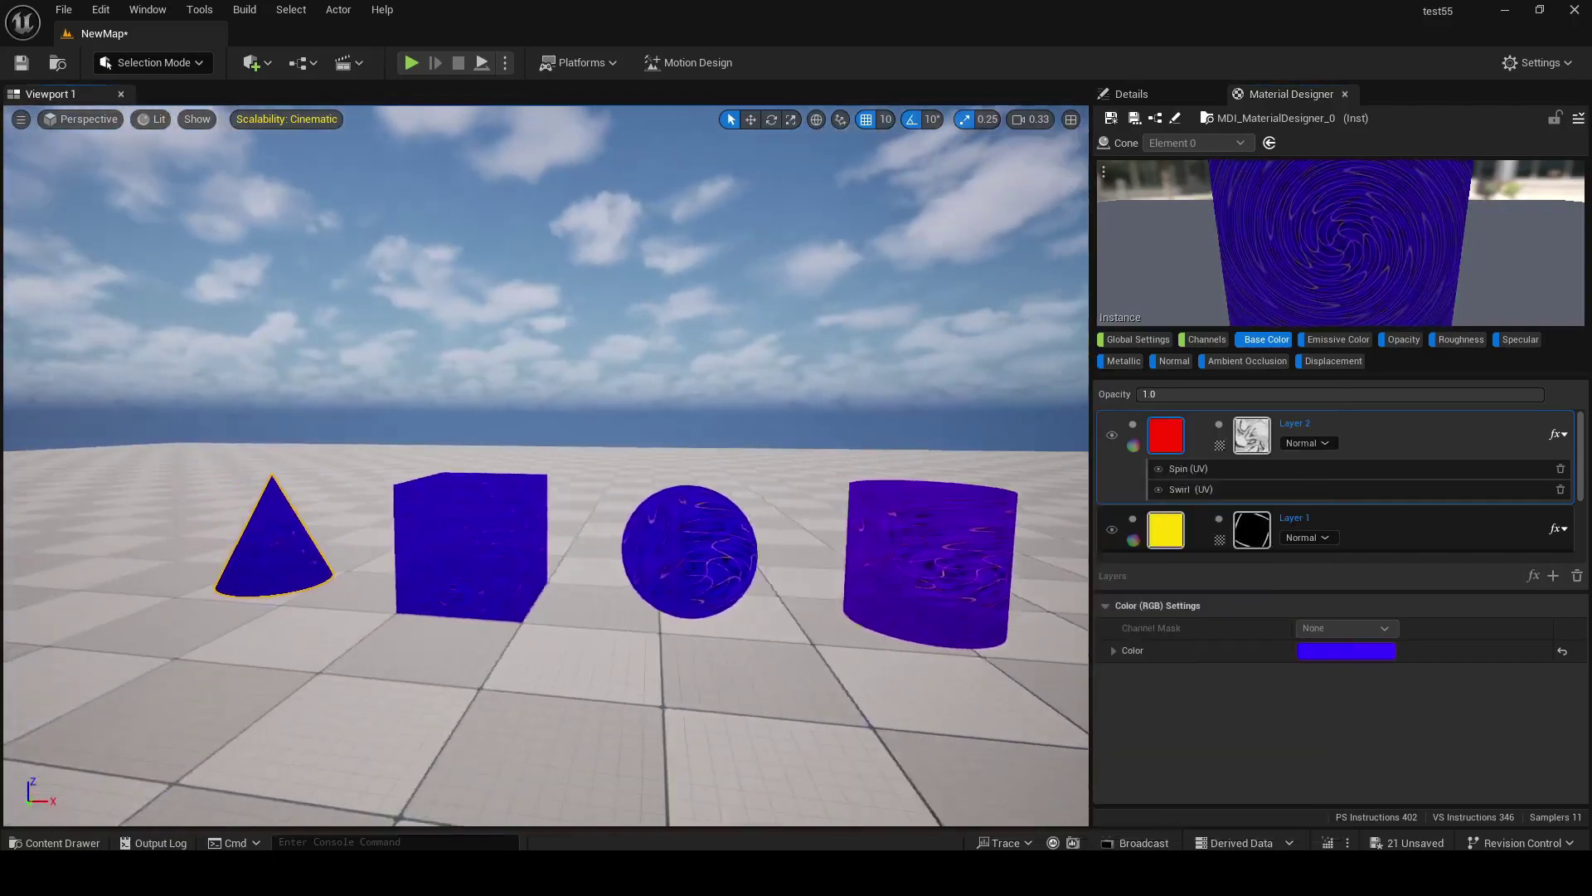
# Step: Change that Layer 2 colour from blue to green, then select the cylinder
pyautogui.moveTo(524, 566); pyautogui.dragTo(524, 566, button='right')
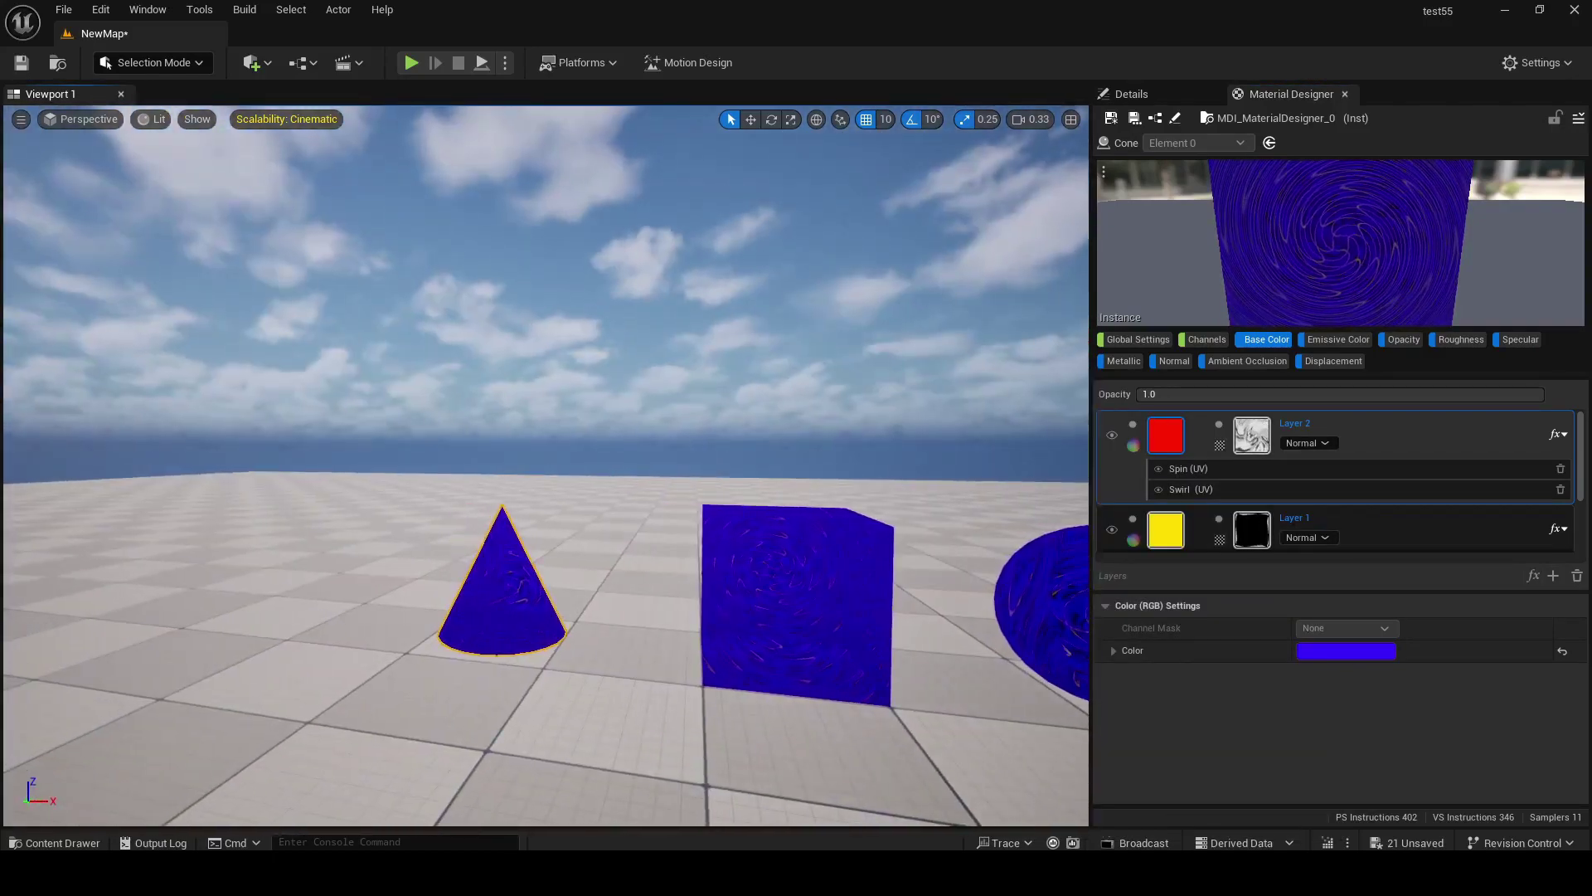
pyautogui.click(1137, 338)
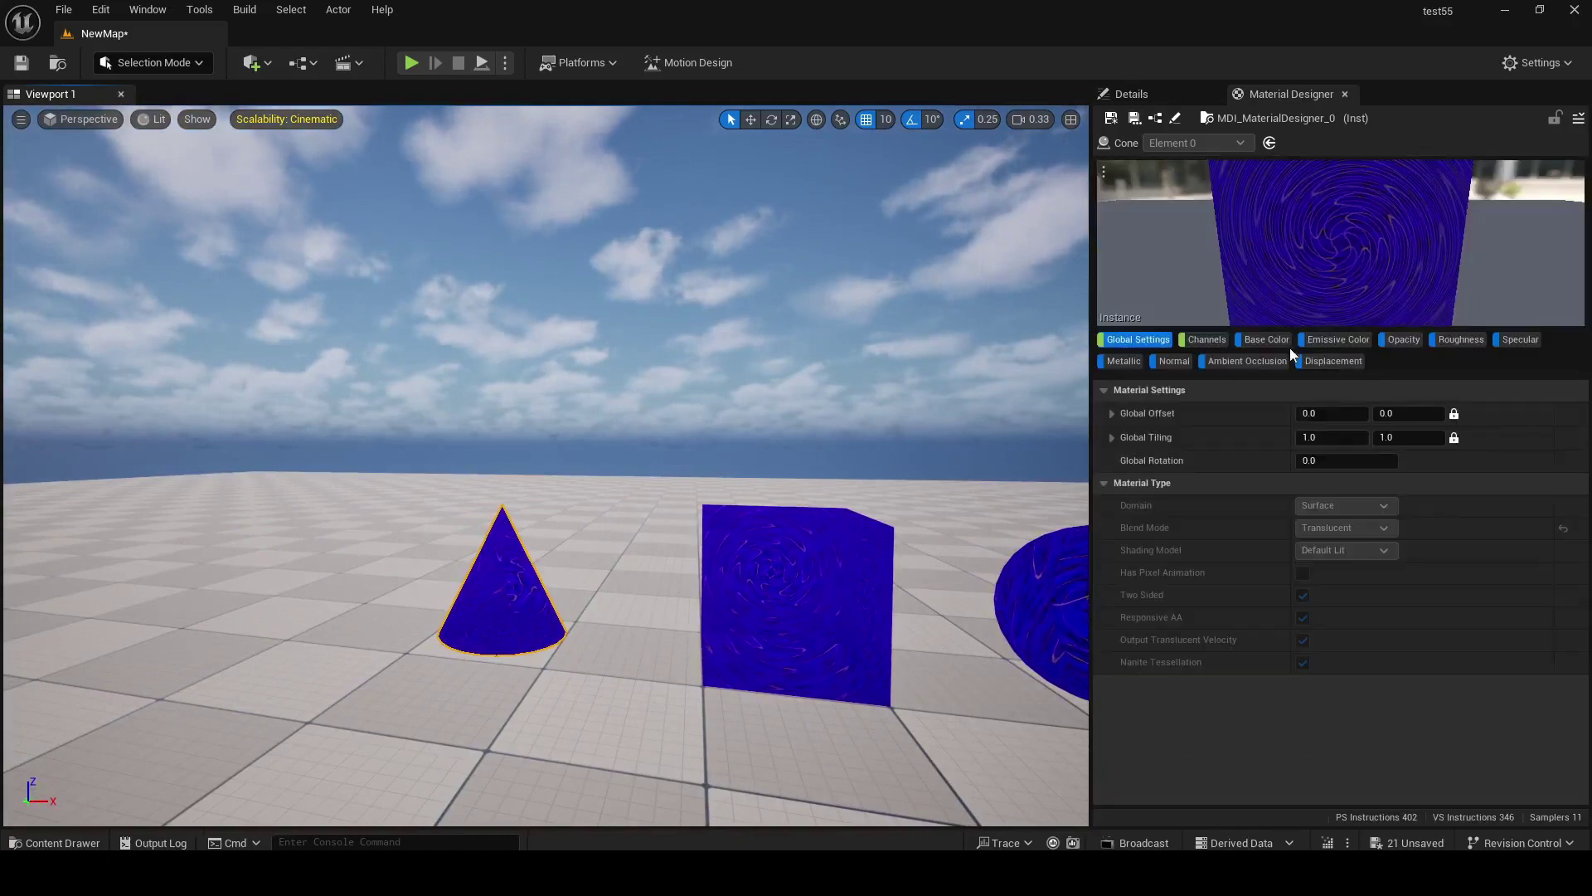
pyautogui.click(1270, 340)
pyautogui.click(1177, 464)
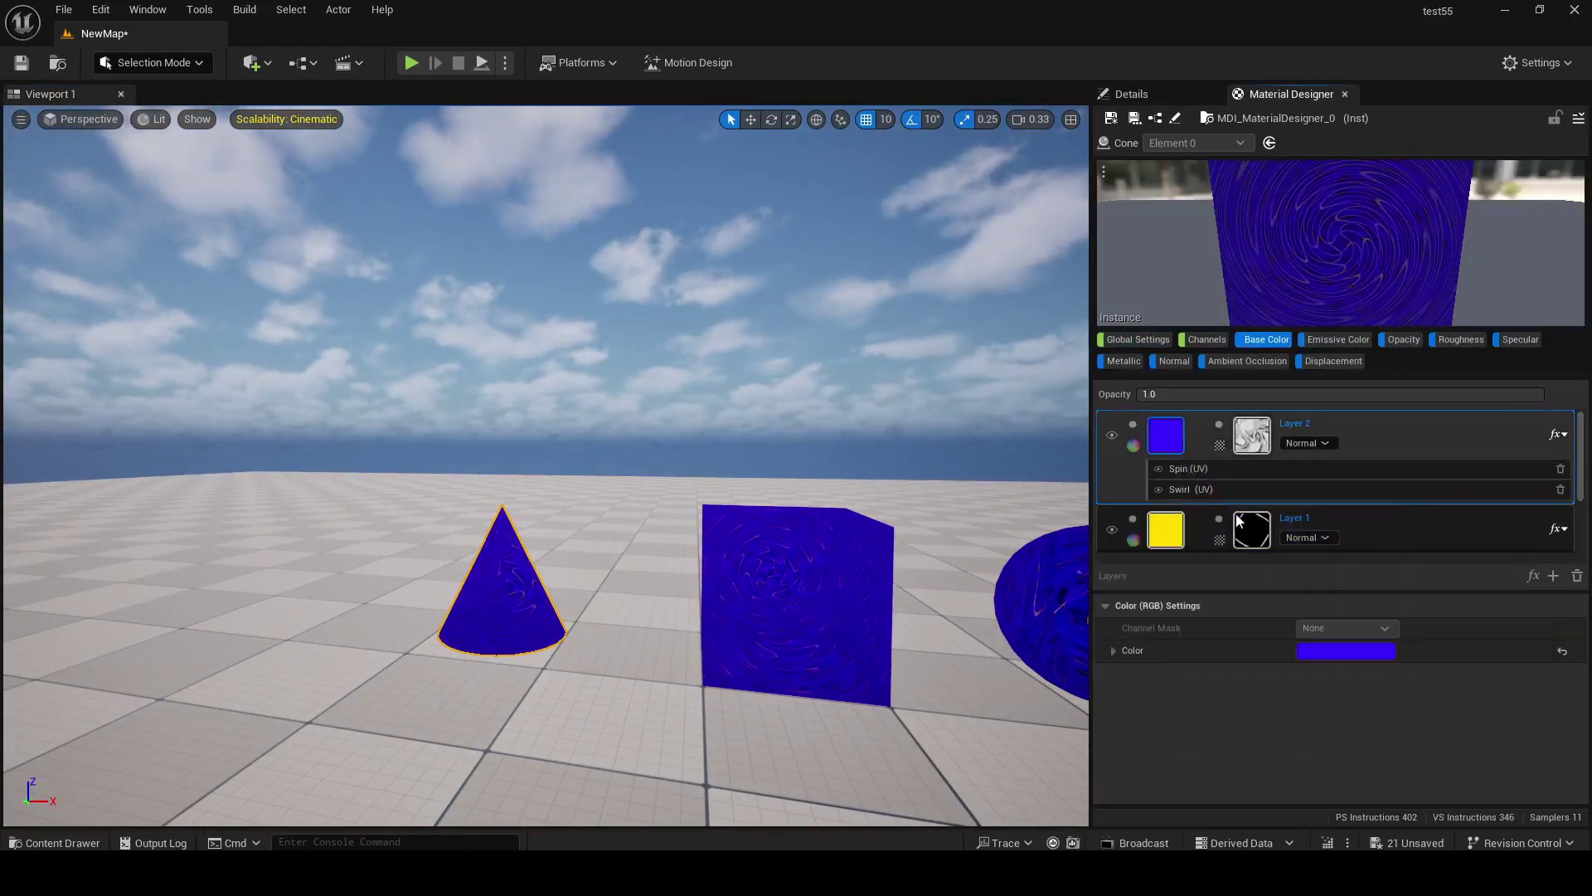
pyautogui.click(1325, 644)
pyautogui.moveTo(1110, 572); pyautogui.dragTo(1013, 619)
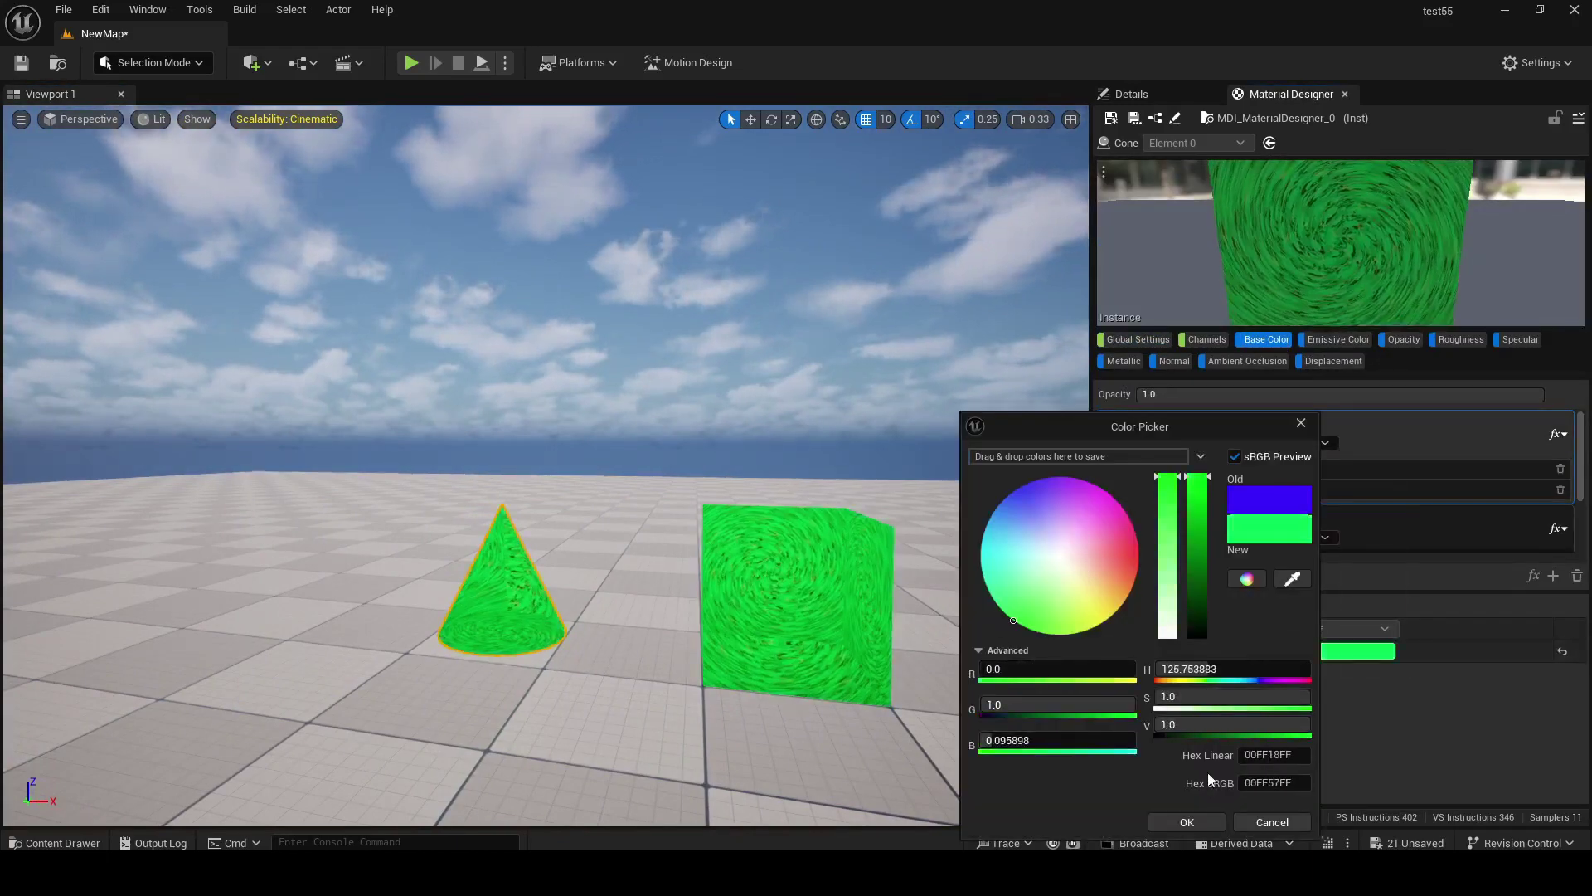
pyautogui.click(1187, 821)
pyautogui.moveTo(685, 601); pyautogui.dragTo(685, 599)
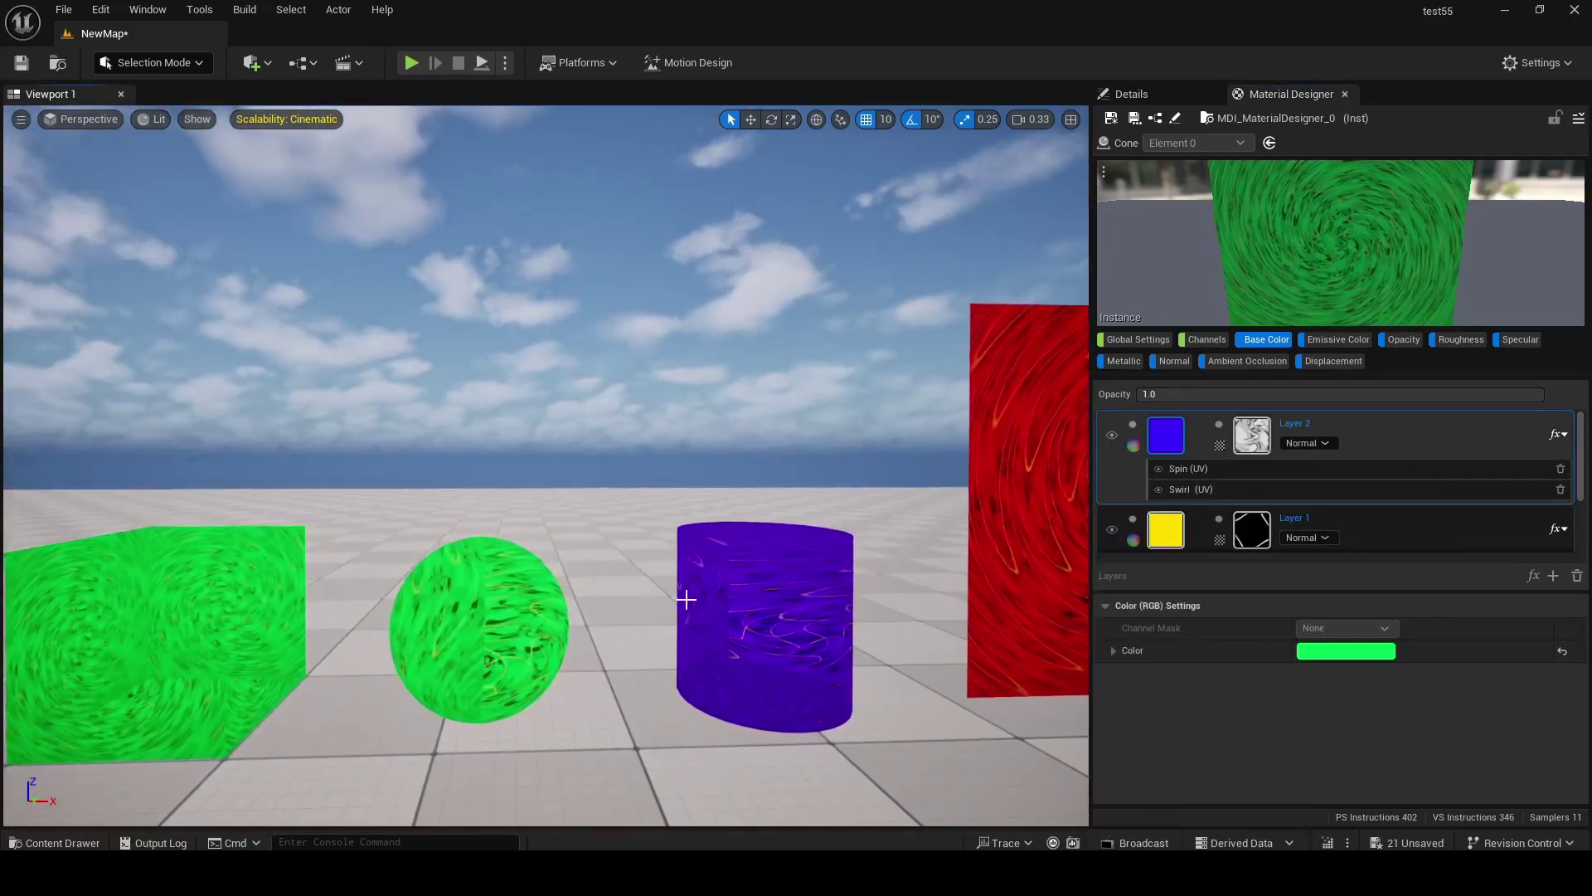
pyautogui.click(686, 599)
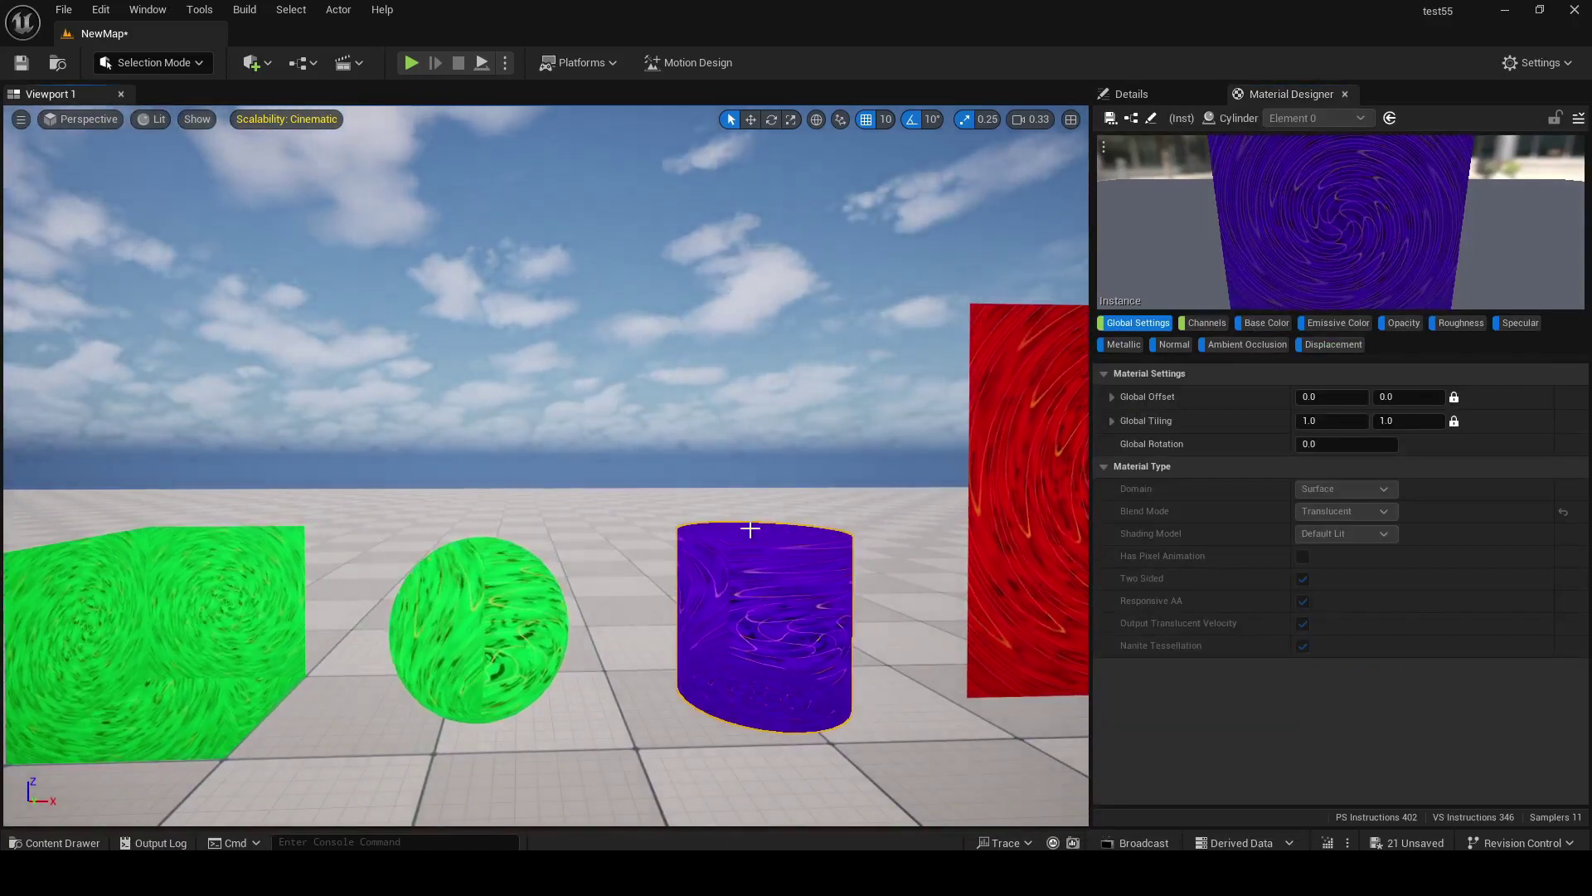
# Step: Inspect the green material instance asset in Content, then reselect the cylinder
pyautogui.moveTo(751, 529); pyautogui.dragTo(804, 468, button='right')
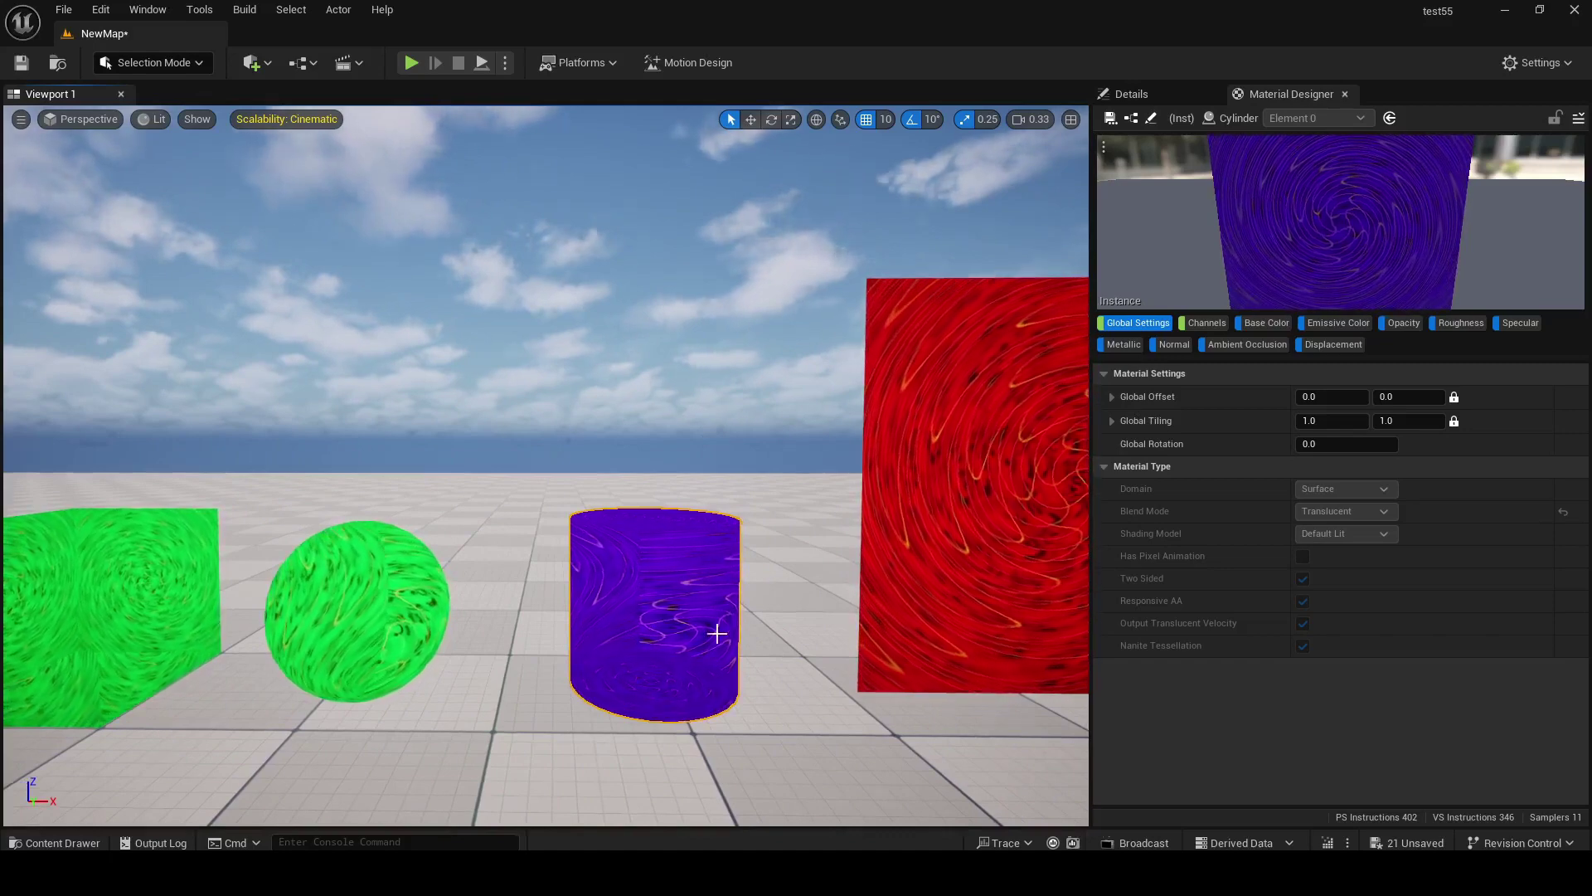
pyautogui.click(53, 842)
pyautogui.click(691, 740)
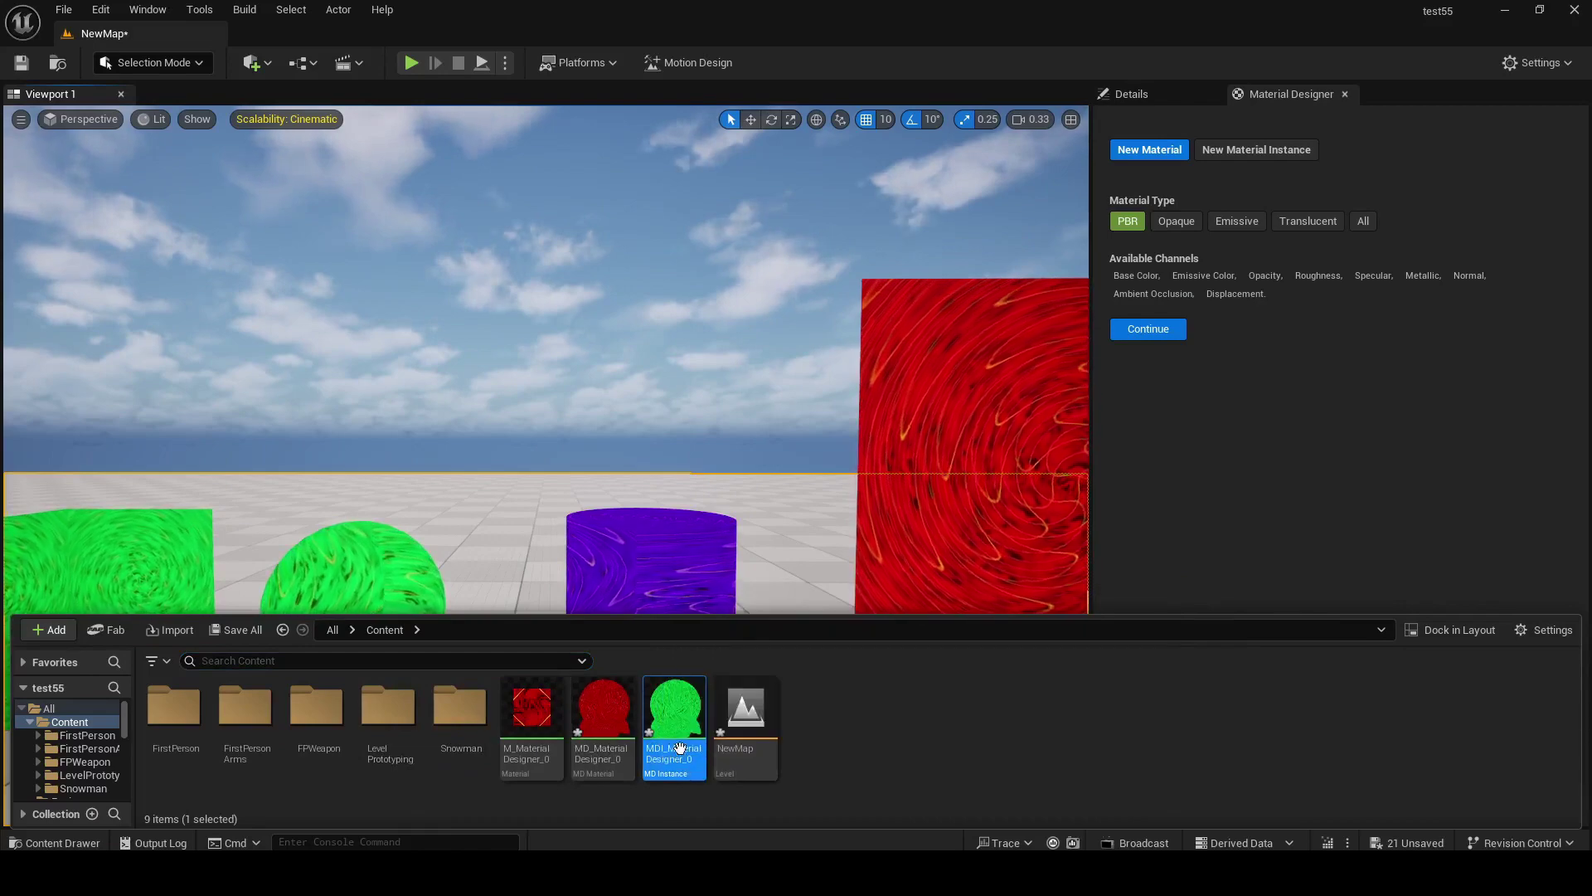
pyautogui.click(673, 514)
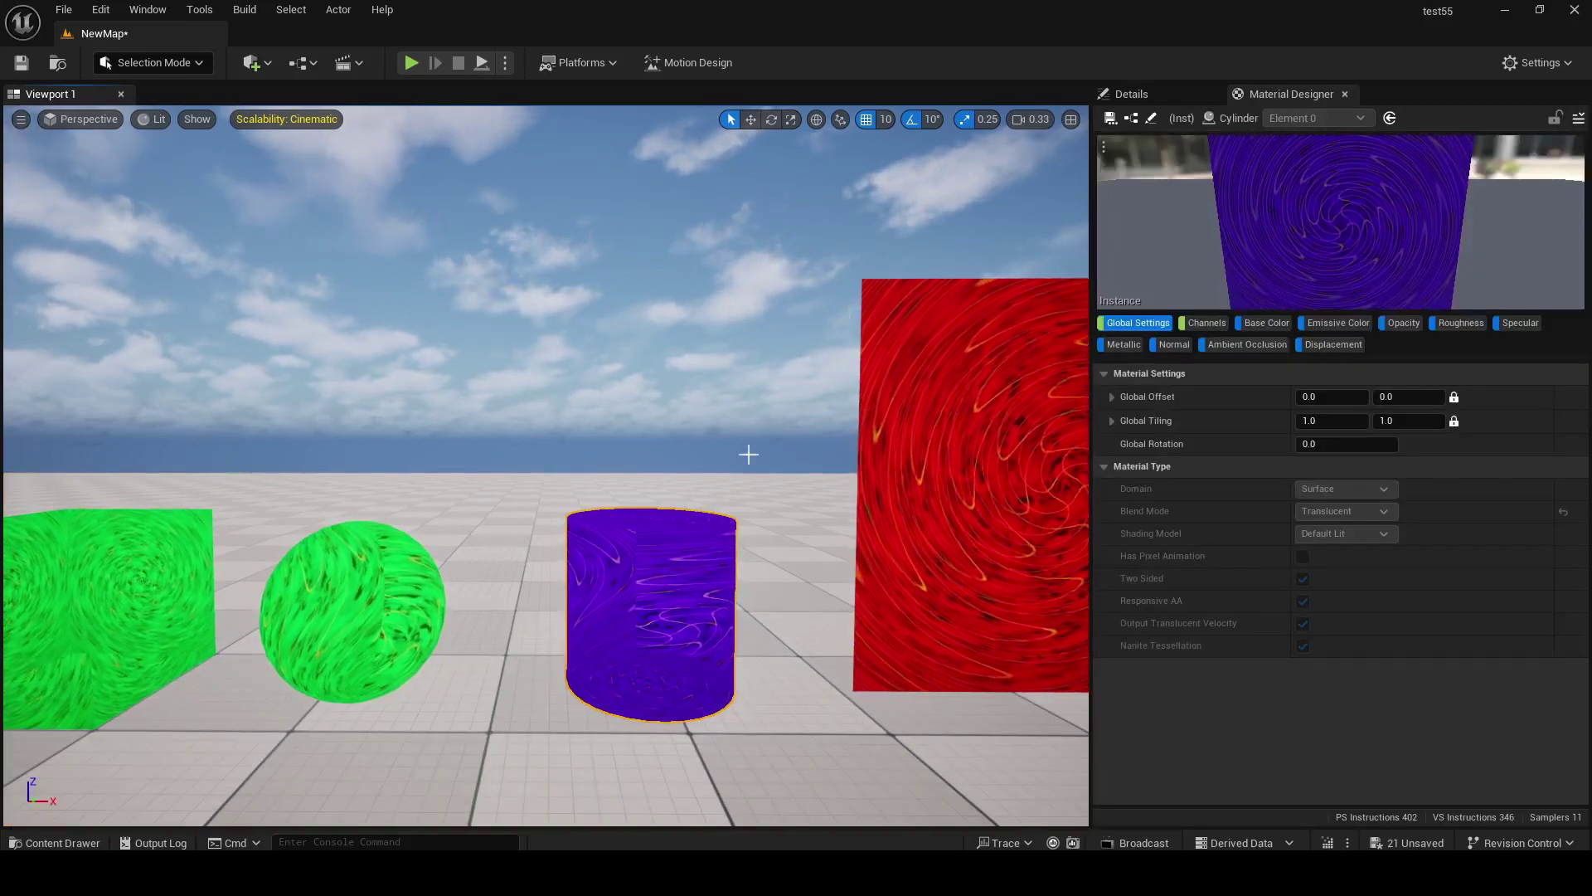
pyautogui.moveTo(693, 551); pyautogui.dragTo(714, 534)
pyautogui.moveTo(823, 463); pyautogui.dragTo(725, 445)
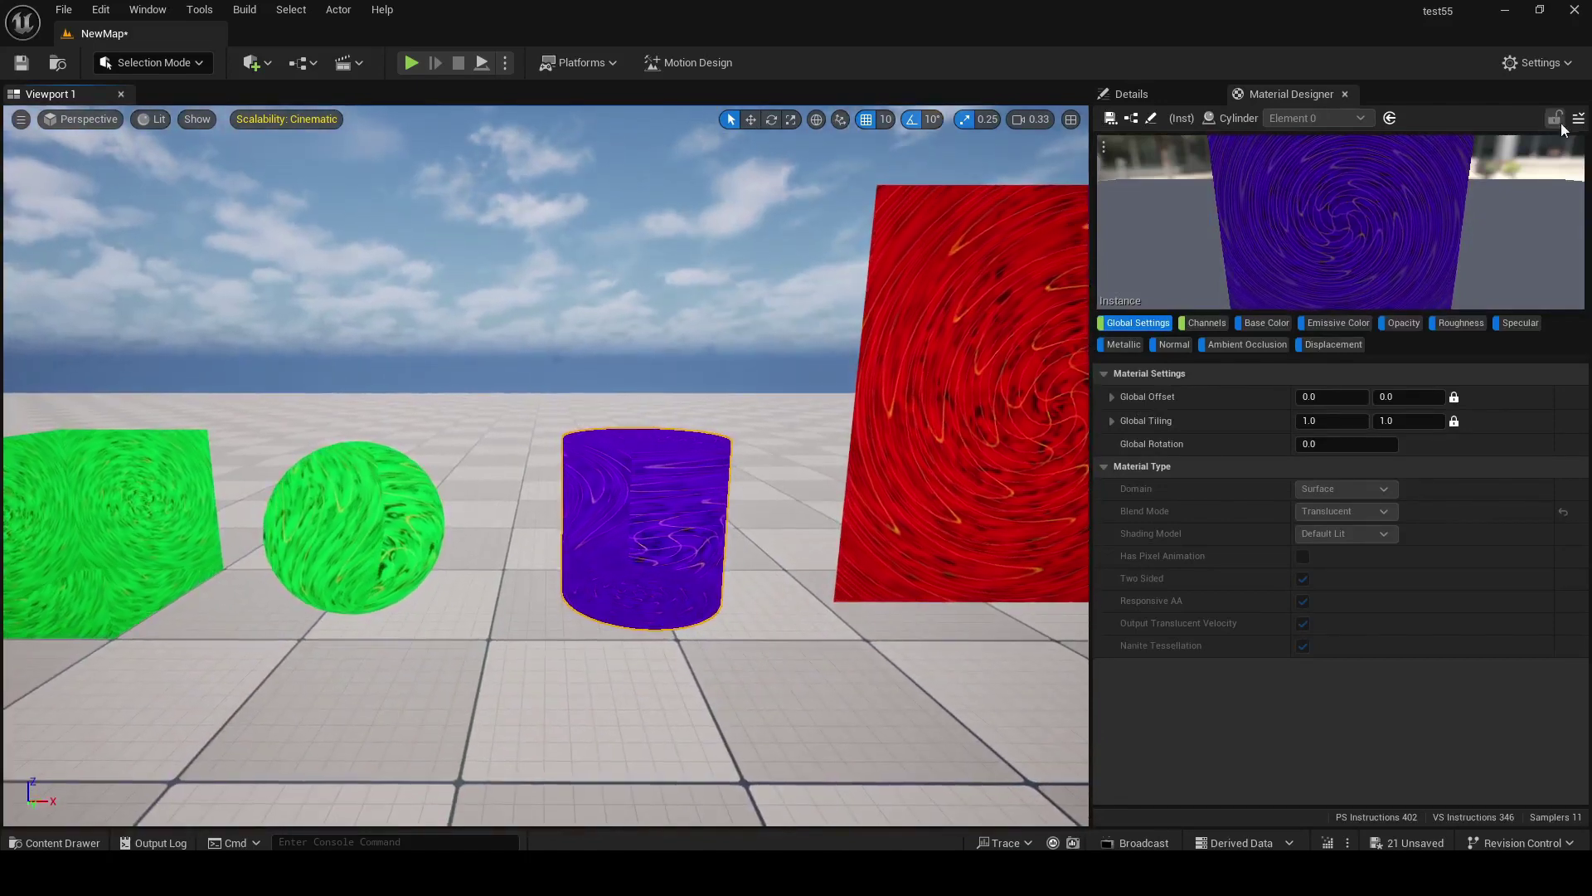
# Step: Try exporting the cylinder's material, cancel over the existing asset, and reopen the export options
pyautogui.click(1578, 120)
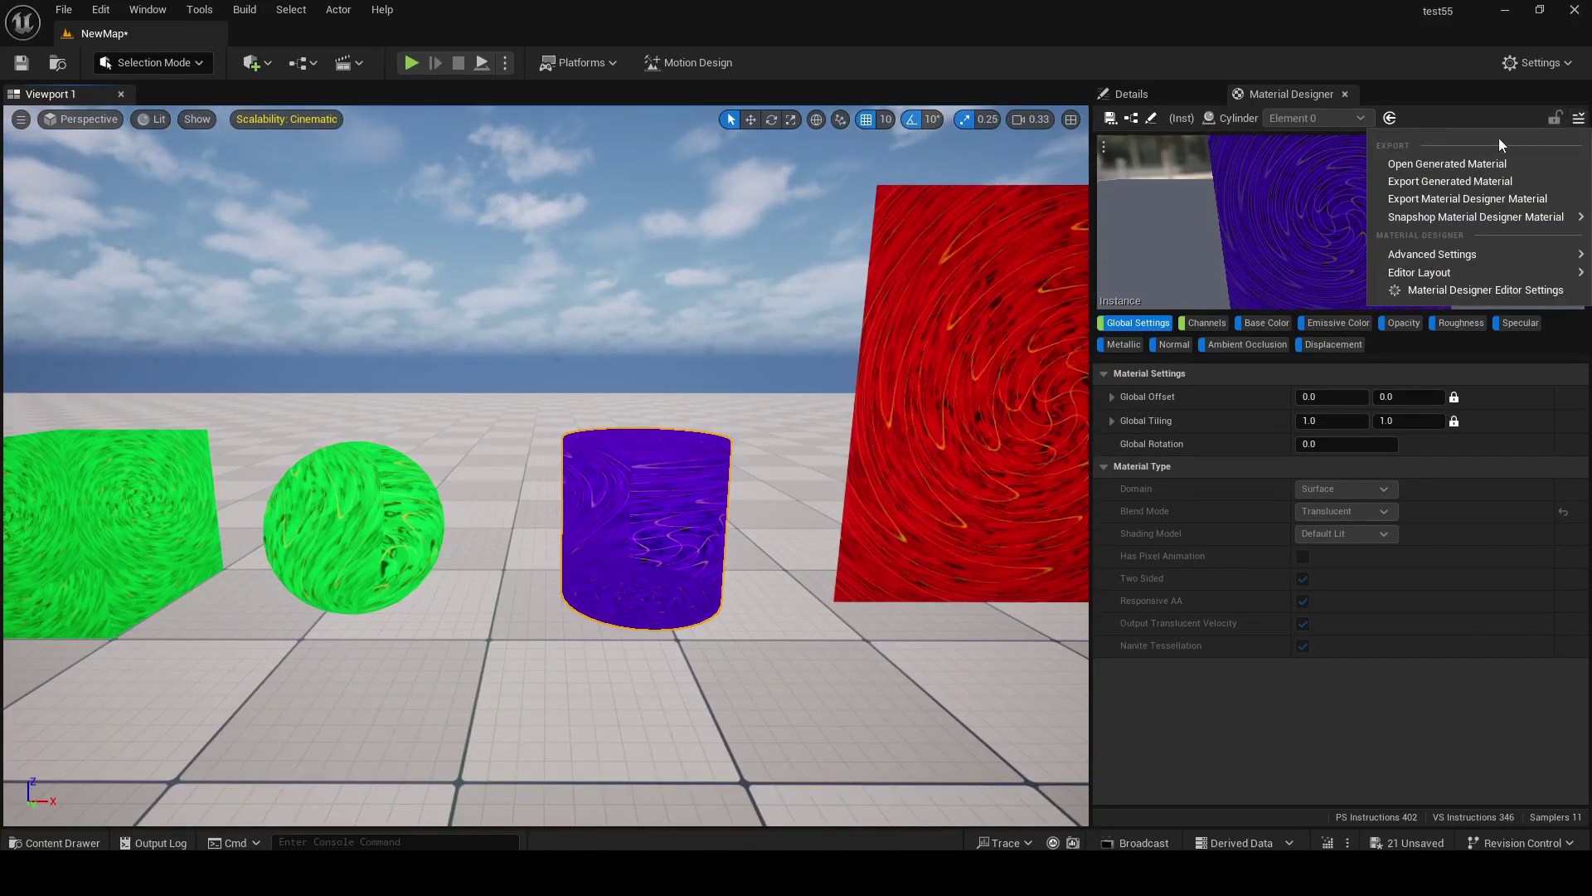
pyautogui.click(1482, 202)
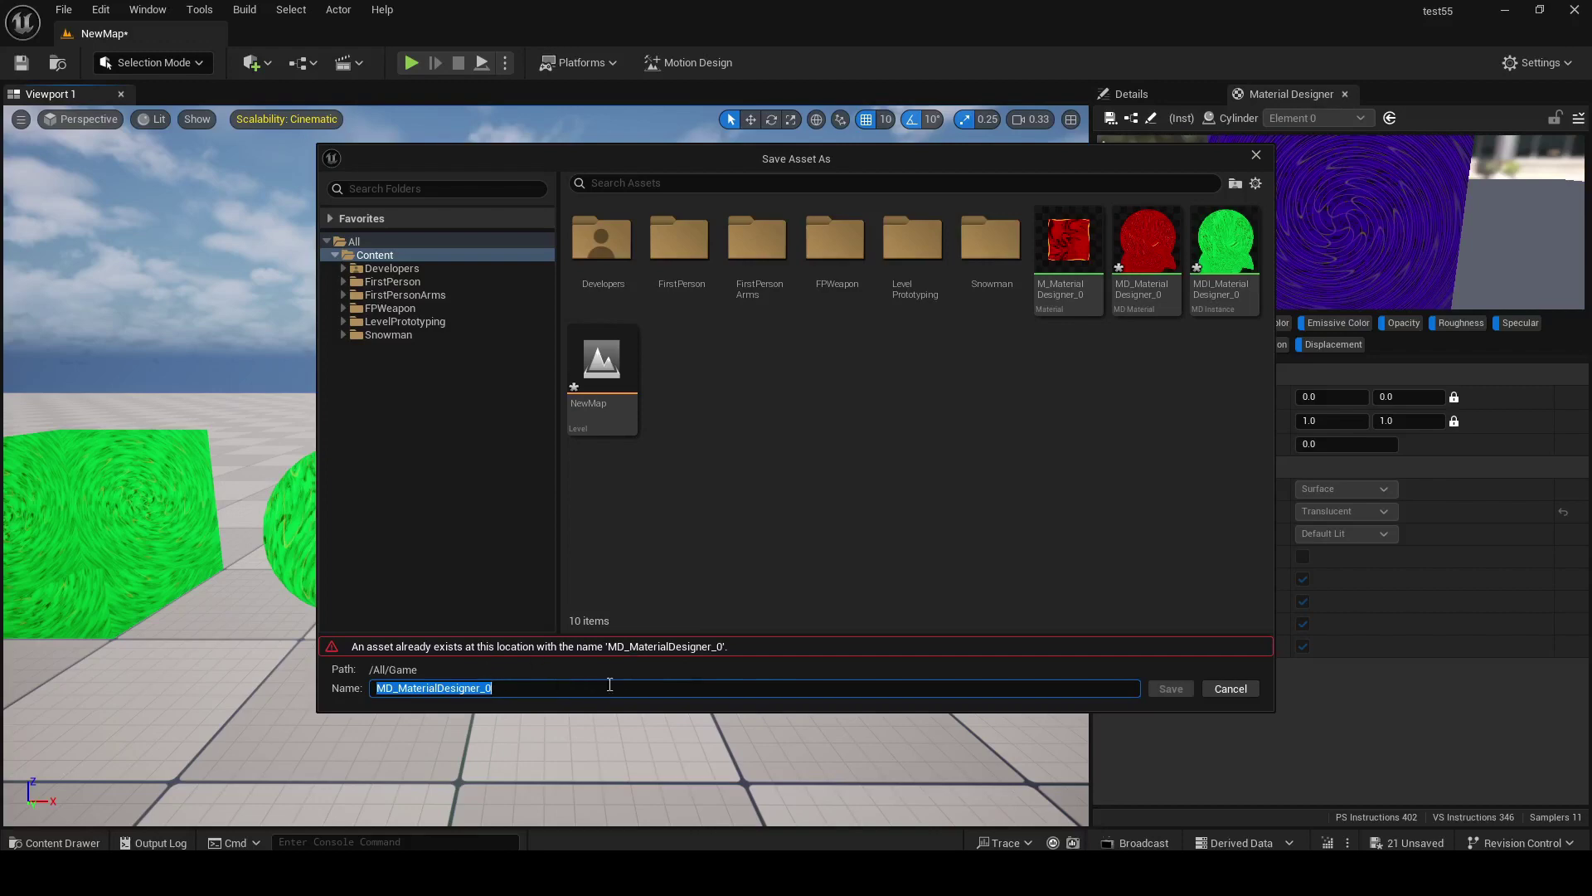
pyautogui.click(1231, 688)
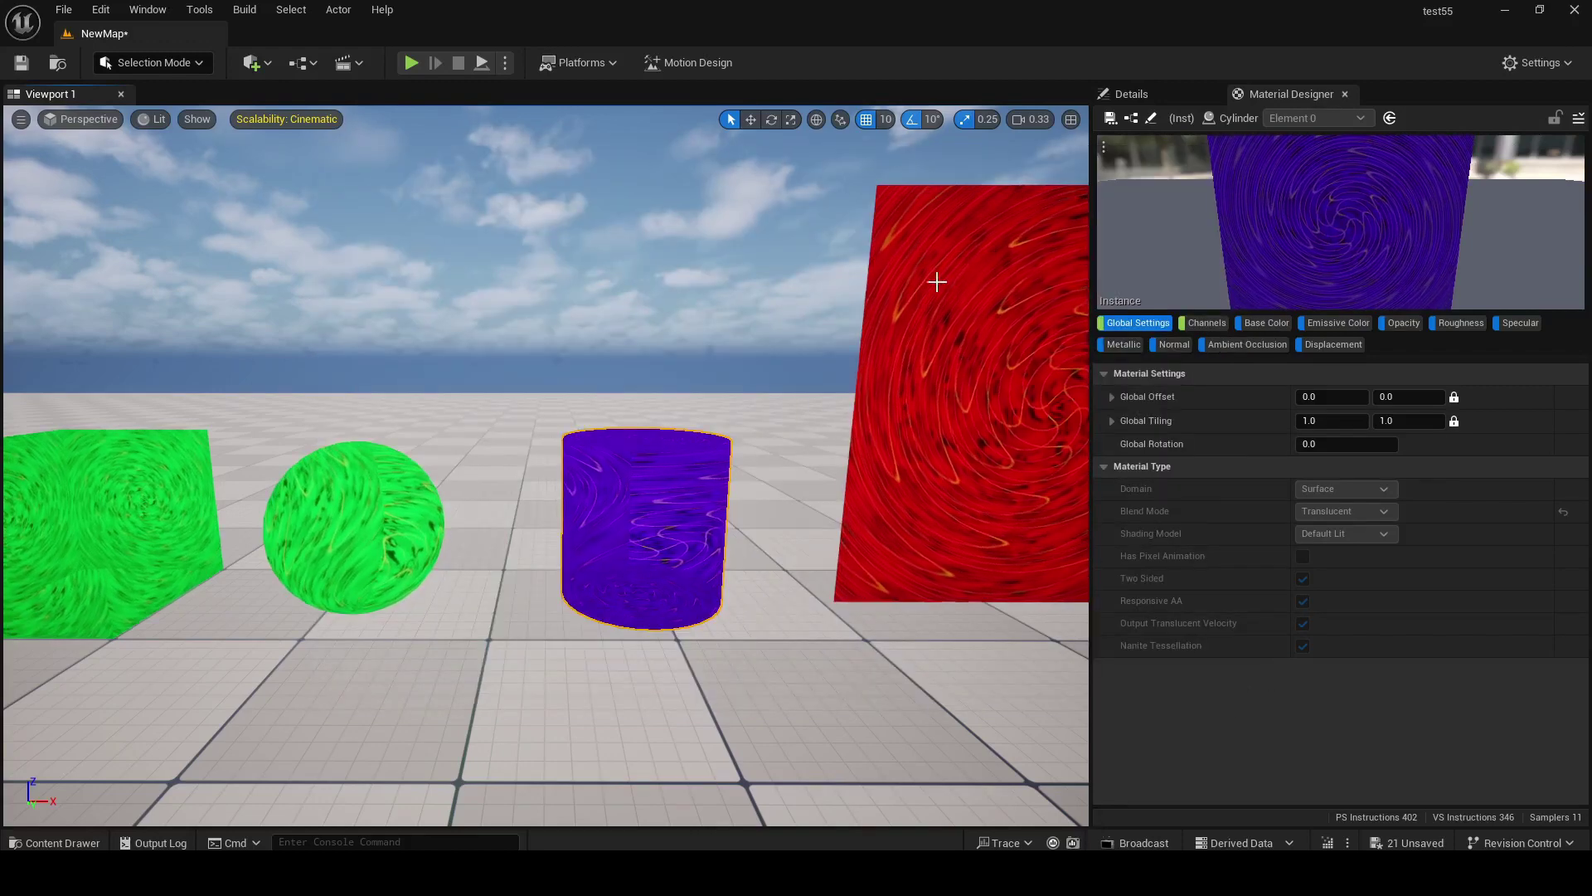
pyautogui.click(1579, 118)
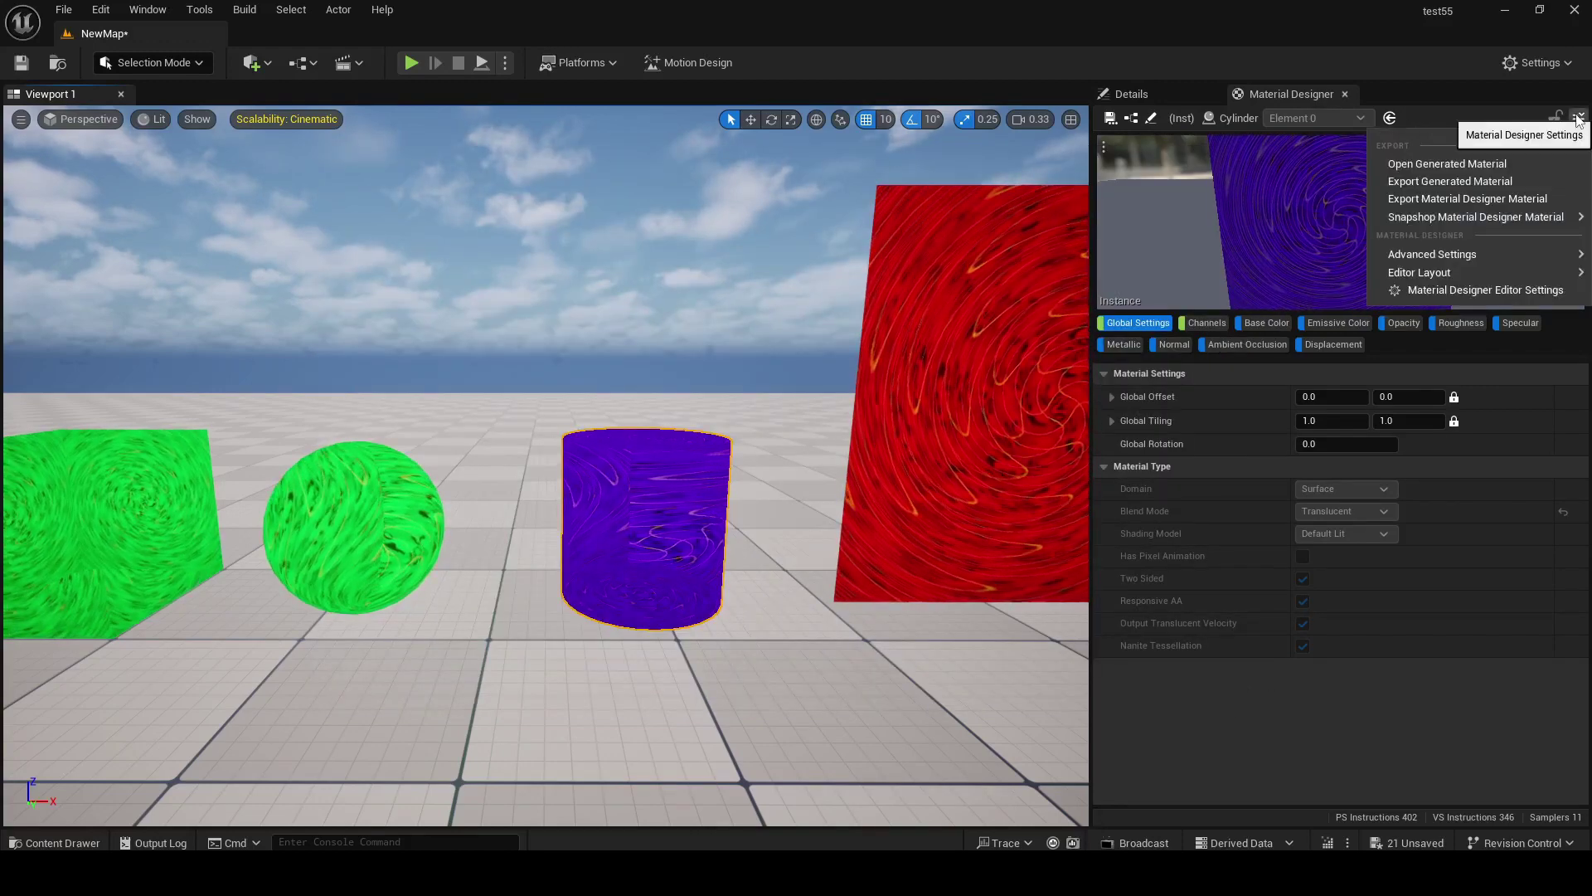
# Step: Export the generated material as M_MaterialDesigner_1, then open and close it
pyautogui.click(1487, 183)
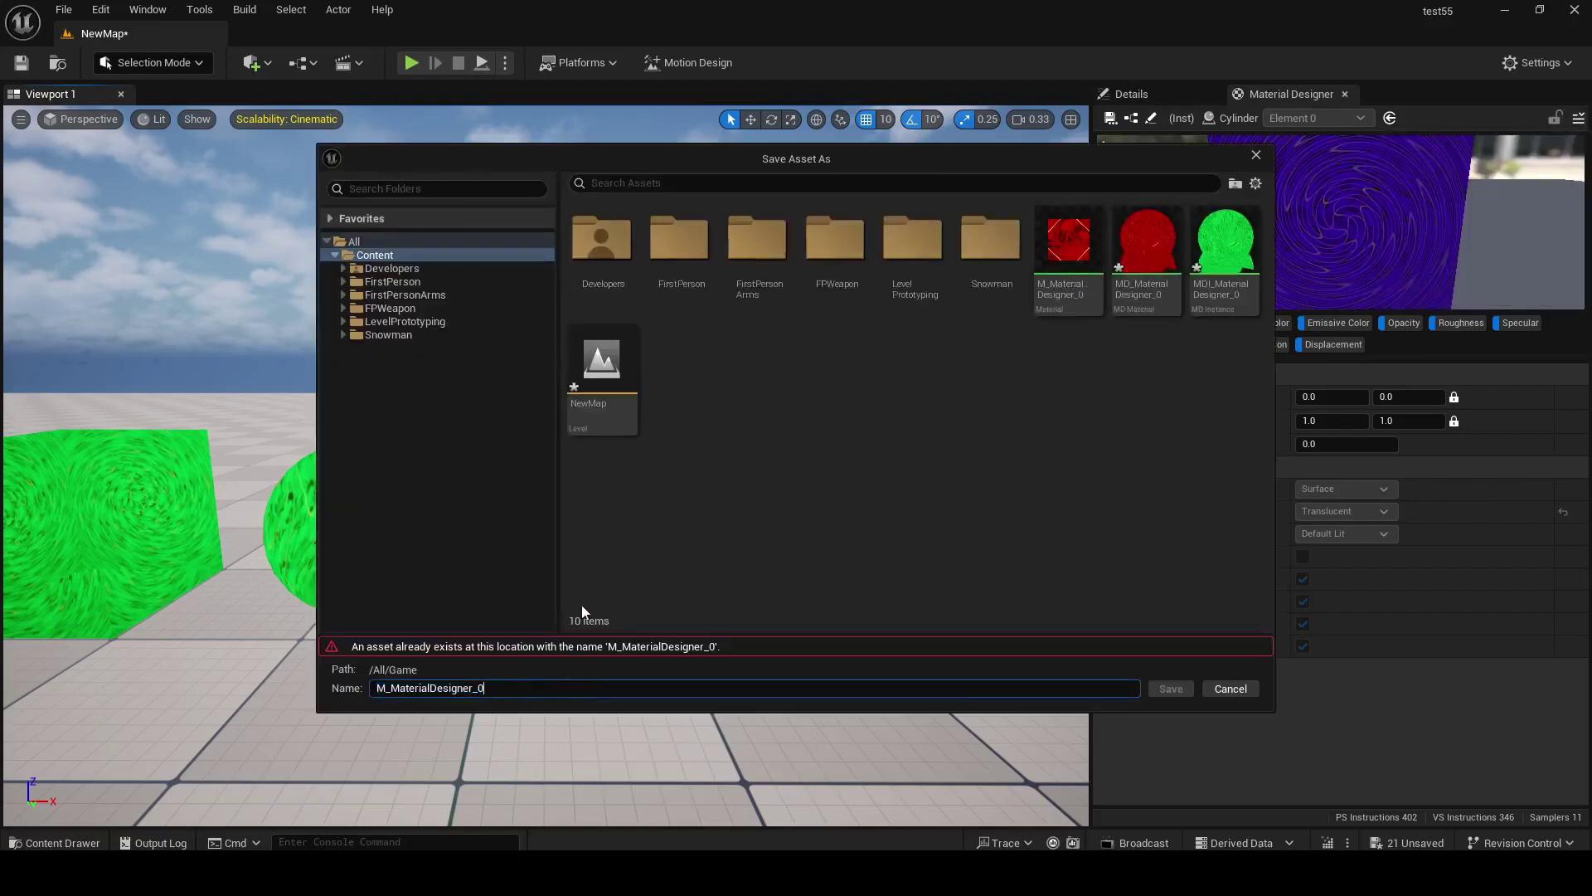
pyautogui.press('BackSpace')
pyautogui.write('1')
pyautogui.press('Return')
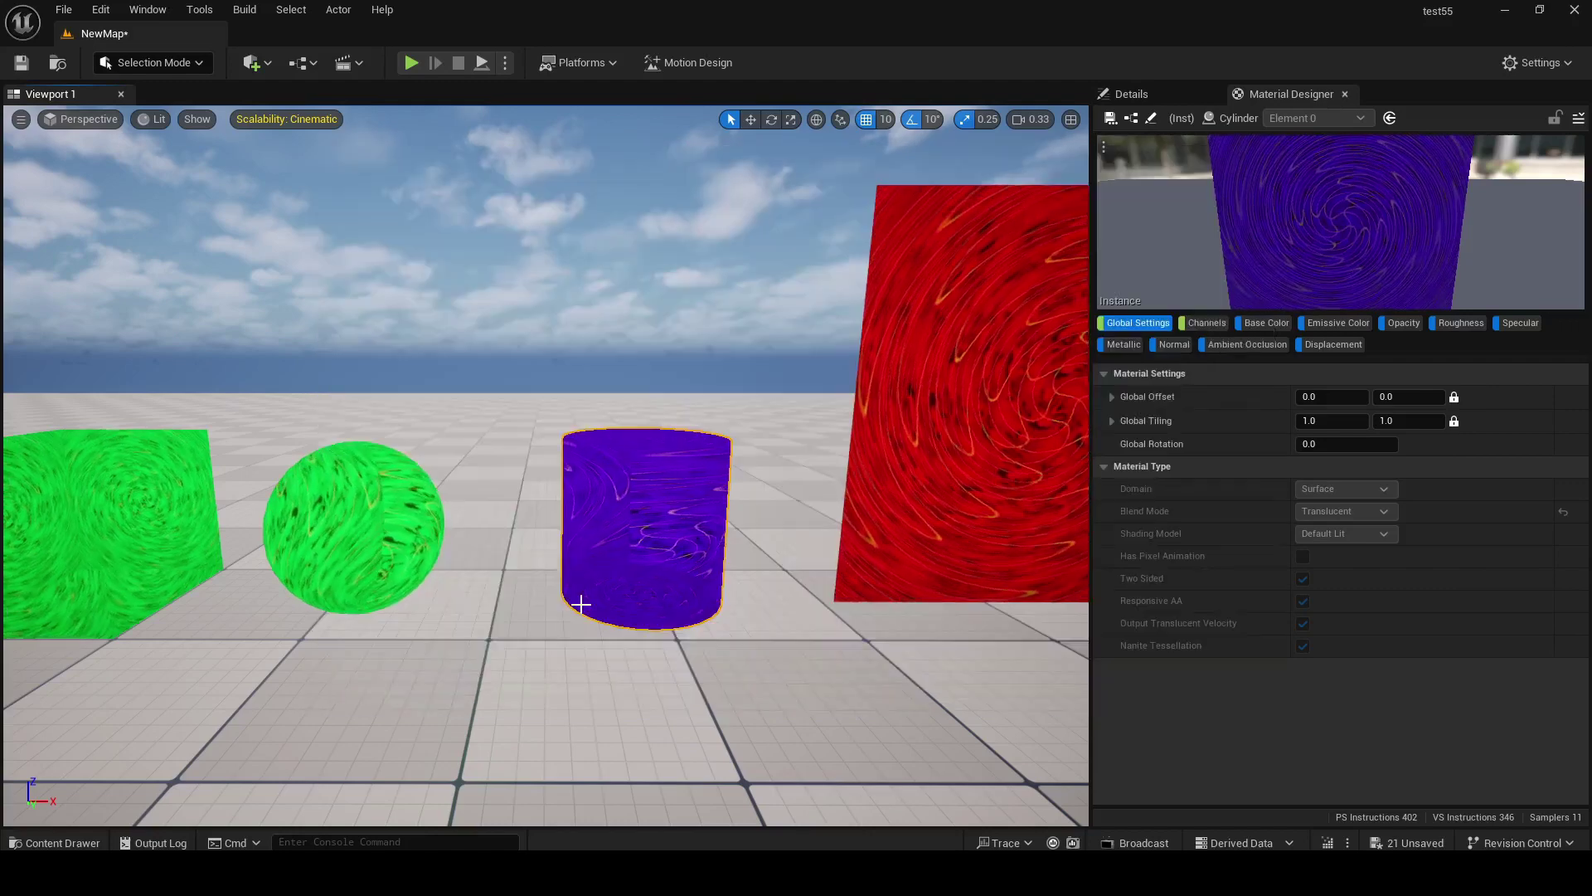
pyautogui.doubleClick(598, 747)
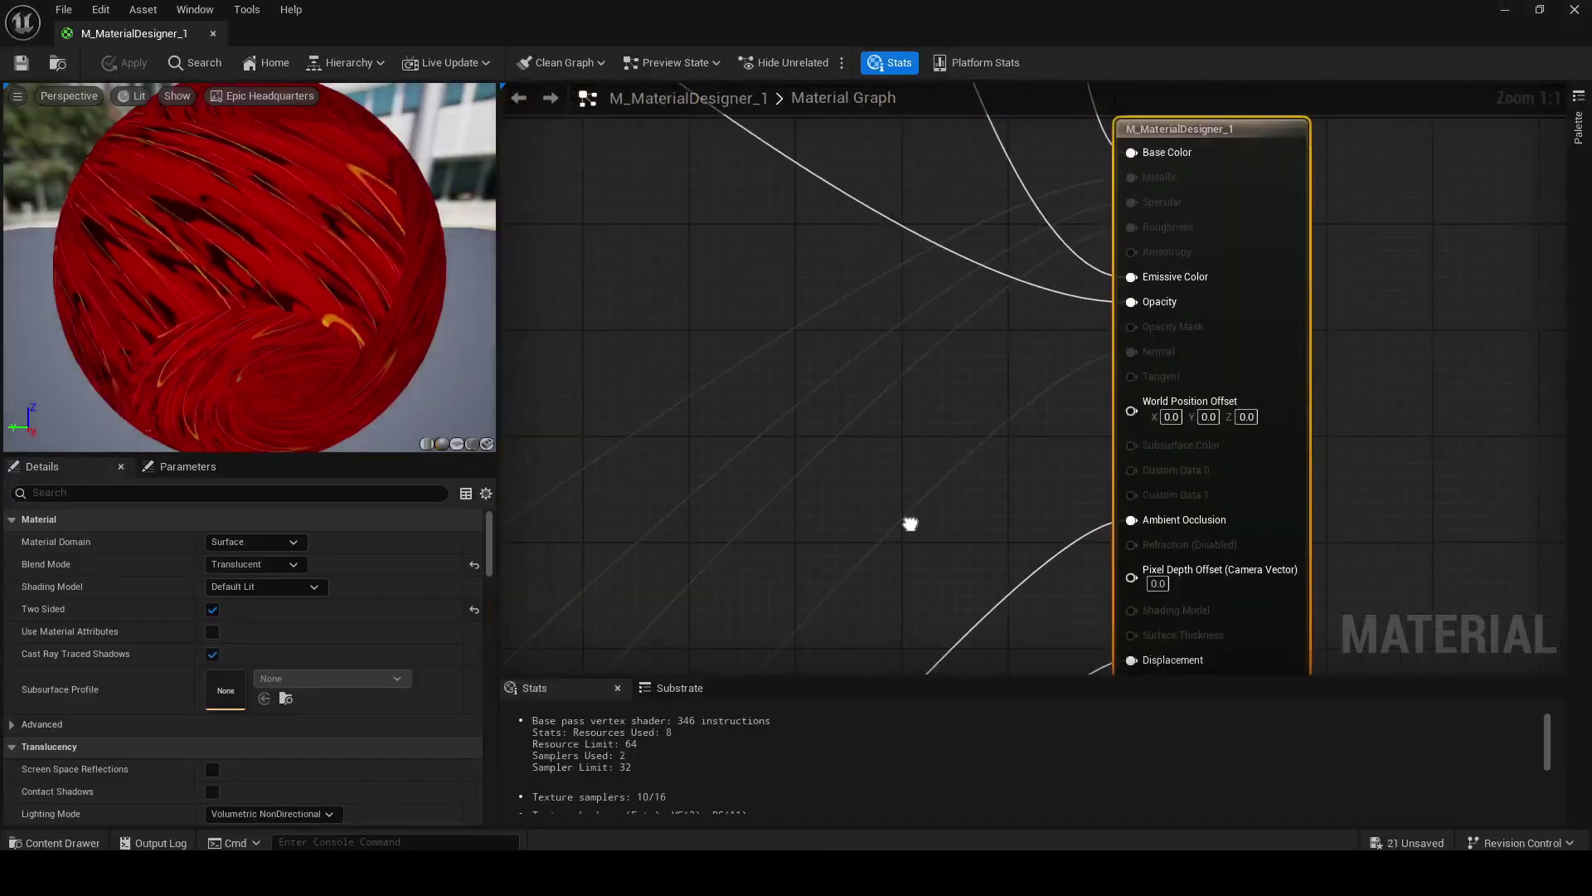
pyautogui.click(212, 34)
# Step: Select the red plane and start exporting its Material Designer material
pyautogui.hotkey('ctrl', 'space')
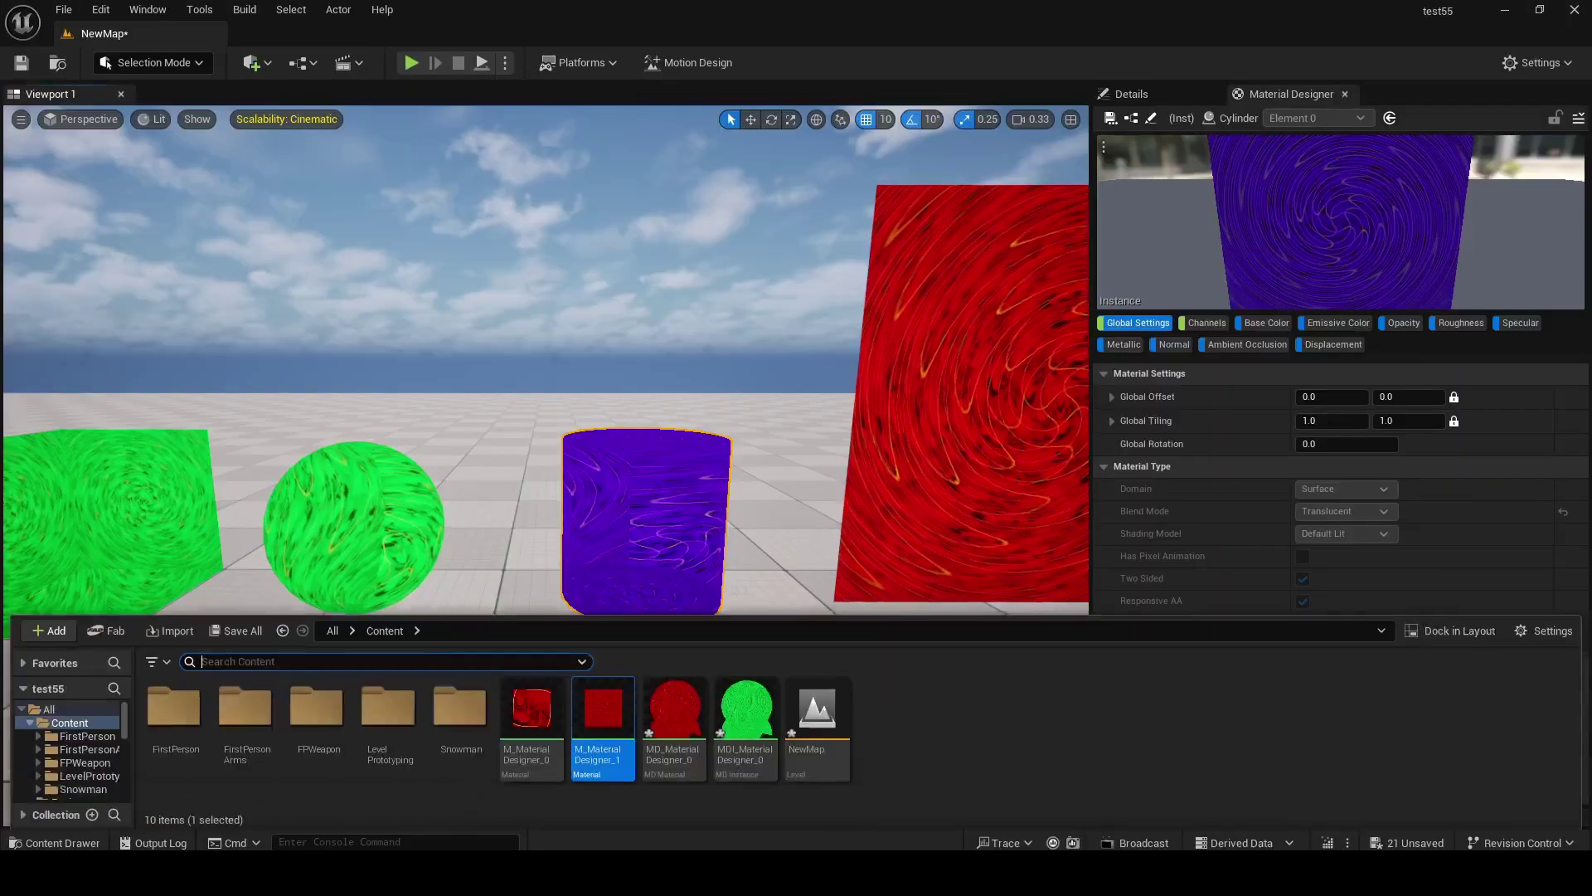
pyautogui.moveTo(771, 522); pyautogui.dragTo(746, 522, button='right')
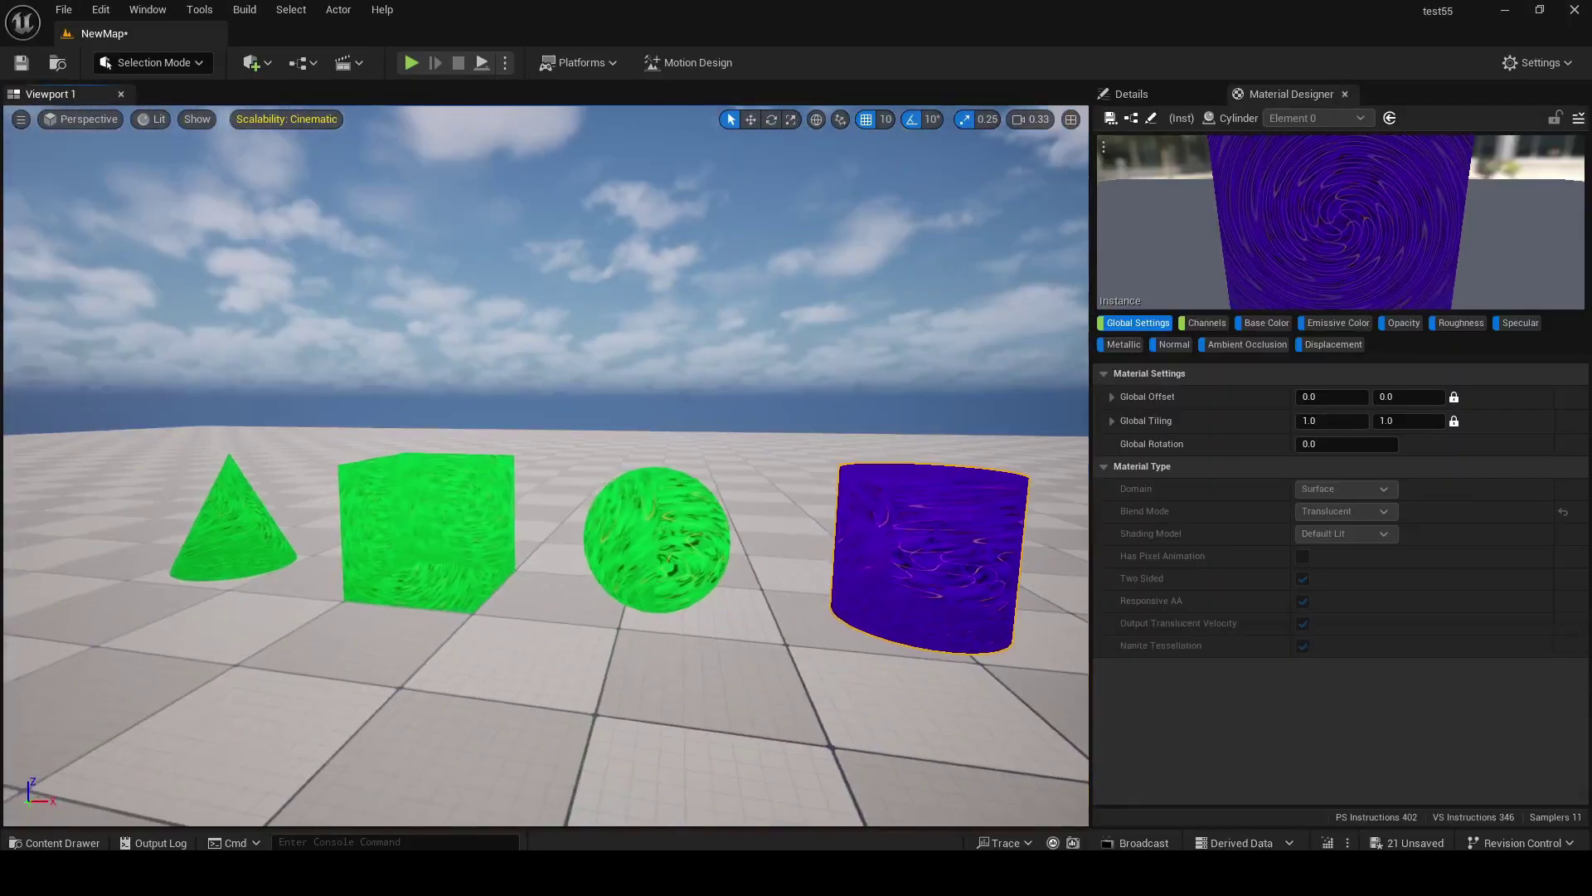
pyautogui.hotkey('ctrl', 'space')
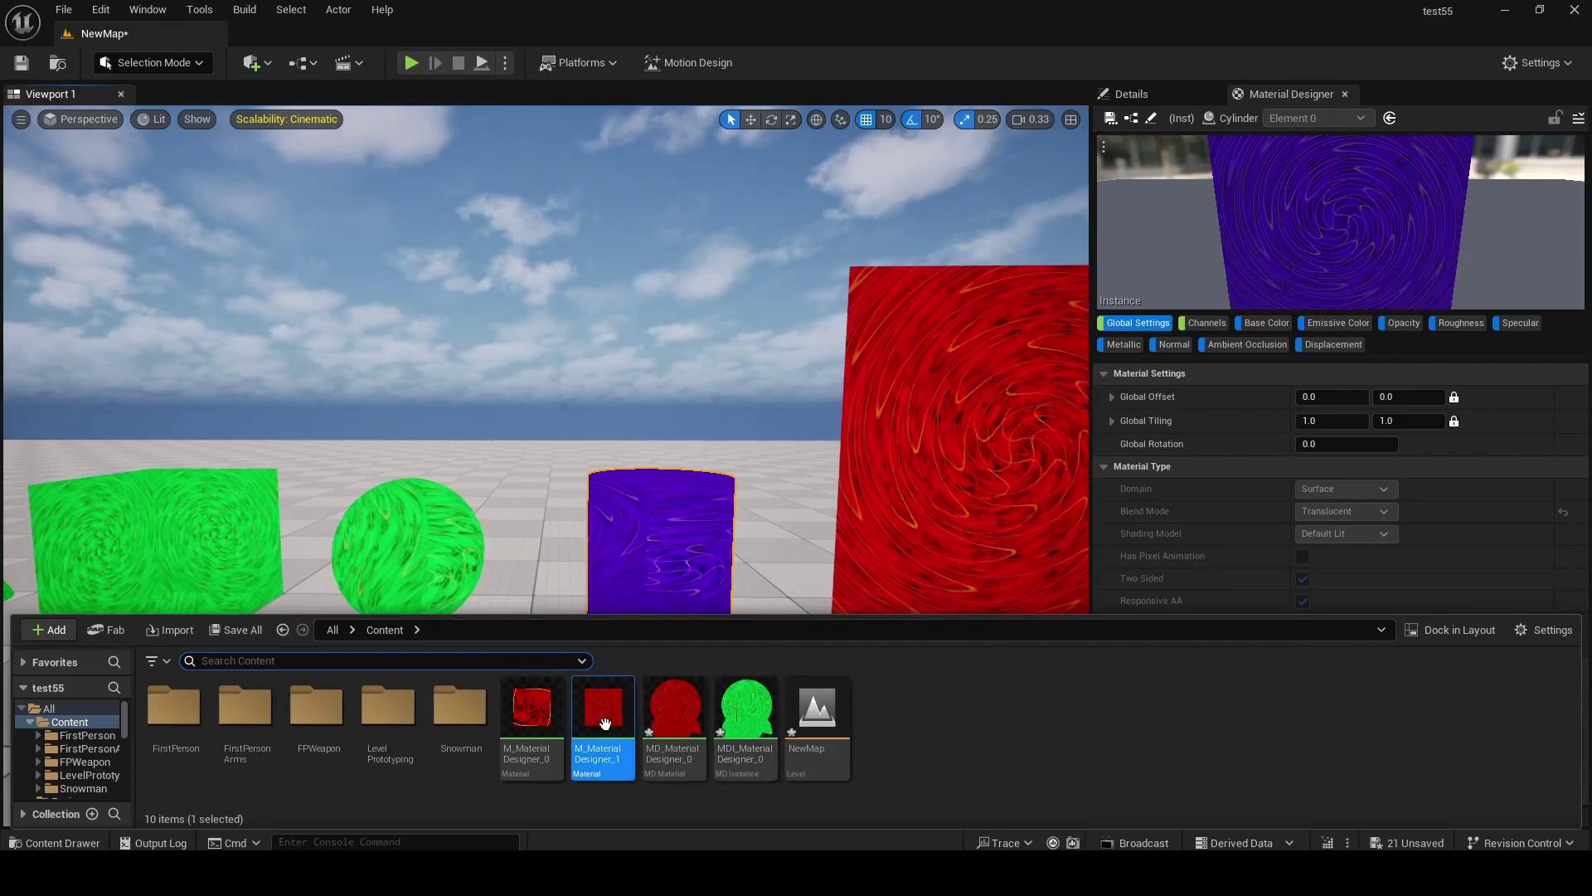
pyautogui.moveTo(696, 435); pyautogui.dragTo(671, 435, button='right')
pyautogui.moveTo(822, 473); pyautogui.dragTo(841, 475, button='right')
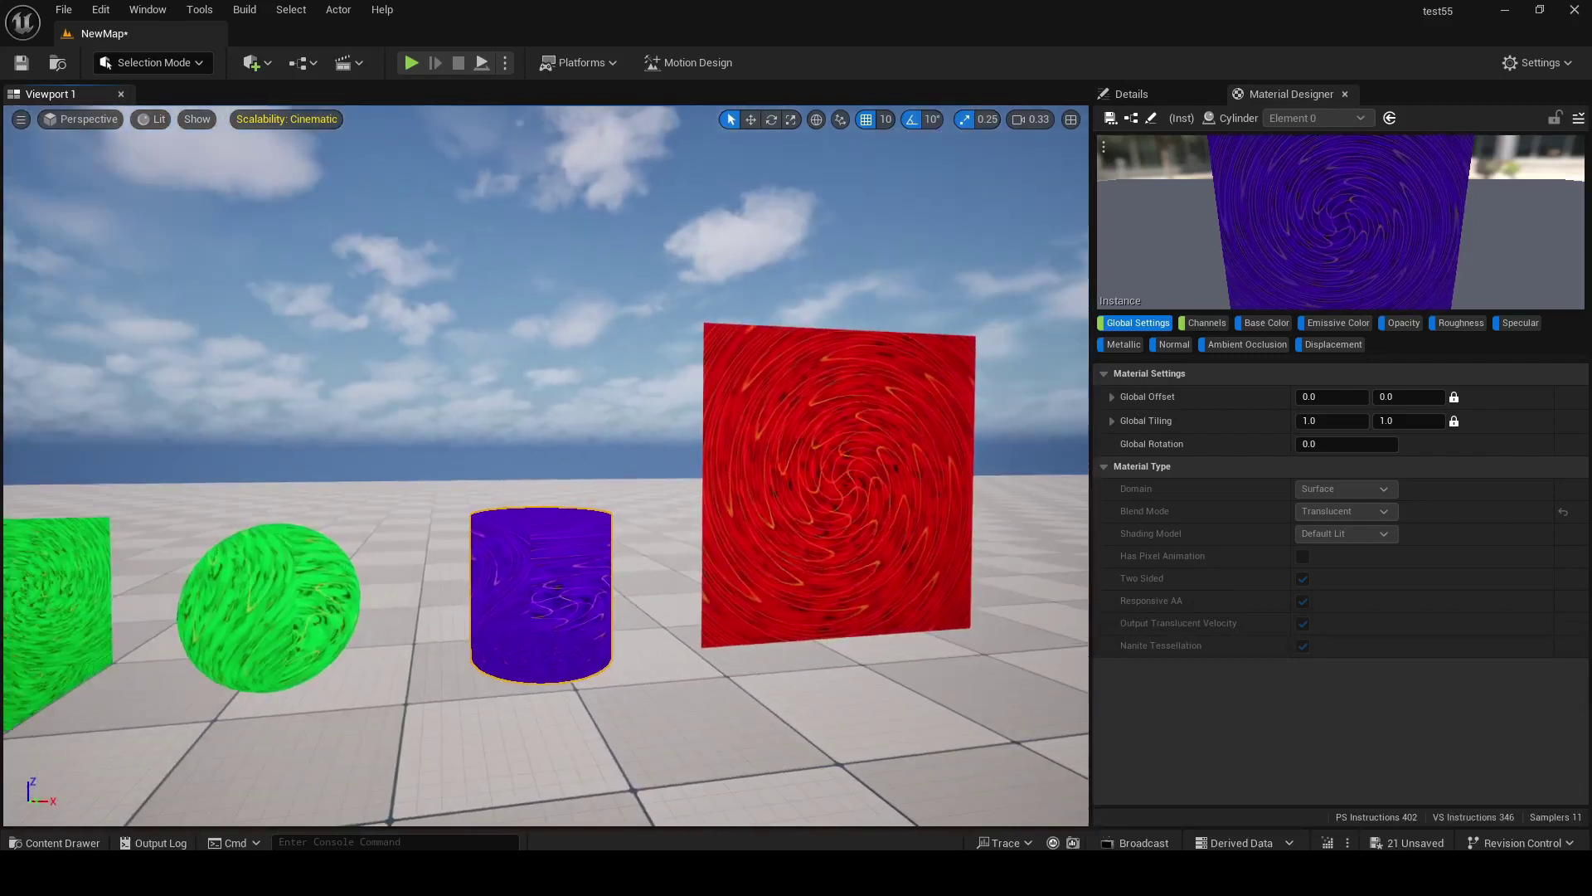
pyautogui.click(841, 477)
pyautogui.click(1579, 119)
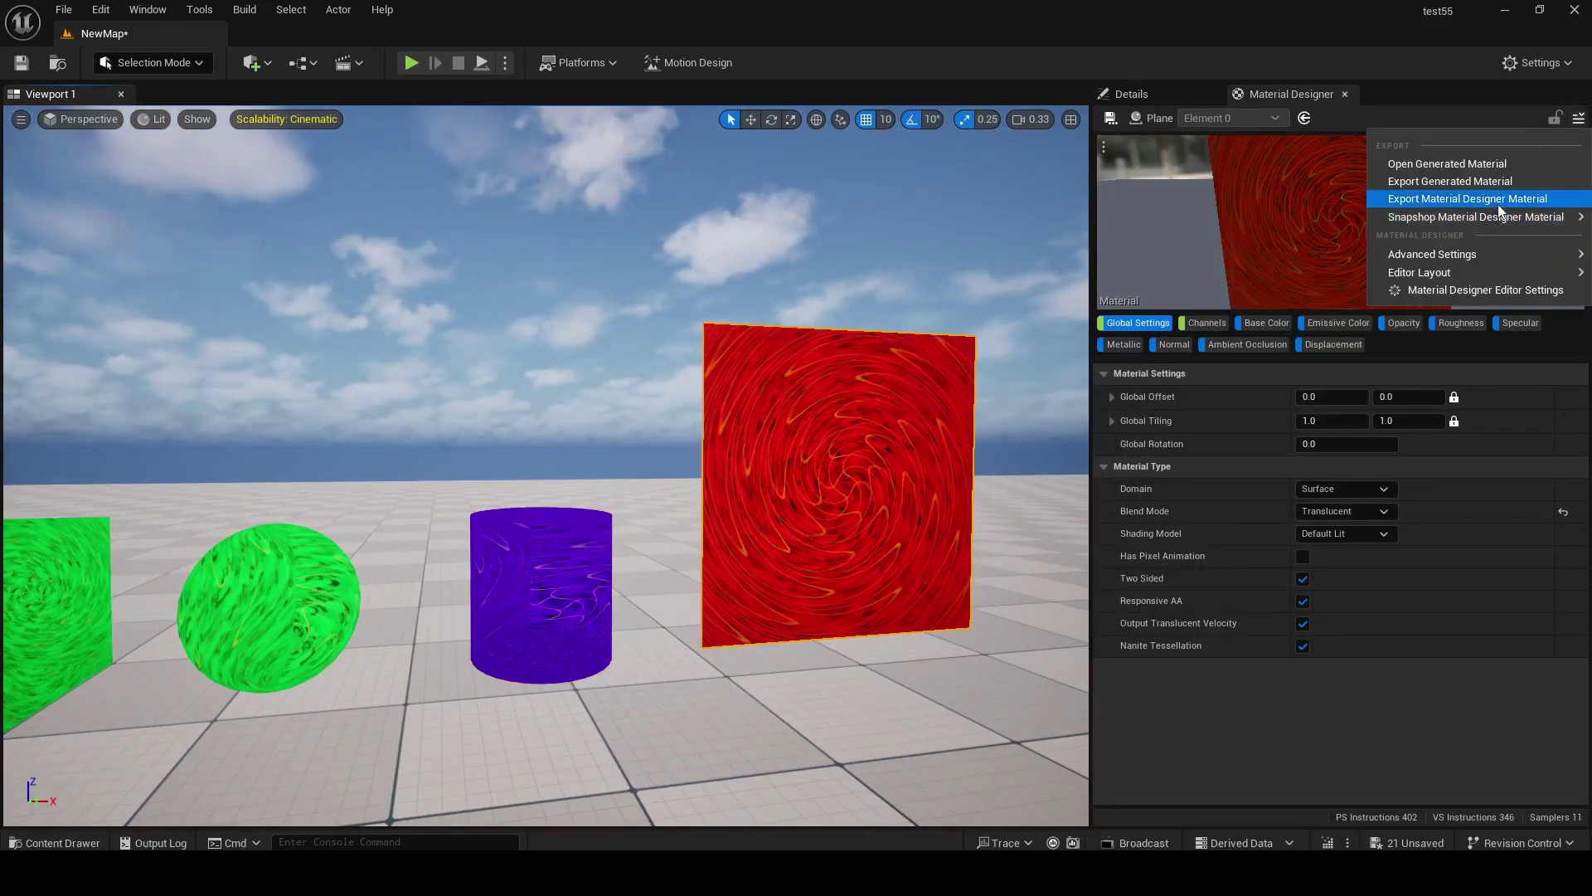
pyautogui.click(1467, 199)
pyautogui.moveTo(842, 693); pyautogui.dragTo(842, 692, button='right')
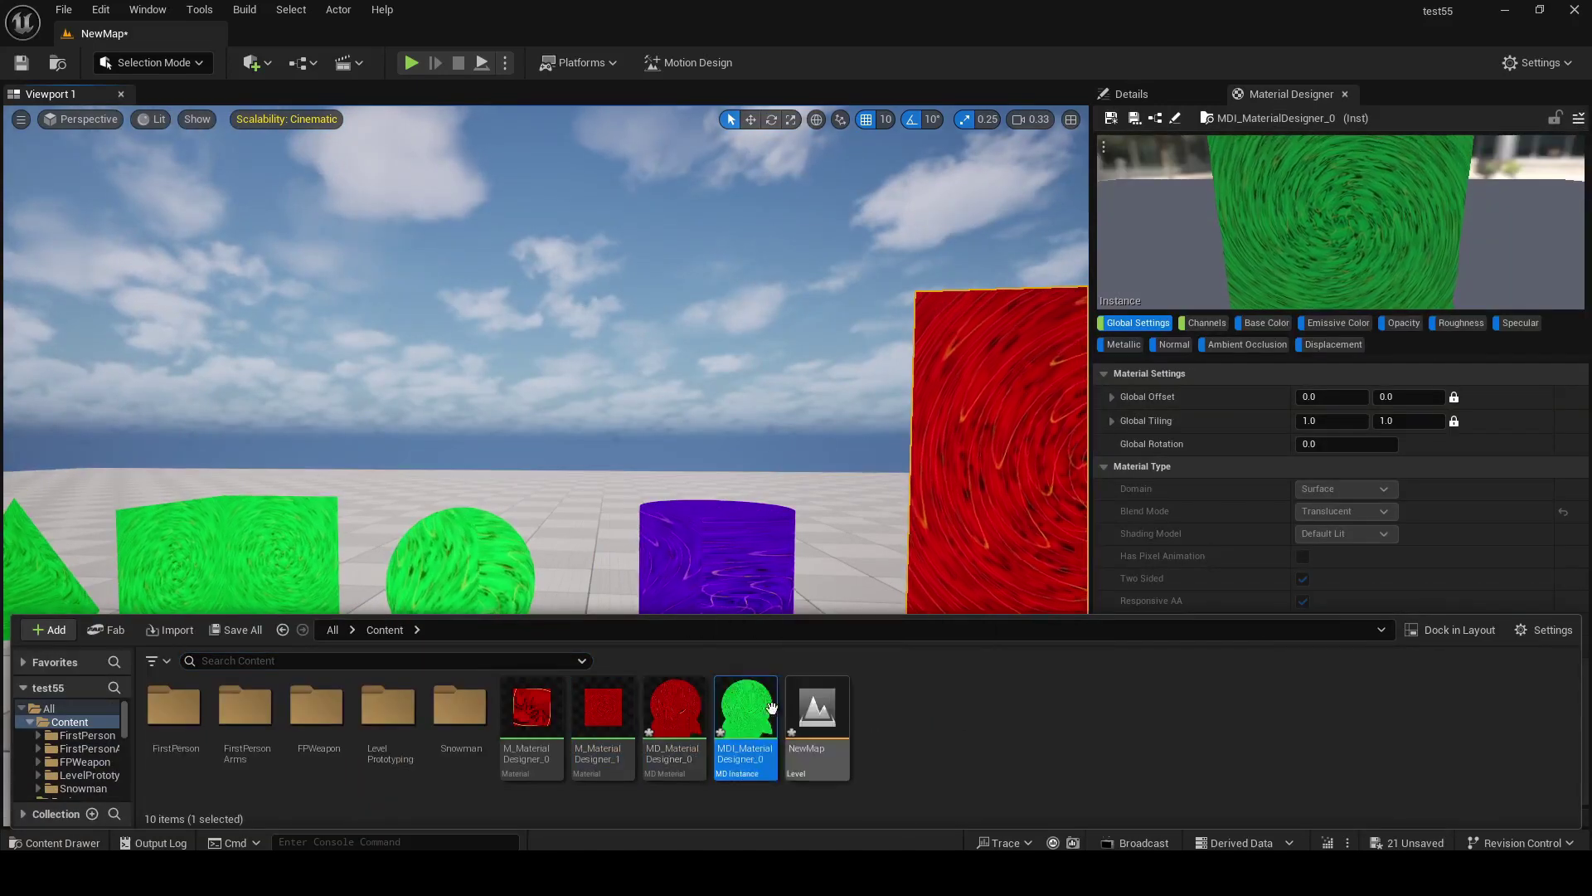
# Step: Create instance MDI_MaterialDesigner_2 from MD_MaterialDesigner_0 and apply it to the sphere
pyautogui.rightClick(671, 727)
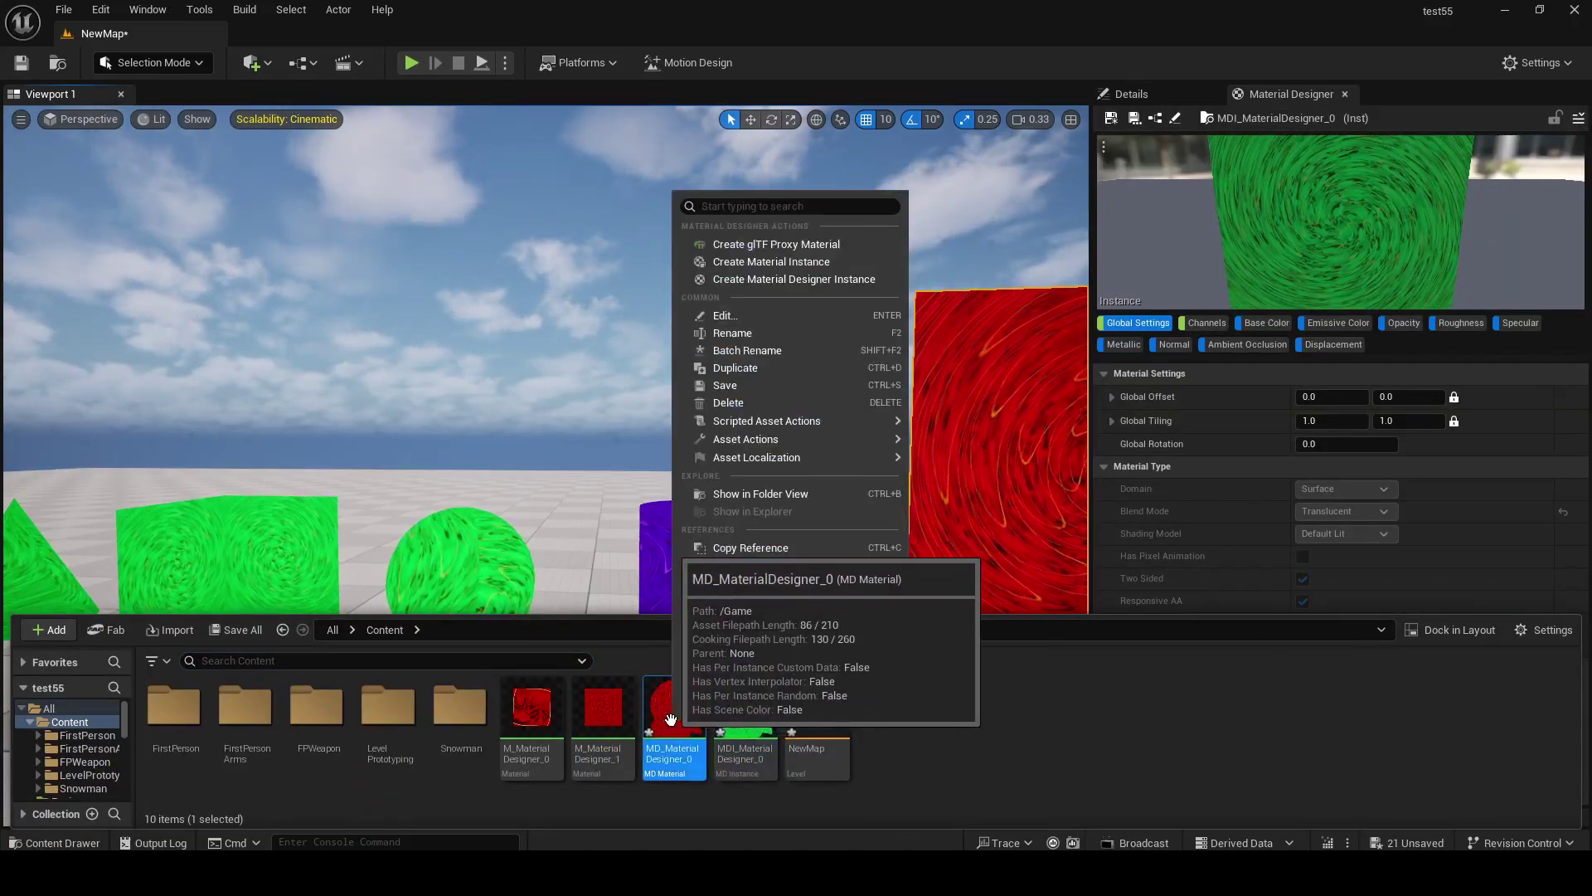
pyautogui.click(869, 283)
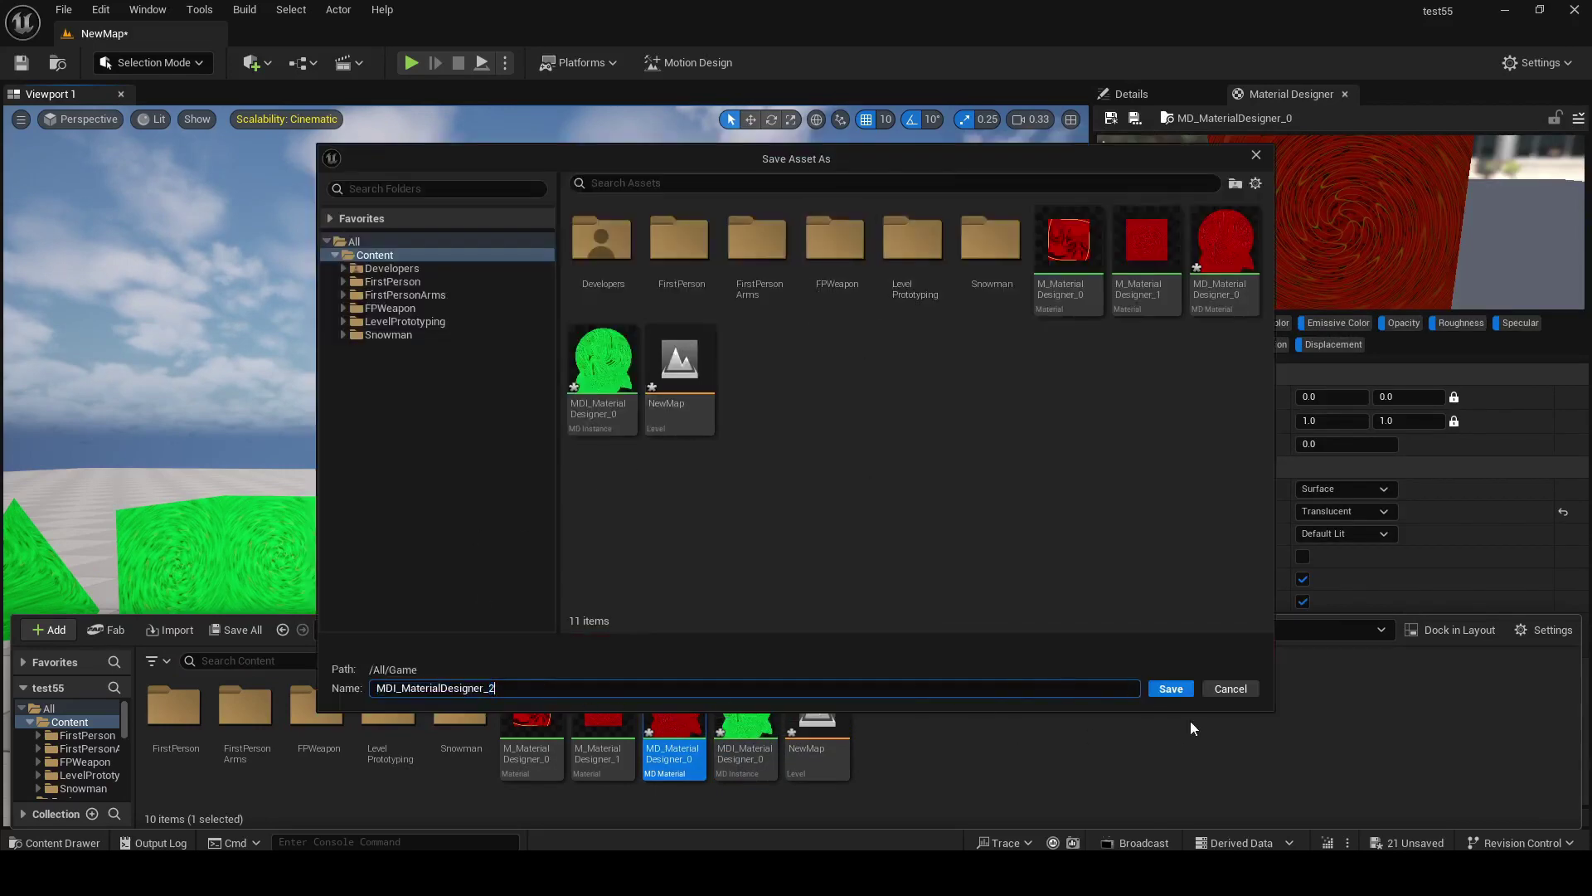
pyautogui.click(1176, 691)
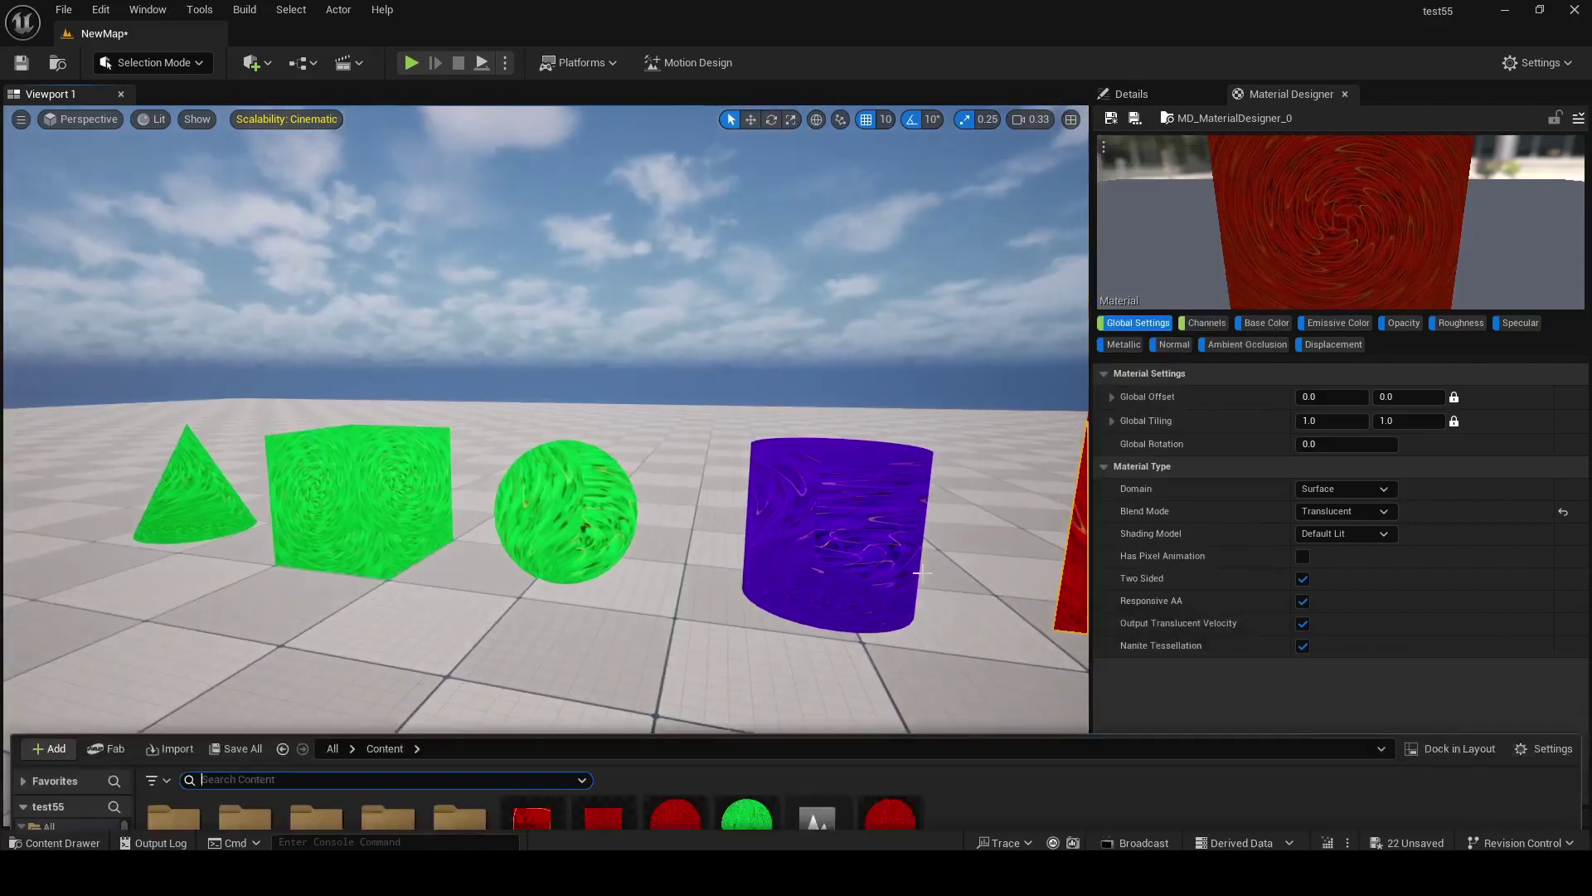
pyautogui.moveTo(890, 722)
pyautogui.mouseDown()
pyautogui.moveTo(823, 484)
pyautogui.moveTo(566, 504)
pyautogui.mouseUp()
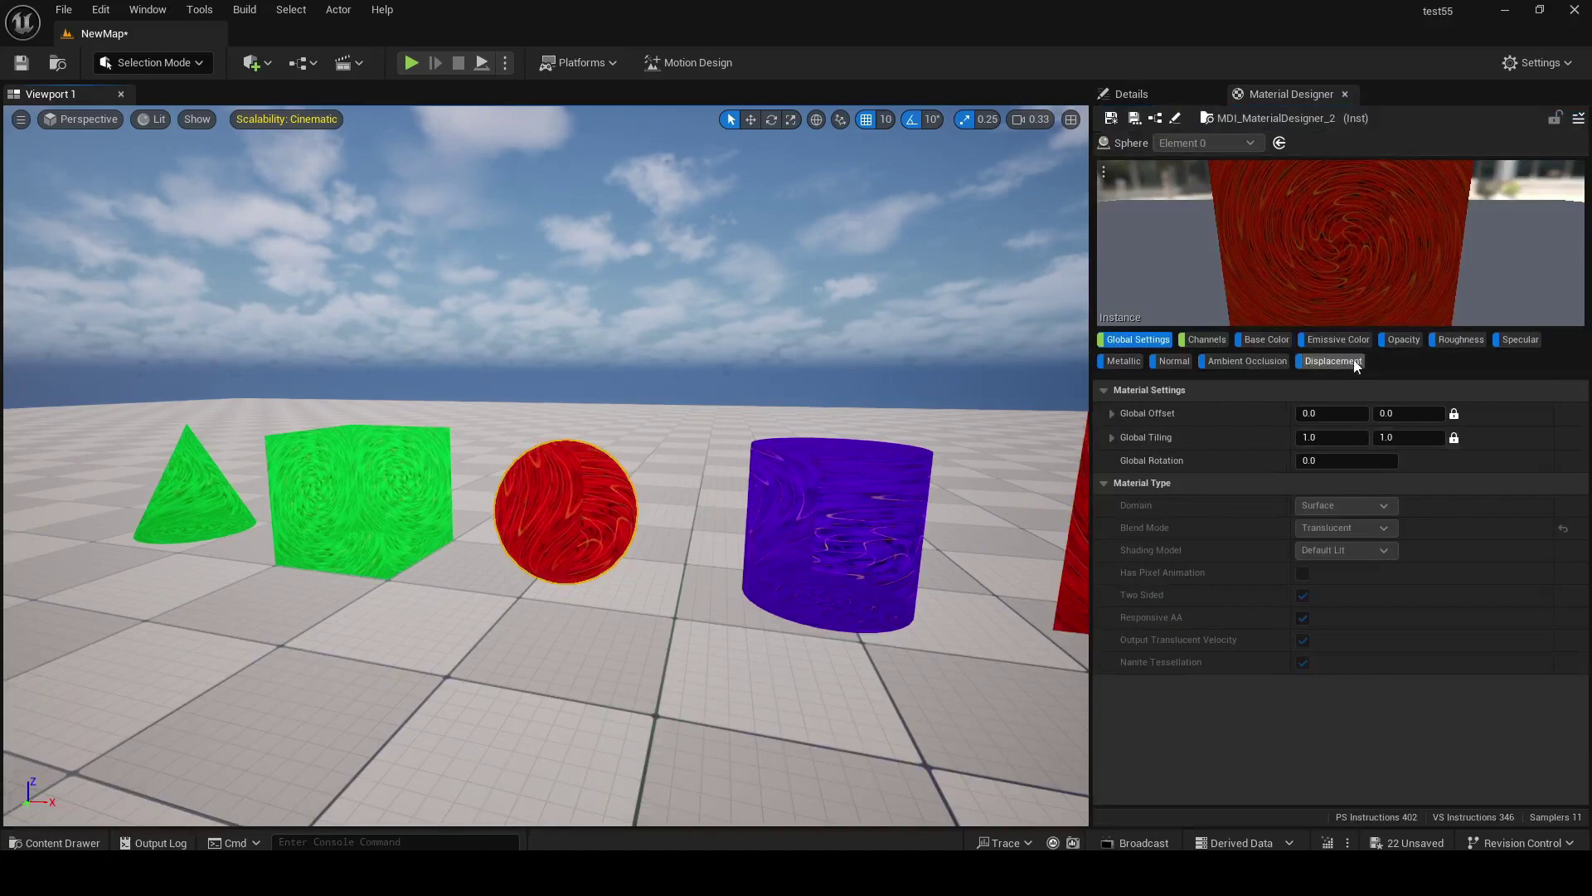
# Step: Change MDI_MaterialDesigner_2's base colour from red to magenta and confirm it
pyautogui.click(1267, 340)
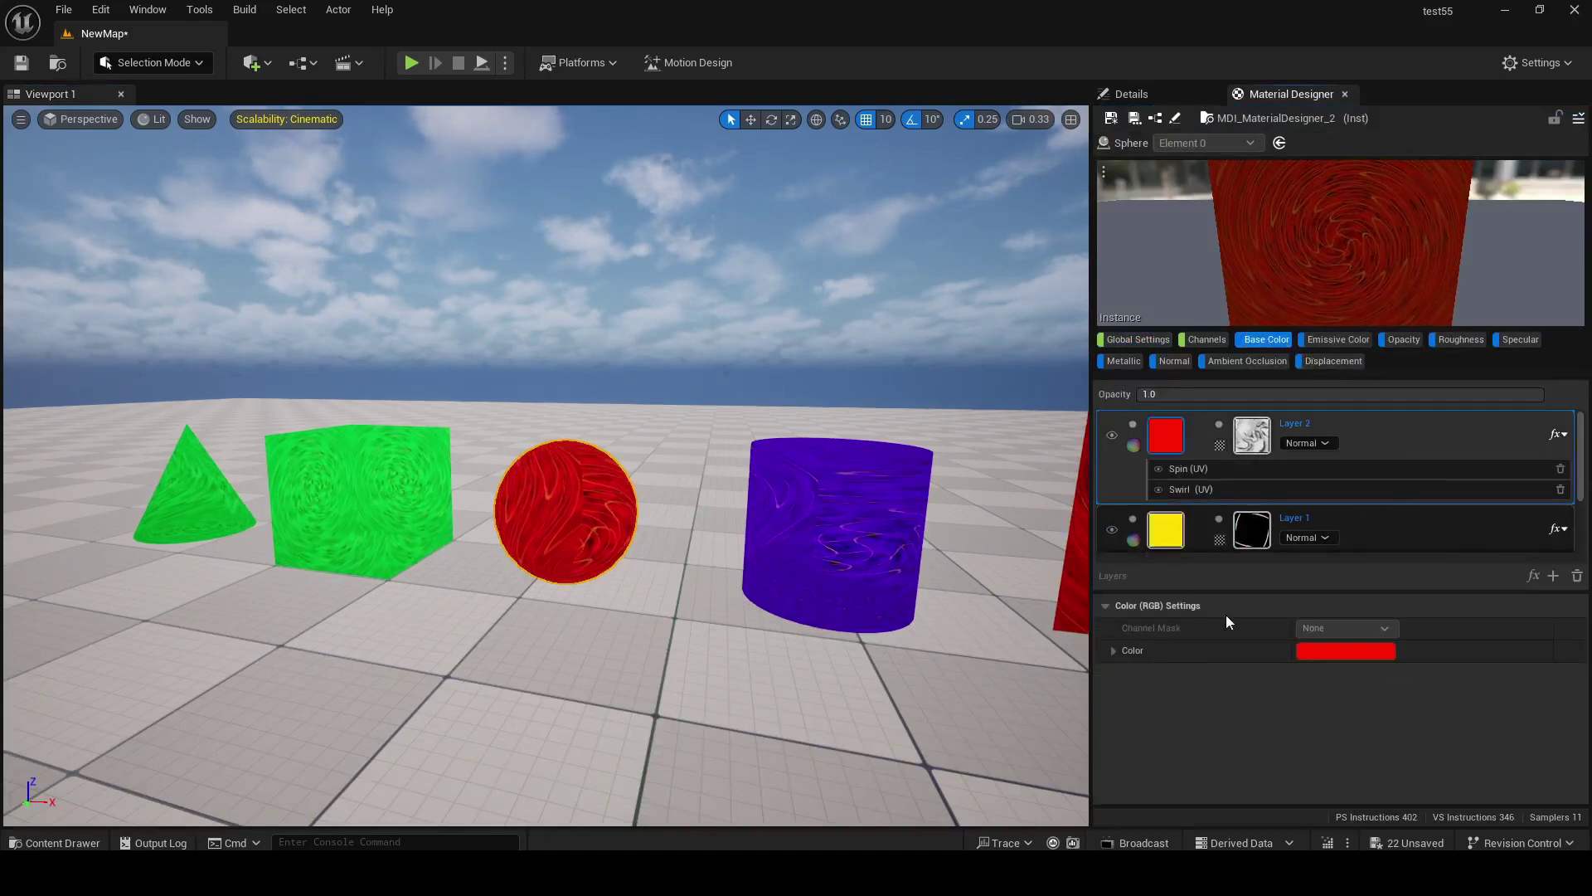
pyautogui.moveTo(1085, 557); pyautogui.dragTo(1157, 473)
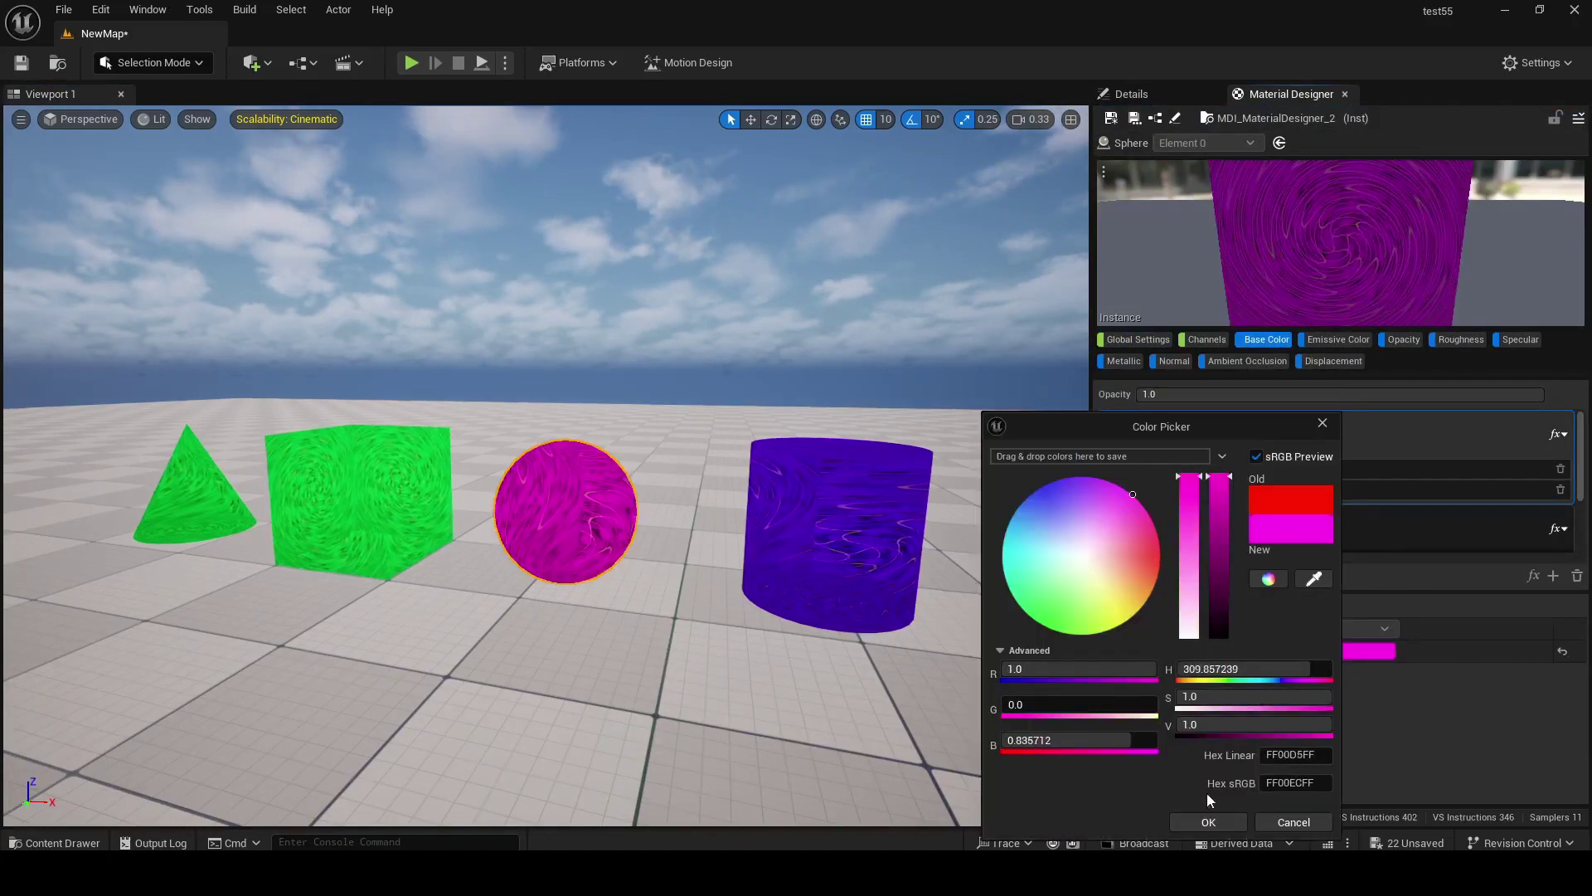
pyautogui.click(1209, 823)
pyautogui.hotkey('ctrl', 'space')
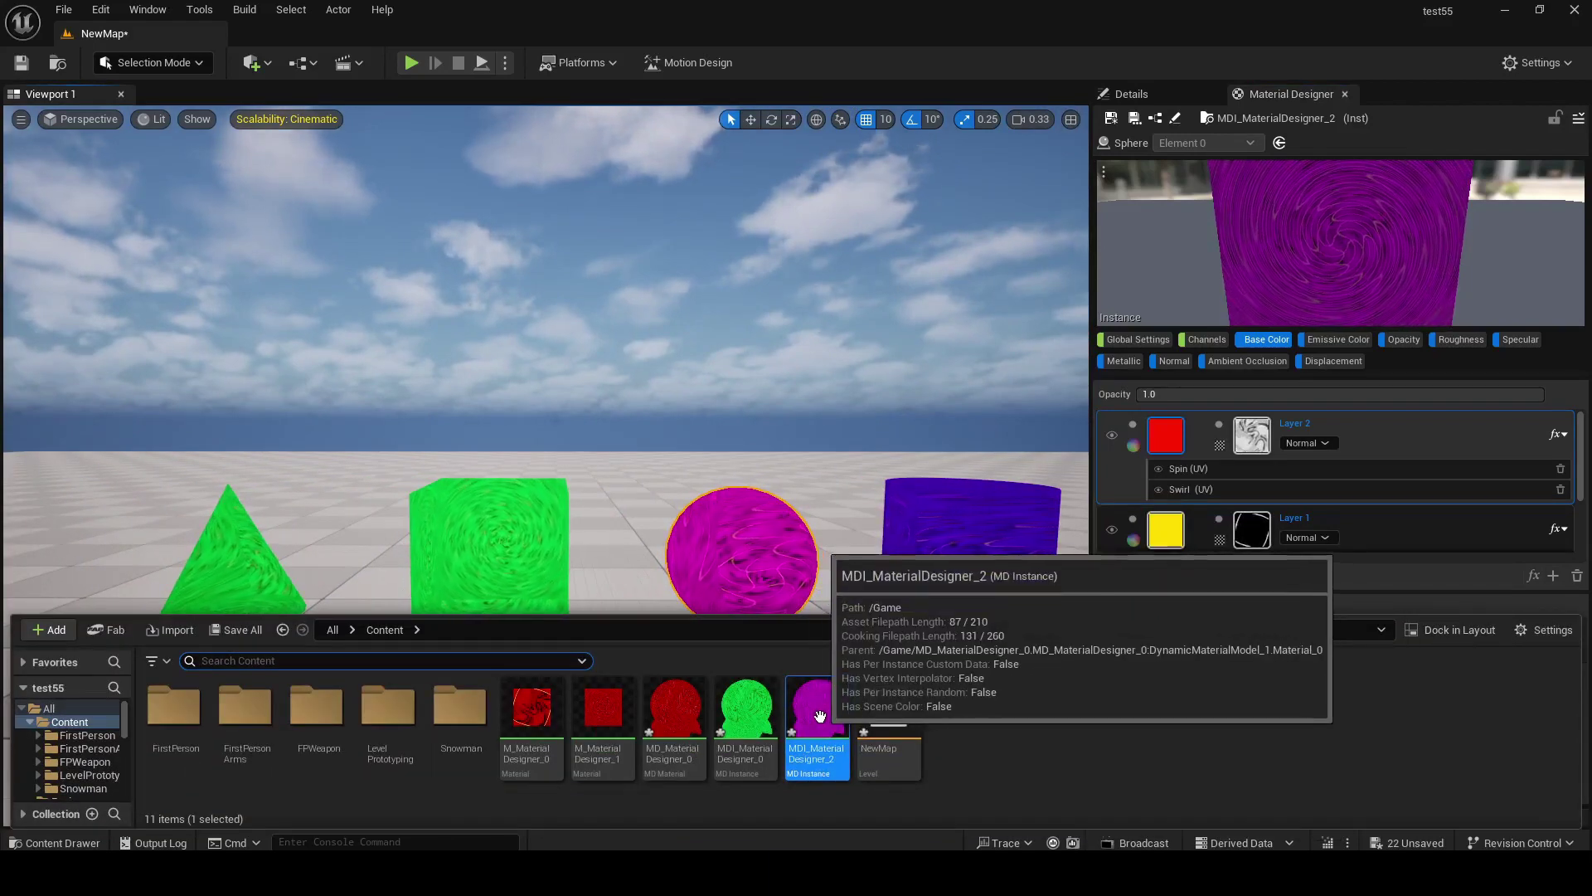
# Step: Duplicate the sphere's instance as MDI_MaterialDesigner_3
pyautogui.rightClick(846, 719)
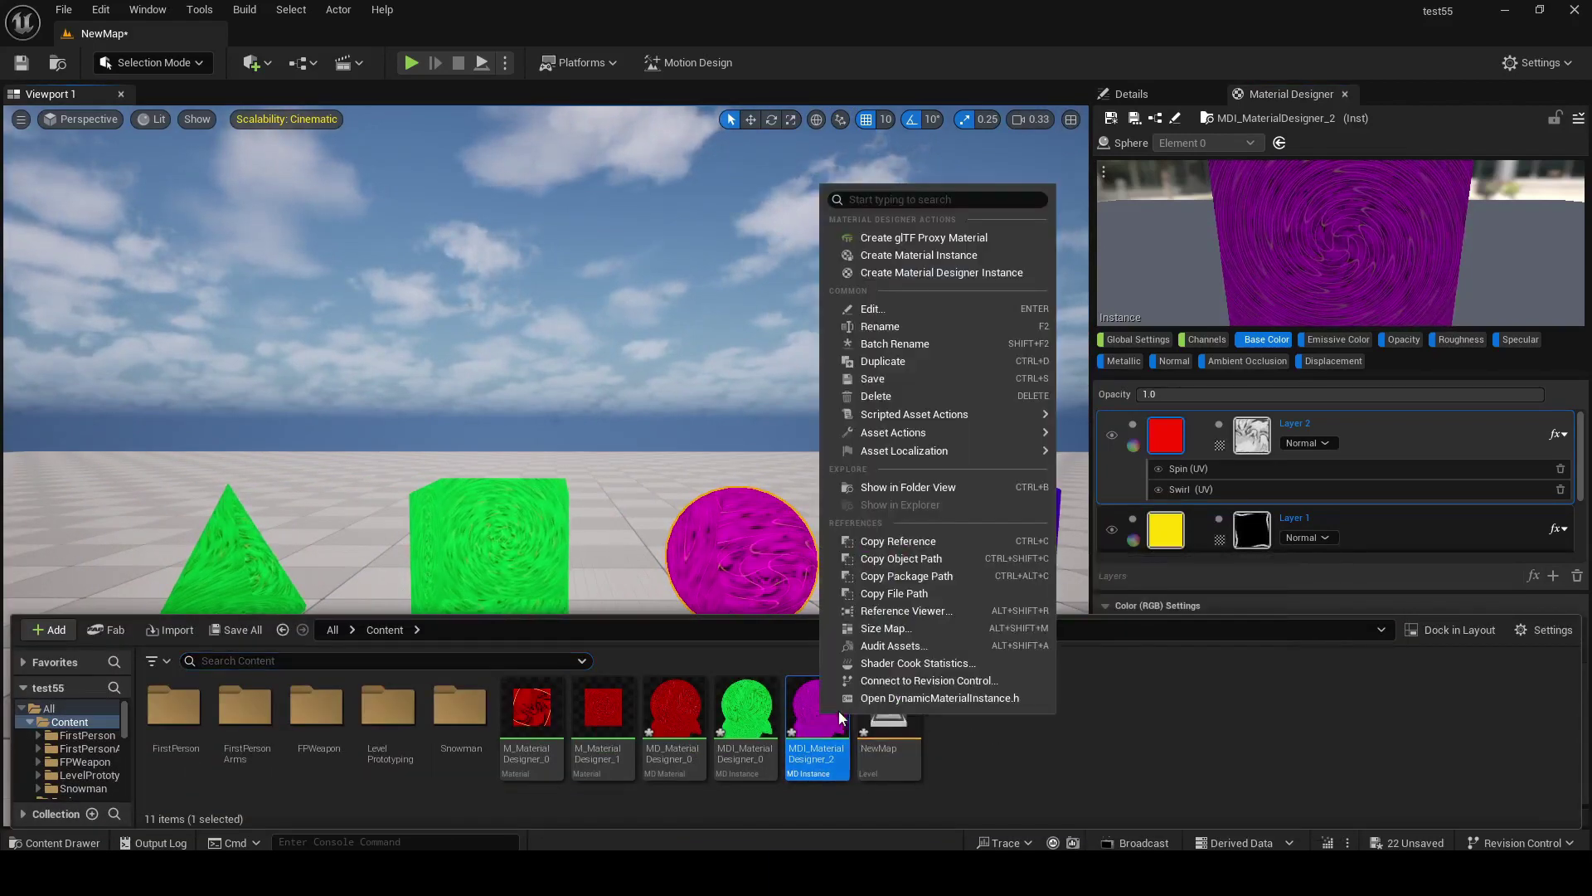
pyautogui.click(931, 364)
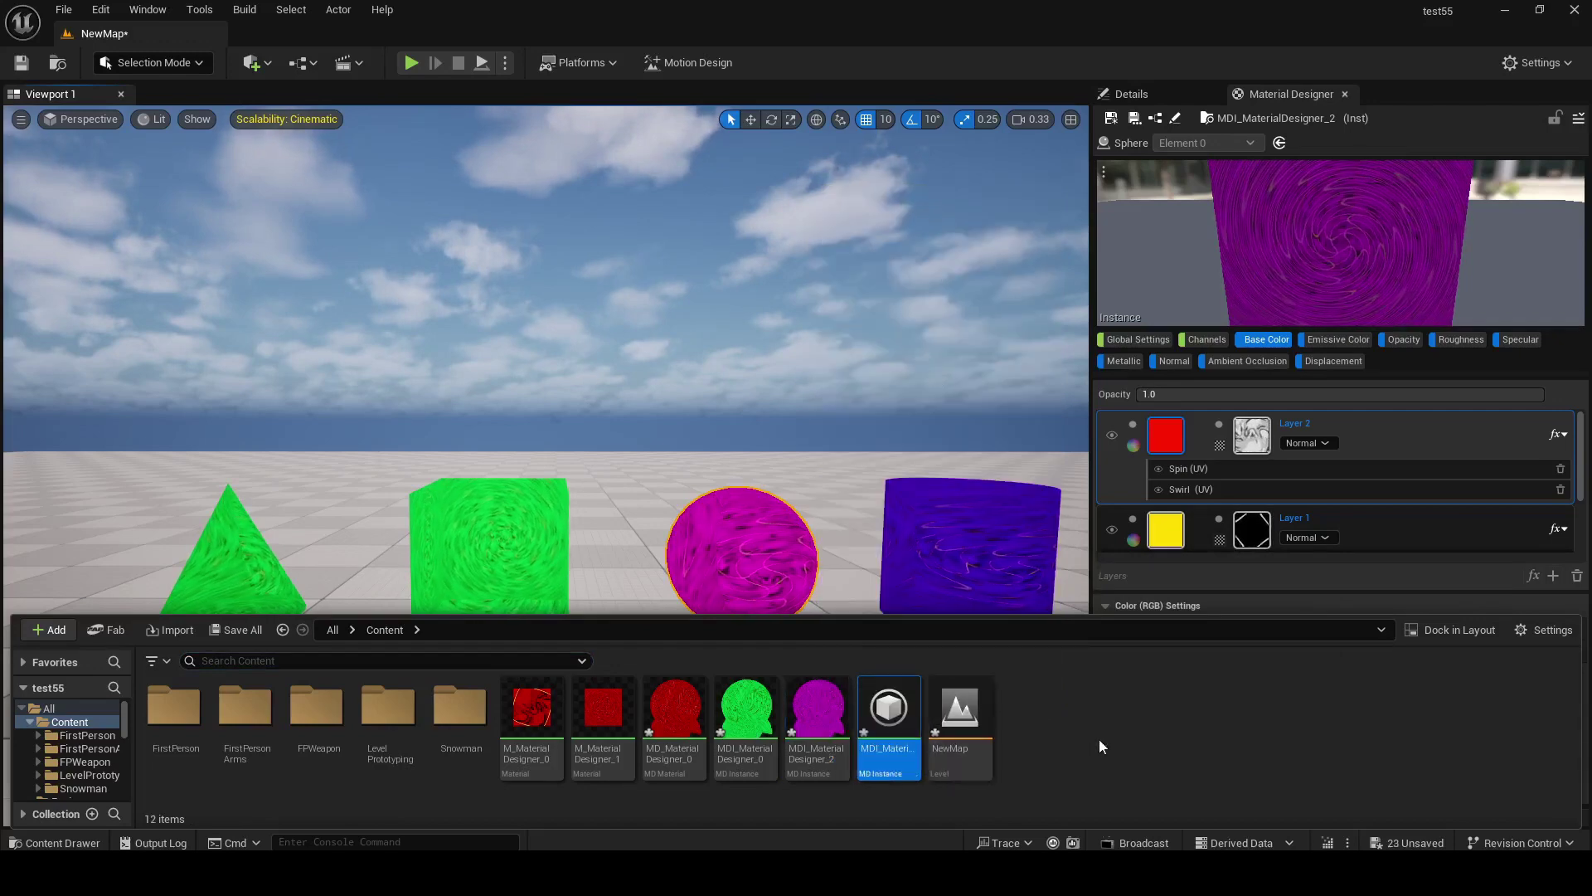
pyautogui.press('Return')
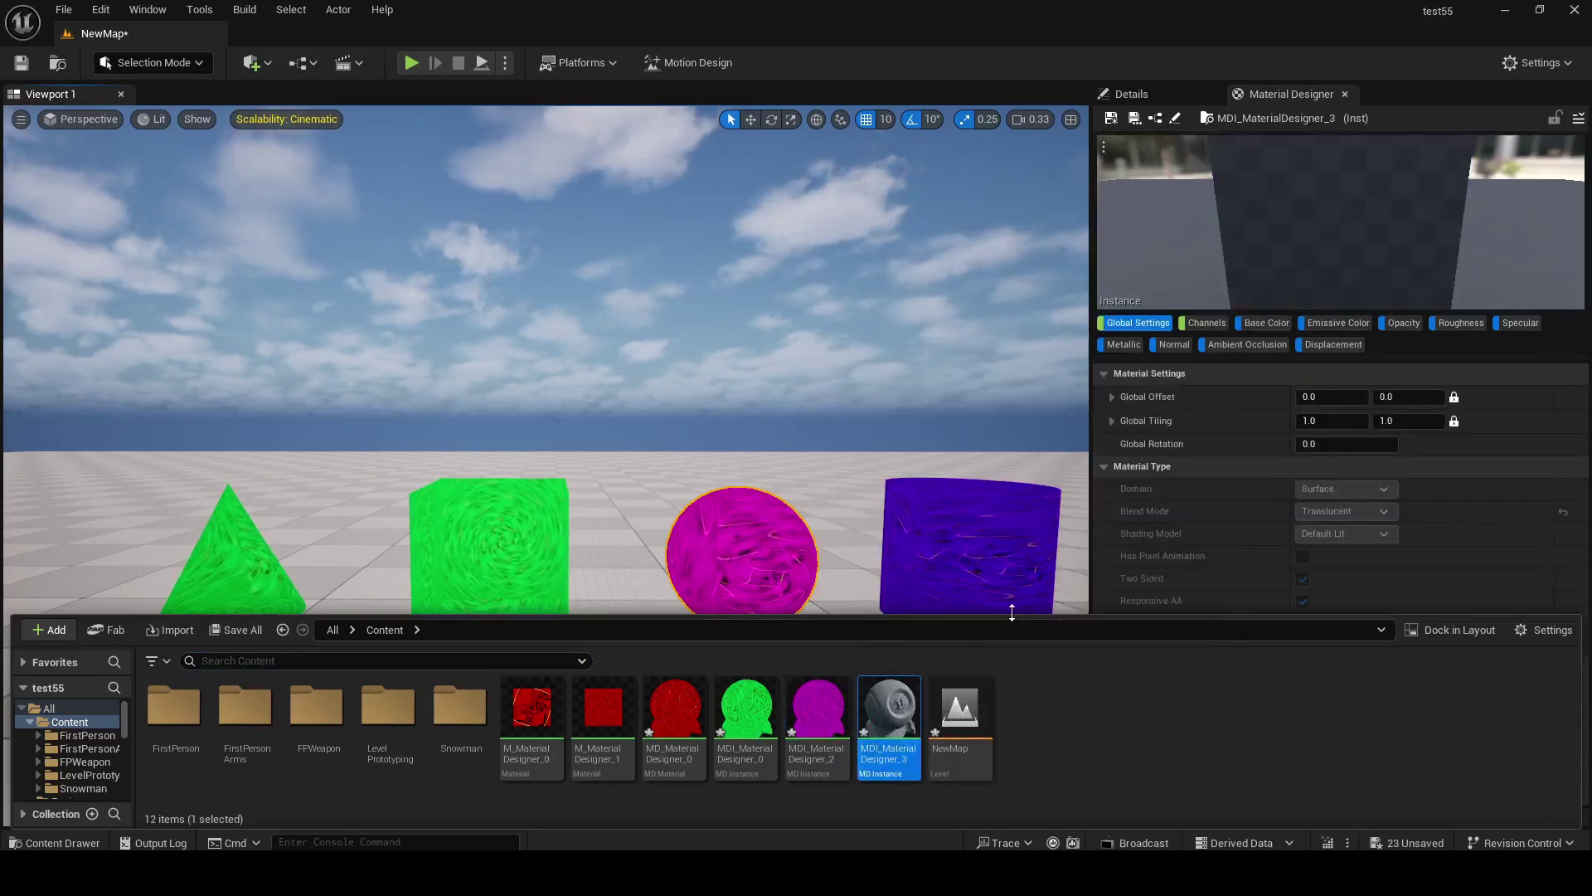
# Step: Change the duplicate's Layer 2 base colour from magenta to yellow
pyautogui.click(1281, 324)
pyautogui.click(1179, 426)
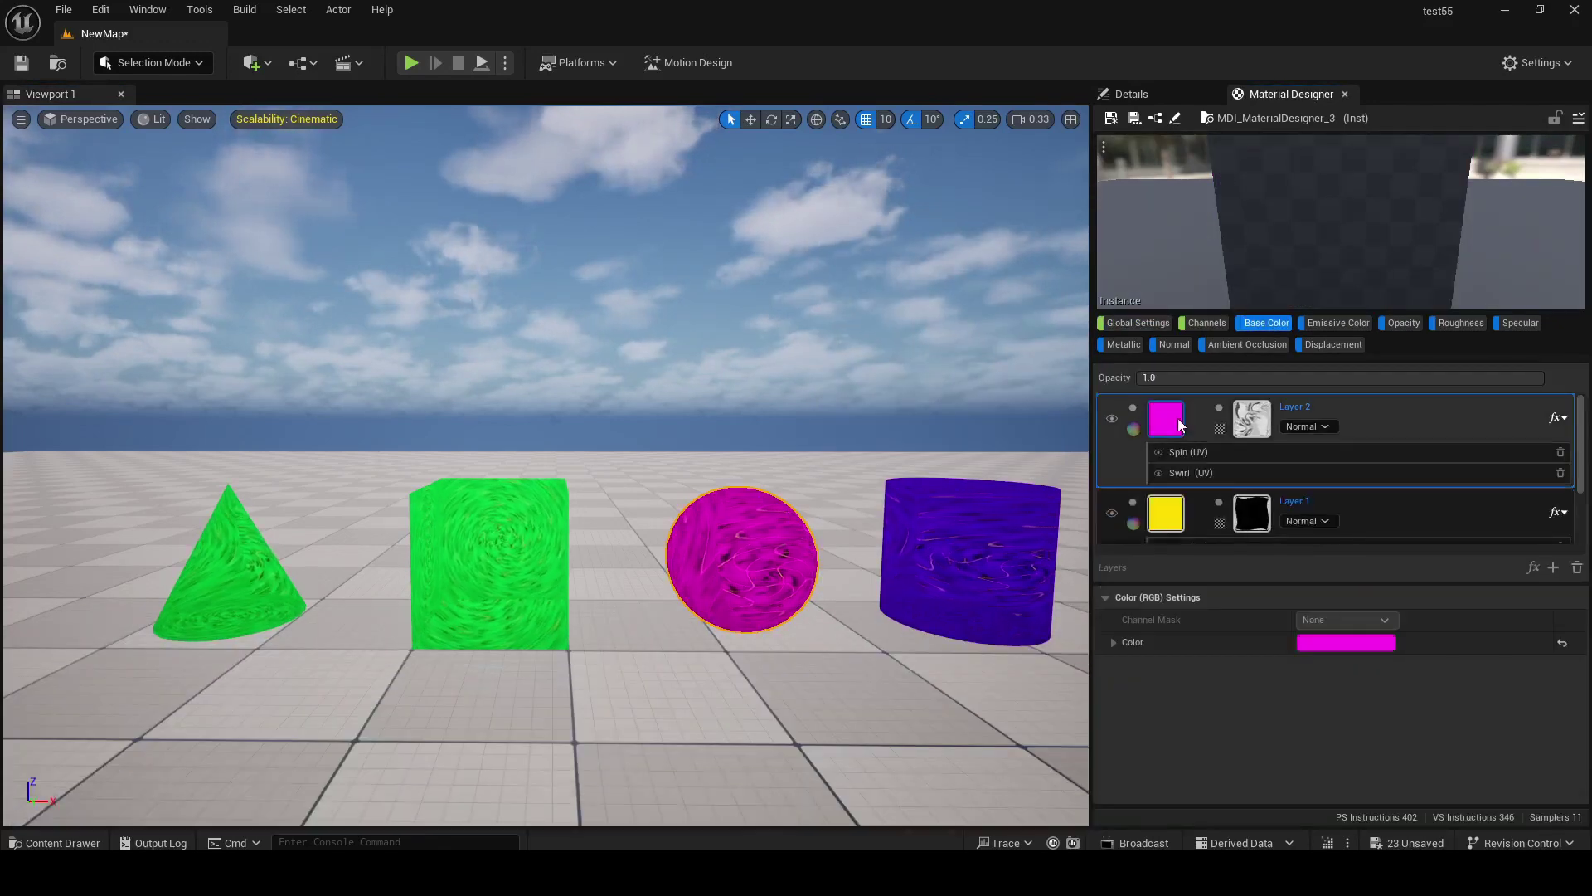
pyautogui.click(1346, 642)
pyautogui.moveTo(1089, 610); pyautogui.dragTo(1110, 652)
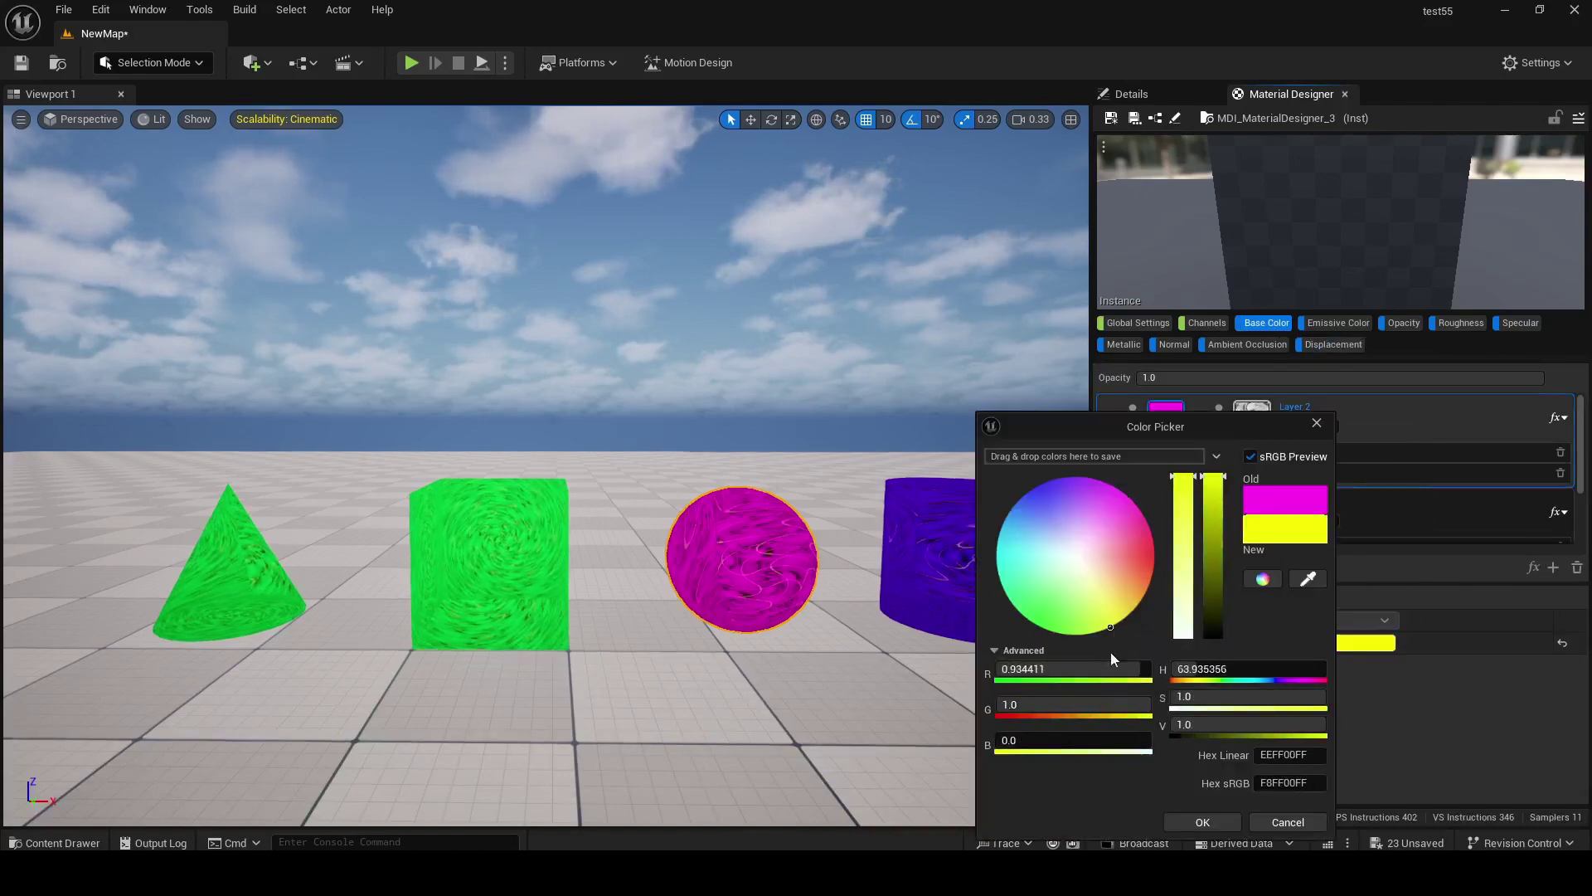
pyautogui.click(1196, 819)
# Step: Drag MDI_MaterialDesigner_3 onto the cube to apply it
pyautogui.hotkey('ctrl', 'space')
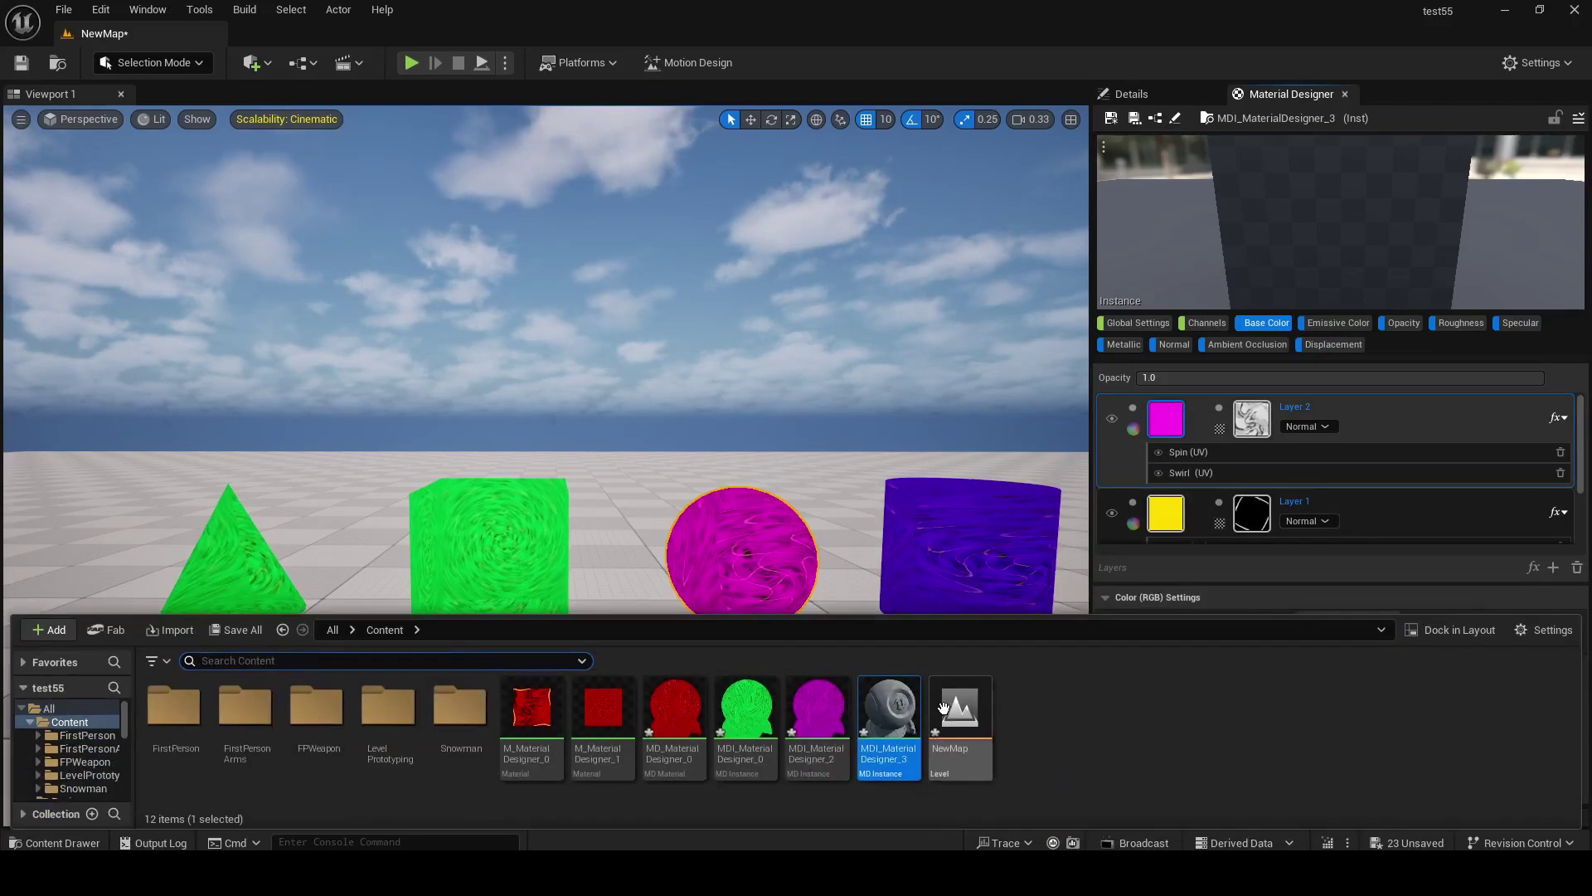
pyautogui.moveTo(849, 648); pyautogui.dragTo(488, 559)
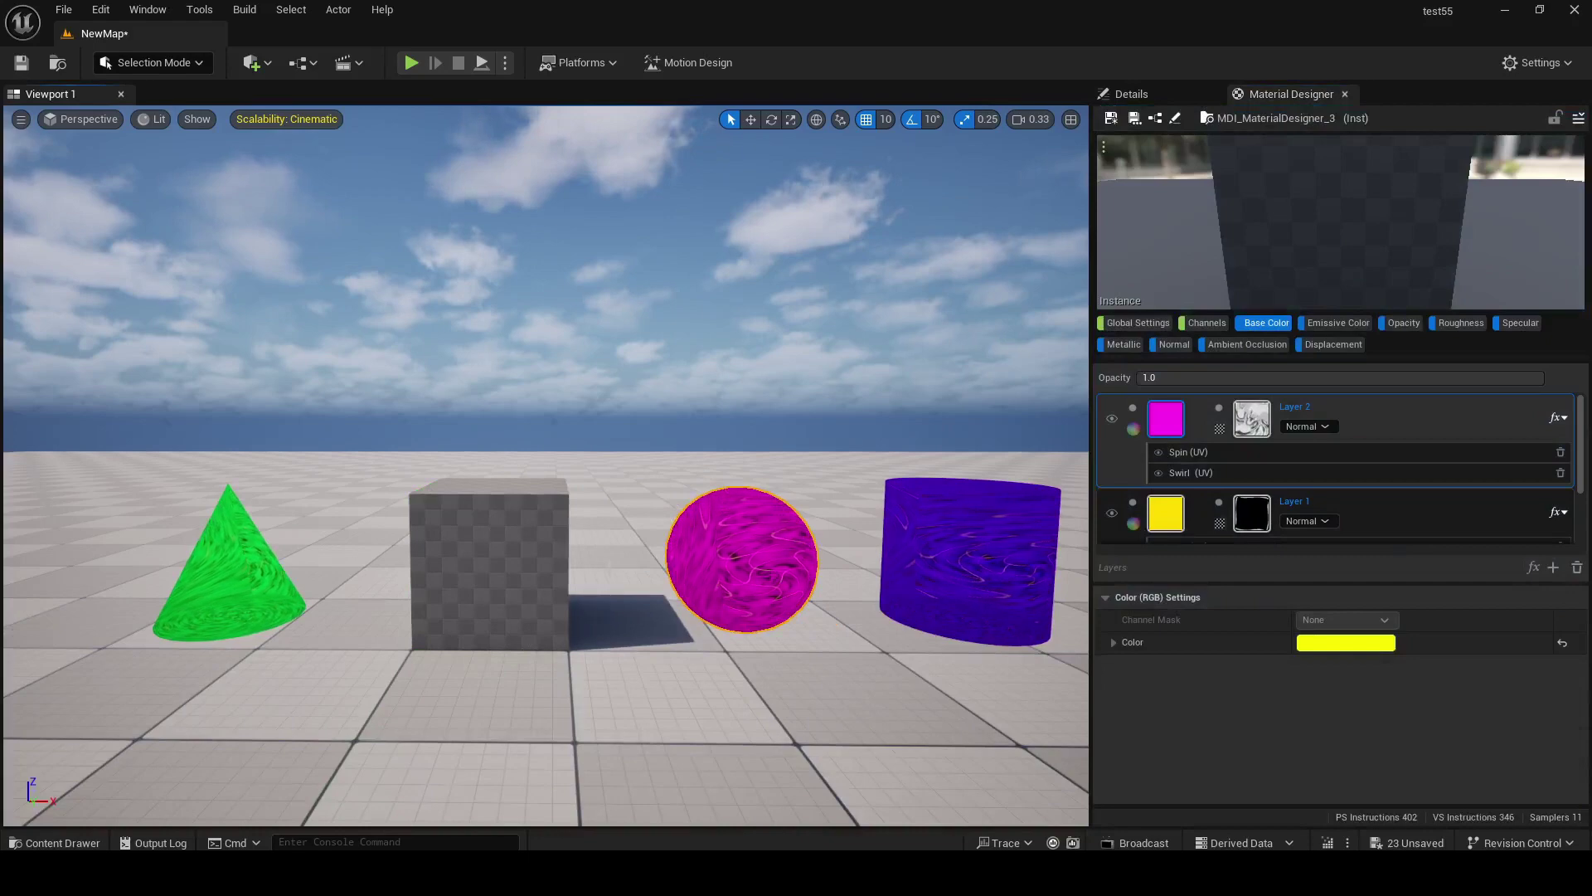
pyautogui.scroll(2, 625, 418)
pyautogui.hotkey('ctrl', 'space')
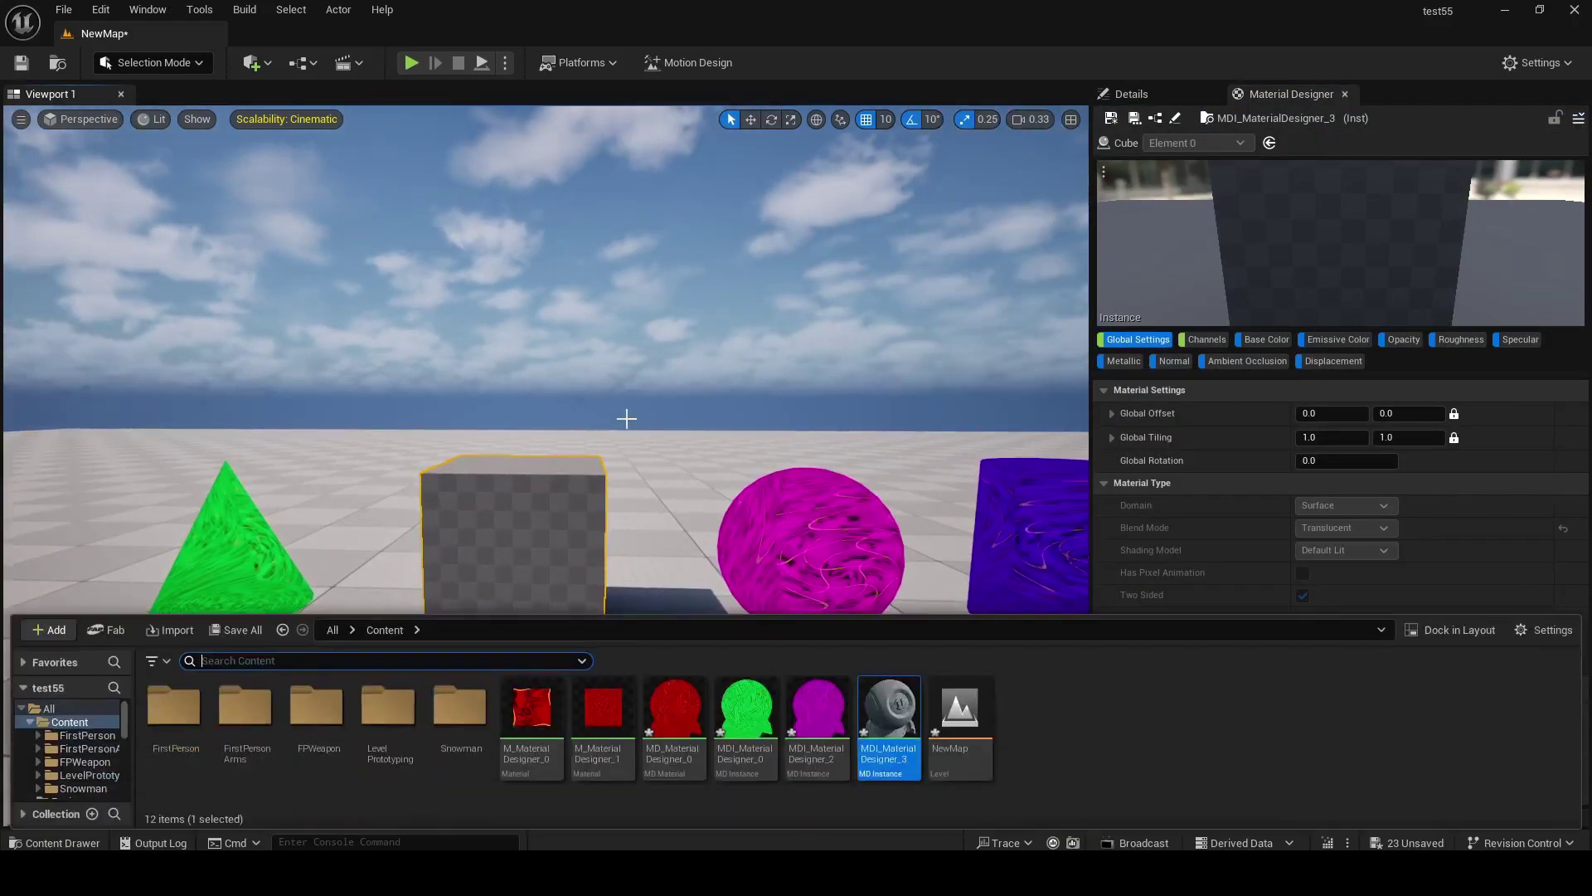
pyautogui.moveTo(887, 727); pyautogui.dragTo(510, 554)
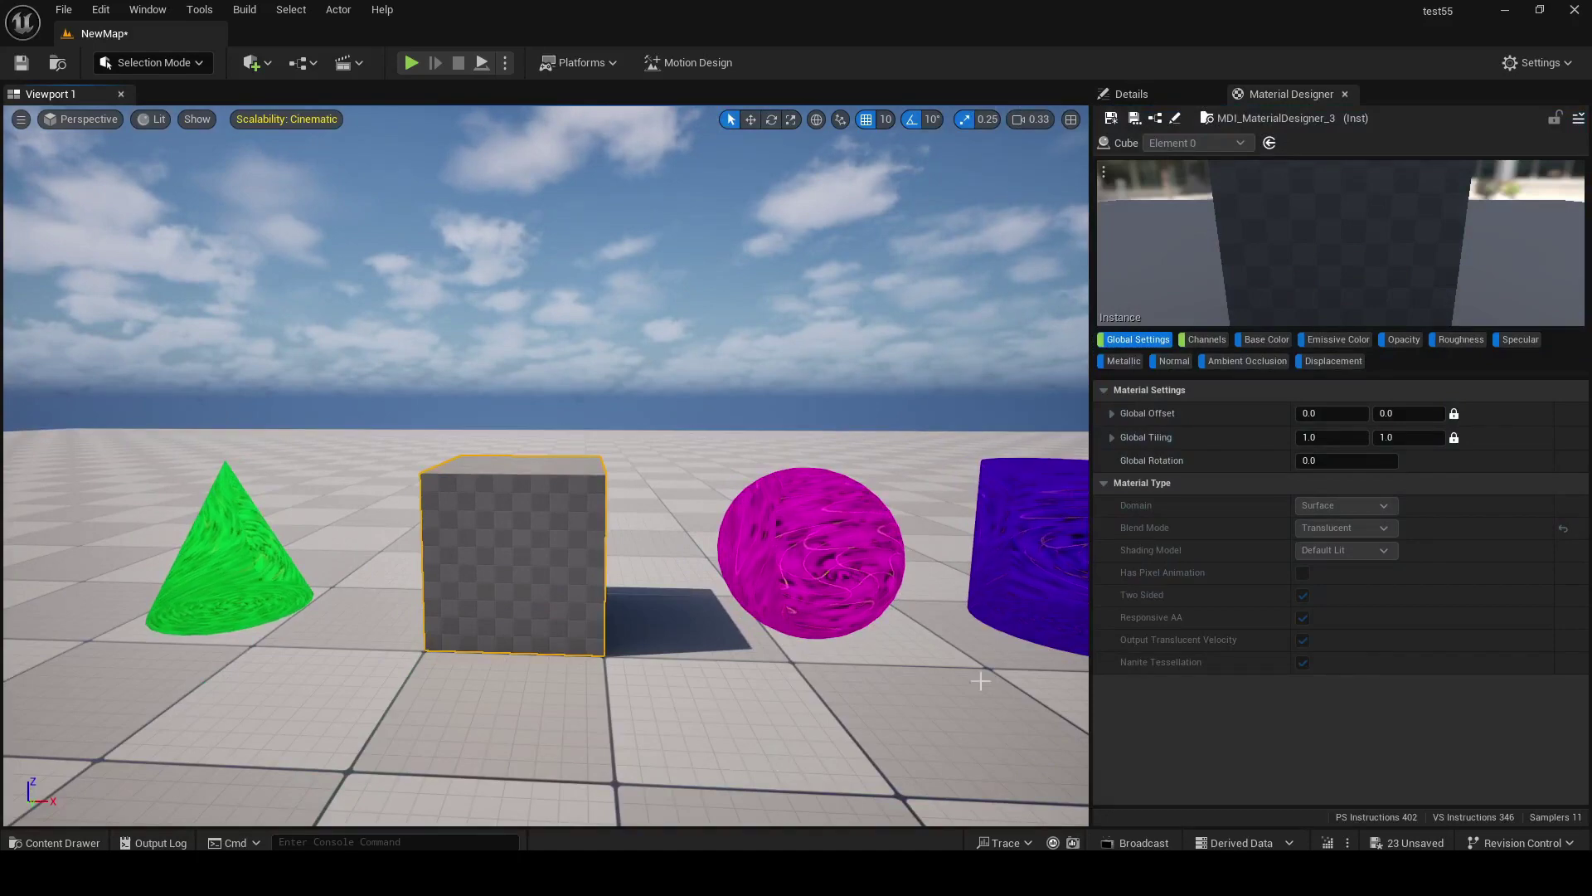
pyautogui.hotkey('ctrl', 'space')
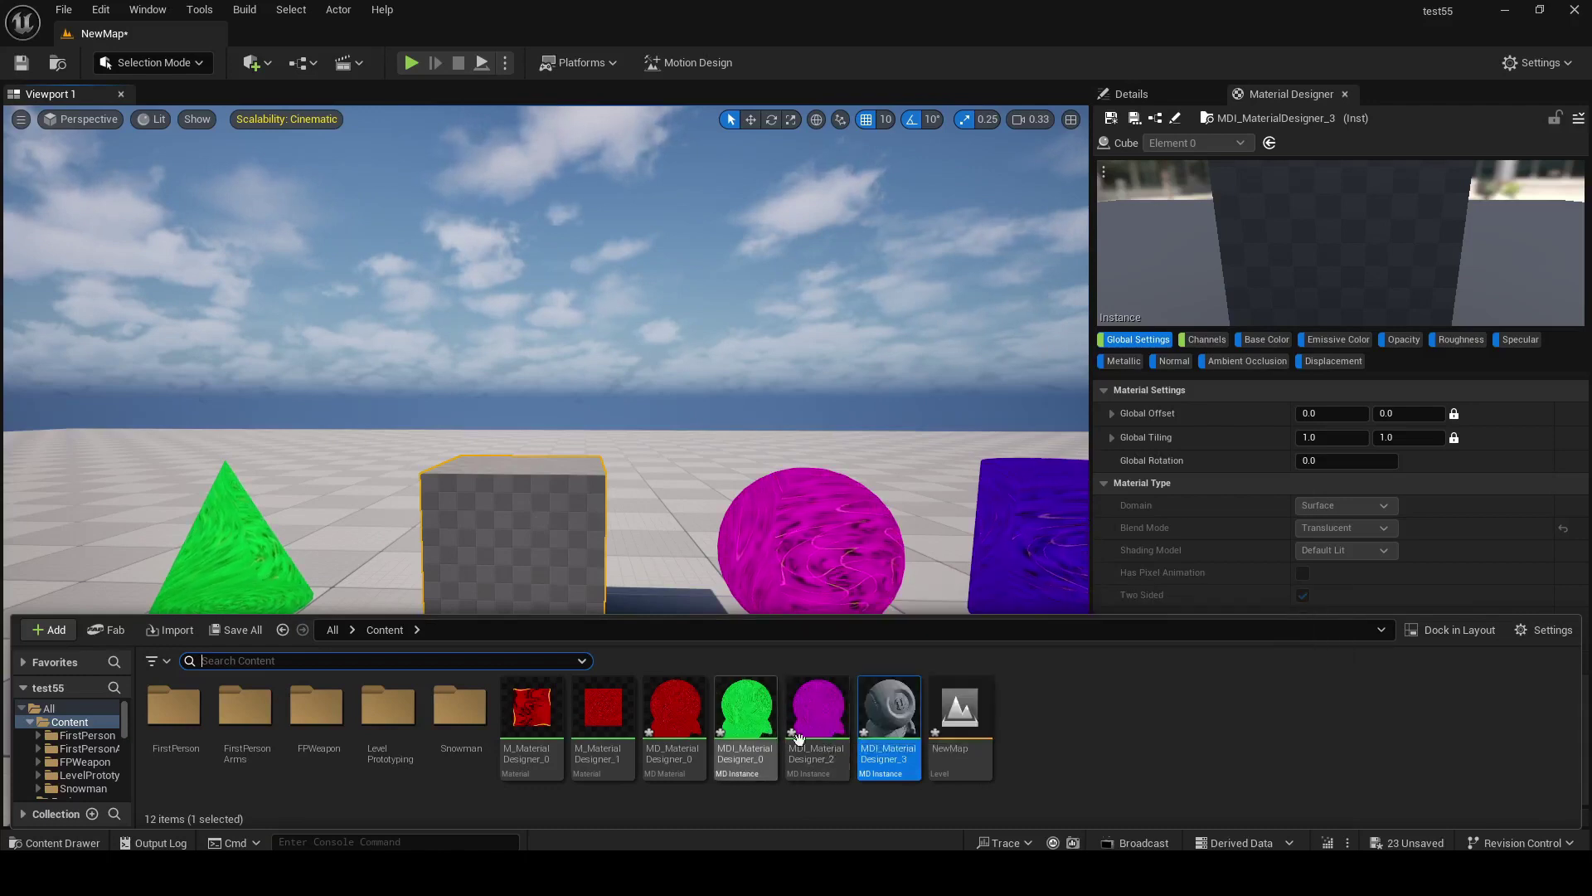
# Step: Inspect Layer 2 of MDI_MaterialDesigner_3's base colour
pyautogui.click(921, 743)
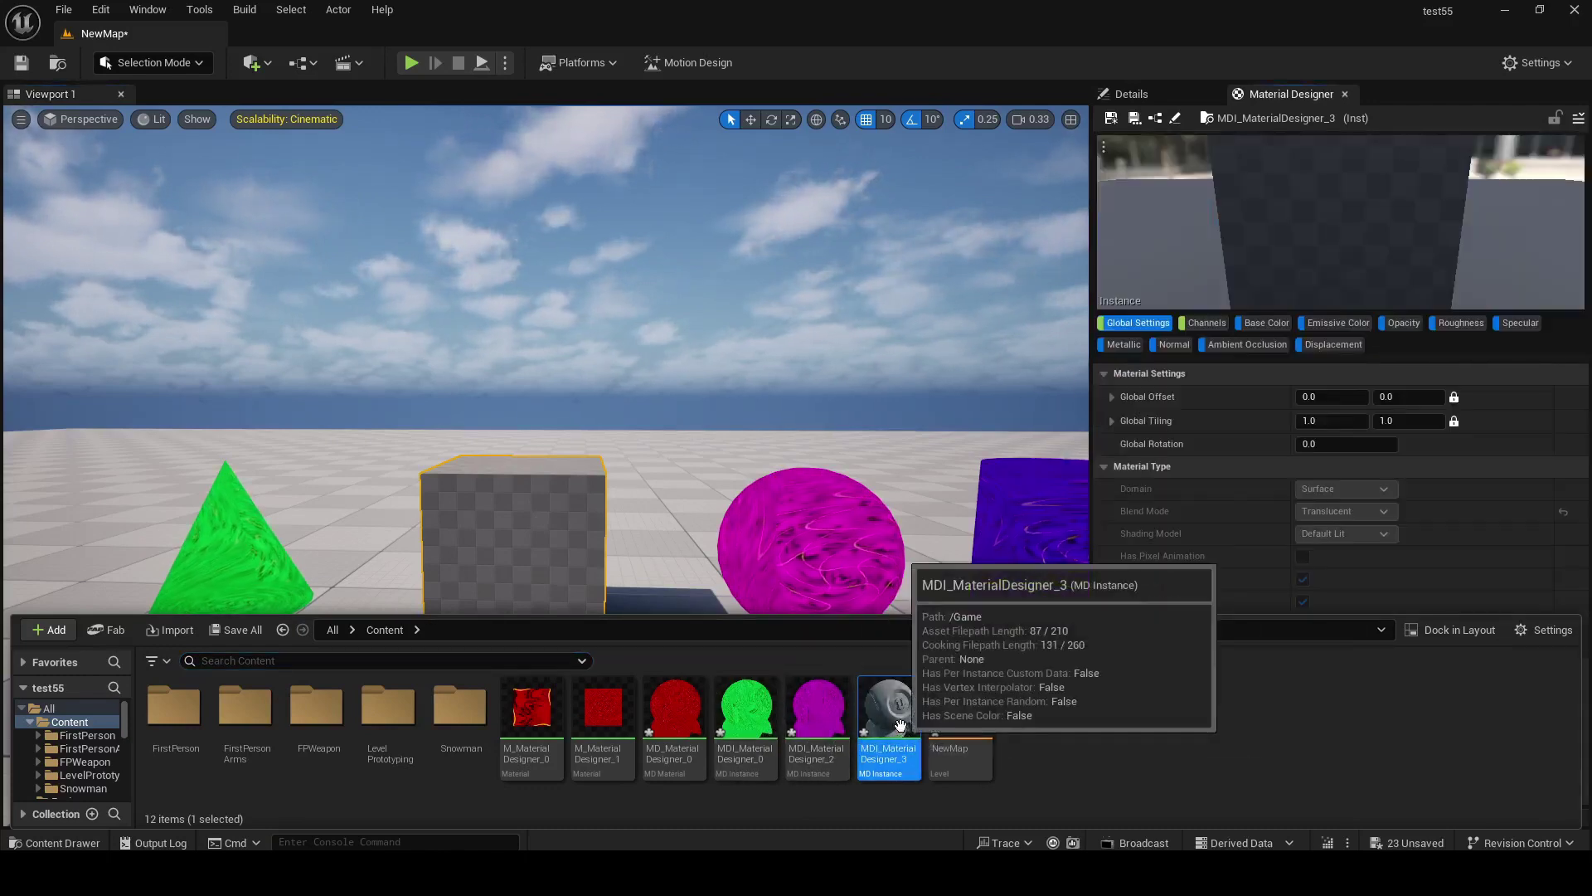
pyautogui.click(1266, 323)
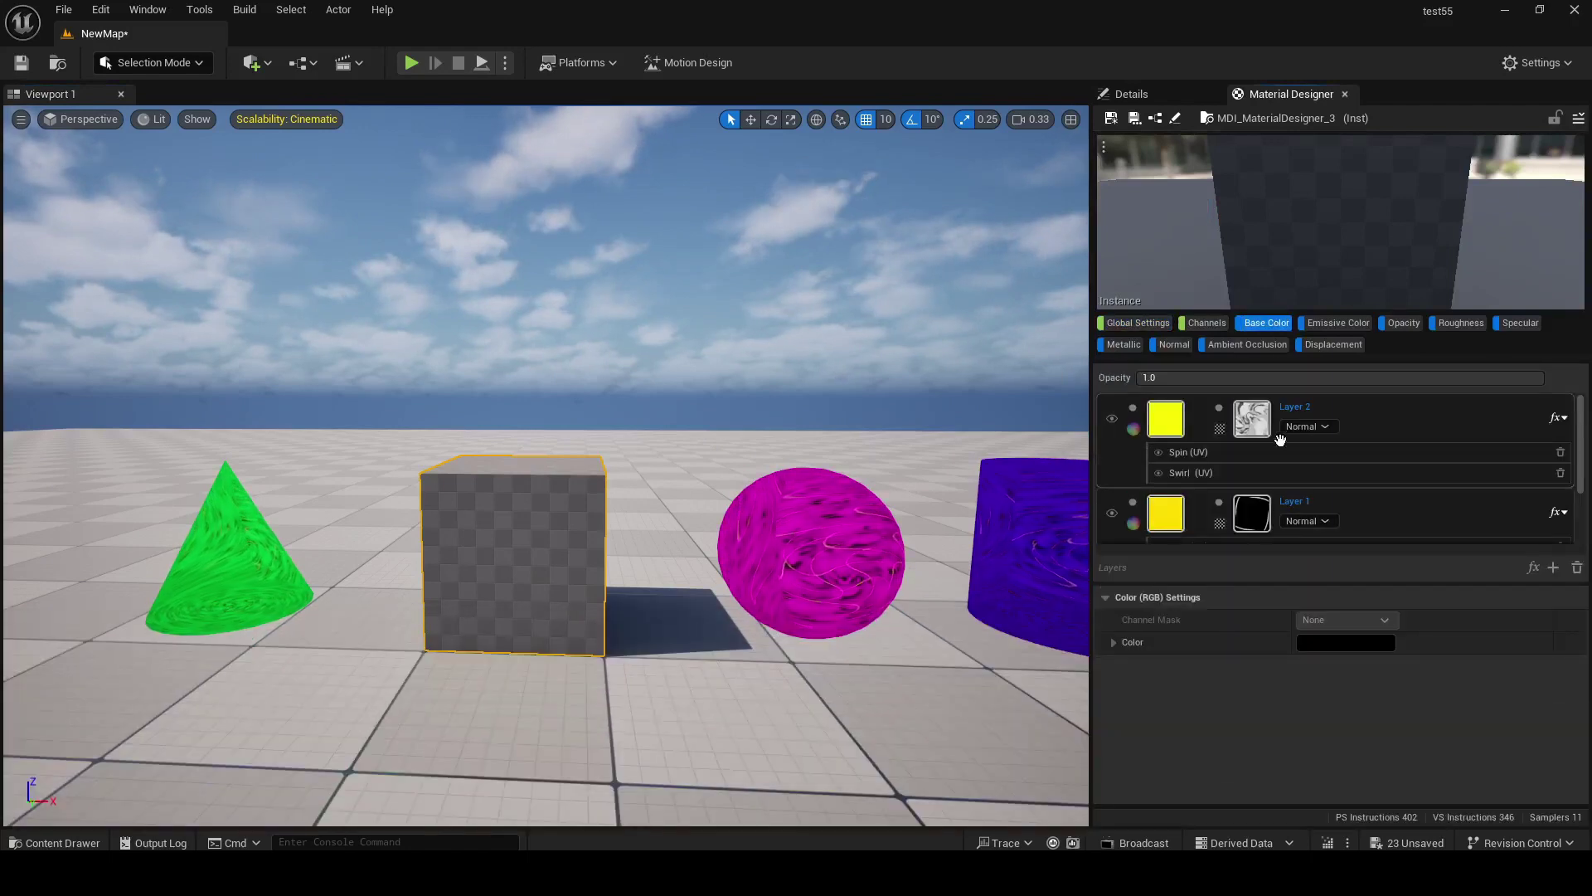
pyautogui.click(1165, 431)
pyautogui.hotkey('ctrl', 'space')
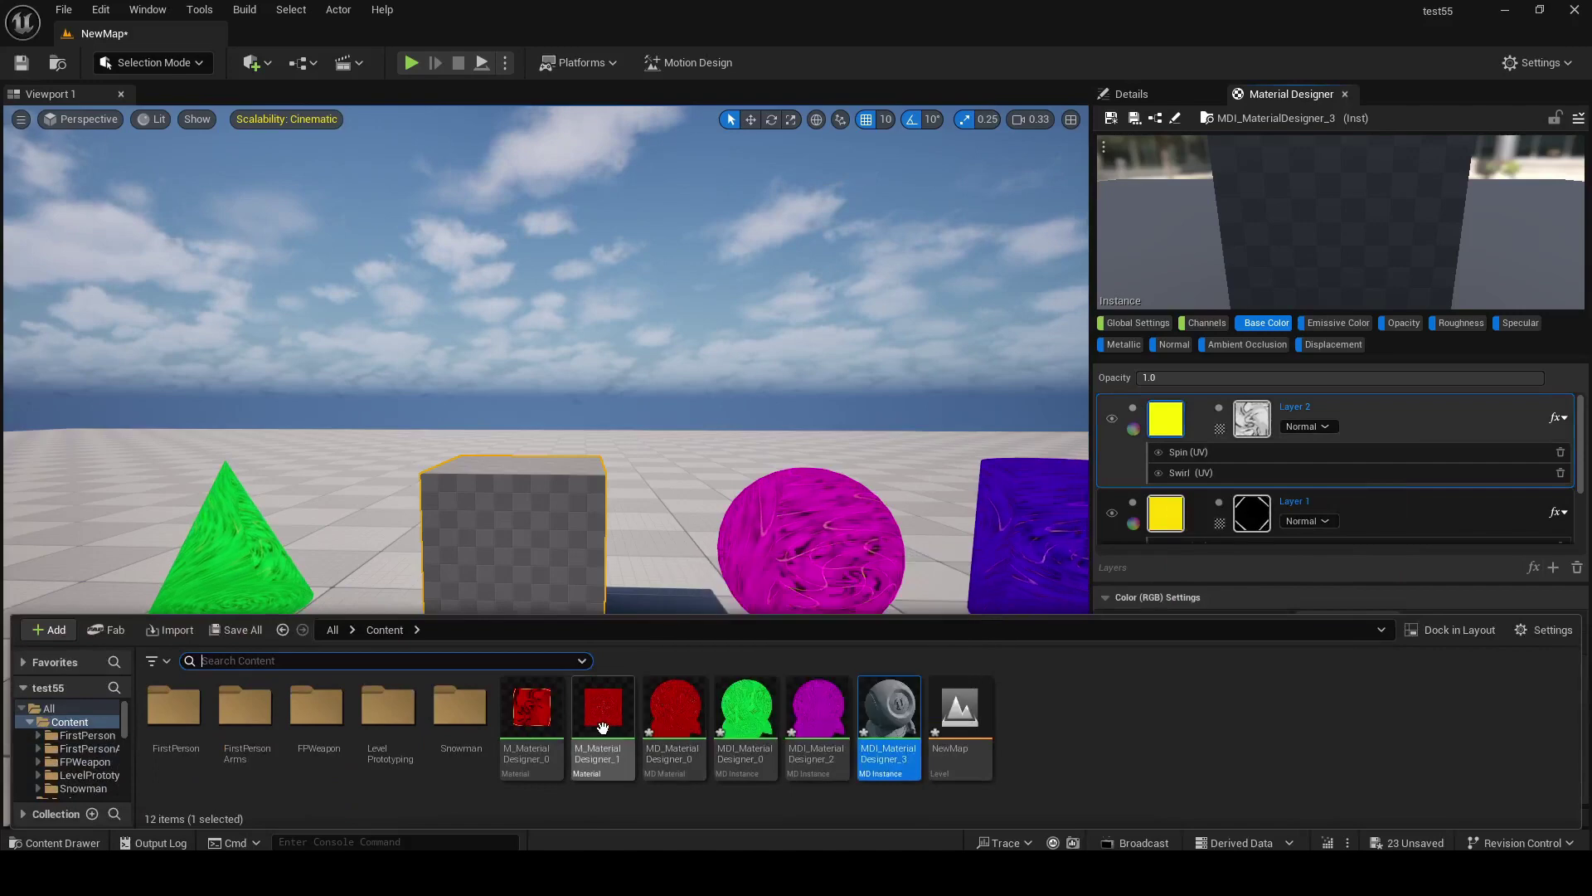
# Step: Create MDI_MaterialDesigner_4 from MD_MaterialDesigner_0, save it, and apply it to the cube
pyautogui.click(673, 725)
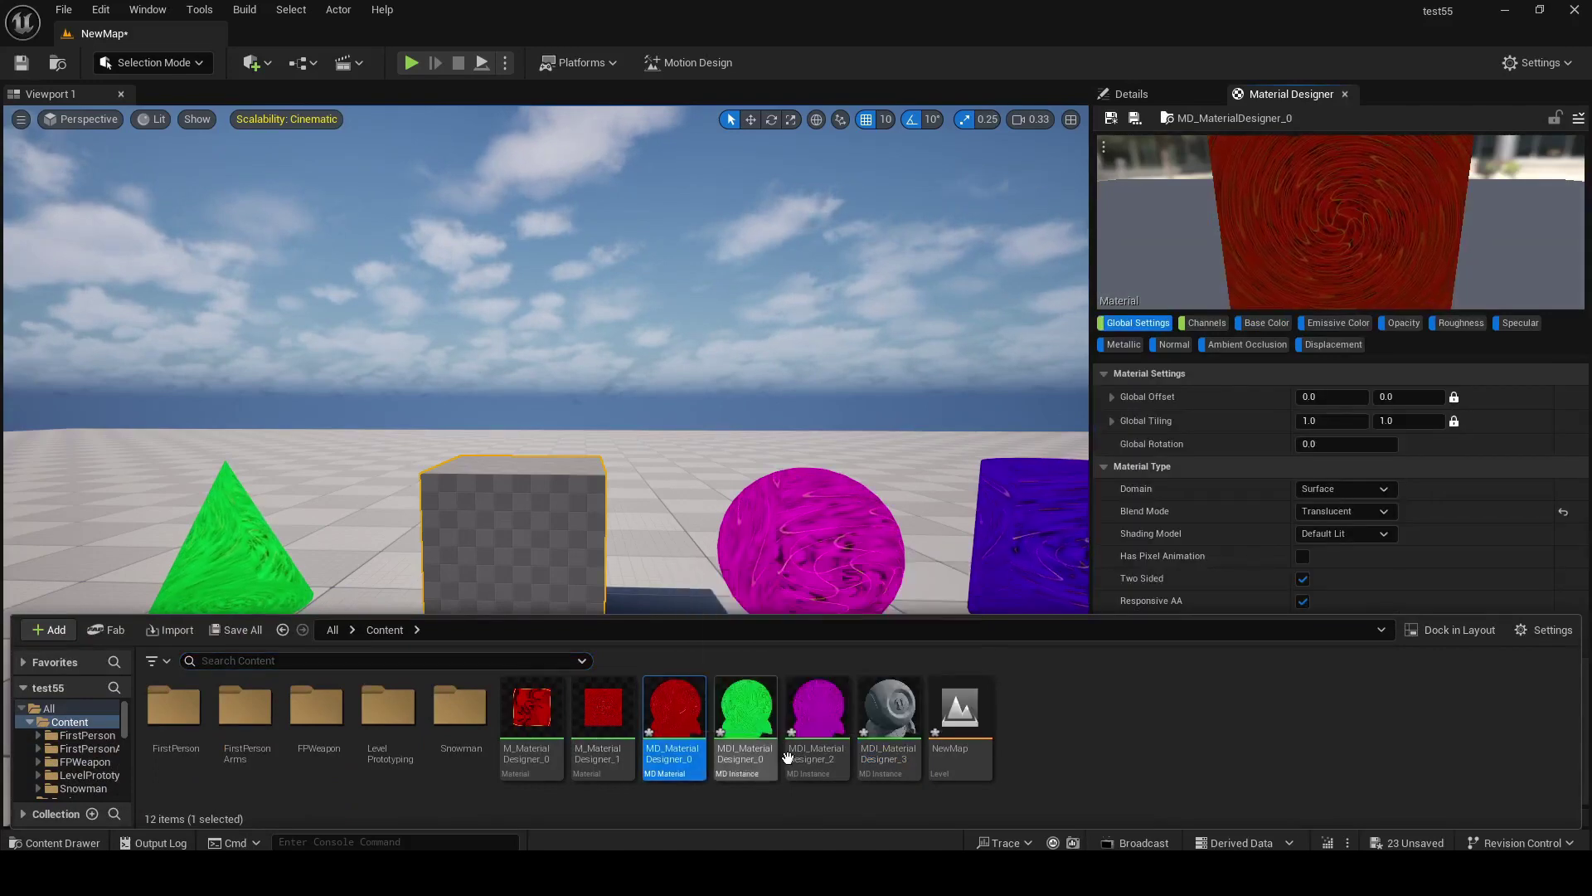
pyautogui.rightClick(675, 725)
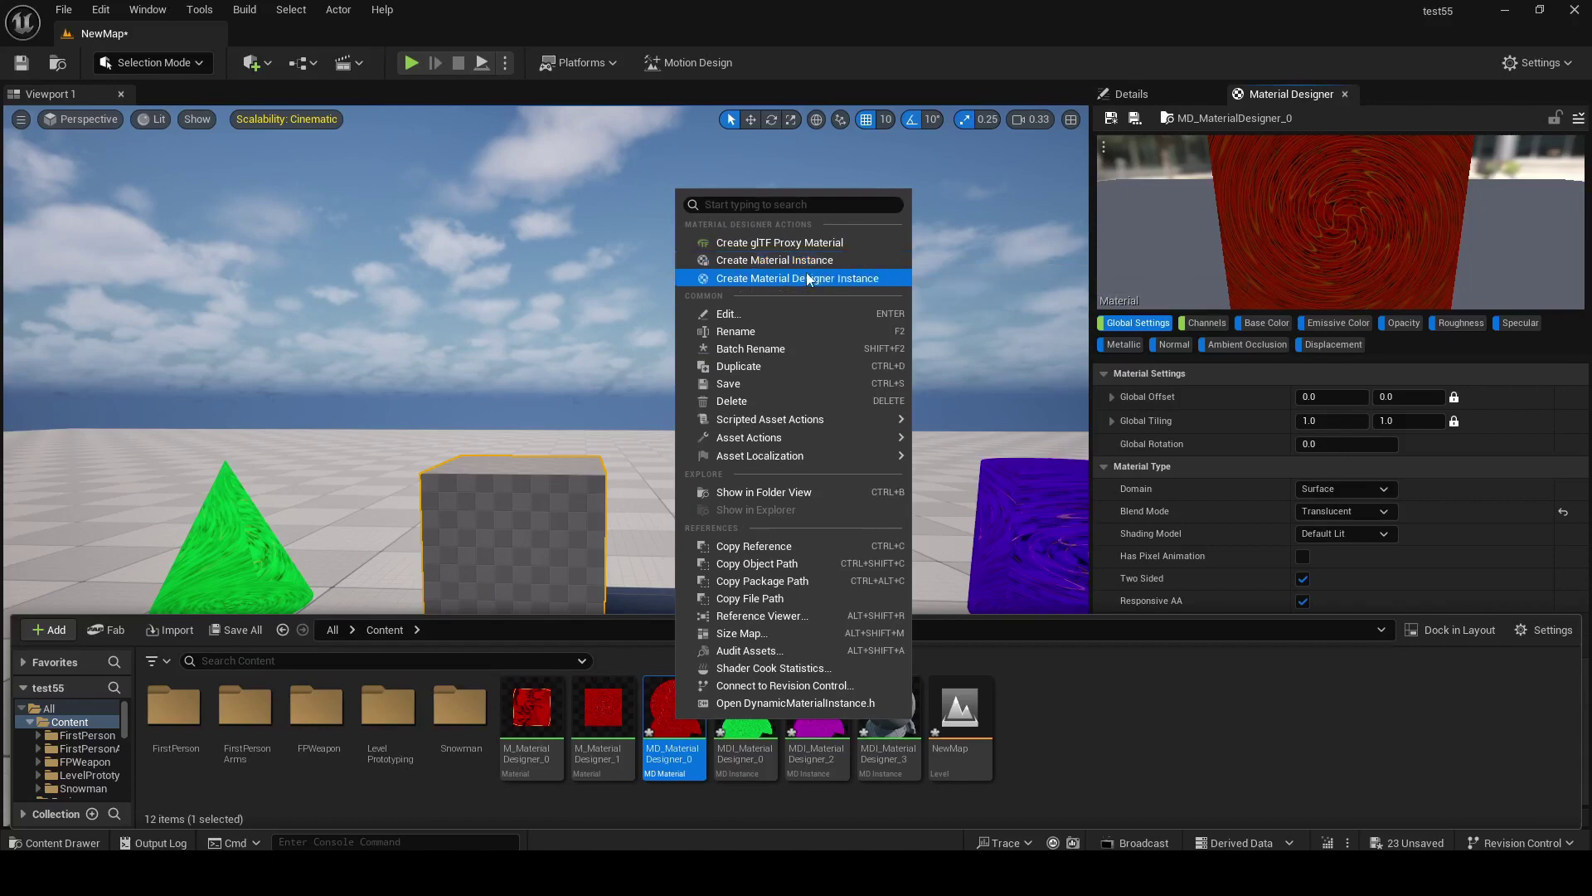
pyautogui.click(796, 278)
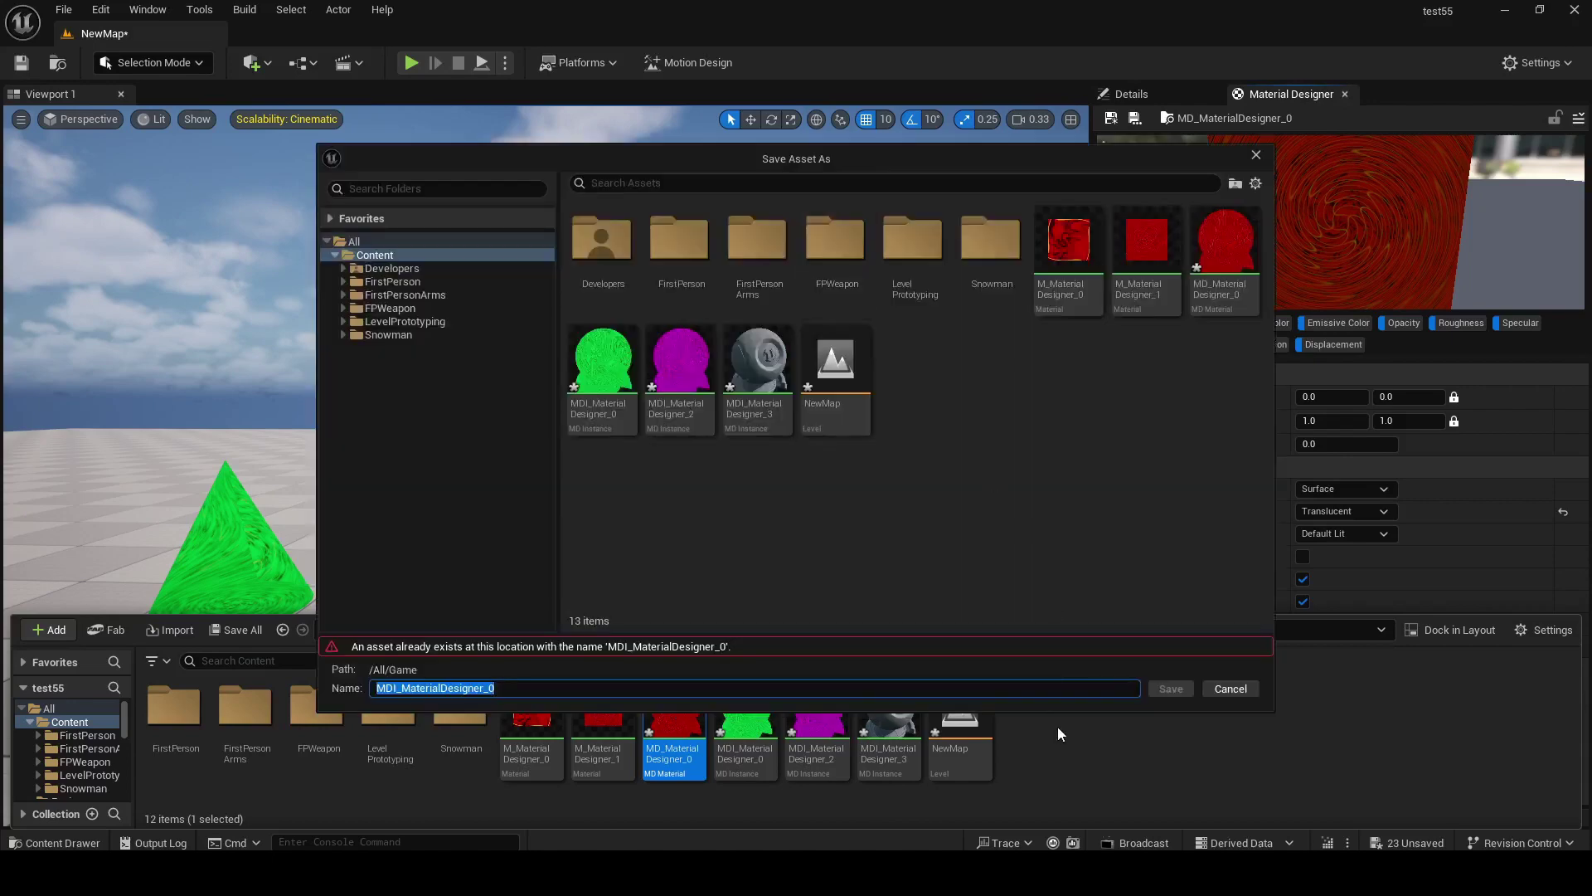
pyautogui.click(489, 686)
pyautogui.press('BackSpace')
pyautogui.write('4')
pyautogui.click(1172, 689)
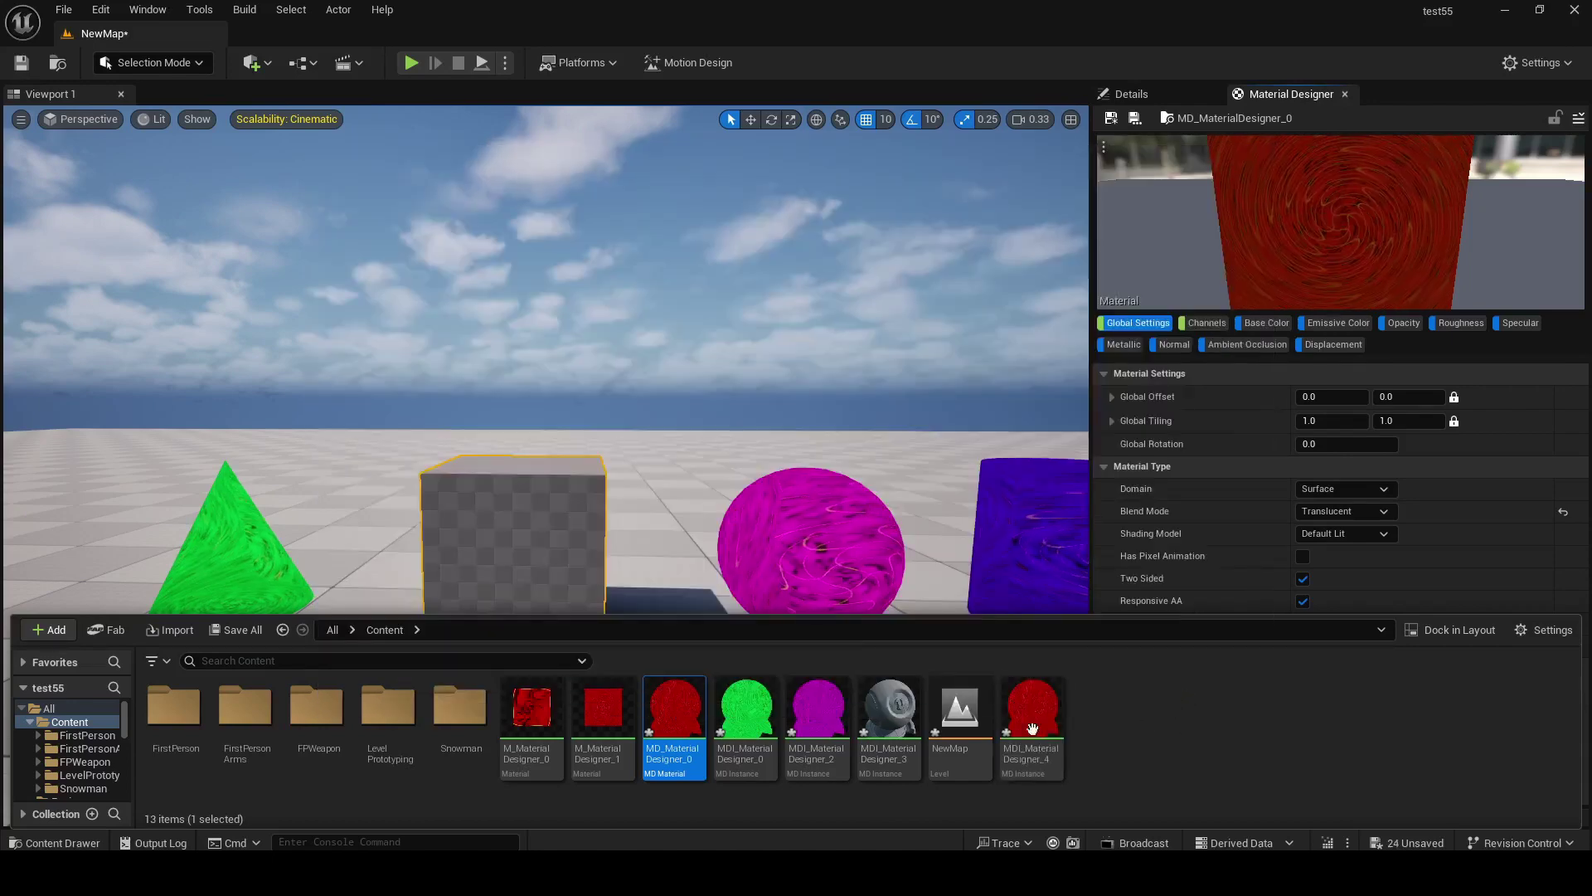
pyautogui.moveTo(1039, 734); pyautogui.dragTo(536, 547)
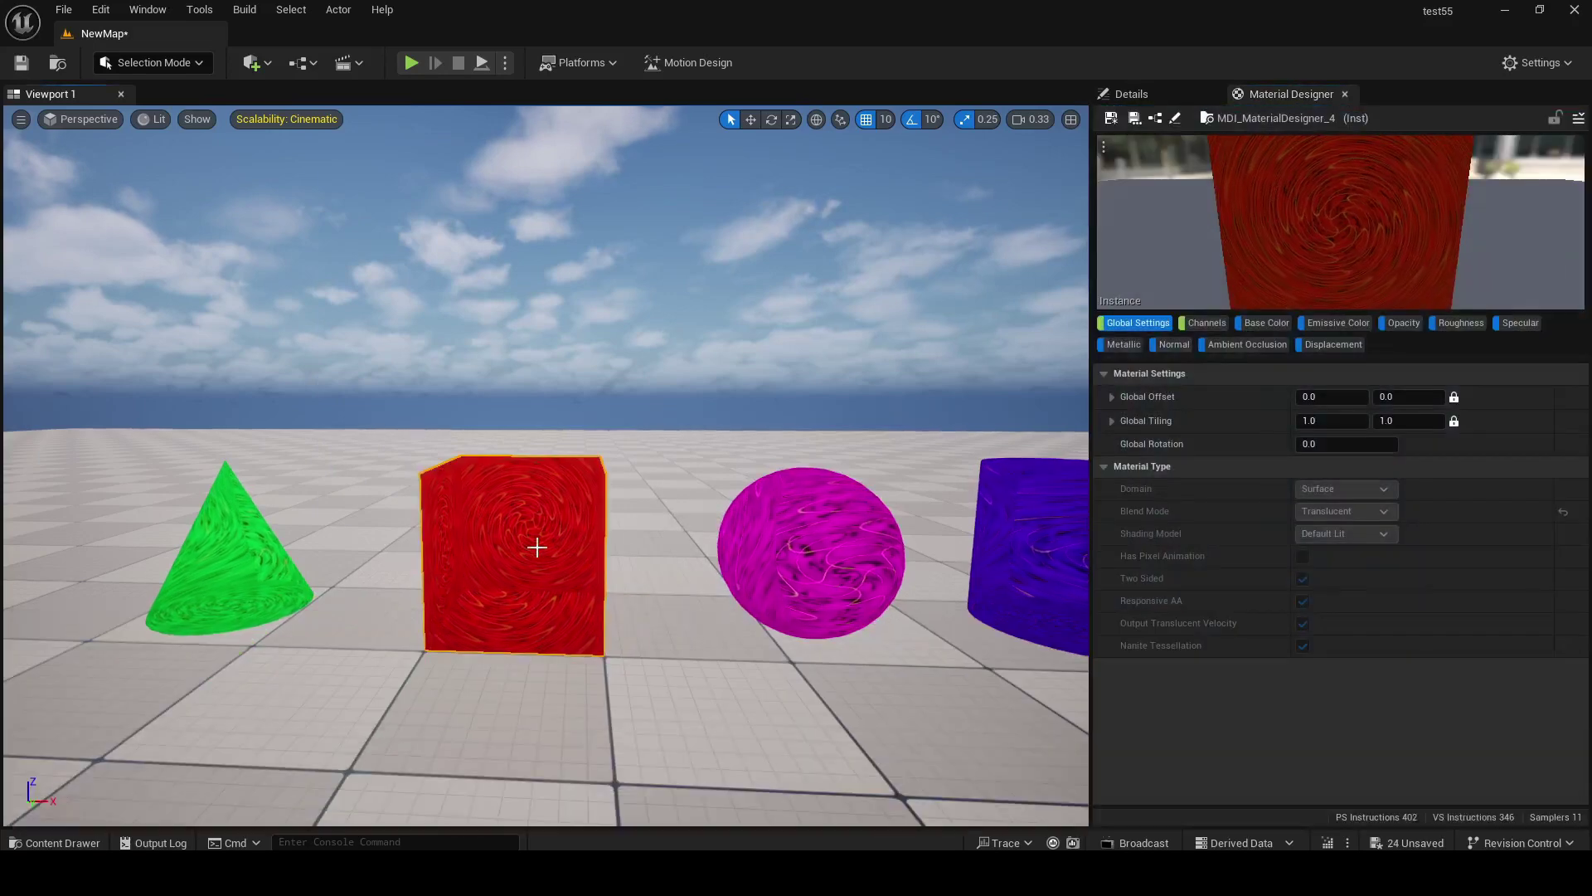
# Step: Set MDI_MaterialDesigner_4's Layer 2 base colour from red to pale cyan
pyautogui.click(1254, 341)
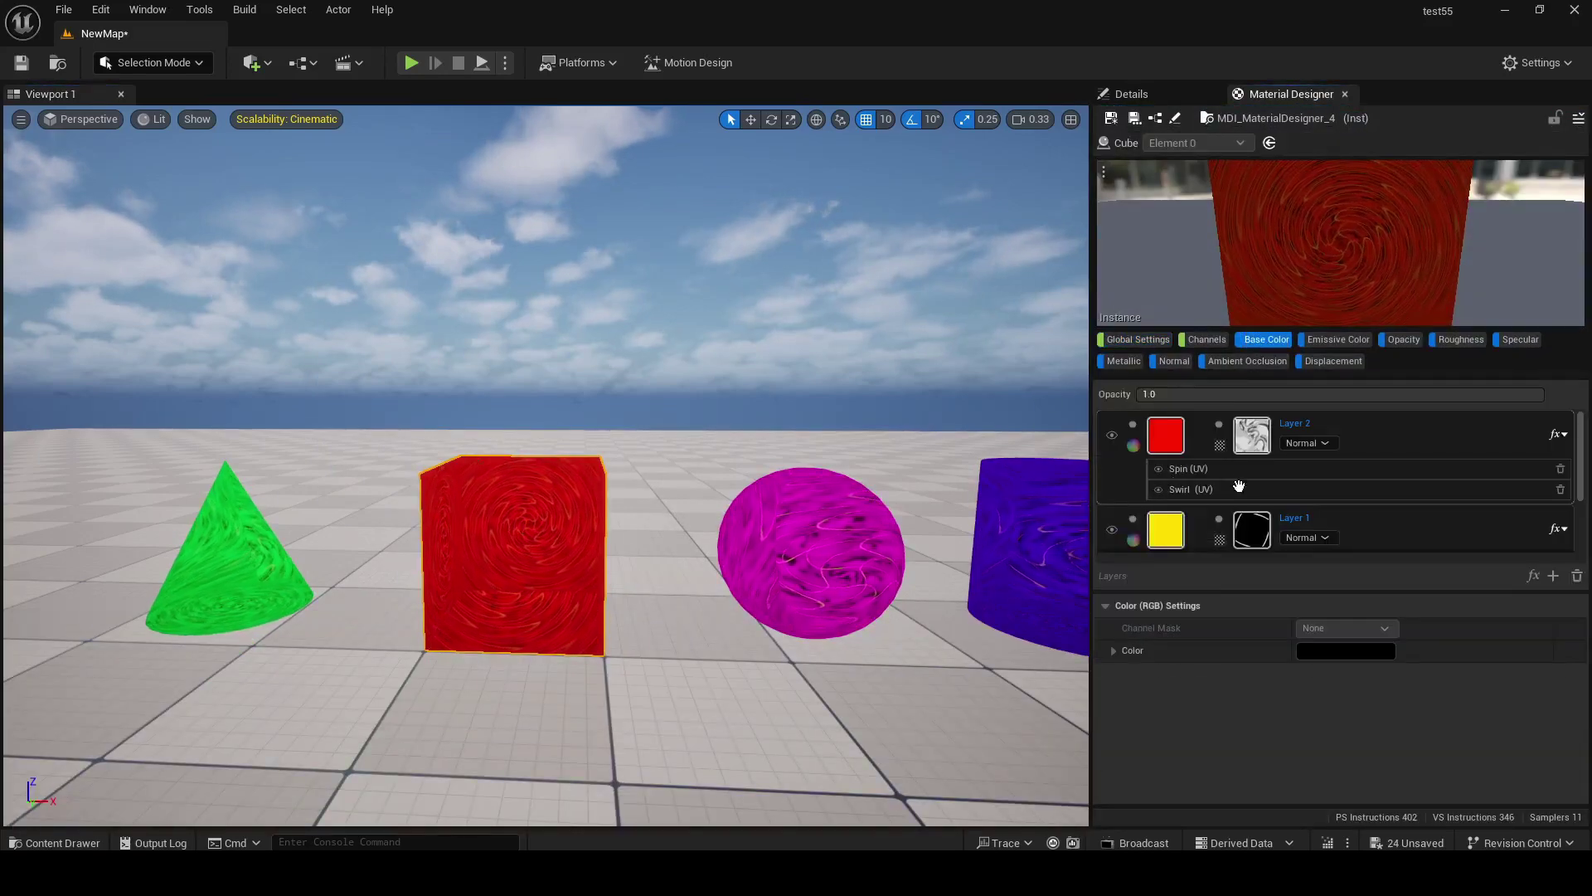
pyautogui.click(1189, 463)
pyautogui.click(1335, 652)
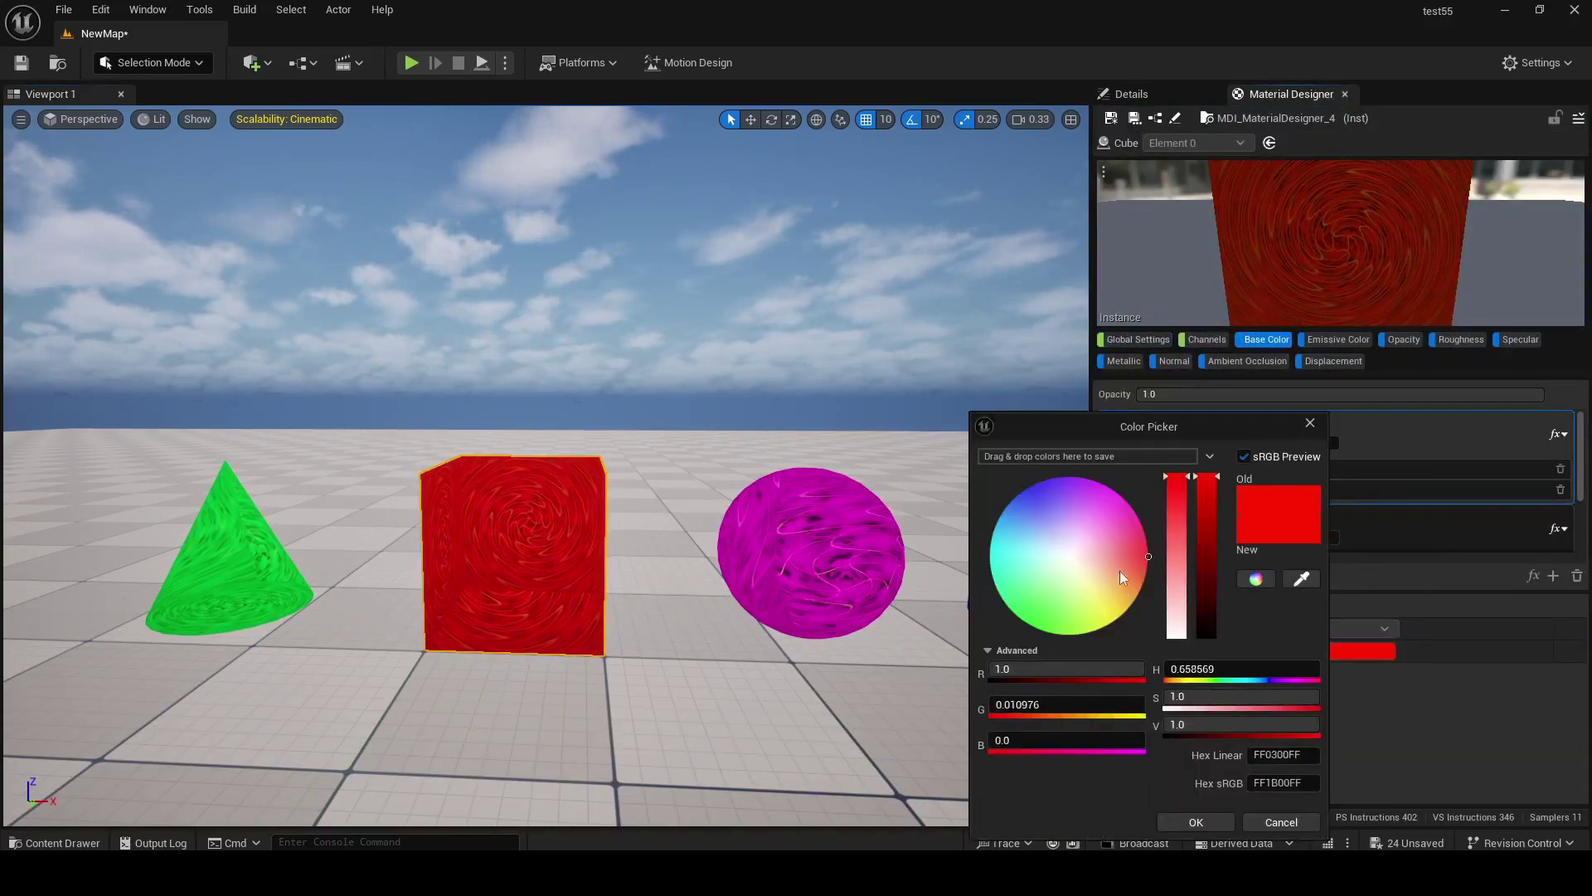
pyautogui.click(1027, 549)
pyautogui.moveTo(1014, 551); pyautogui.dragTo(1025, 570)
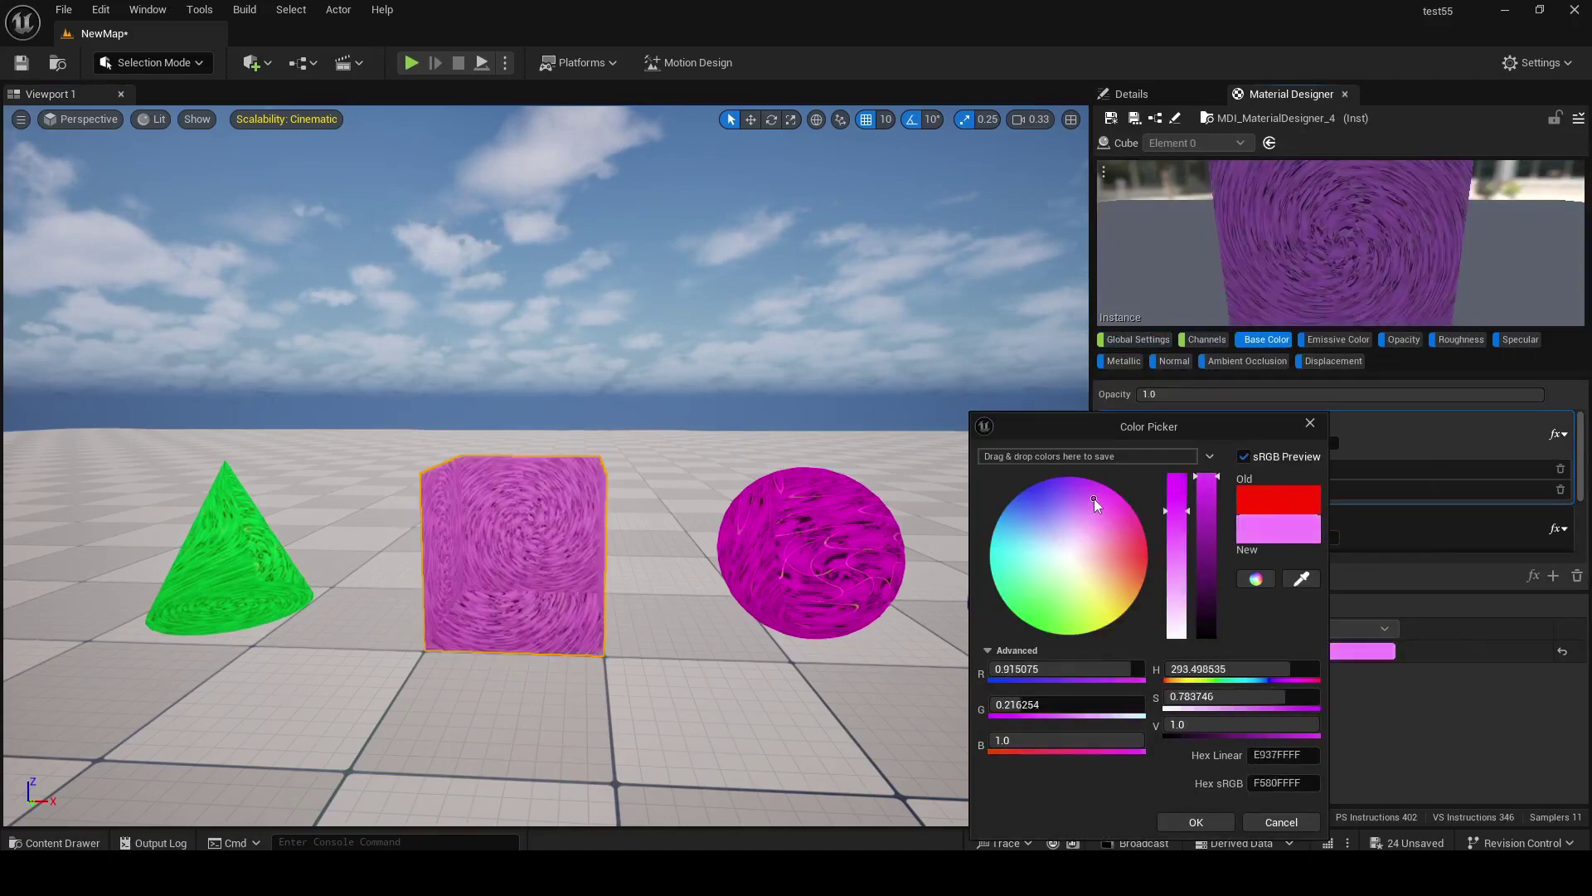
pyautogui.click(1196, 821)
pyautogui.click(774, 686)
pyautogui.moveTo(774, 685); pyautogui.dragTo(797, 672, button='right')
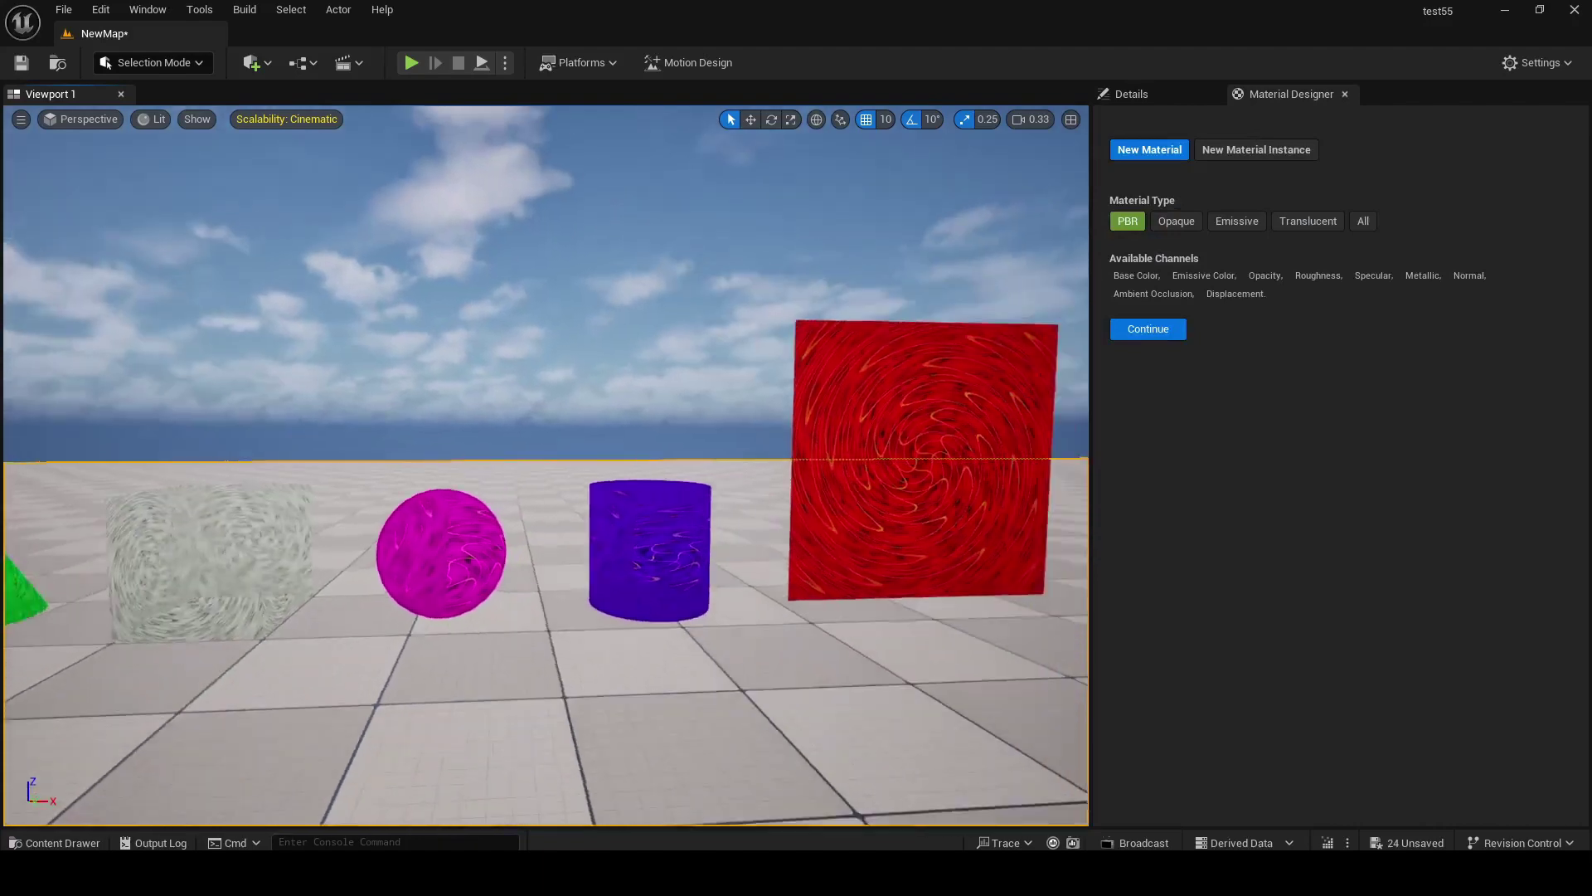
pyautogui.scroll(-3, 698, 488)
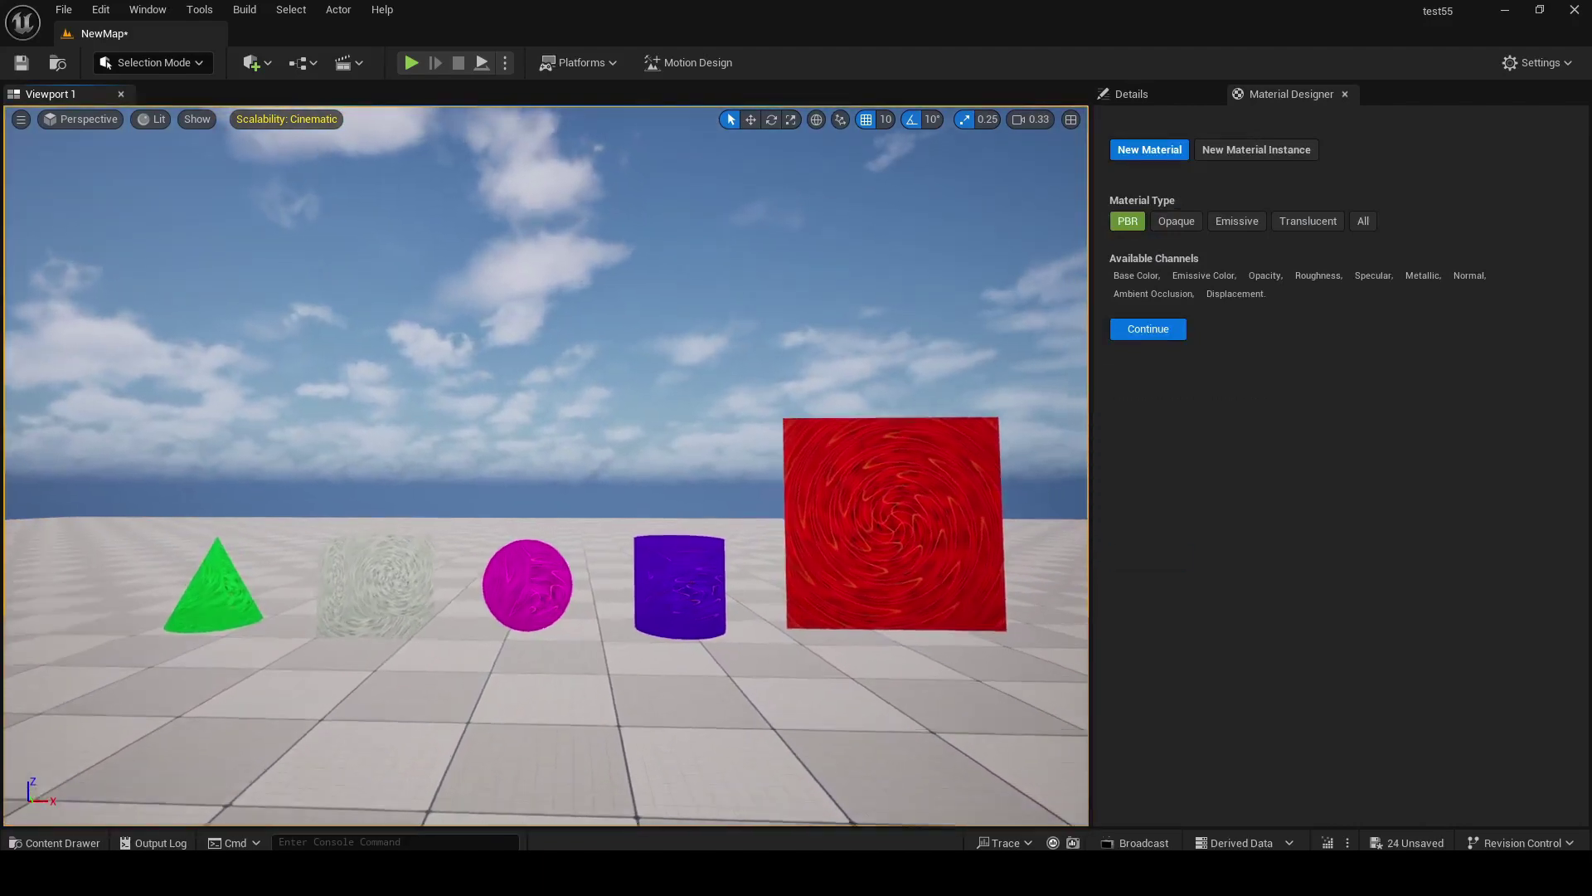
pyautogui.scroll(5, 699, 487)
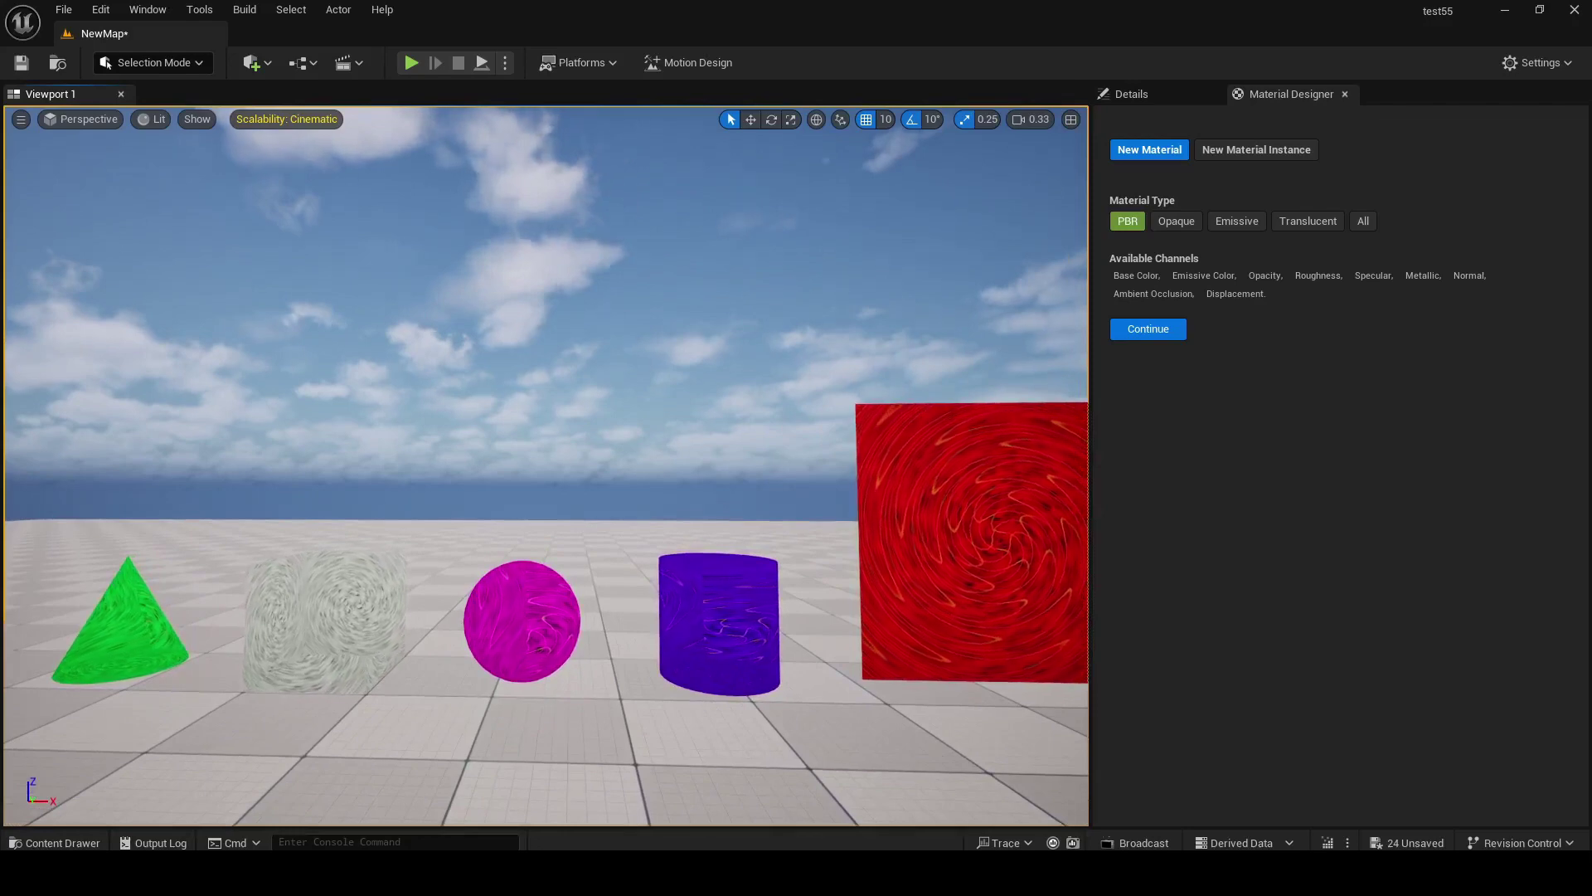
pyautogui.scroll(-1, 545, 467)
pyautogui.scroll(-1, 546, 466)
pyautogui.scroll(-1, 546, 467)
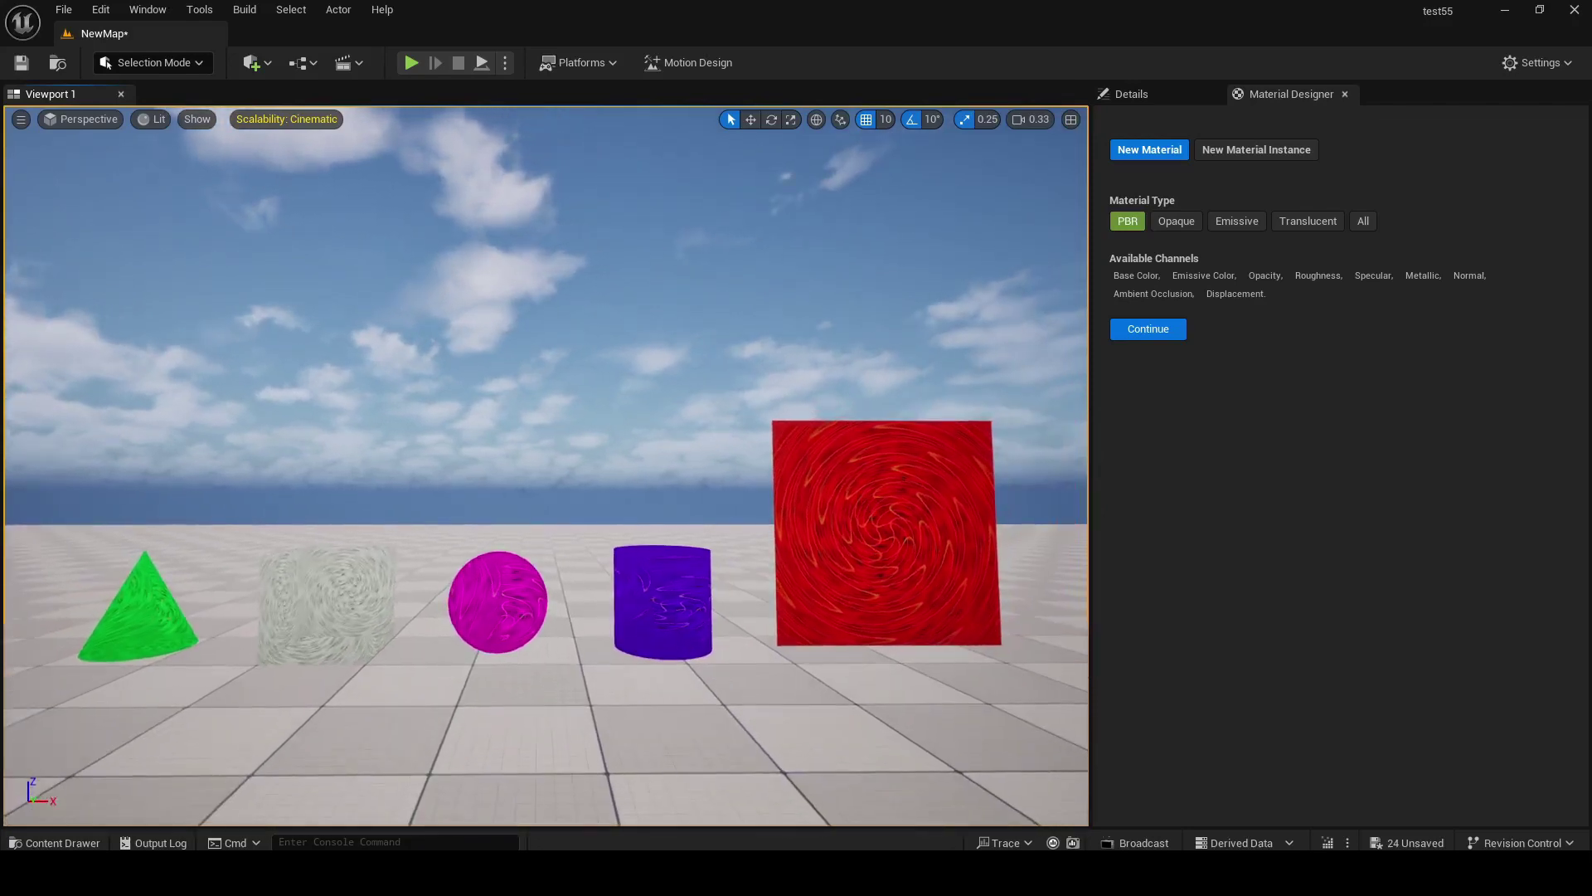